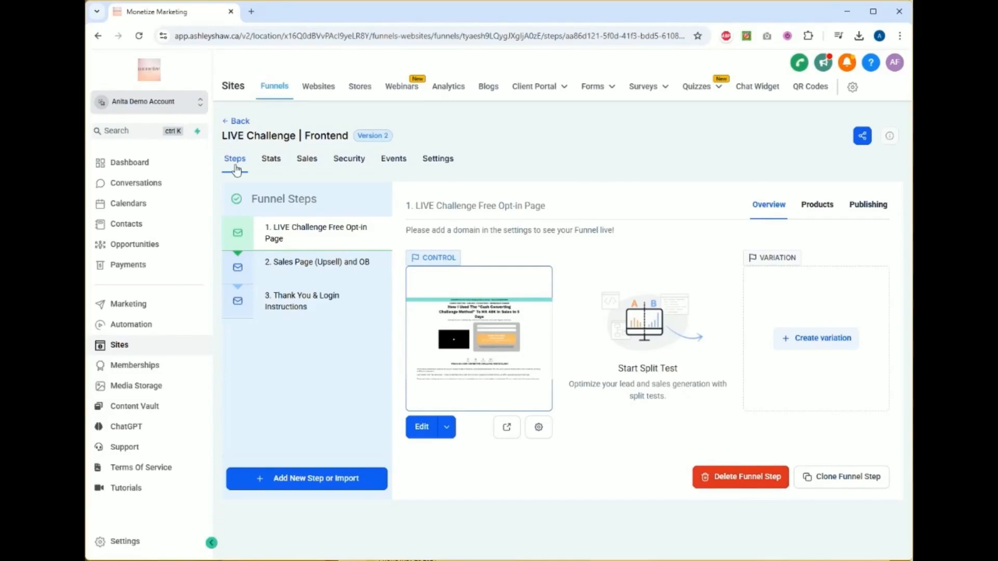
# Step: Open the LIVE Challenge | Frontend funnel and start editing its LIVE Challenge Free Opt-in Page
pyautogui.click(276, 85)
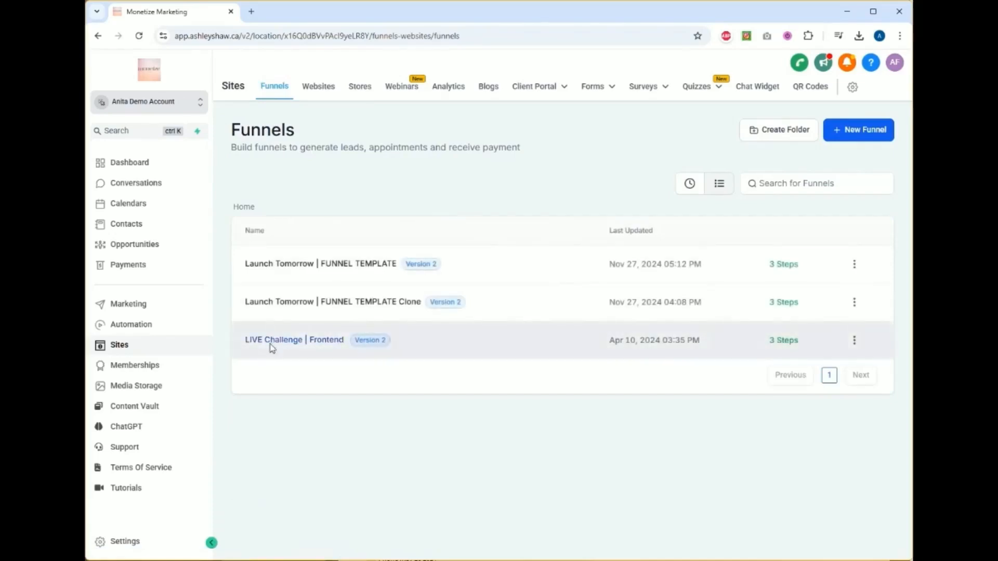
pyautogui.click(269, 344)
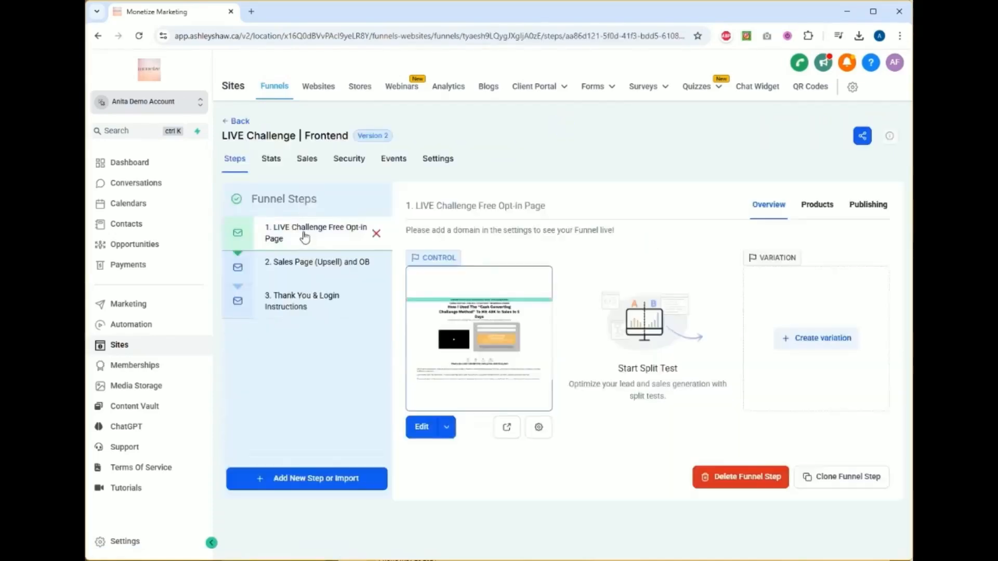
pyautogui.click(304, 240)
pyautogui.click(420, 428)
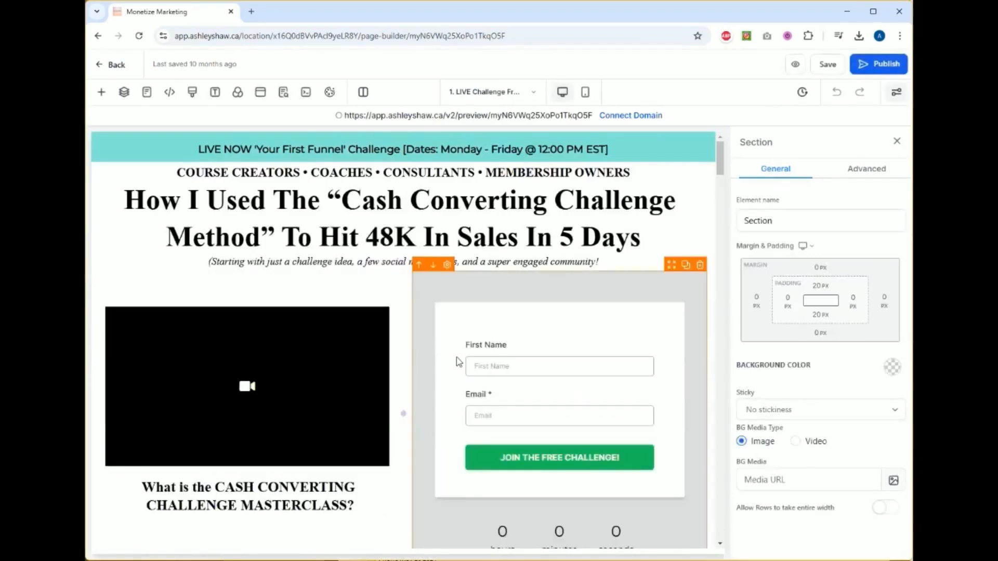
# Step: Set the text of the orange button under the challenge countdown to "I WANT IN!" and keep its link action on Open popup
pyautogui.scroll(-6, 456, 358)
pyautogui.scroll(3, 539, 338)
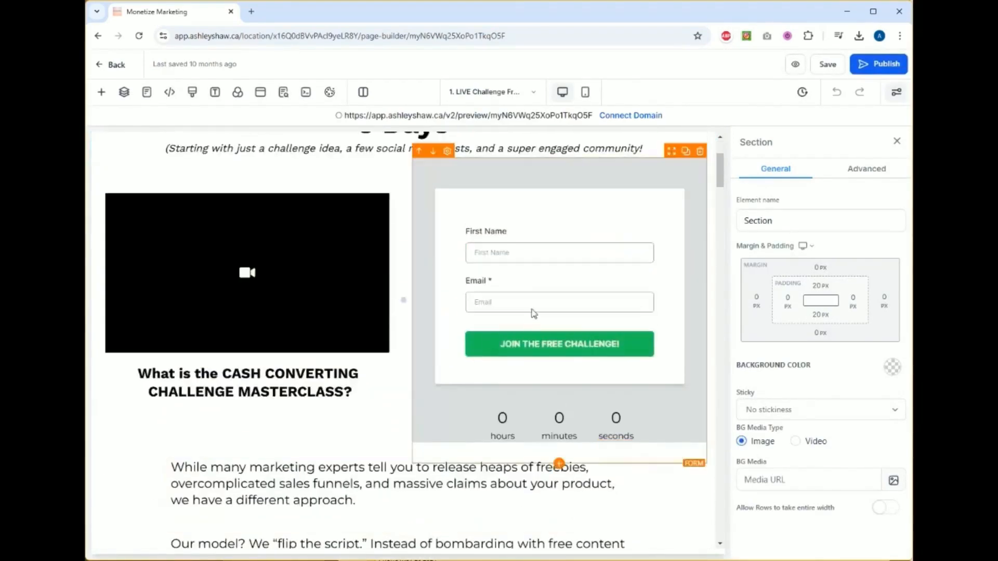
pyautogui.scroll(-10, 538, 338)
pyautogui.scroll(-12, 539, 338)
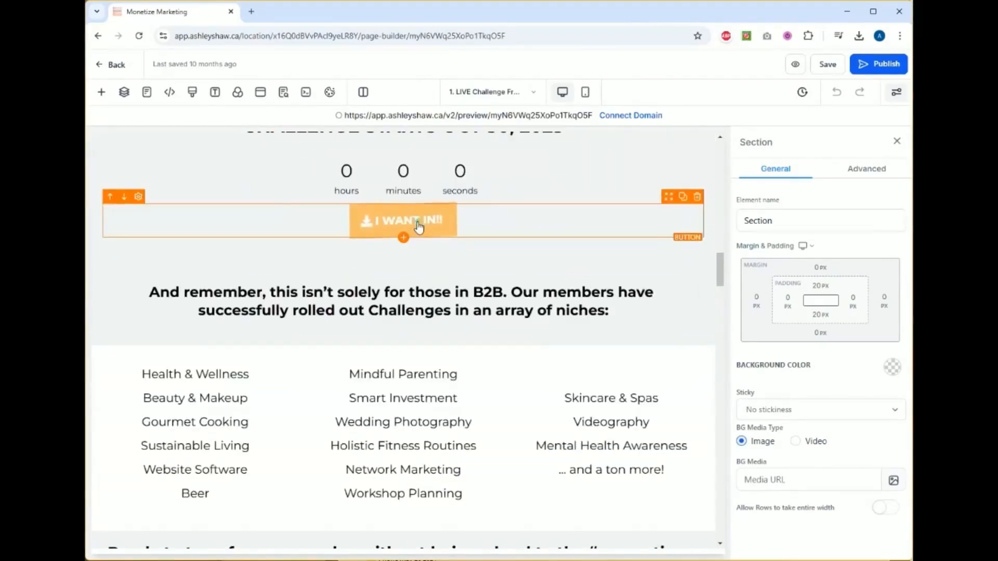
pyautogui.click(419, 227)
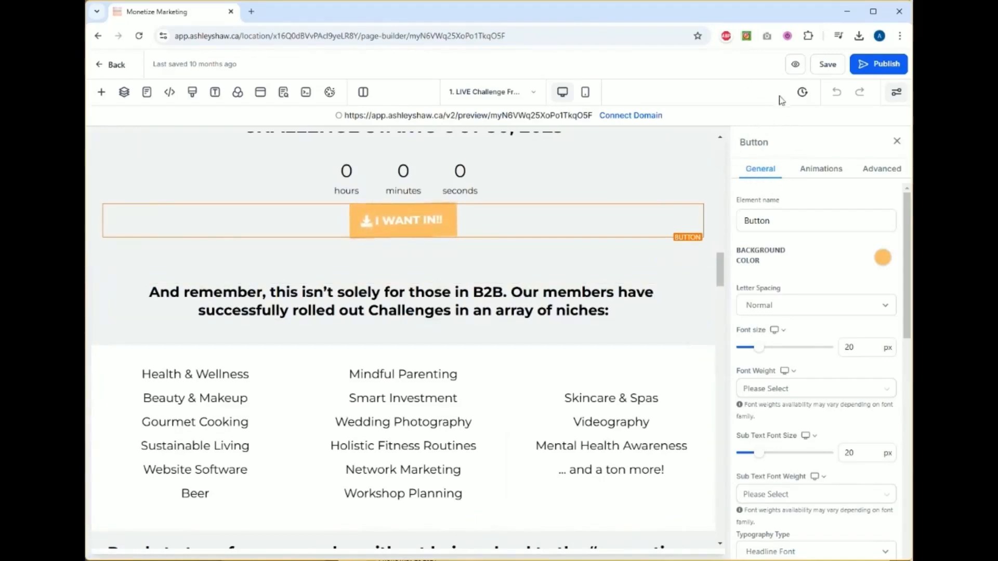
pyautogui.scroll(-10, 776, 258)
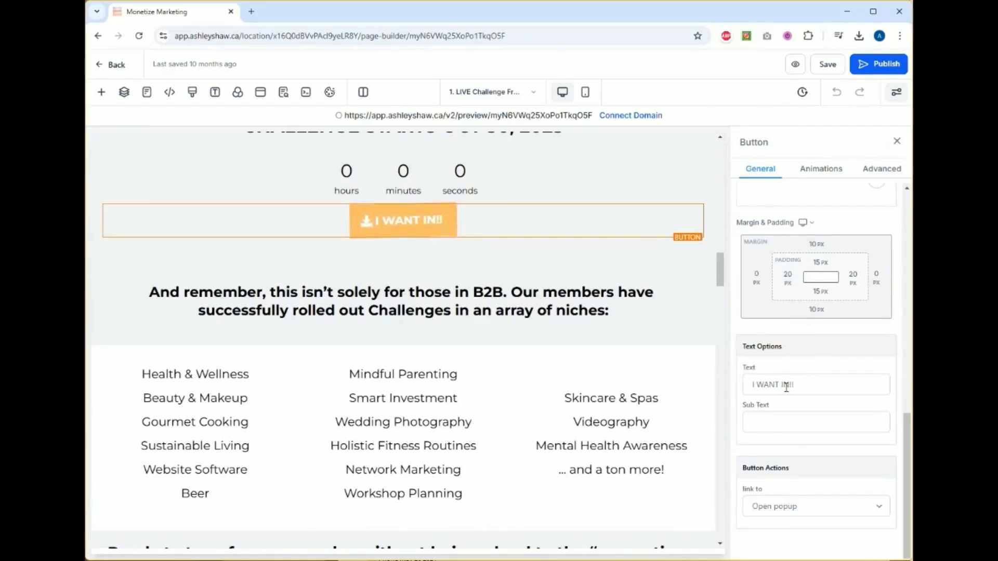
pyautogui.click(803, 384)
pyautogui.press('BackSpace')
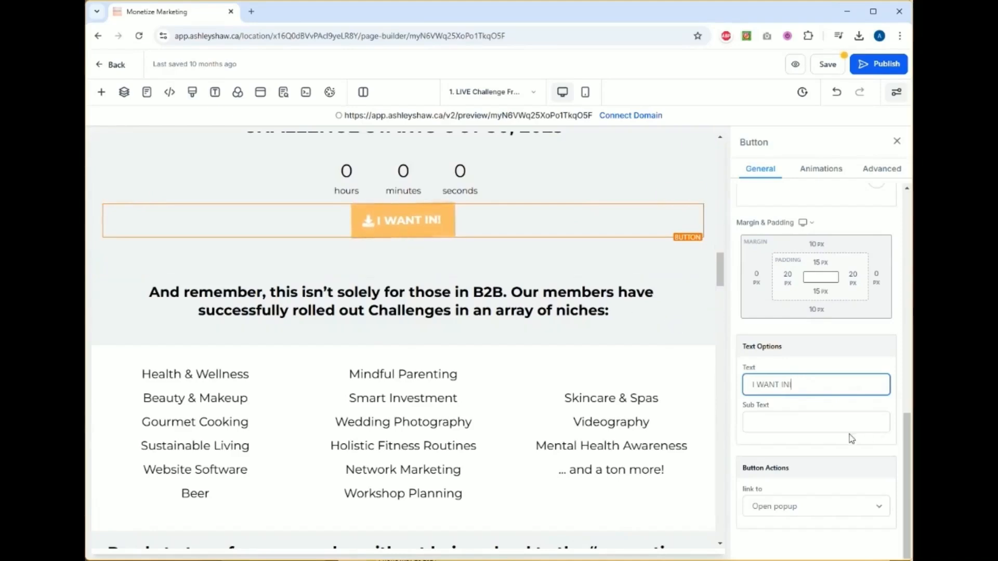
pyautogui.click(782, 510)
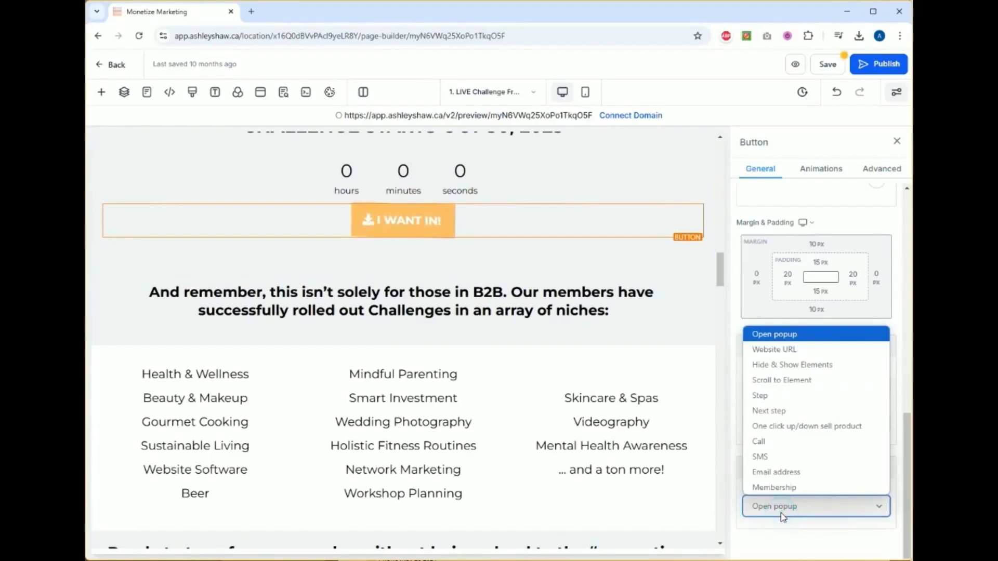
pyautogui.click(782, 515)
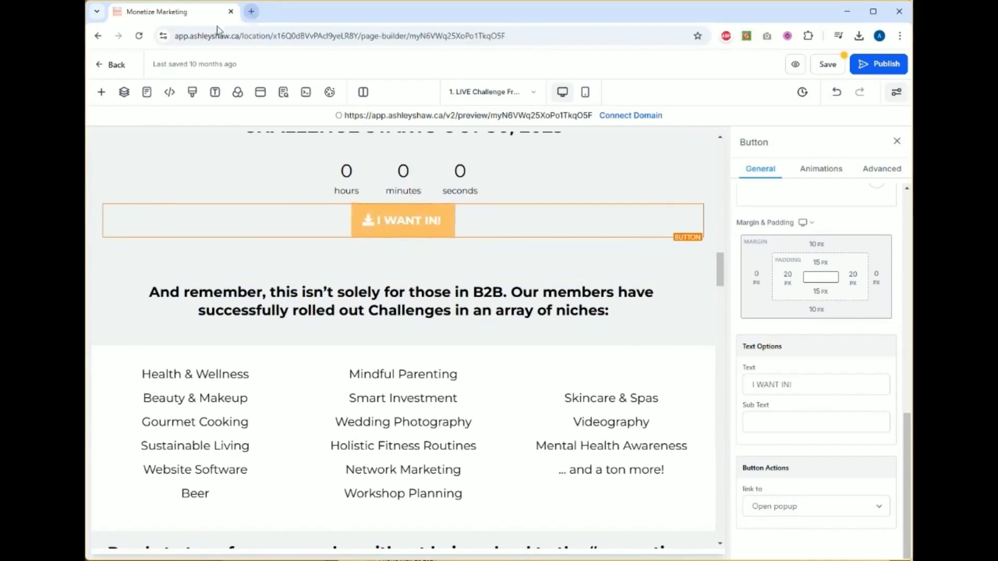
# Step: Duplicate the browser tab, return to the funnel's steps there and open the preview of the LIVE Challenge Free Opt-in Page
pyautogui.rightClick(187, 19)
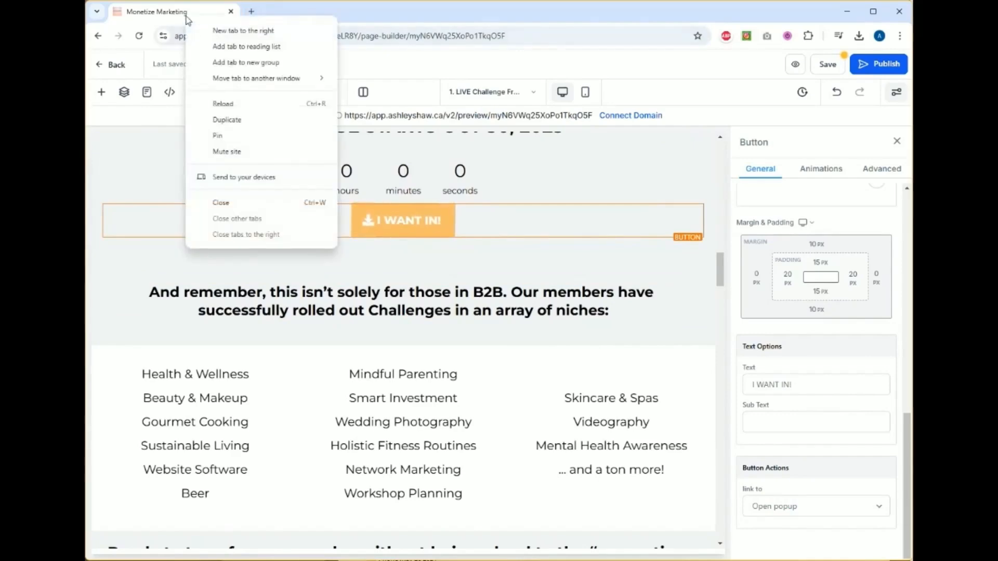
pyautogui.click(233, 119)
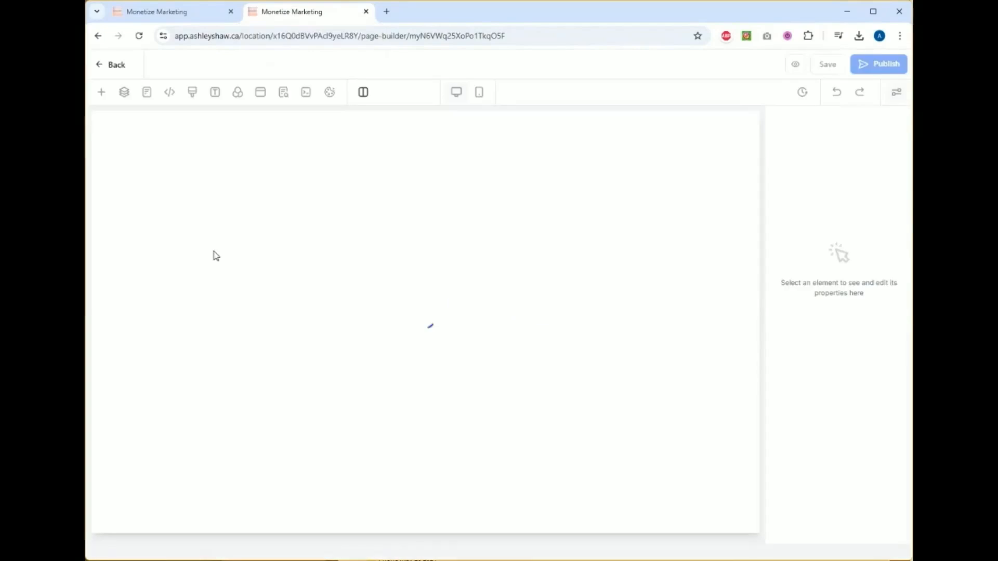
pyautogui.click(111, 66)
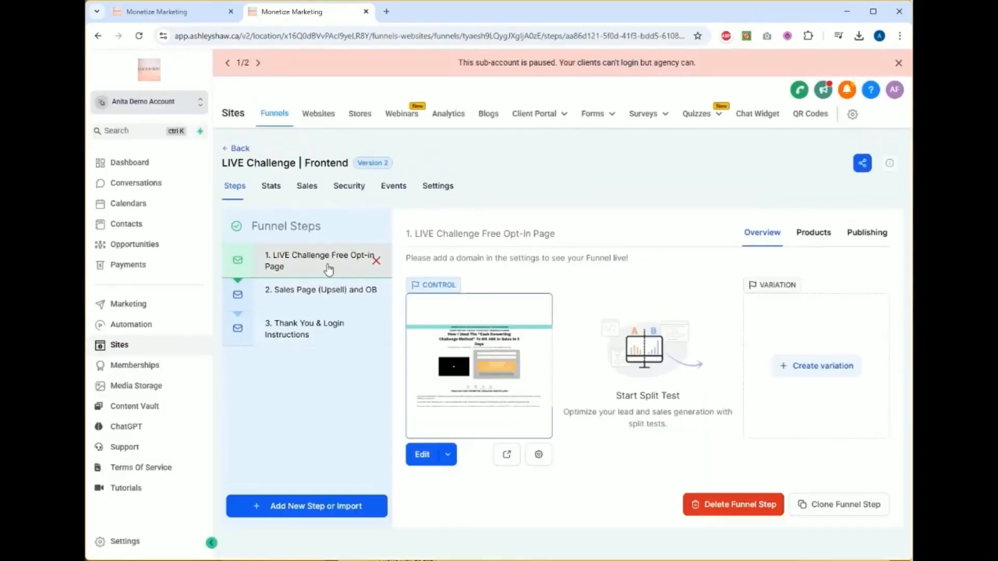
pyautogui.click(327, 264)
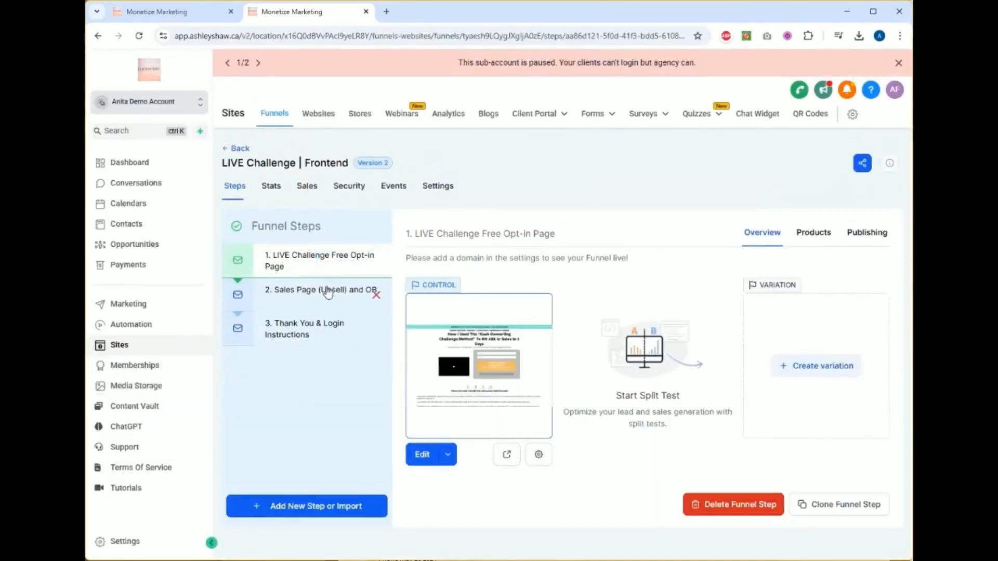
pyautogui.click(507, 461)
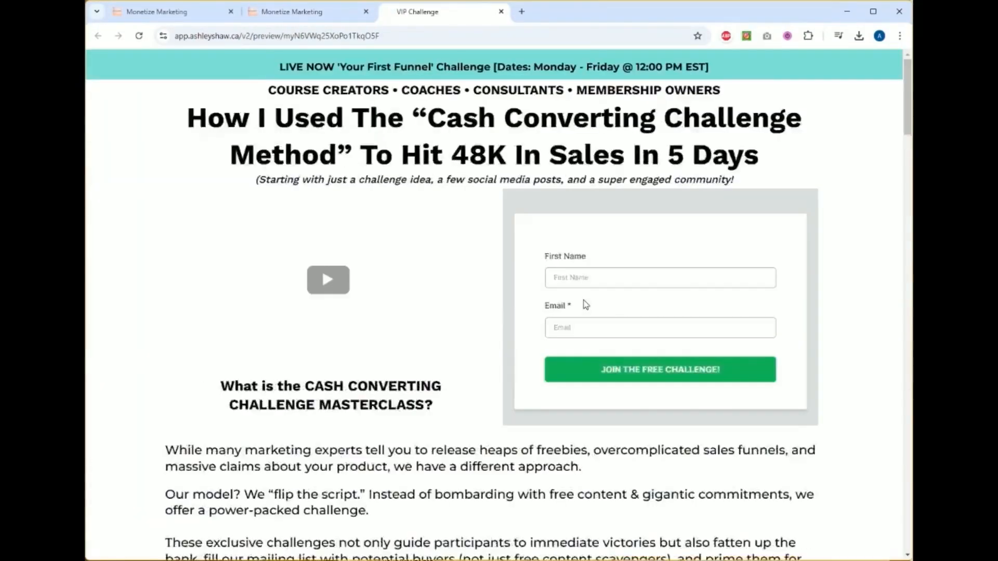
# Step: Test the orange button's popup form on the preview, dismiss it, close the preview and return to the page builder
pyautogui.scroll(-10, 583, 303)
pyautogui.scroll(-6, 583, 303)
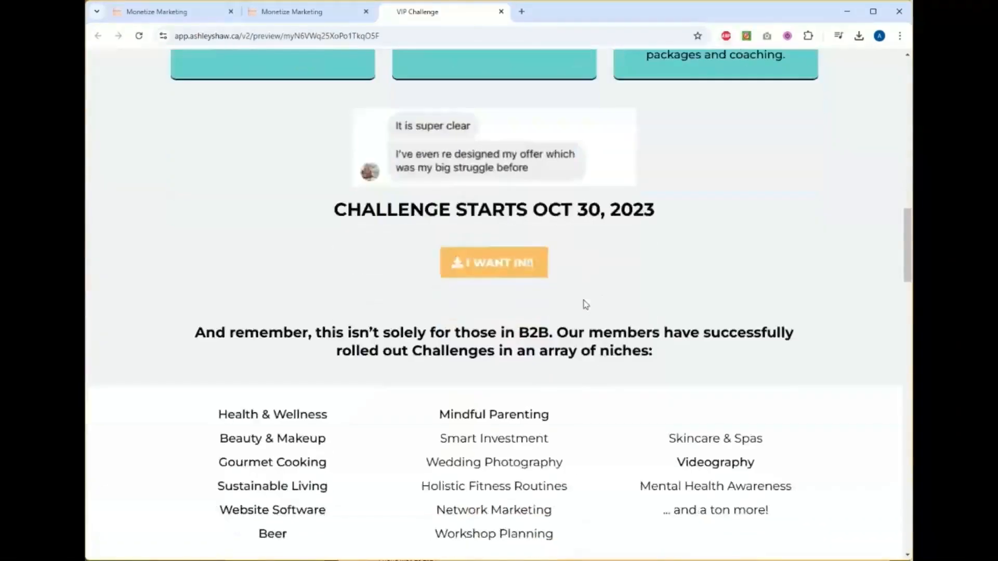
pyautogui.click(491, 267)
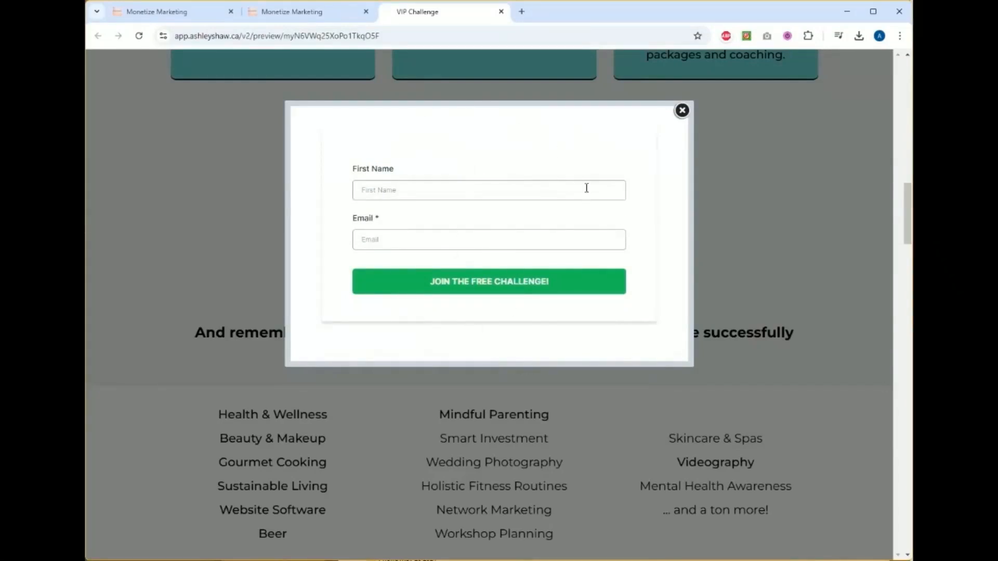
pyautogui.click(682, 111)
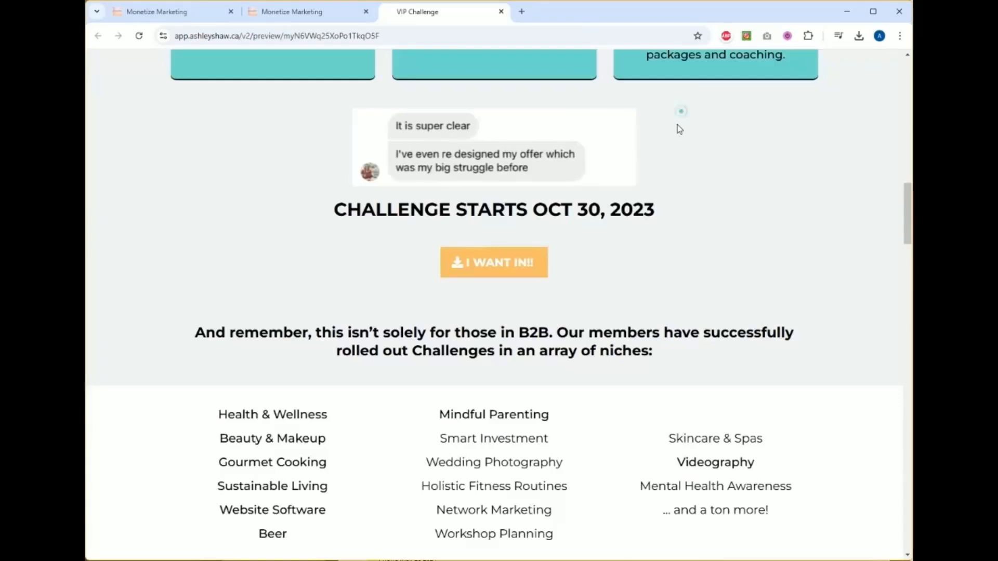
pyautogui.click(290, 19)
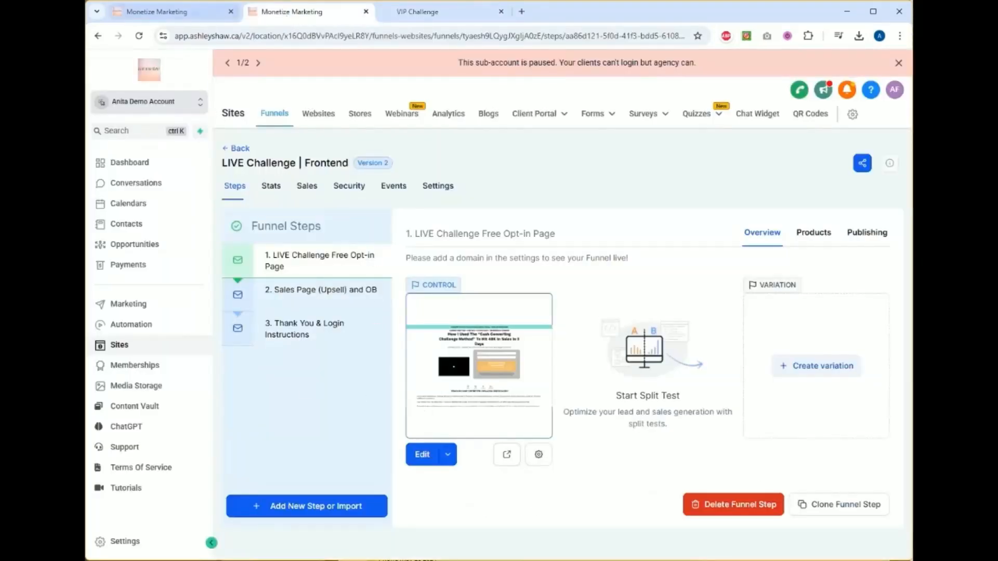
pyautogui.click(501, 12)
pyautogui.click(151, 12)
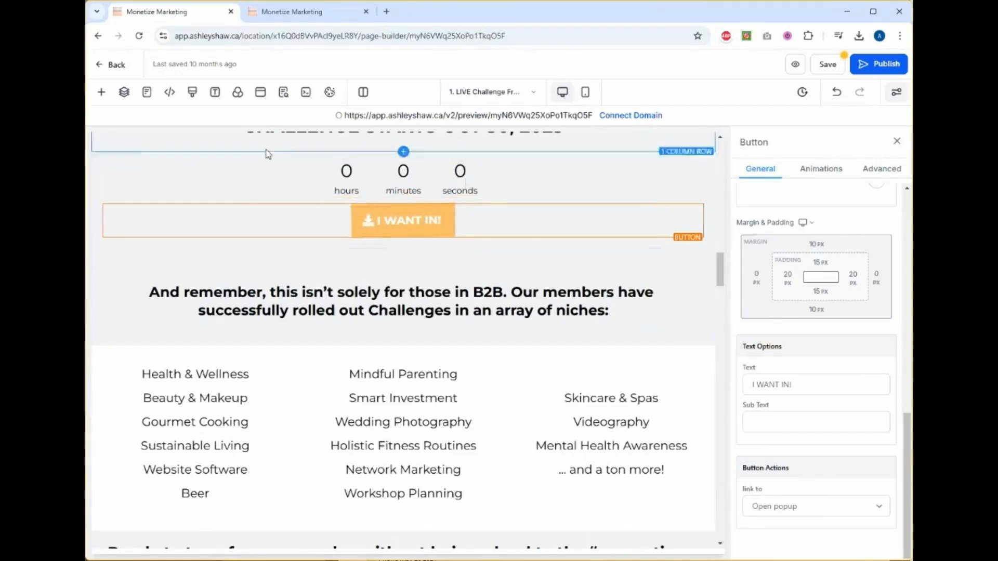
# Step: Open the page's popup, select its form element and choose the first Live Challenge Registration form for it
pyautogui.click(260, 96)
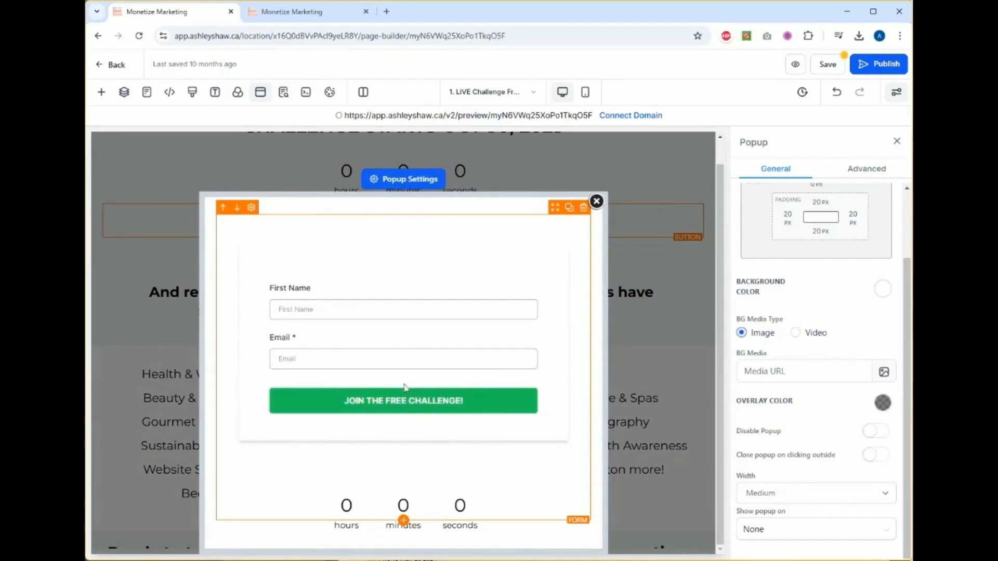
pyautogui.click(435, 422)
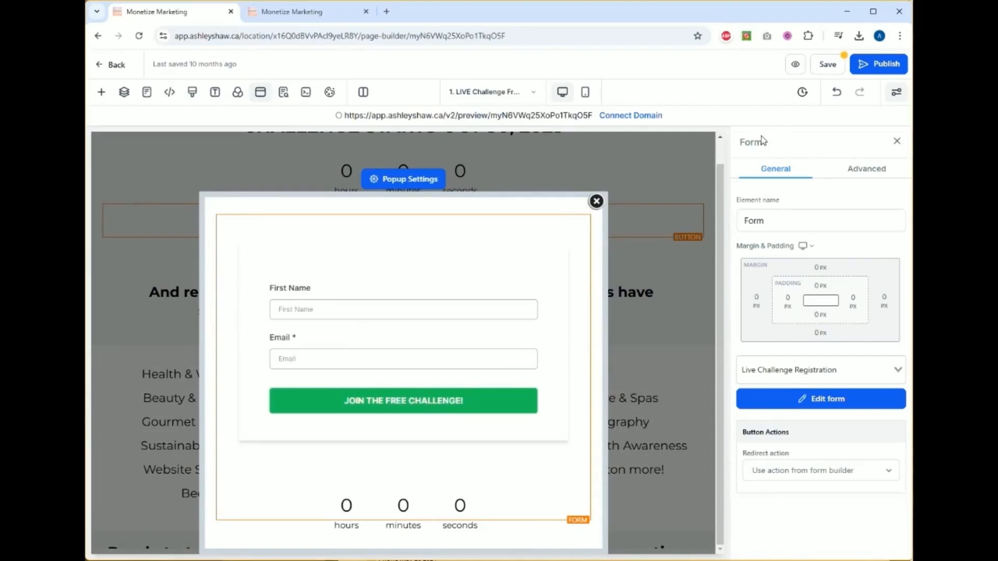
pyautogui.click(795, 369)
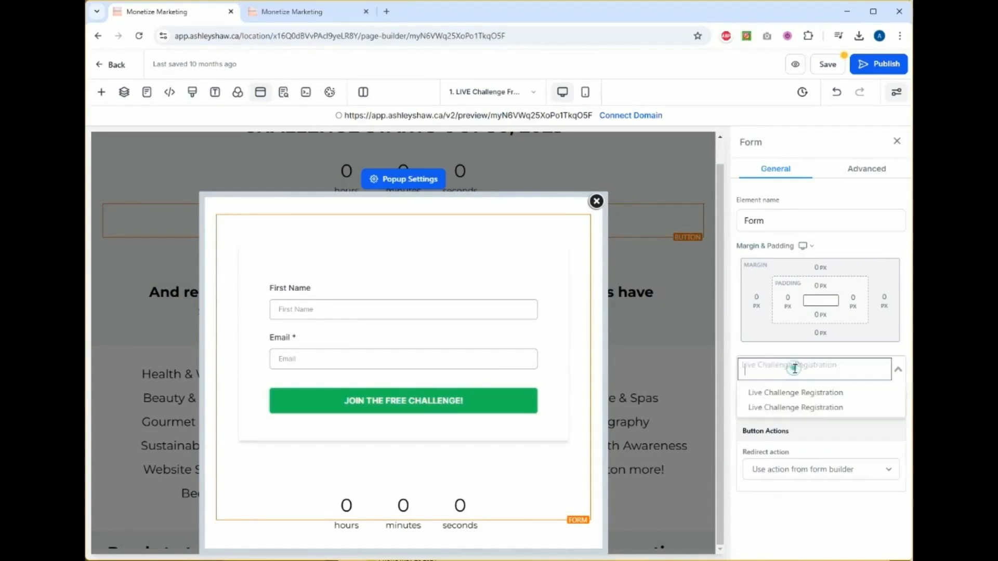
pyautogui.click(798, 400)
pyautogui.click(798, 365)
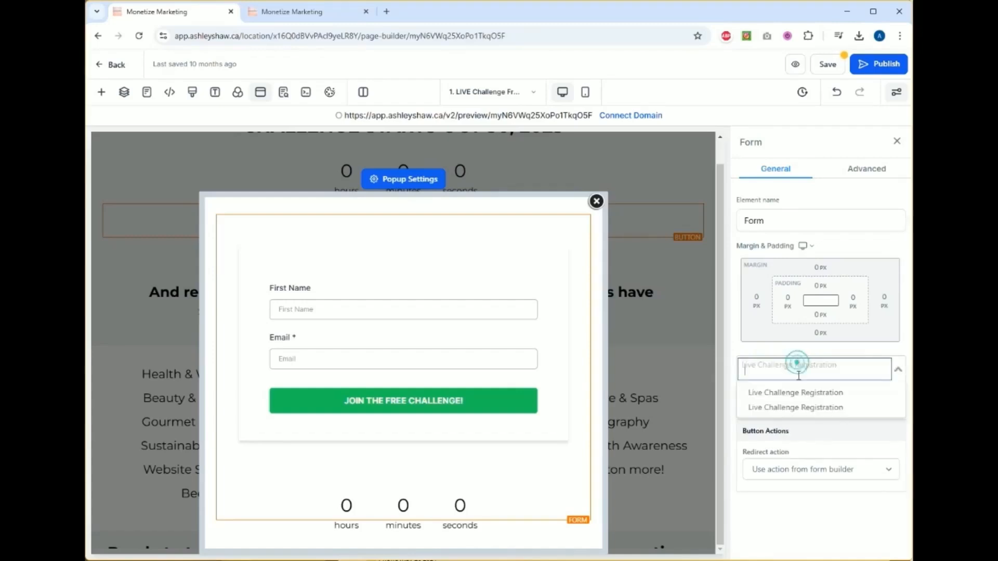
pyautogui.click(801, 410)
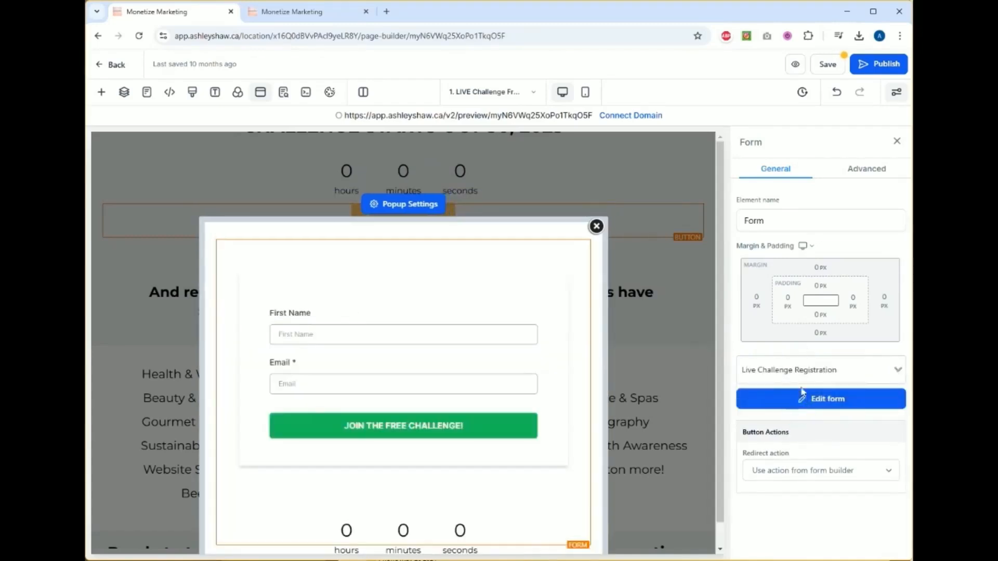
pyautogui.click(802, 374)
pyautogui.click(800, 393)
# Step: Open the popup's form in the form builder and make the First Name field required
pyautogui.click(801, 399)
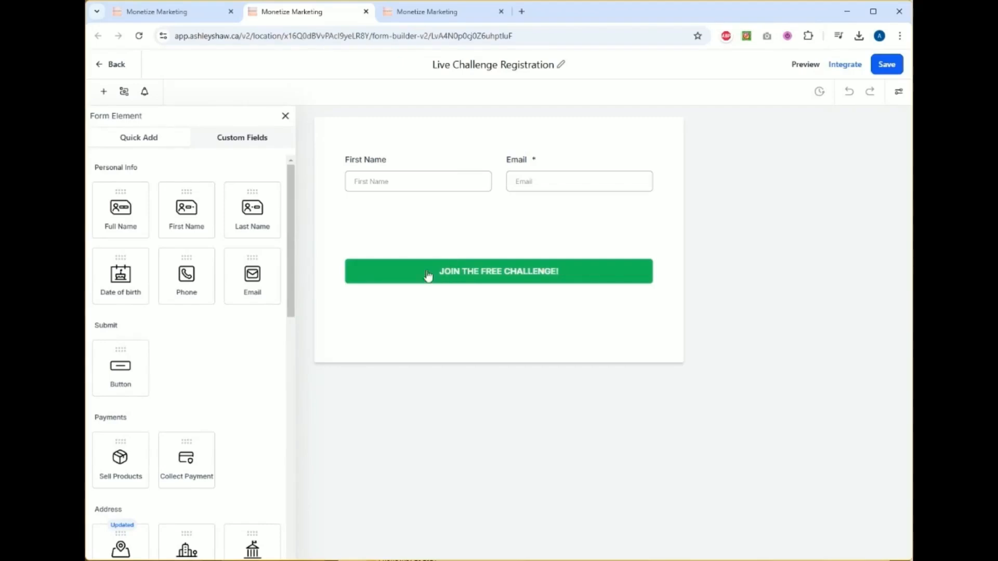
pyautogui.click(389, 167)
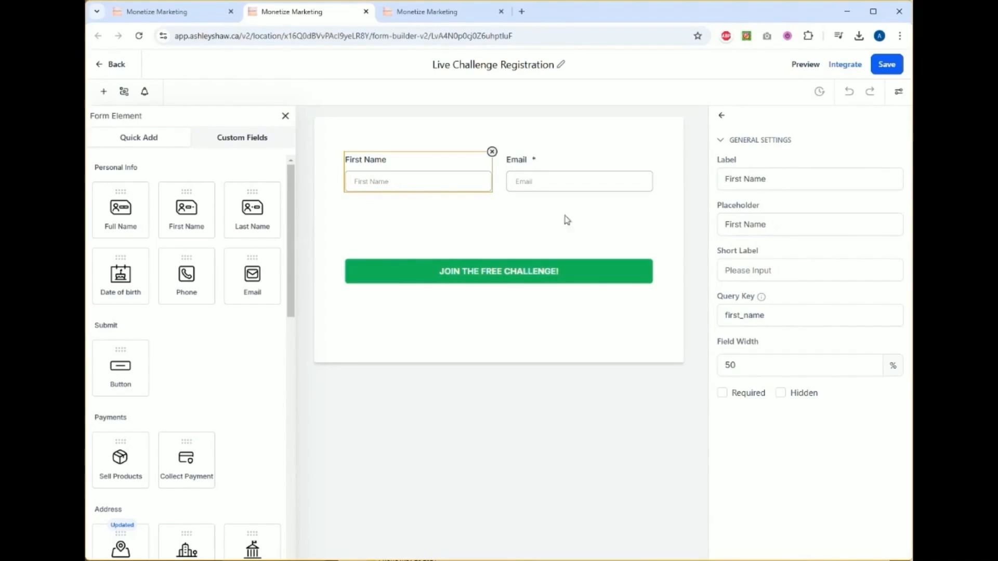
pyautogui.click(782, 260)
pyautogui.click(762, 395)
# Step: Change the email field's label to "Email Address" in the form
pyautogui.click(556, 154)
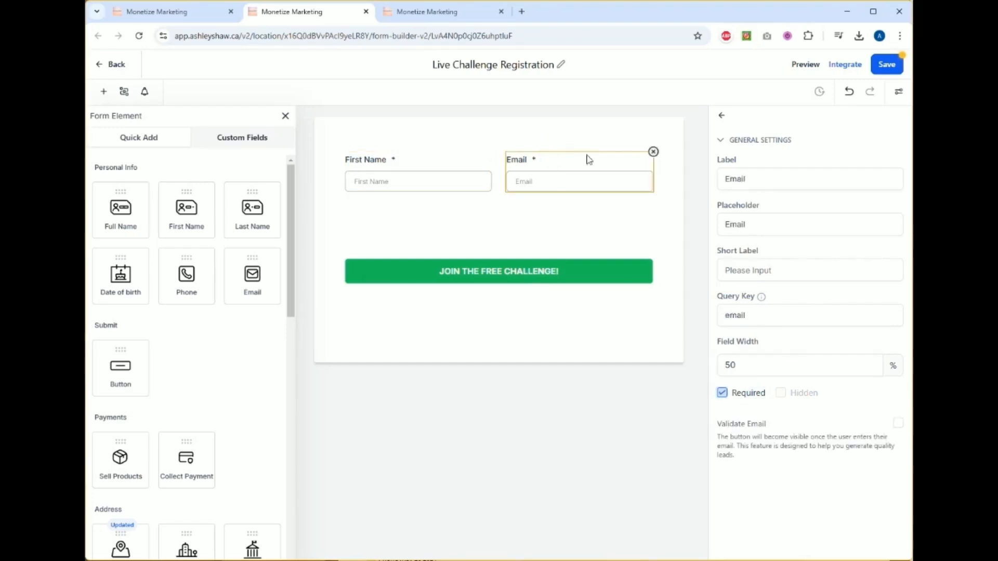
pyautogui.click(771, 177)
pyautogui.write('Address')
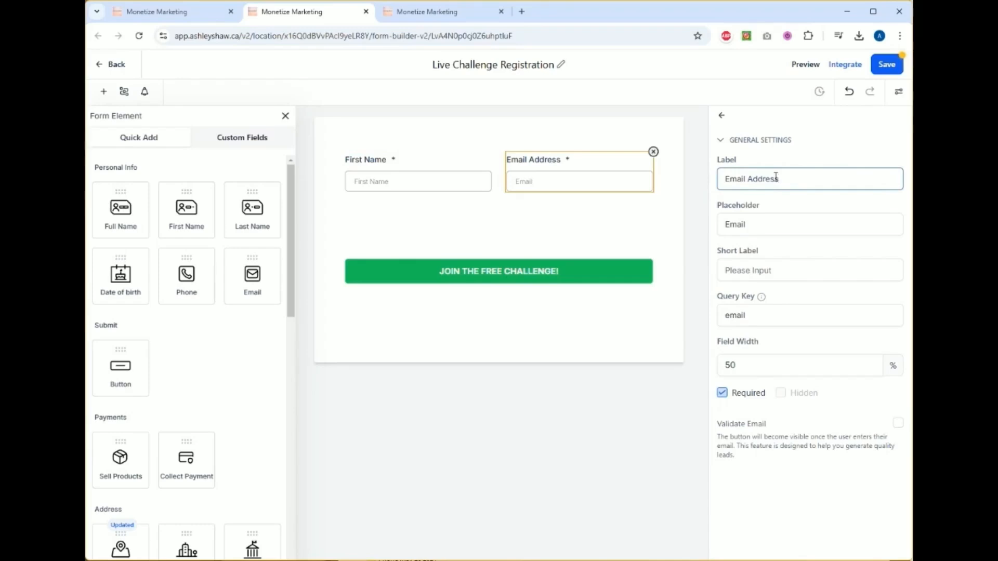
pyautogui.click(769, 229)
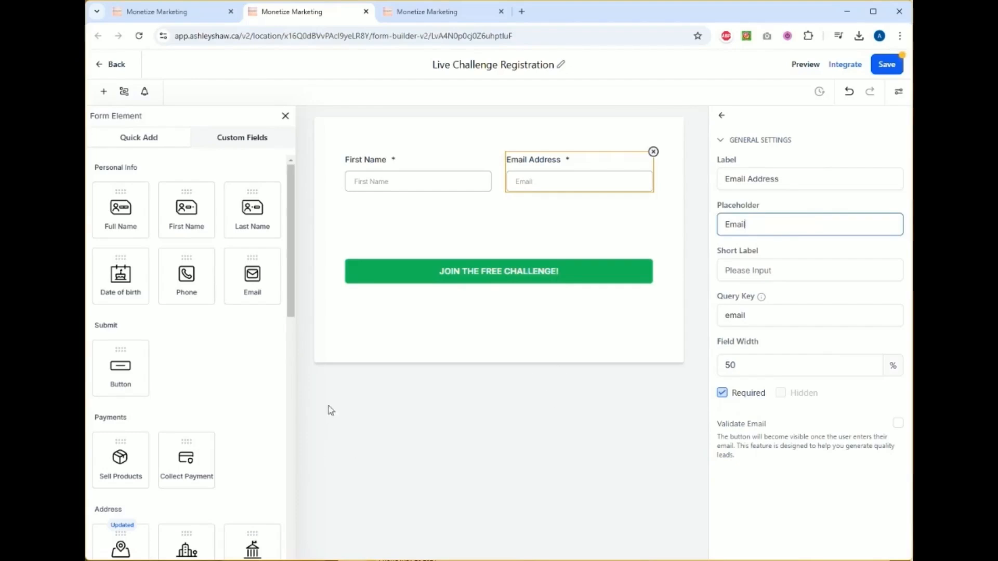
# Step: Add the sub text "Add me now!" to the JOIN THE FREE CHALLENGE! button
pyautogui.click(371, 282)
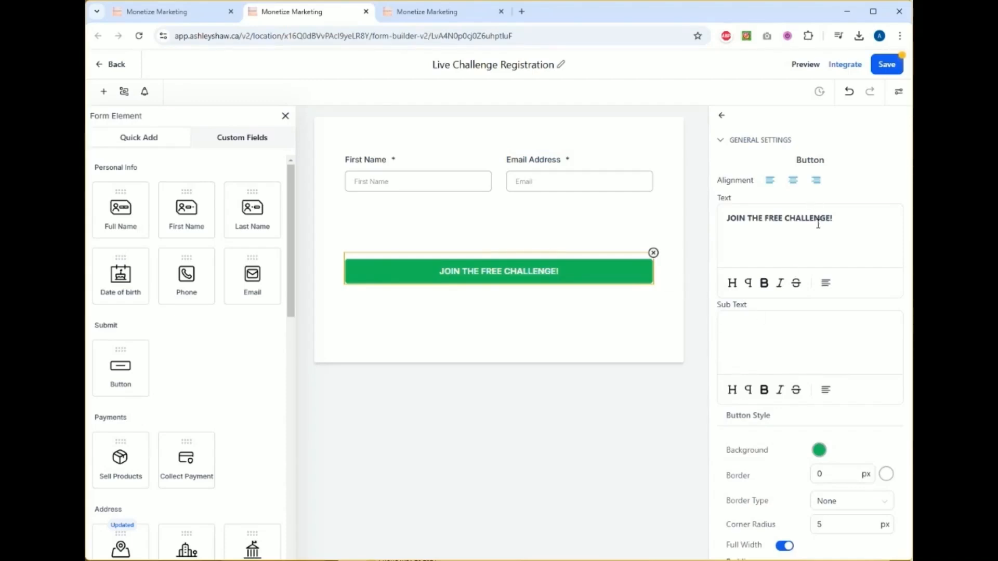
pyautogui.click(797, 348)
pyautogui.write('Add me now!')
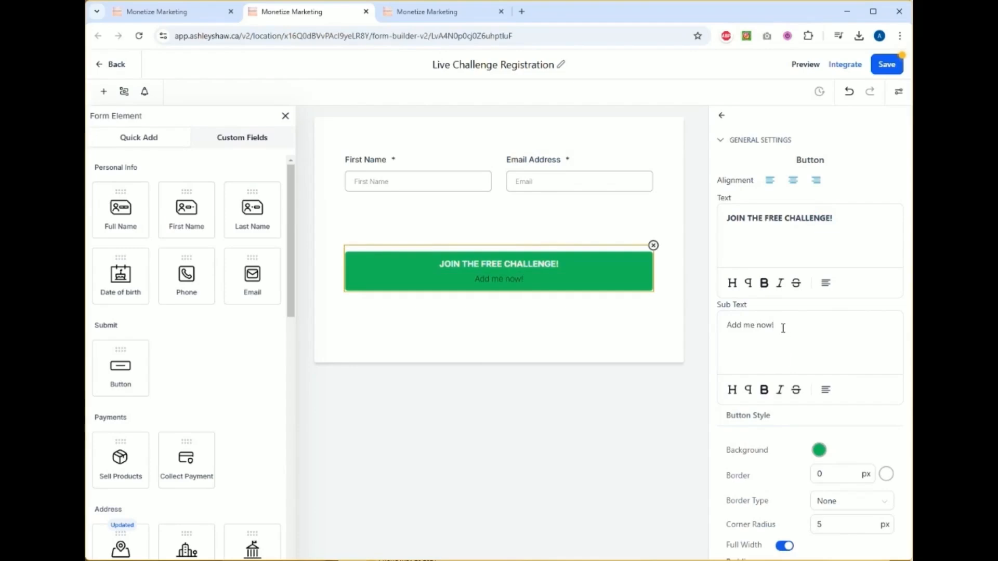
# Step: Try heading formatting on the button's "Add me now!" sub text, then remove it
pyautogui.moveTo(783, 329); pyautogui.dragTo(727, 326)
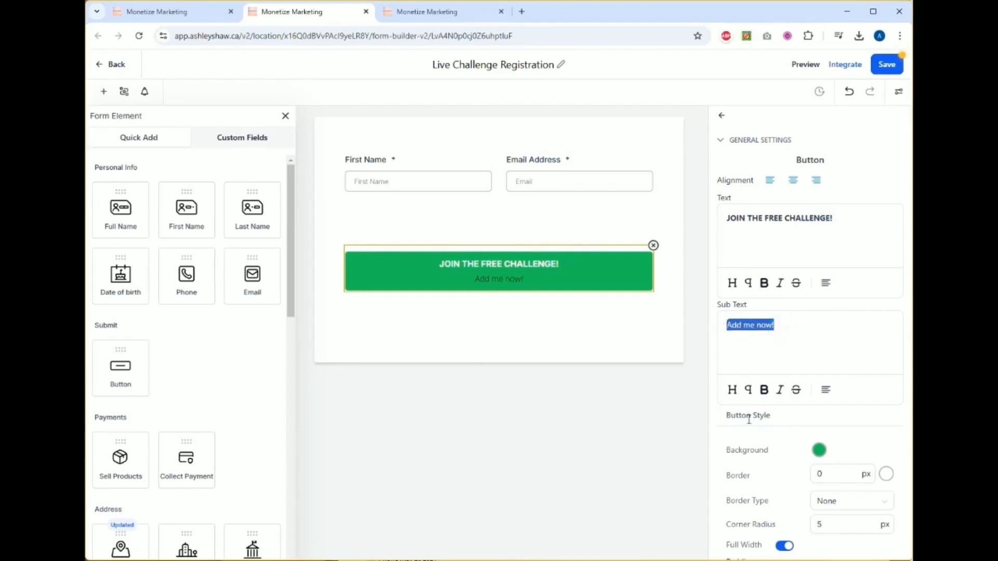
pyautogui.click(732, 391)
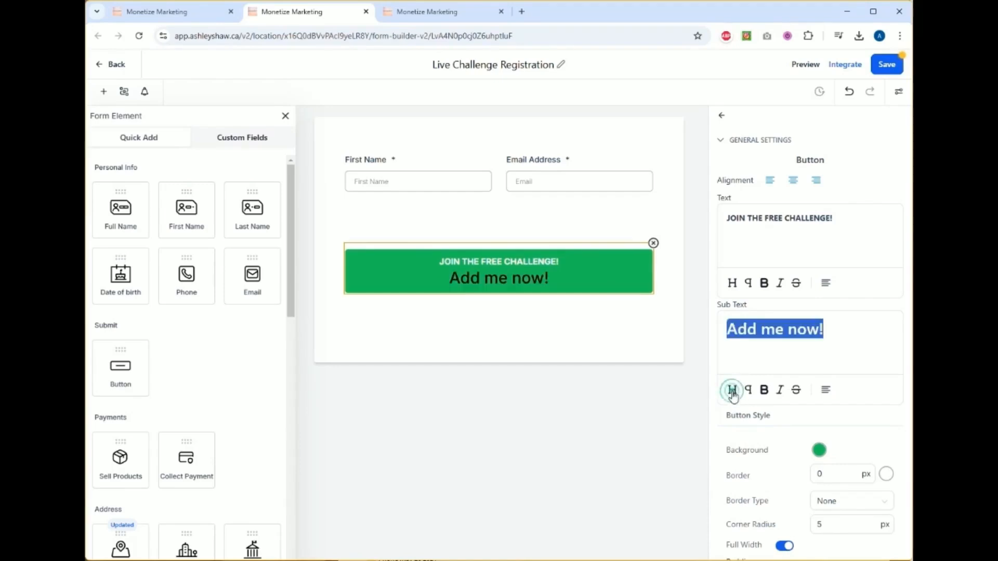
pyautogui.click(732, 390)
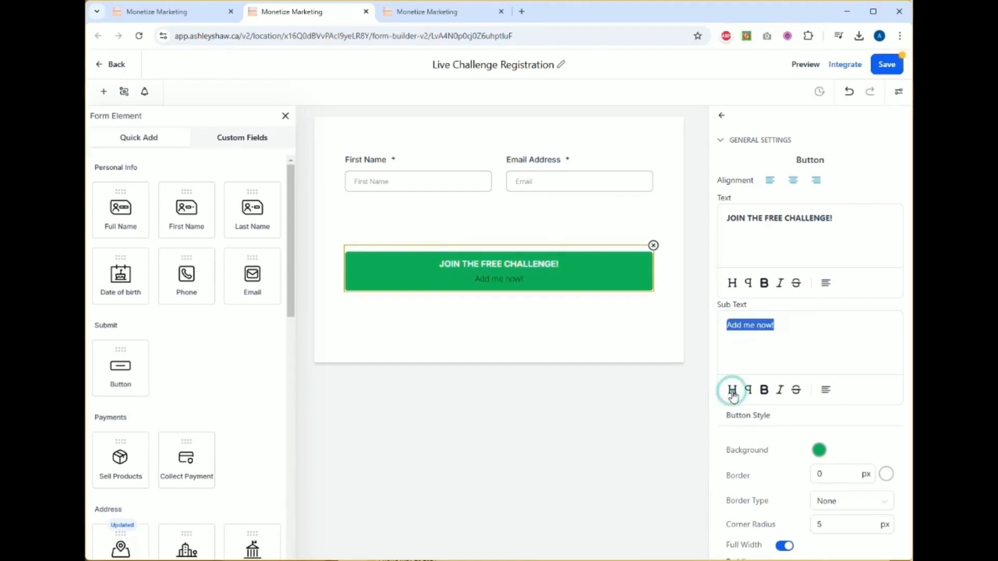
# Step: Delete the "Add me now!" sub text from the JOIN THE FREE CHALLENGE! button
pyautogui.click(835, 334)
pyautogui.click(783, 317)
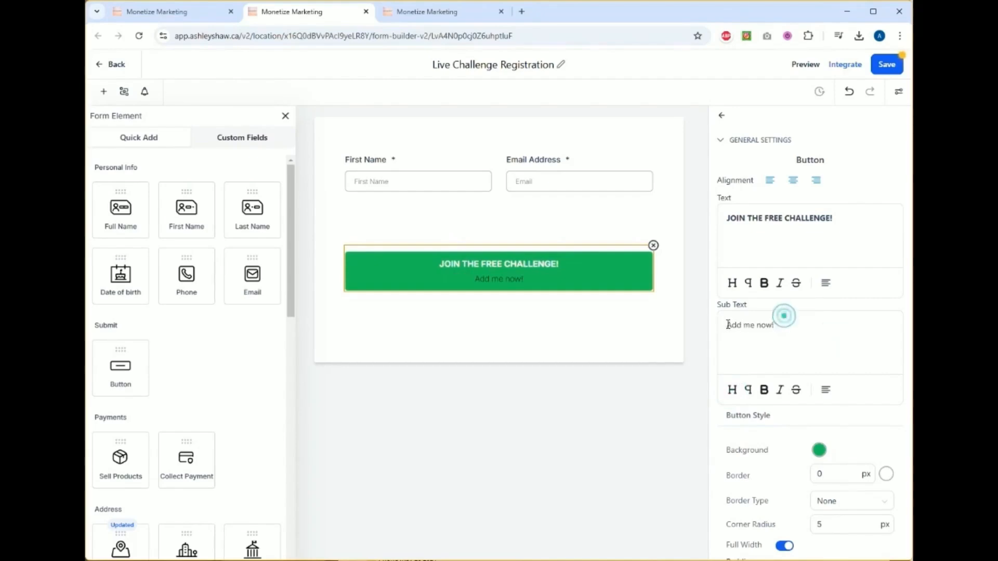
pyautogui.tripleClick(780, 327)
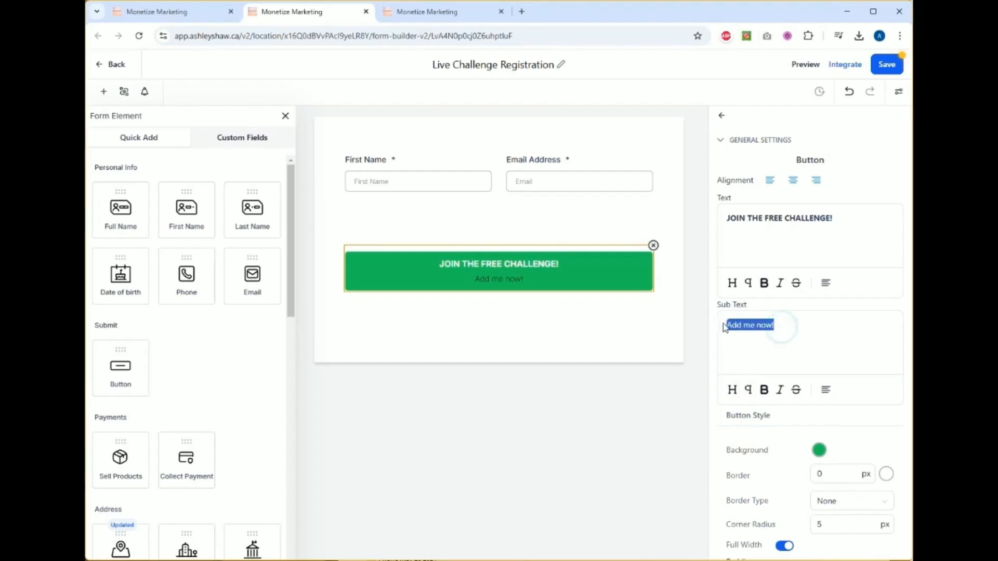
pyautogui.press('BackSpace')
# Step: Change the form button's background colour to blue, #1D18BDFF
pyautogui.scroll(-4, 723, 327)
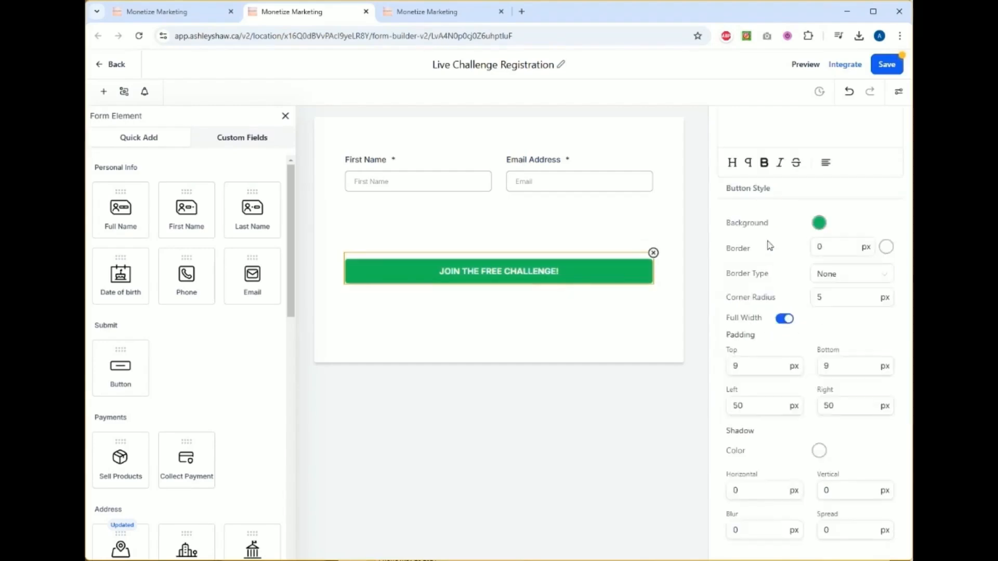
pyautogui.click(819, 223)
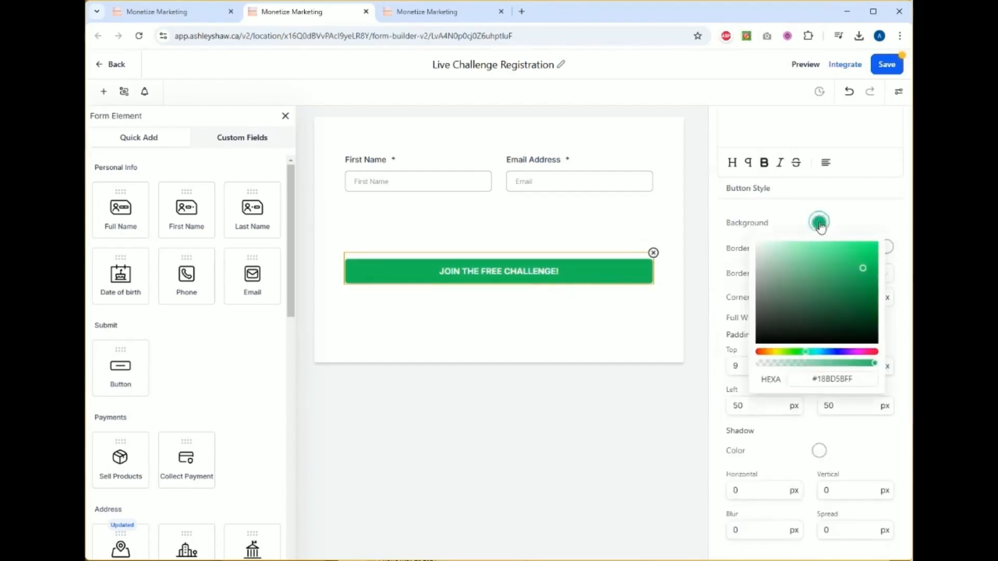
pyautogui.click(838, 352)
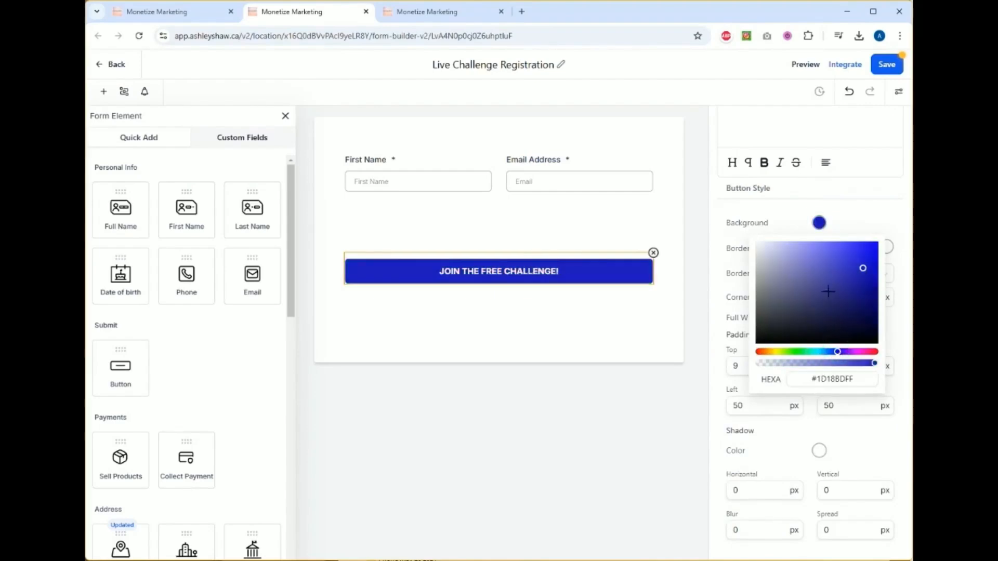
pyautogui.click(849, 207)
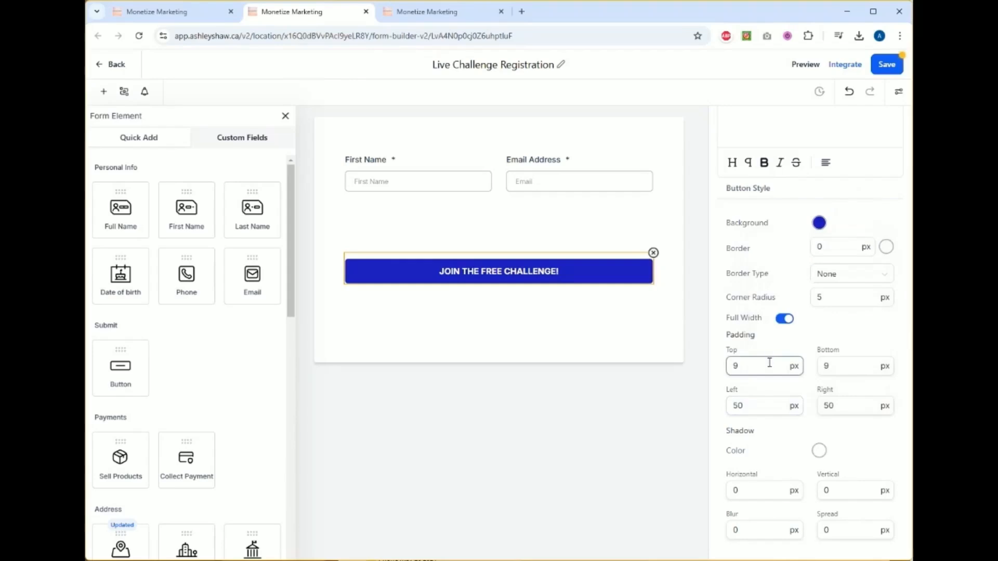
# Step: Give the form button a red shadow with 10 px horizontal and 10 px vertical offset
pyautogui.scroll(-4, 813, 338)
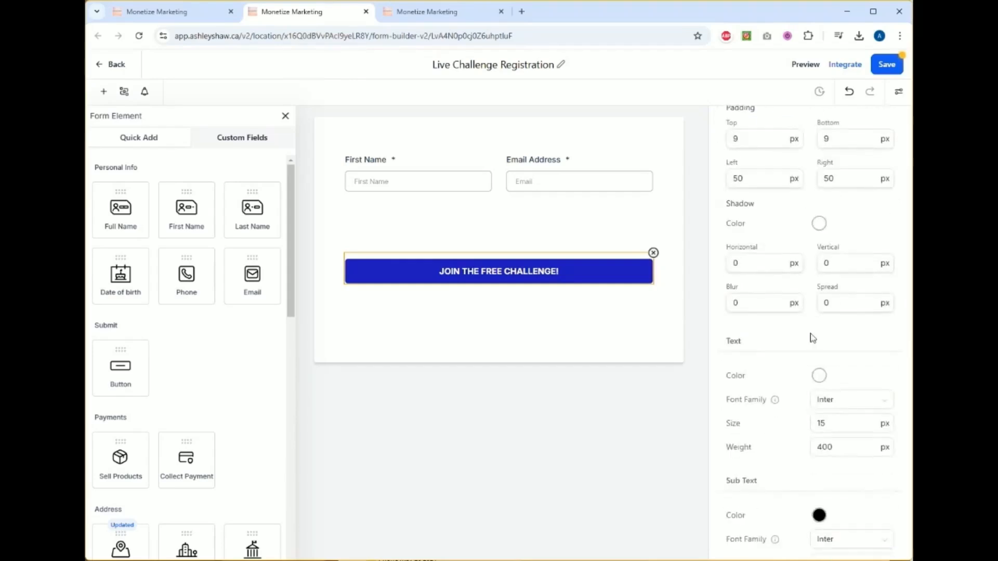
pyautogui.click(819, 224)
pyautogui.click(859, 269)
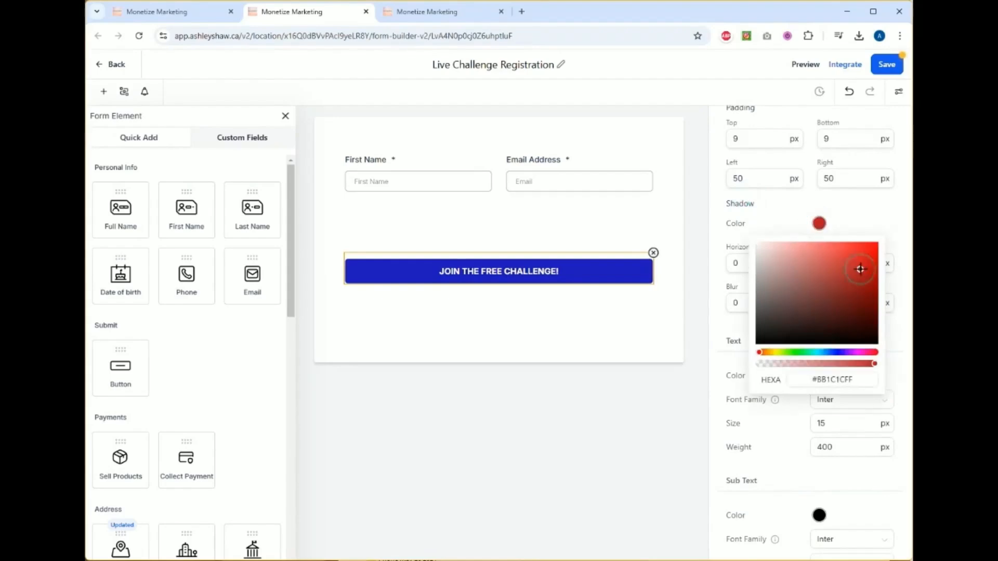
pyautogui.click(721, 396)
pyautogui.click(776, 258)
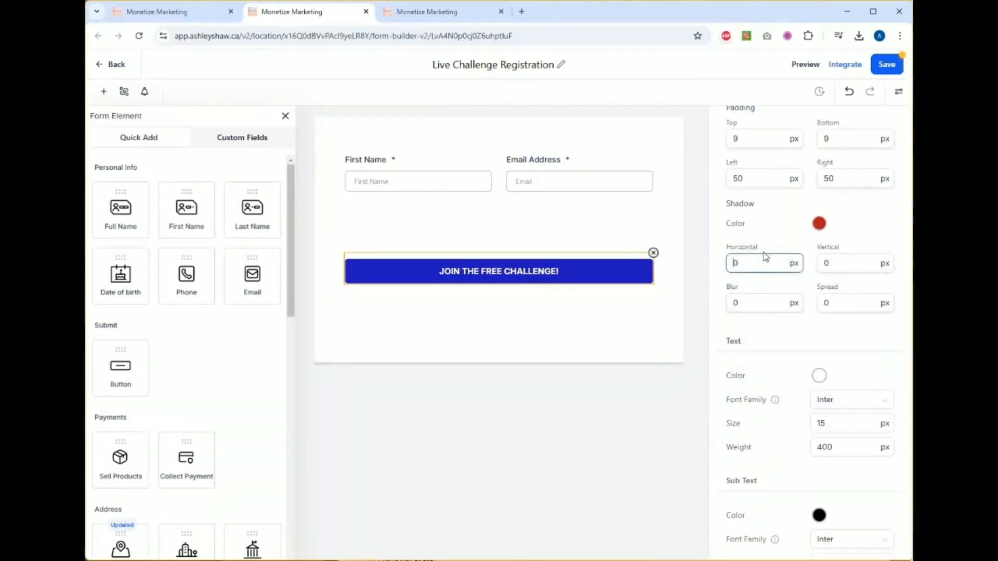
pyautogui.write('1')
pyautogui.press('Tab')
pyautogui.write('10')
# Step: Change the form button's text colour to bright green, #2FF115FF
pyautogui.scroll(-1, 816, 291)
pyautogui.click(817, 325)
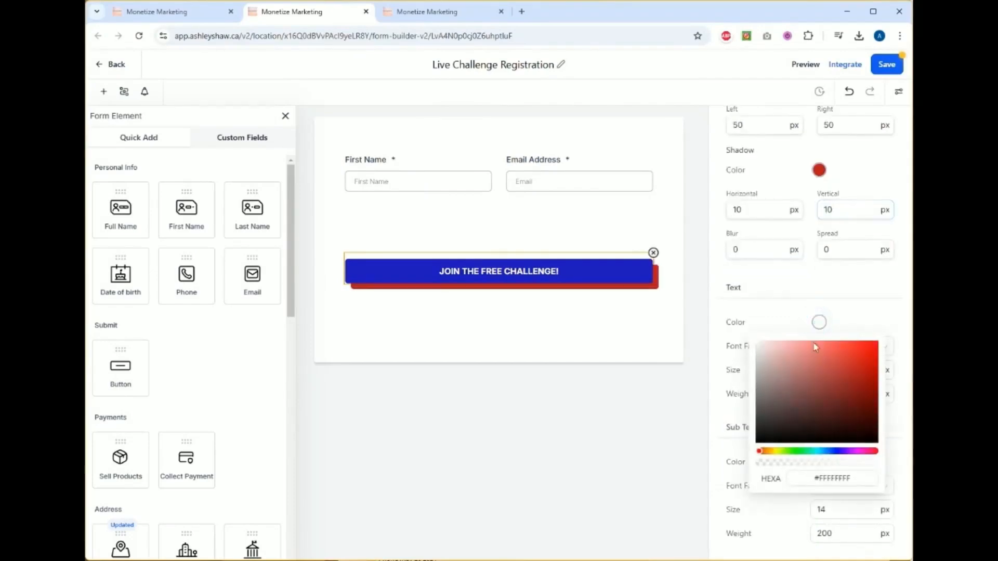
pyautogui.click(796, 452)
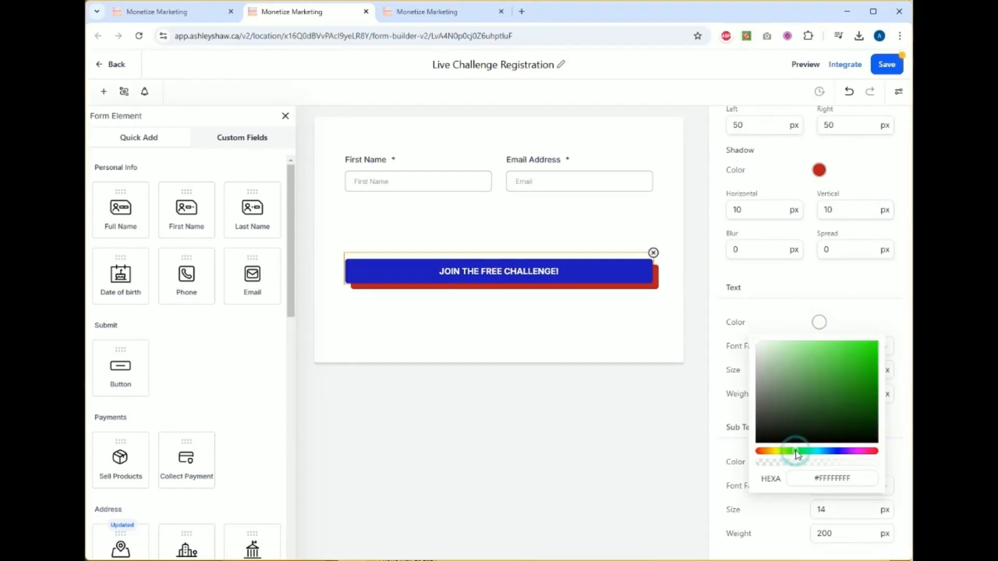
pyautogui.click(780, 402)
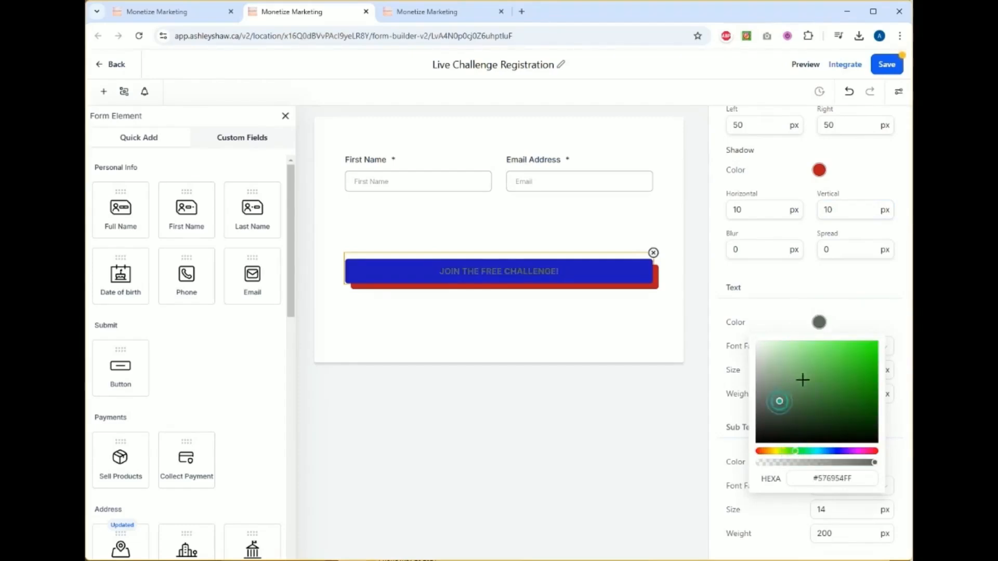
pyautogui.click(804, 377)
pyautogui.click(844, 360)
pyautogui.click(868, 347)
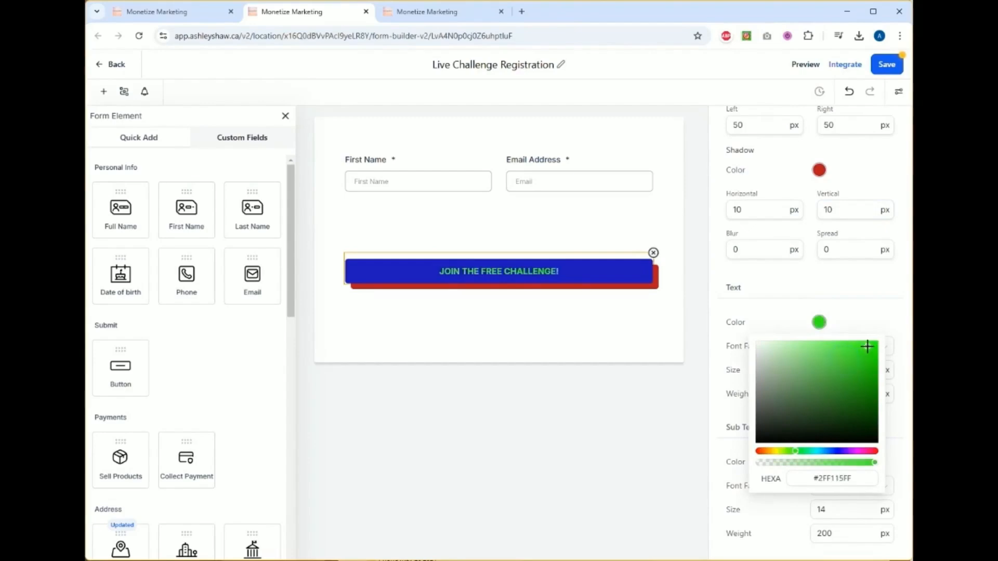
pyautogui.click(804, 276)
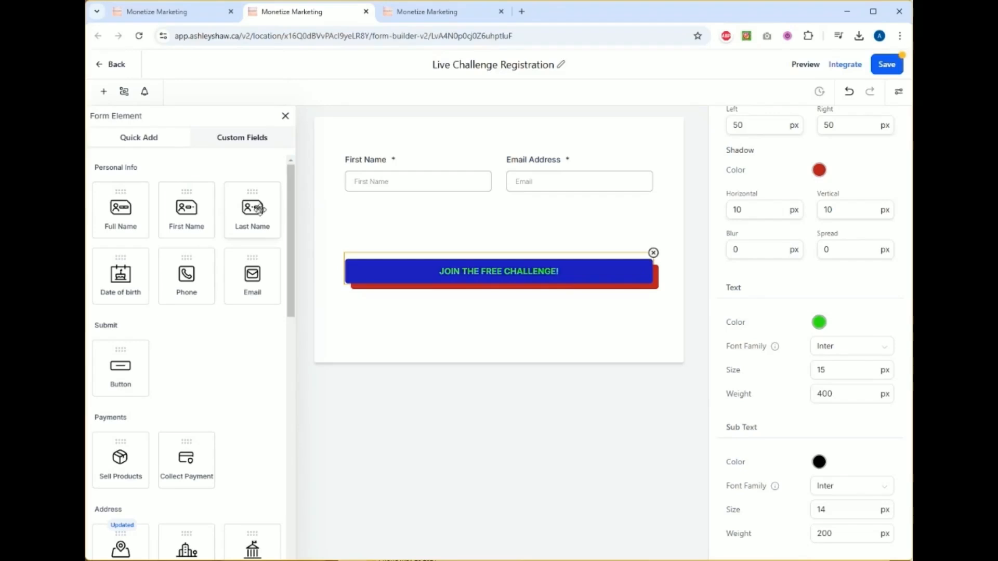
# Step: Add a Last Name field beside First Name, try making it required, and leave it optional
pyautogui.moveTo(259, 210); pyautogui.dragTo(453, 213)
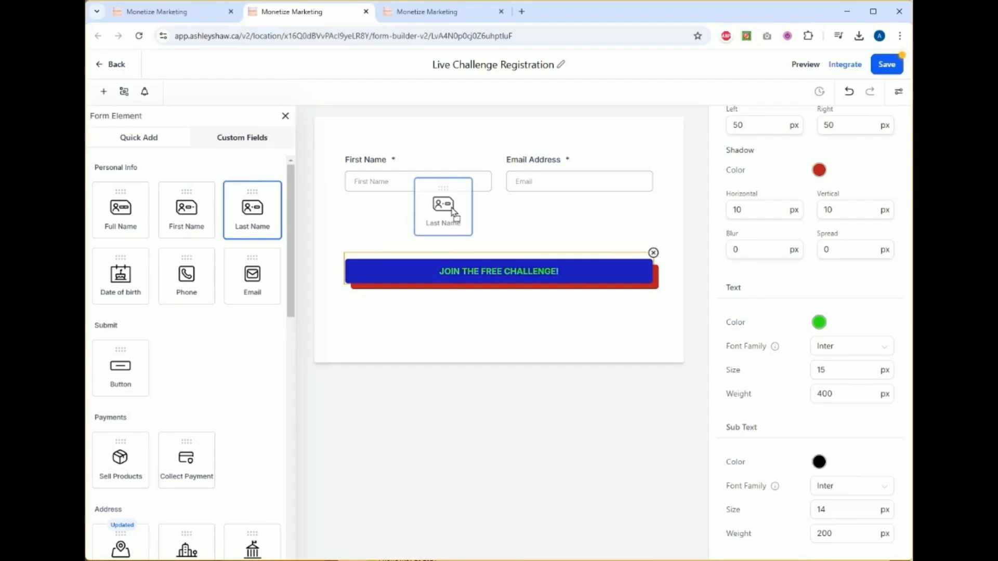
pyautogui.moveTo(452, 209); pyautogui.dragTo(450, 212)
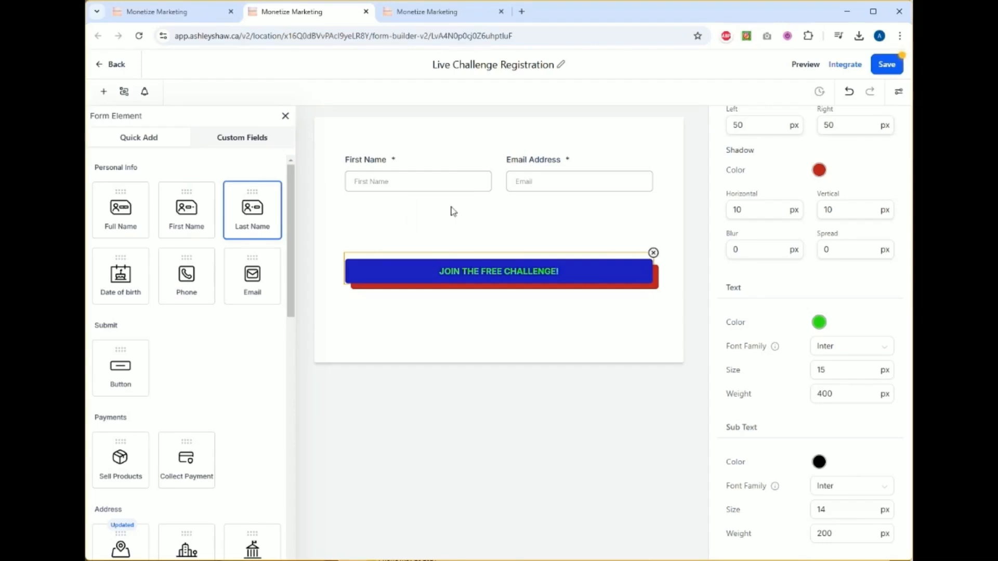
pyautogui.moveTo(270, 208); pyautogui.dragTo(439, 242)
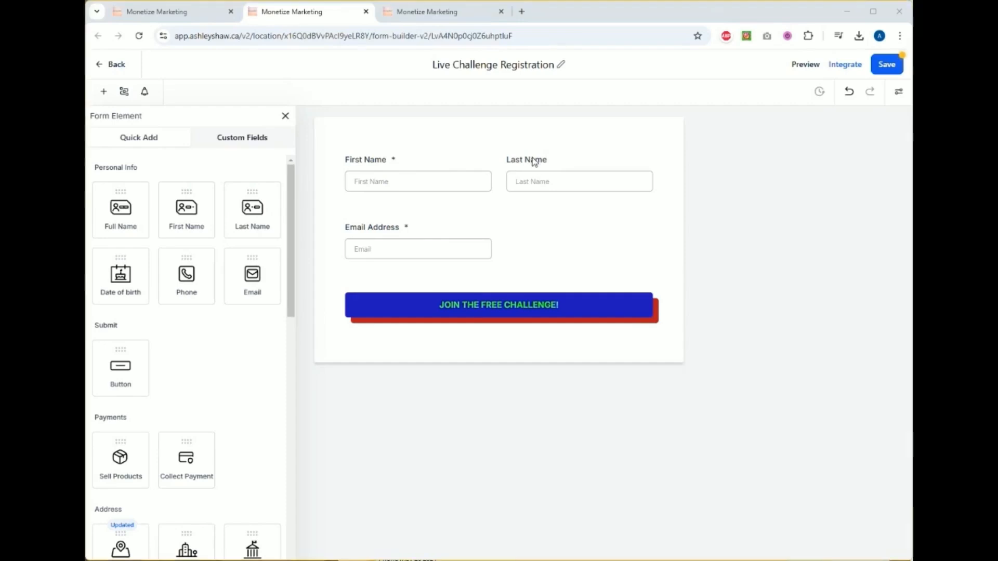
pyautogui.click(535, 162)
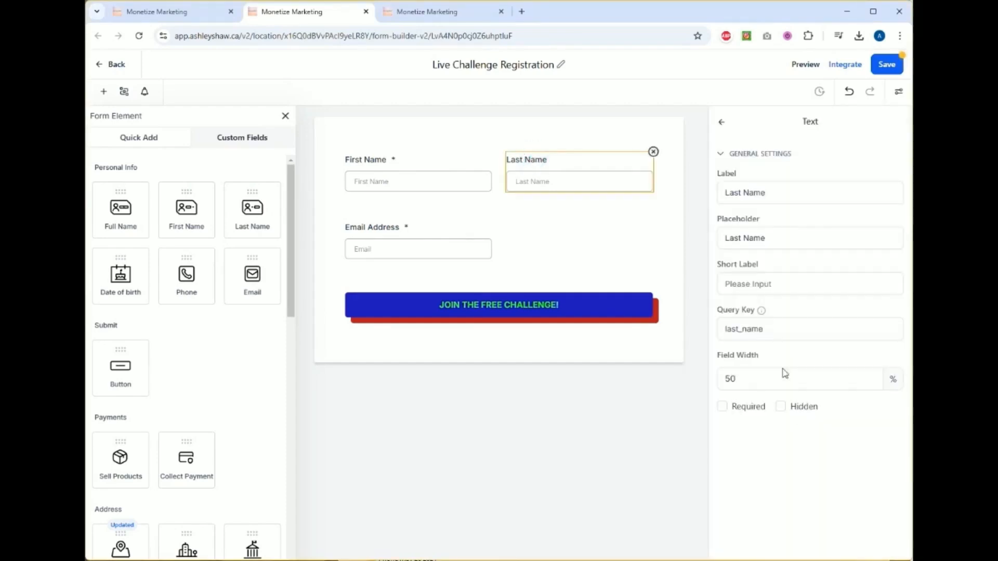
pyautogui.click(723, 407)
pyautogui.click(723, 409)
# Step: Add a Phone field beside Email Address and make it optional
pyautogui.moveTo(186, 274); pyautogui.dragTo(437, 292)
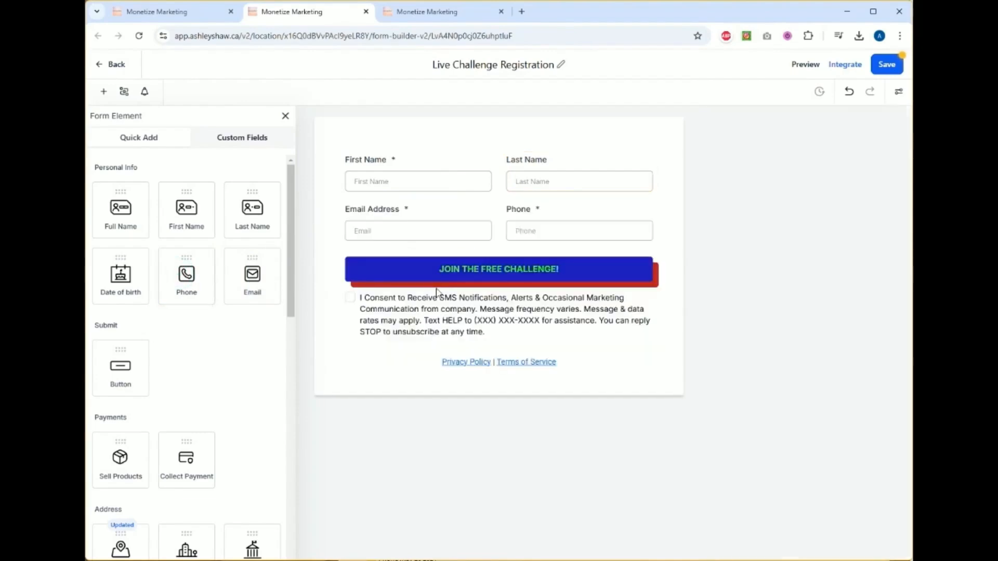
pyautogui.click(536, 225)
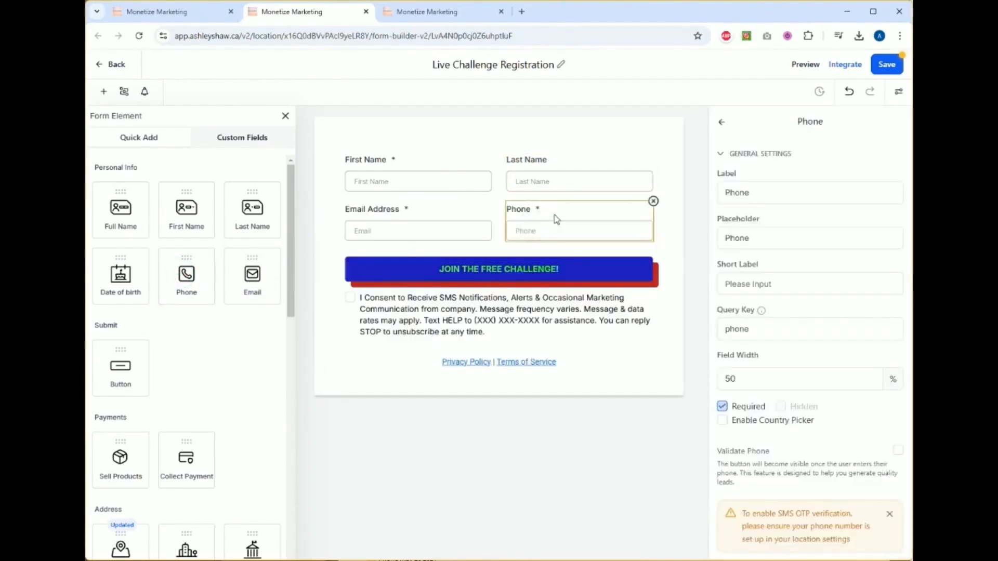
pyautogui.click(723, 406)
pyautogui.click(722, 422)
# Step: Add a required Date of birth field above the form button, using the YYYY-MM-DD date format
pyautogui.click(133, 277)
pyautogui.moveTo(133, 277); pyautogui.dragTo(393, 260)
pyautogui.click(441, 270)
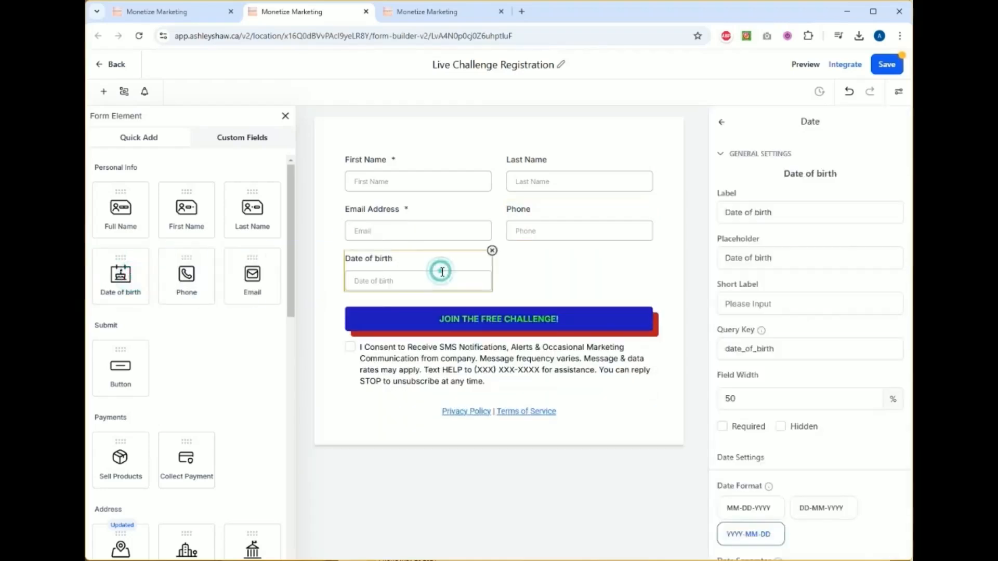
pyautogui.click(723, 429)
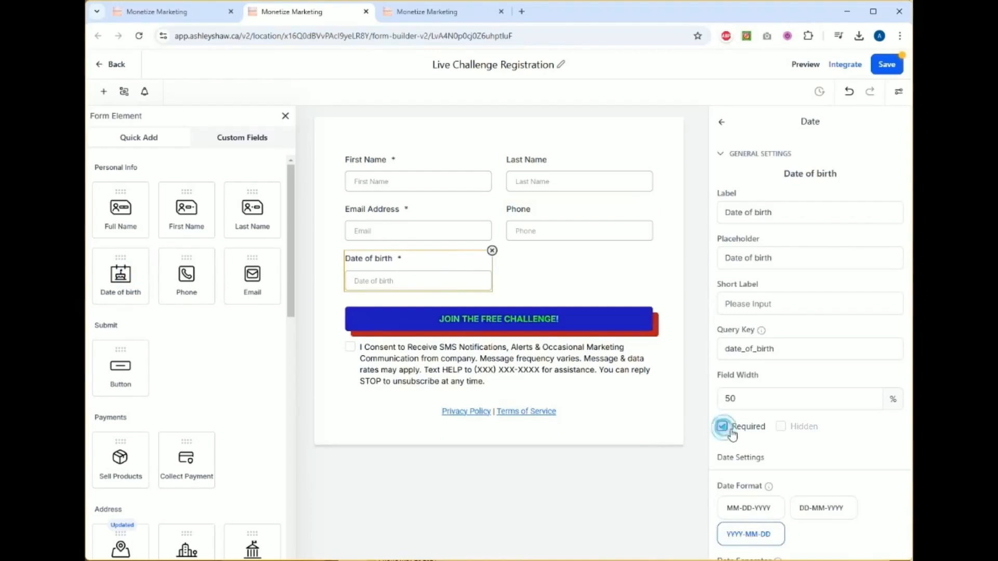
pyautogui.scroll(-2, 795, 393)
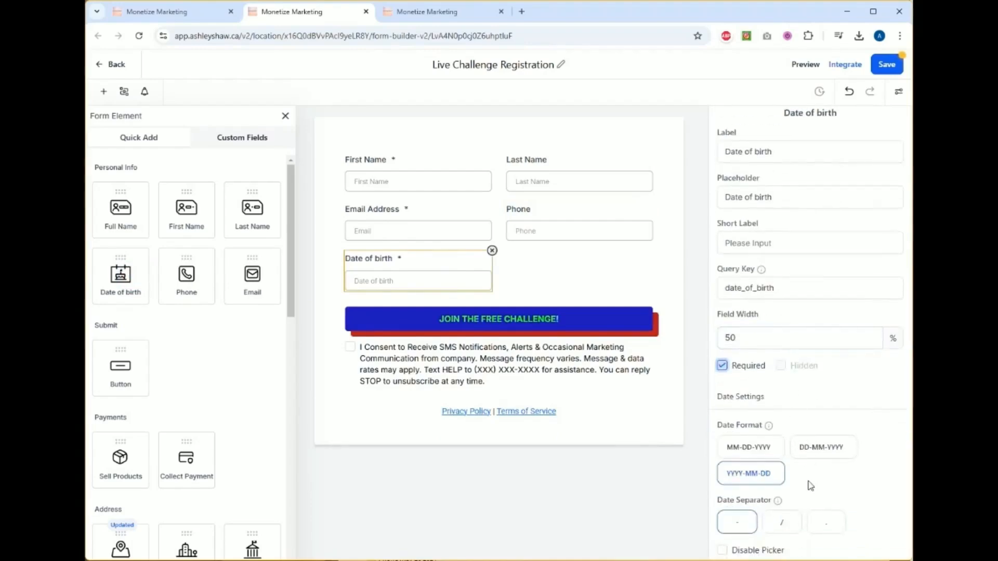
pyautogui.moveTo(770, 431)
pyautogui.click(759, 482)
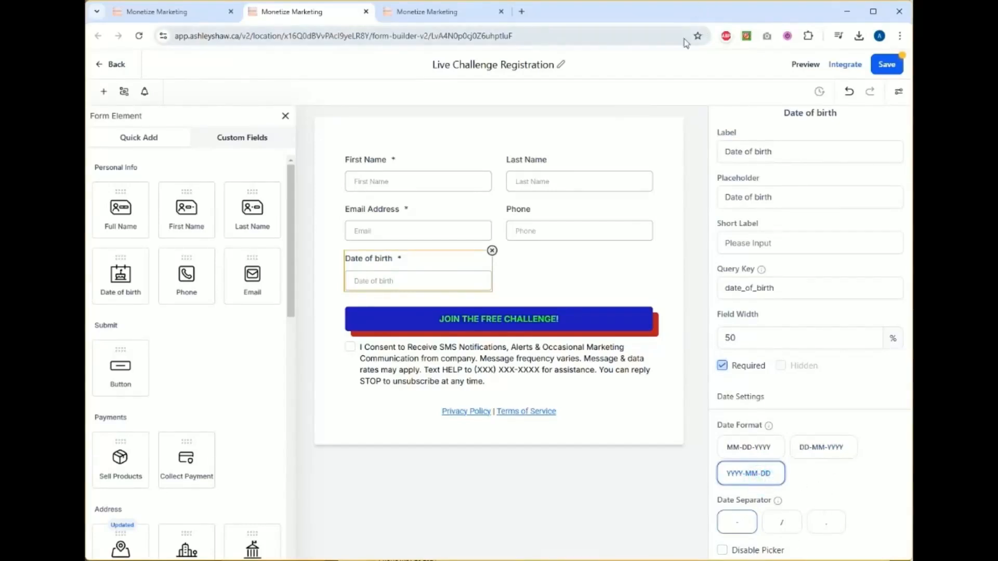
pyautogui.scroll(-10, 229, 431)
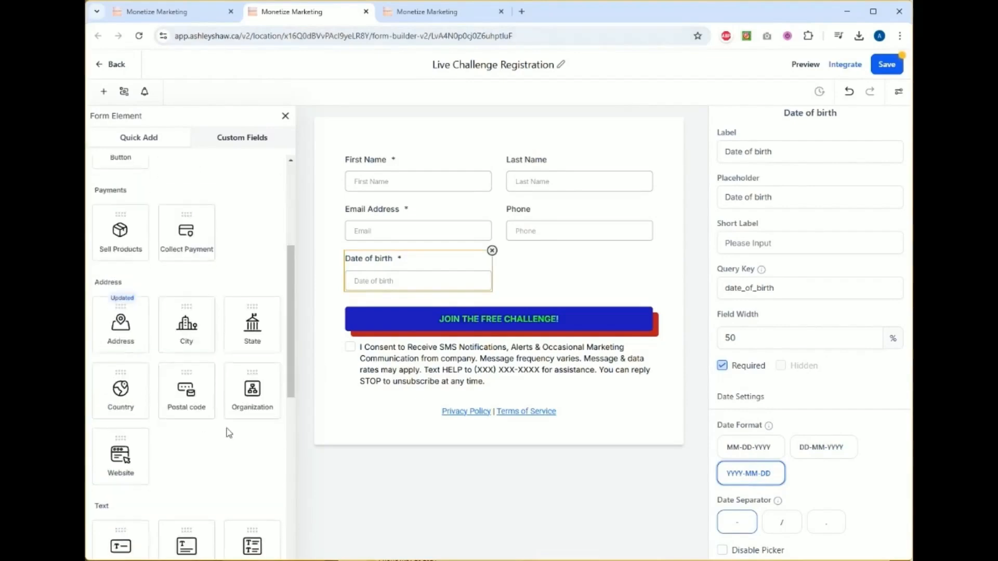
pyautogui.scroll(5, 227, 431)
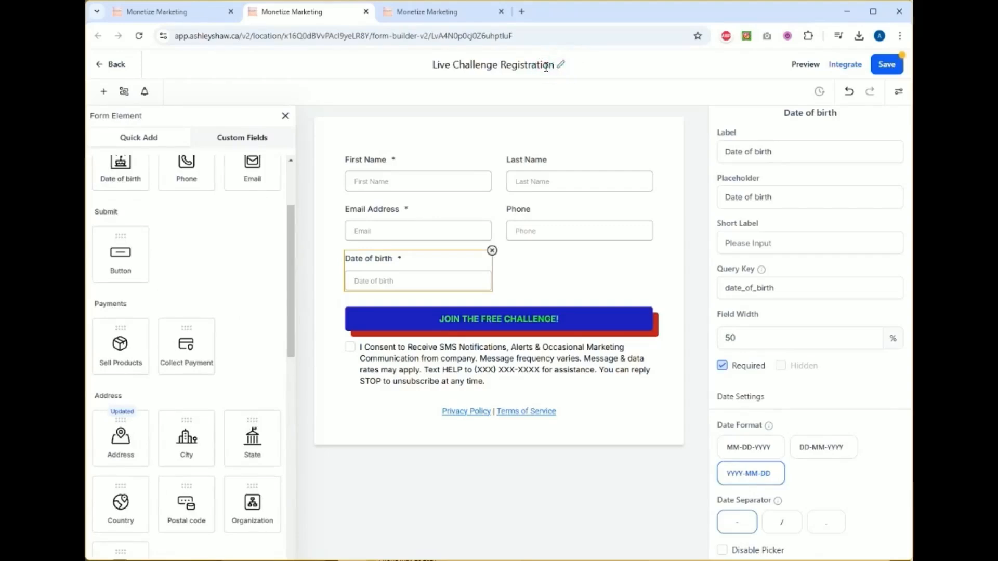
# Step: Rename the form "Live Challenge Registration quick edit" and save it
pyautogui.doubleClick(545, 65)
pyautogui.click(544, 66)
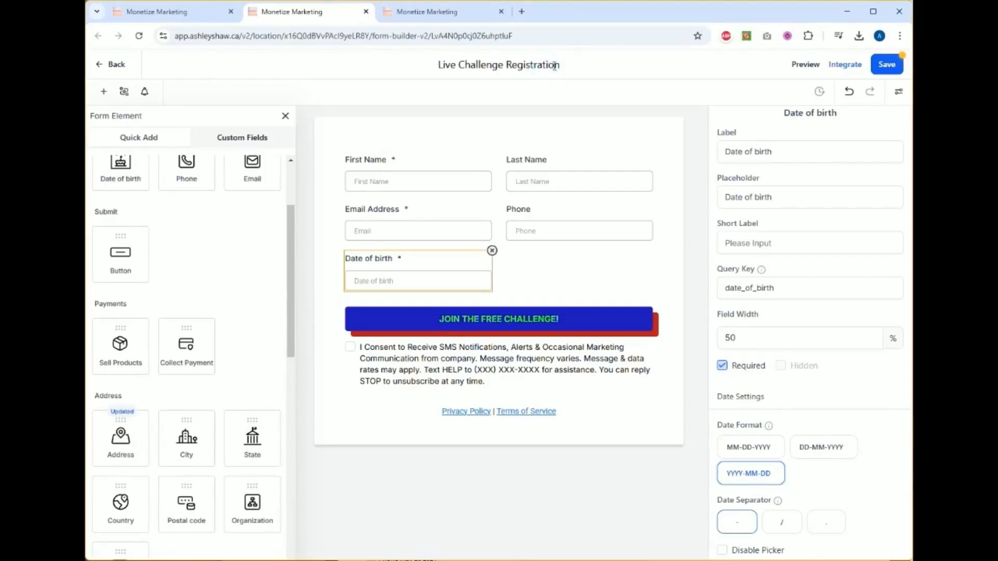
pyautogui.click(558, 78)
pyautogui.write('edite')
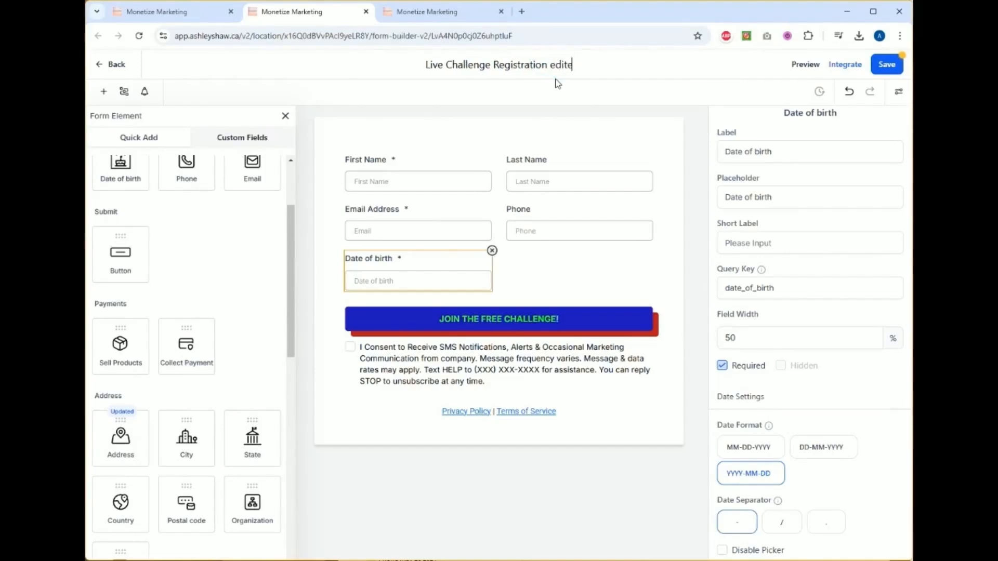
pyautogui.write('d ve')
pyautogui.press('BackSpace')
pyautogui.press('BackSpace')
pyautogui.press('BackSpace')
pyautogui.press('BackSpace')
pyautogui.press('BackSpace')
pyautogui.press('BackSpace')
pyautogui.press('BackSpace')
pyautogui.press('BackSpace')
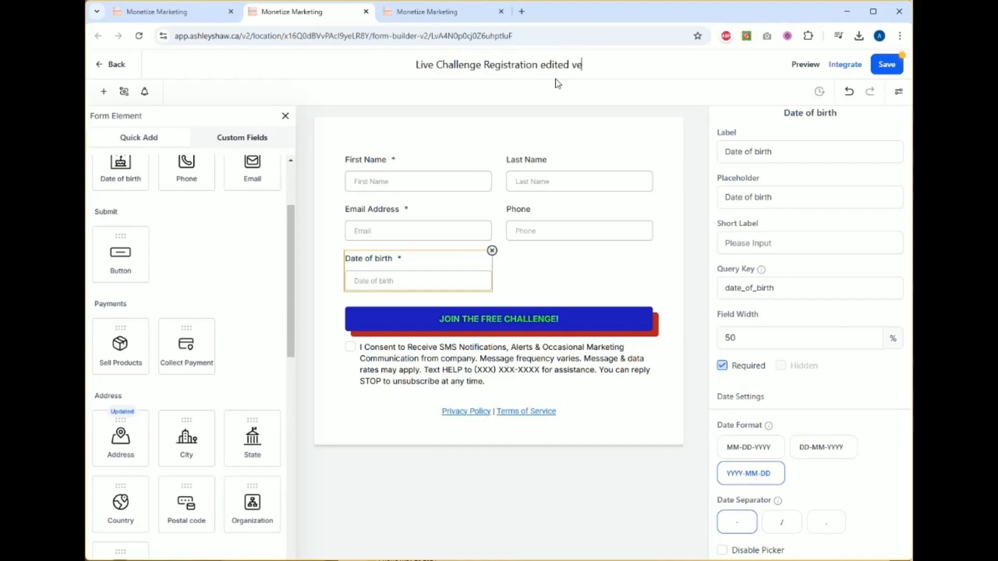
pyautogui.press('BackSpace')
pyautogui.write('quick edit')
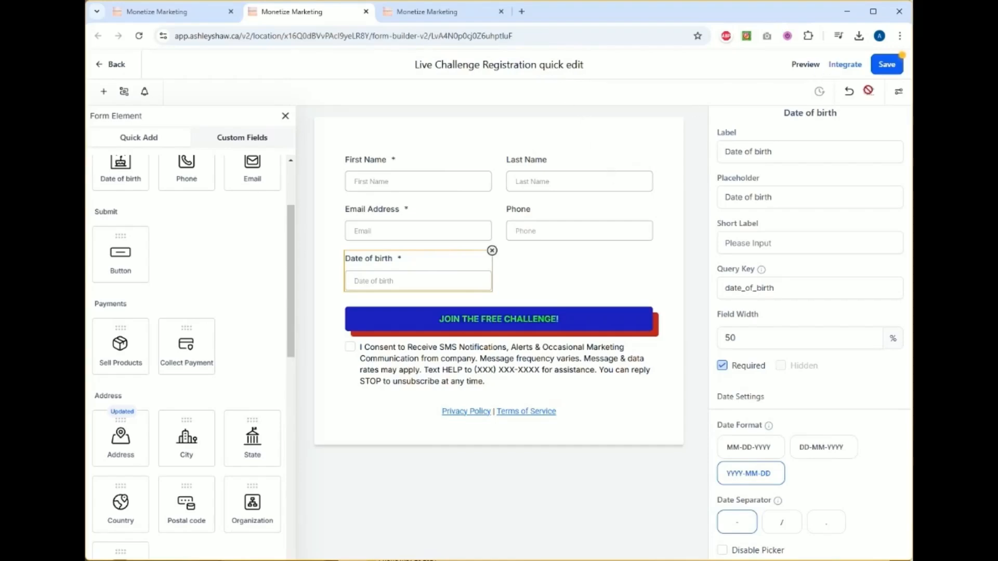
pyautogui.click(890, 64)
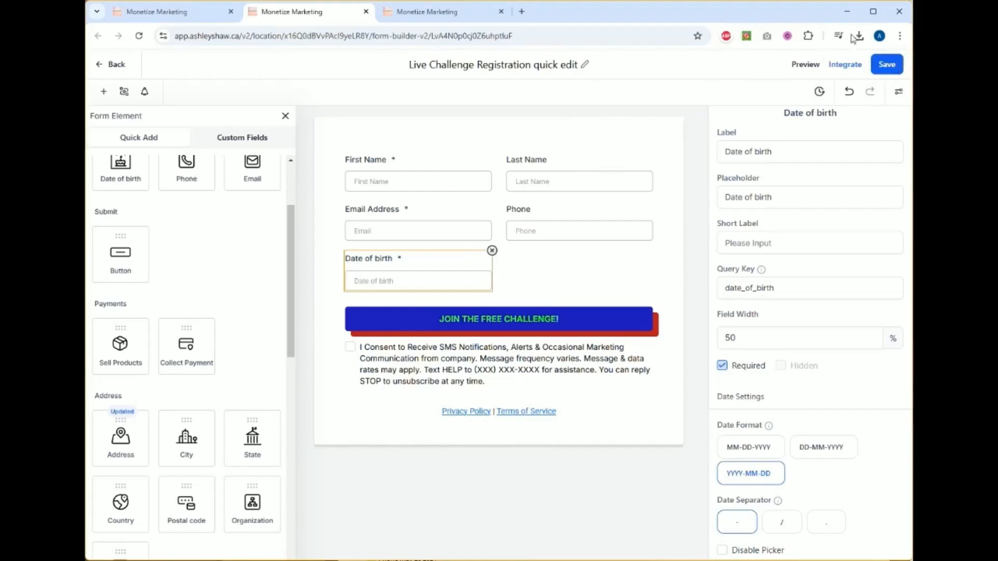
# Step: Review the form's integration options, including embed layout, trigger type and activation settings, and close them
pyautogui.click(854, 68)
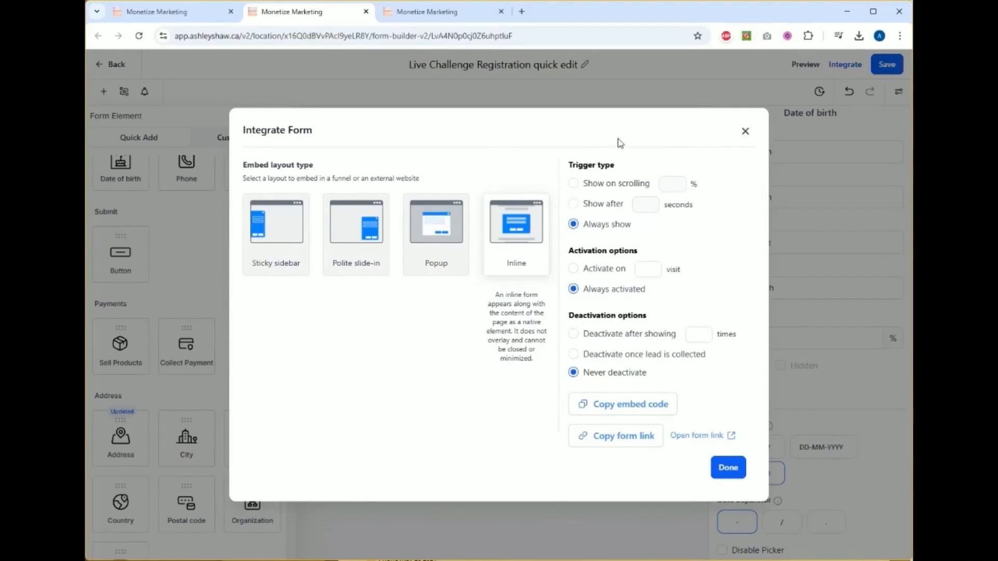
pyautogui.click(745, 131)
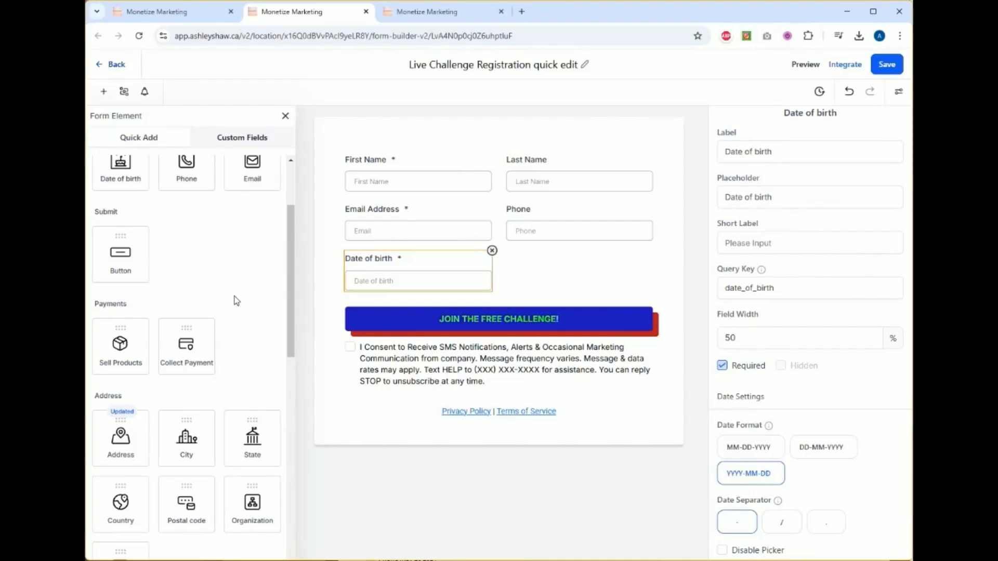
# Step: Close the form builder, return to the funnel page editor and close the page's popup
pyautogui.click(367, 11)
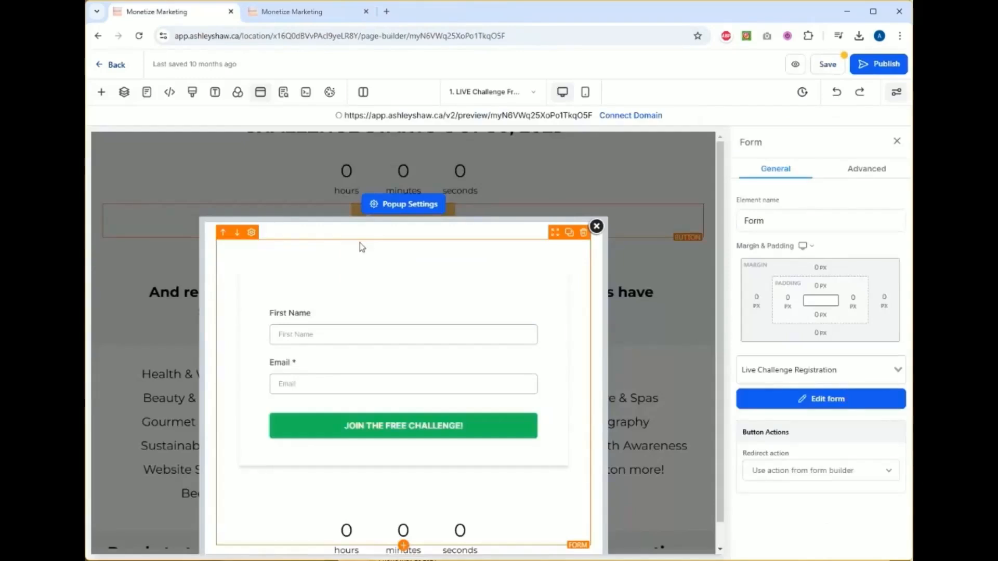
pyautogui.click(596, 226)
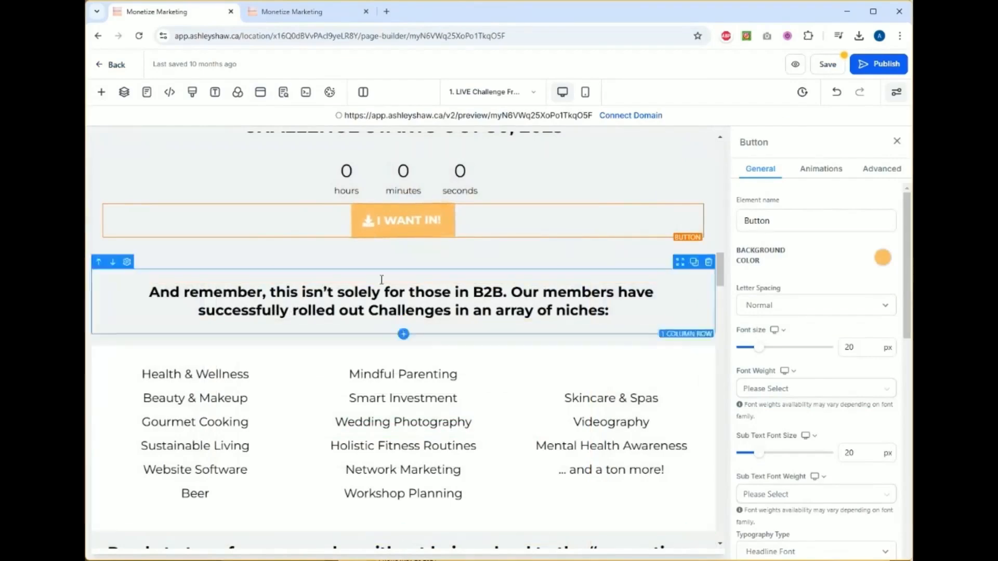
# Step: Examine the opt-in page's challenge call-to-action buttons and the link action options of the "I WANT IN!" button
pyautogui.scroll(-5, 495, 213)
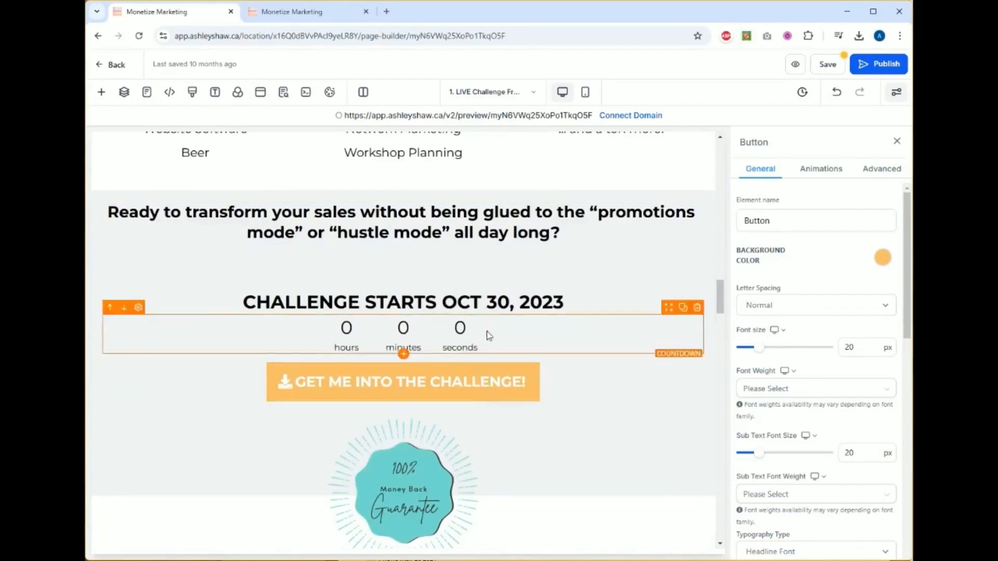
pyautogui.scroll(5, 486, 334)
pyautogui.scroll(-5, 426, 362)
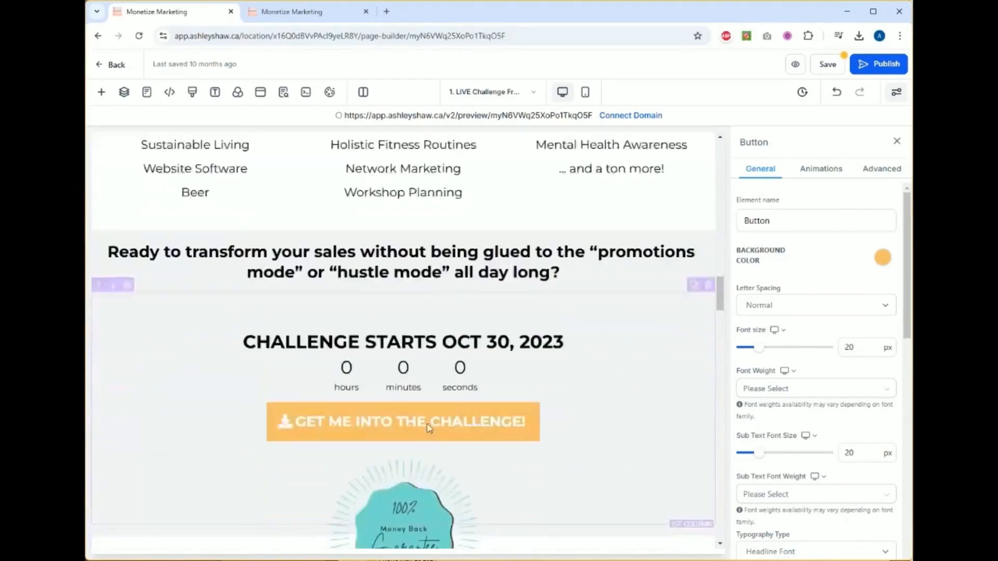
pyautogui.scroll(5, 420, 378)
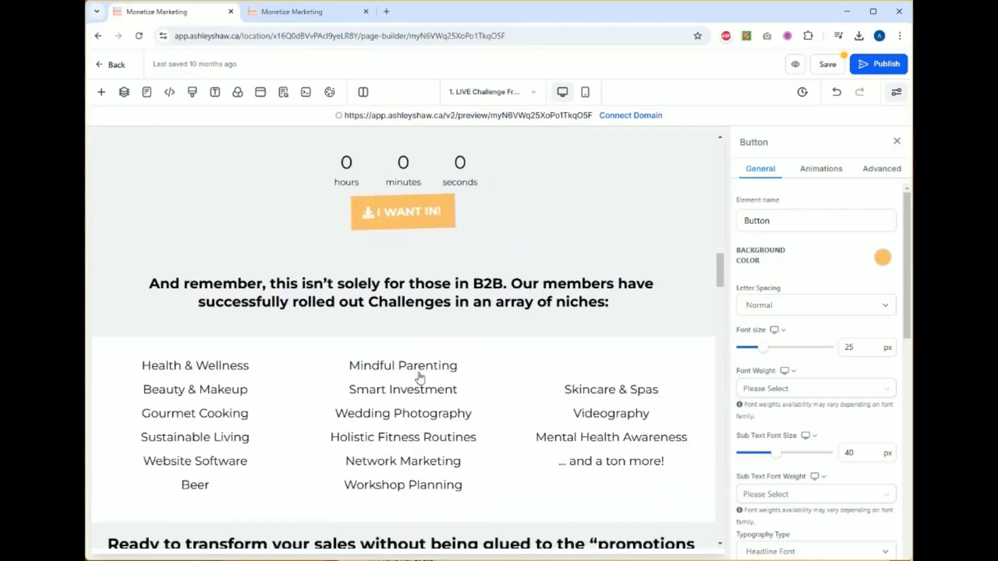
pyautogui.scroll(-10, 777, 447)
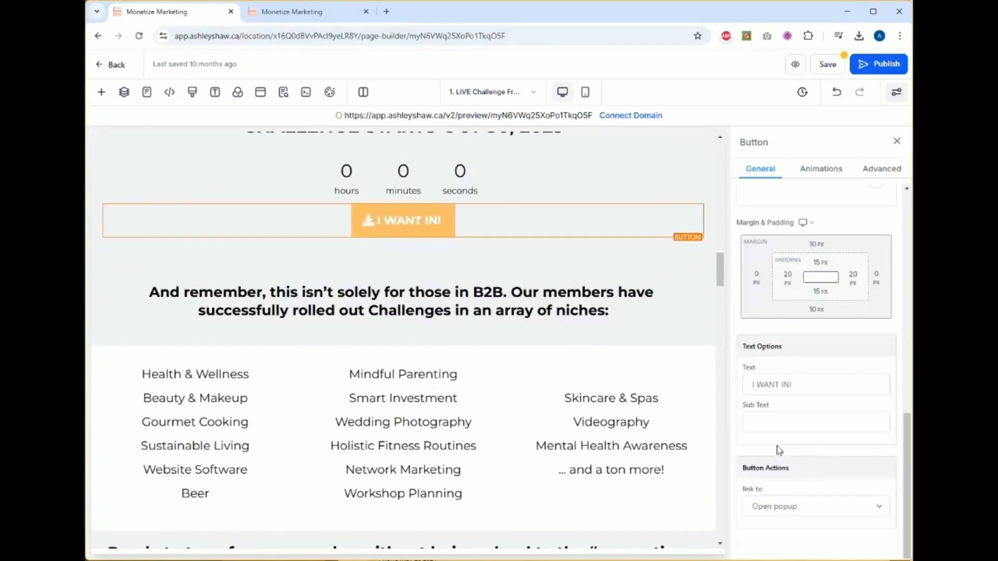
pyautogui.click(775, 508)
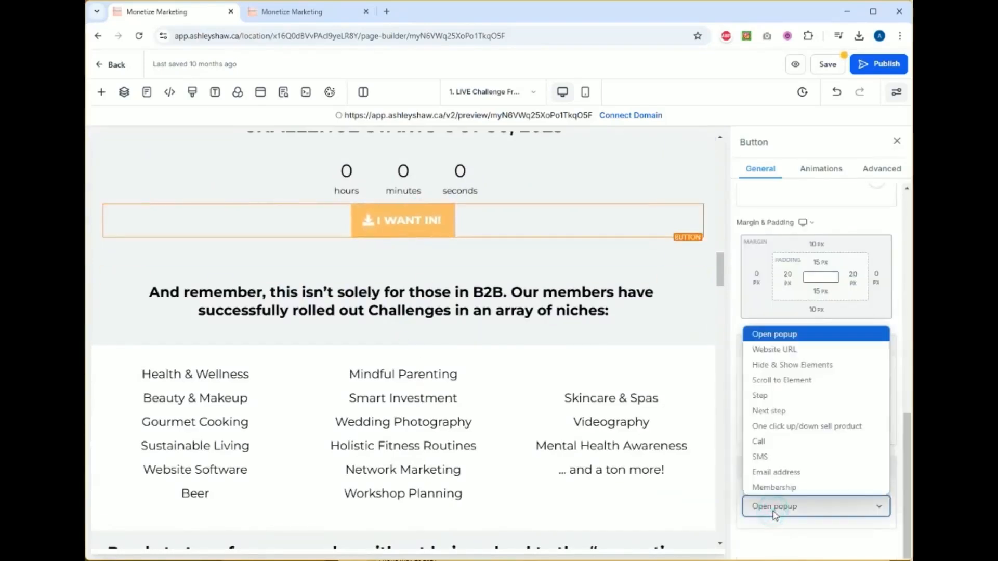
pyautogui.click(775, 514)
pyautogui.scroll(5, 776, 515)
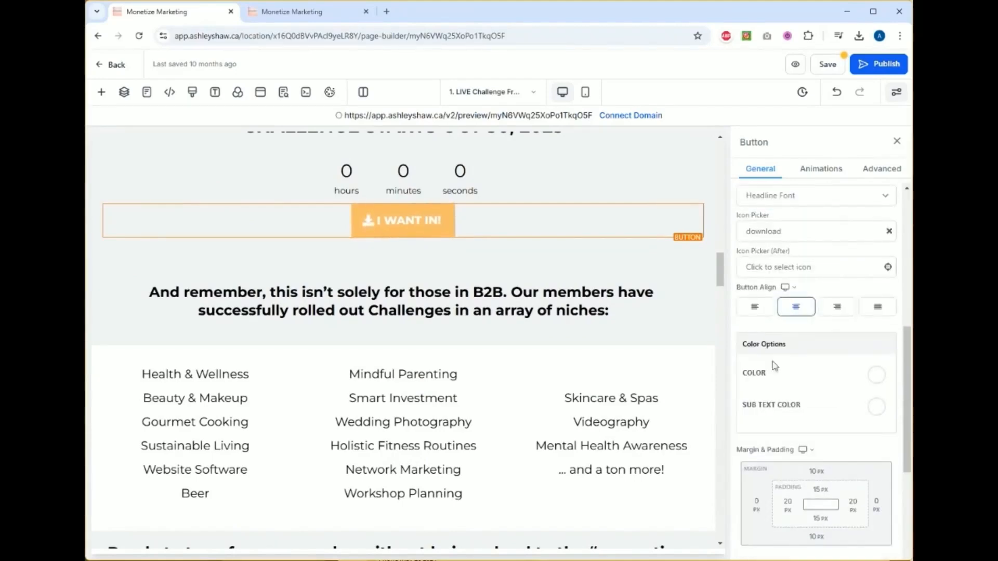
pyautogui.scroll(-5, 781, 329)
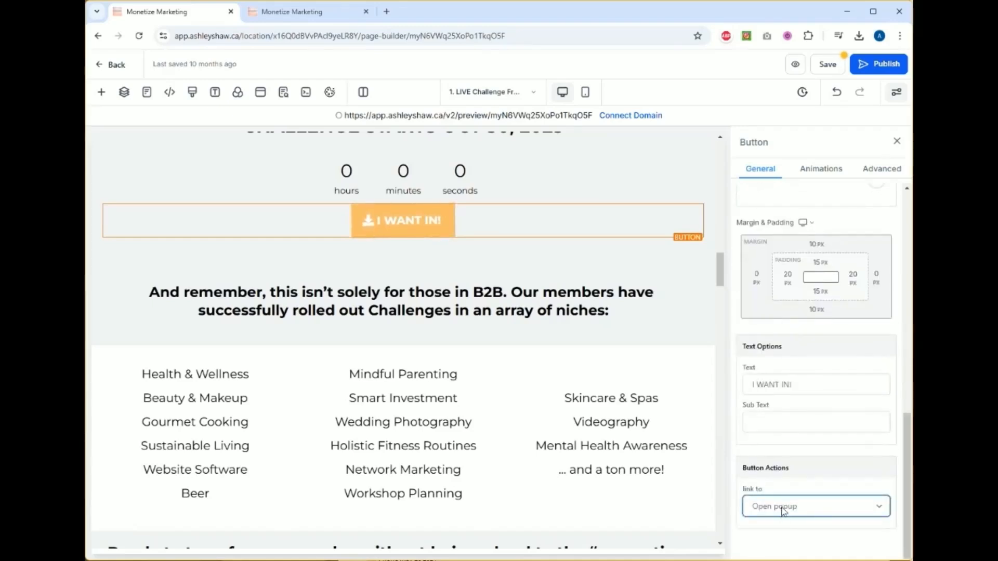
# Step: Assign the "Live Challenge Registration quick edit" form to the page's popup, check its fields and close the popup
pyautogui.click(261, 95)
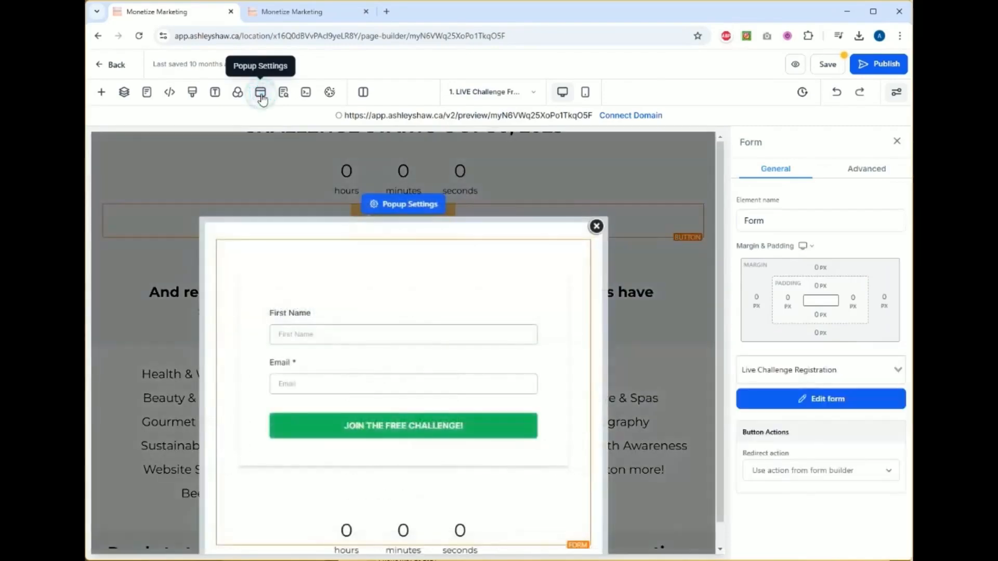
pyautogui.scroll(-2, 462, 400)
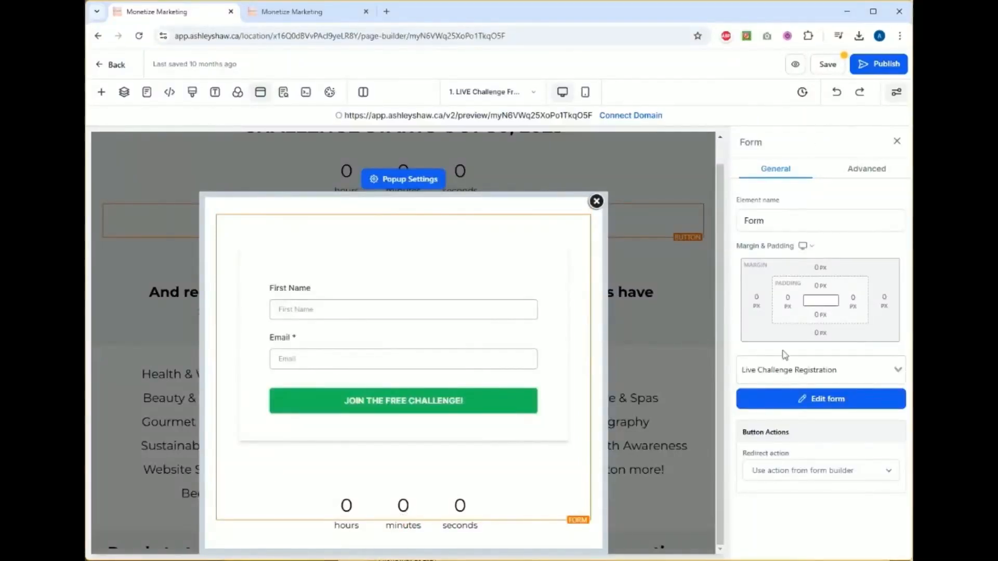
pyautogui.click(771, 376)
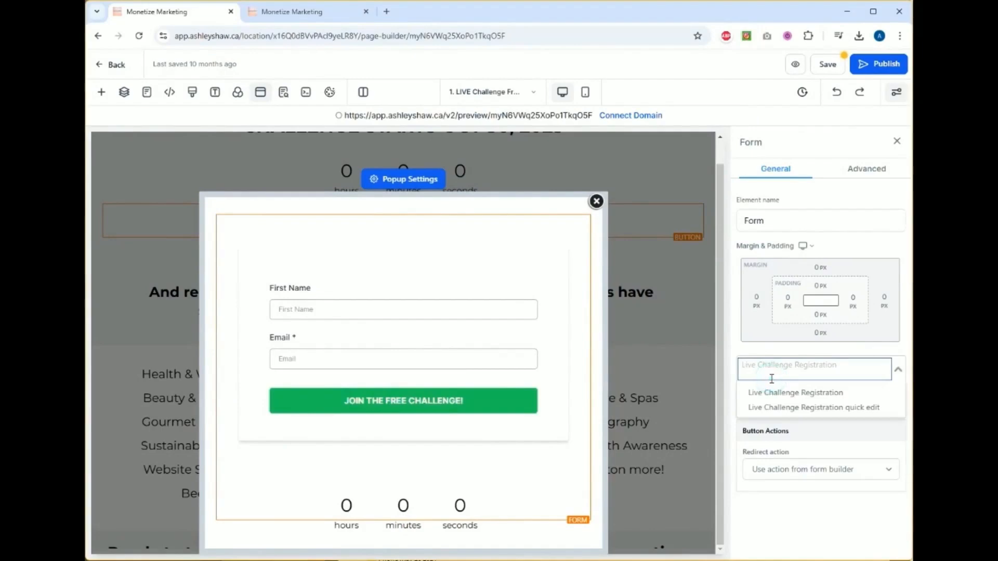
pyautogui.click(773, 399)
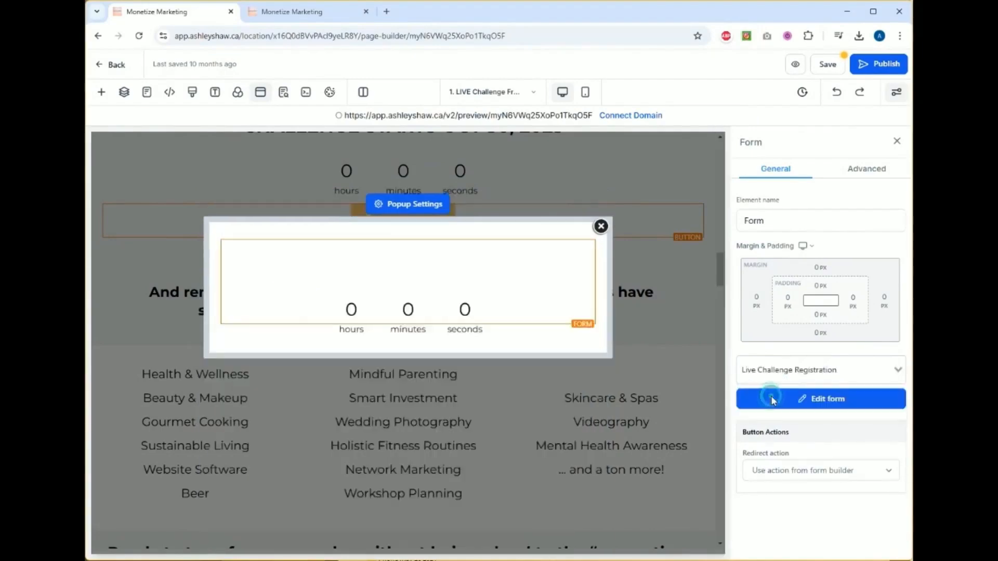
pyautogui.click(779, 371)
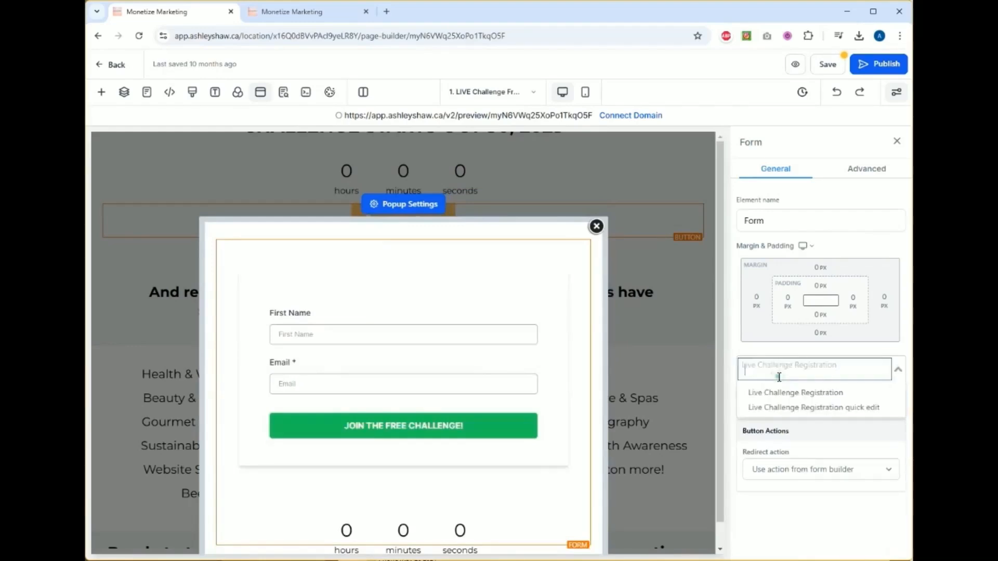
pyautogui.click(780, 409)
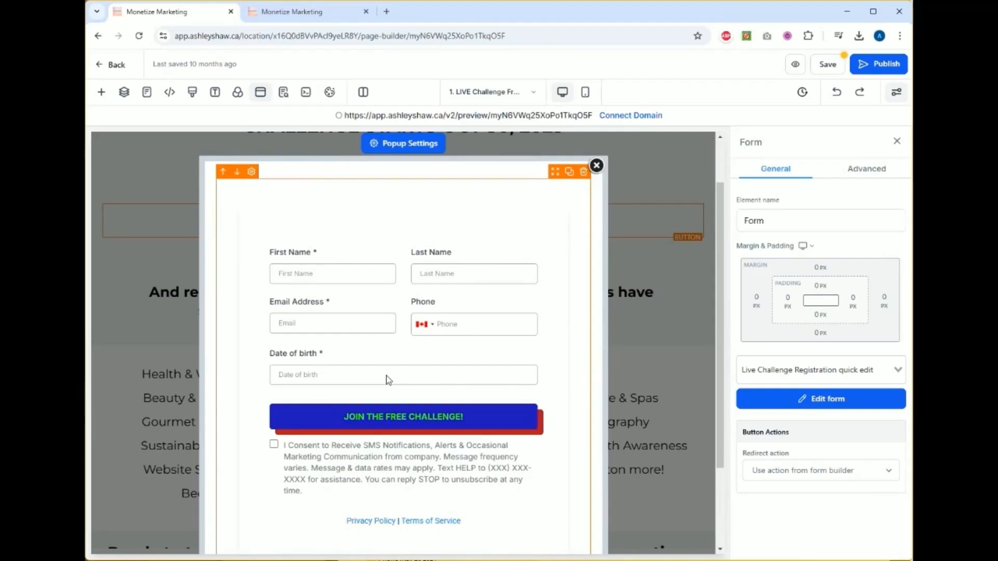
pyautogui.scroll(-2, 386, 375)
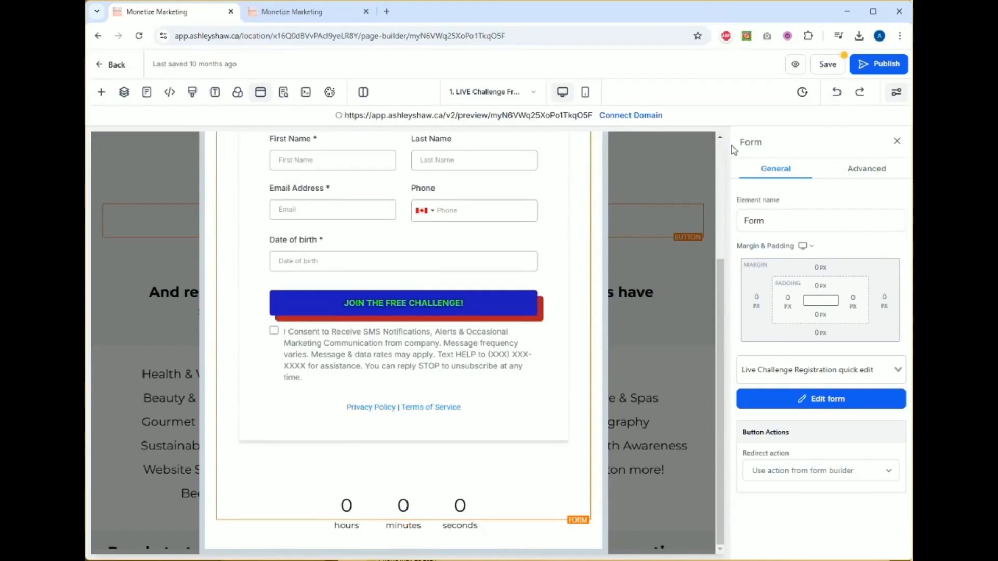
pyautogui.scroll(3, 543, 266)
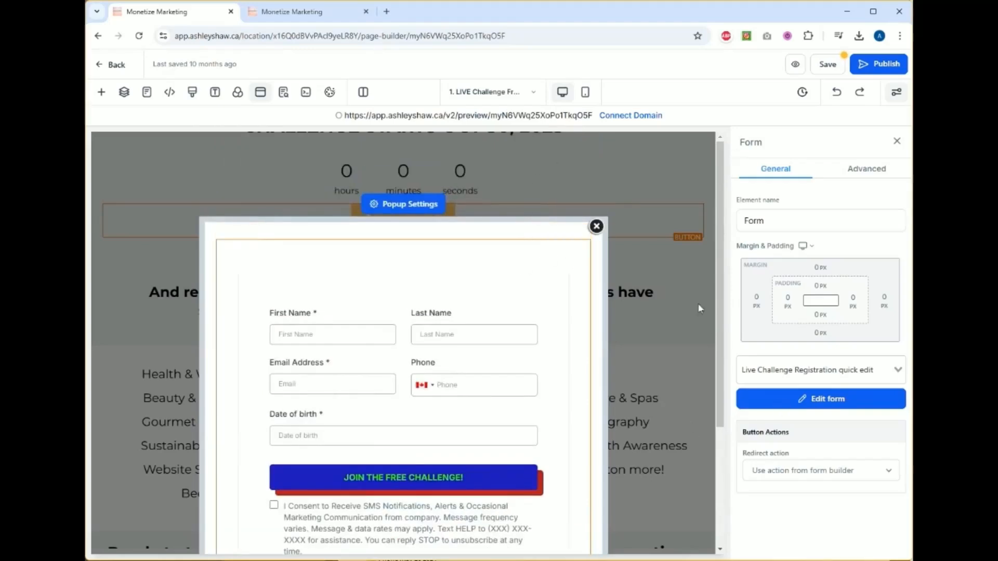
pyautogui.click(596, 226)
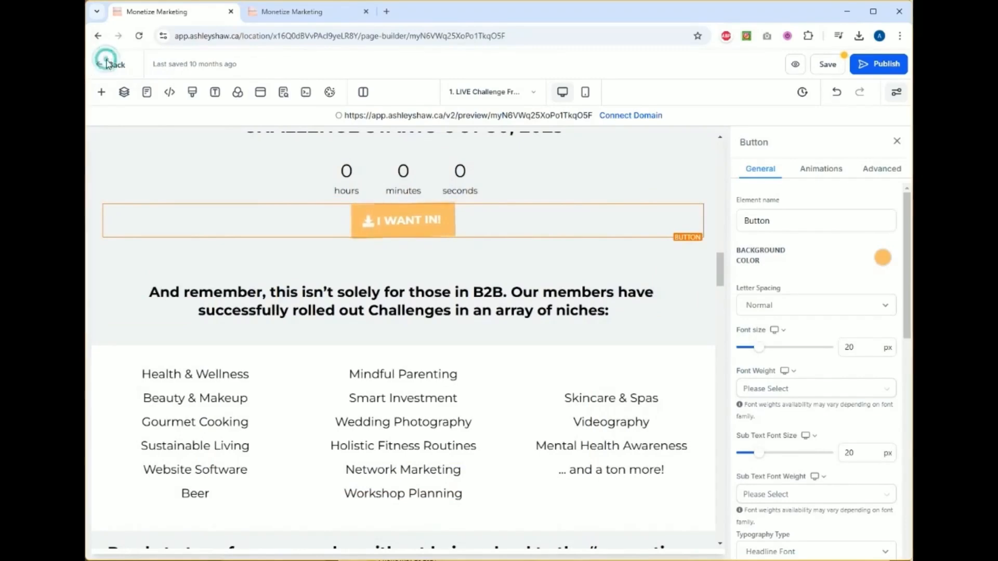
# Step: Leave the page editor without saving the changes and open the list of forms in the Forms builder
pyautogui.click(114, 63)
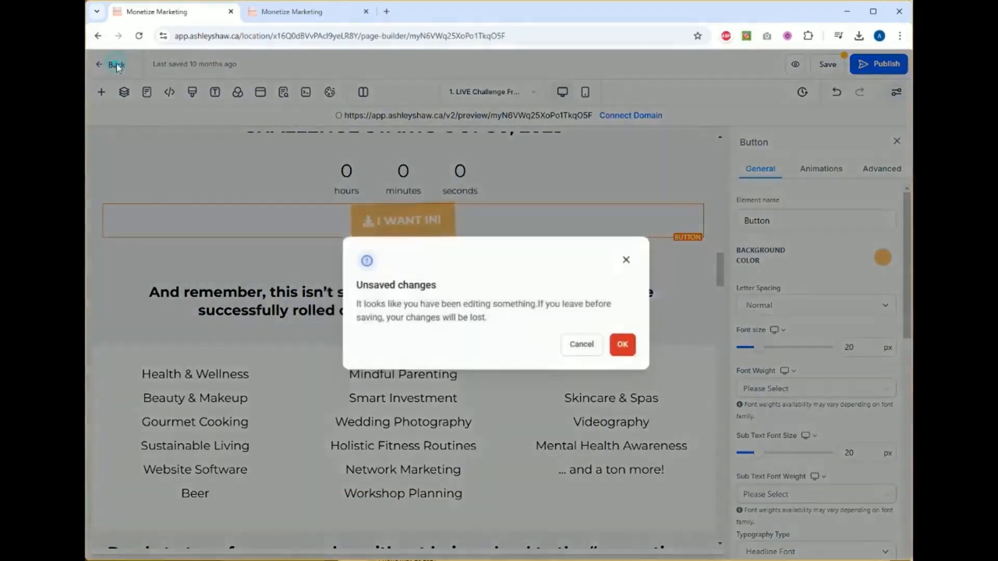
pyautogui.click(625, 350)
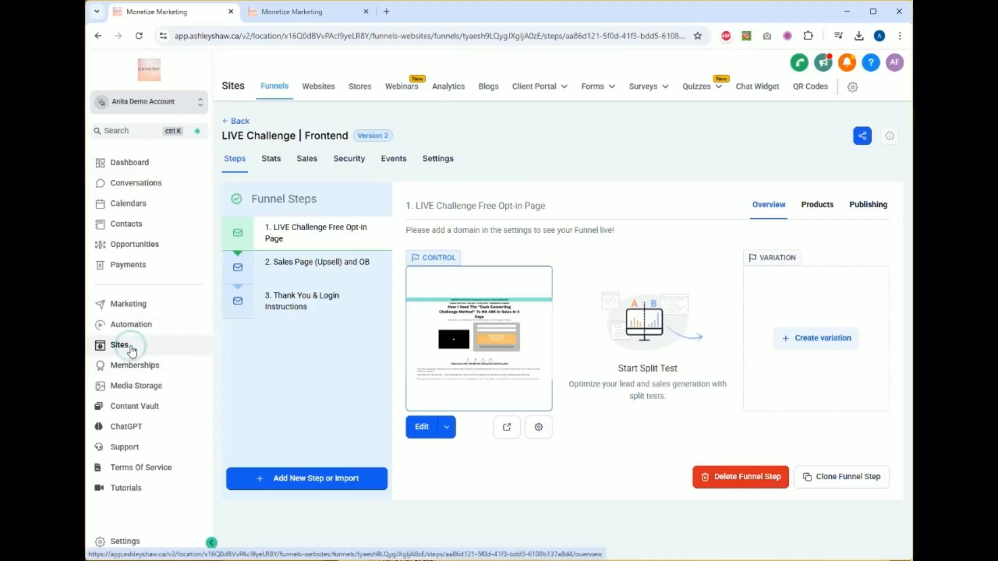
pyautogui.click(271, 92)
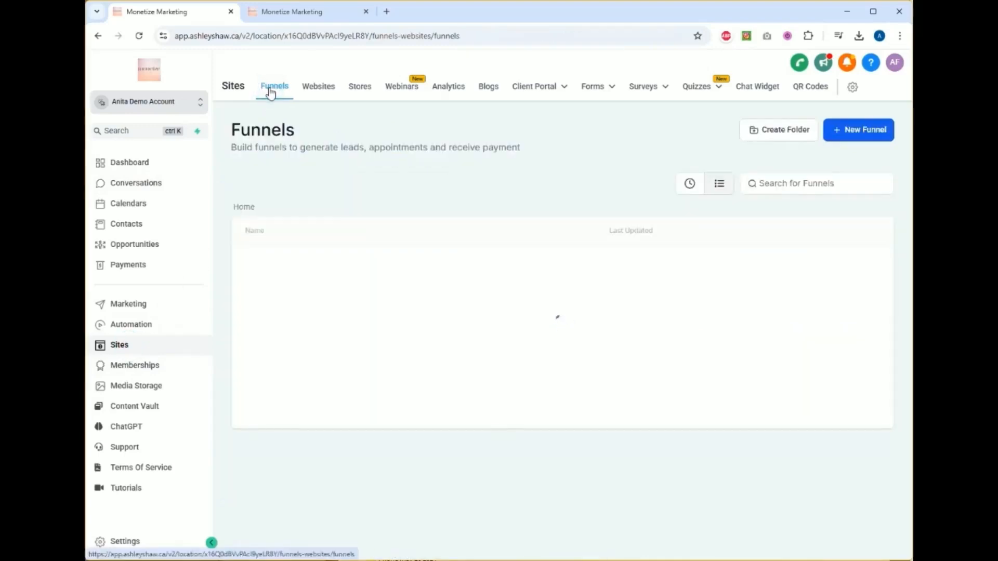
pyautogui.click(320, 341)
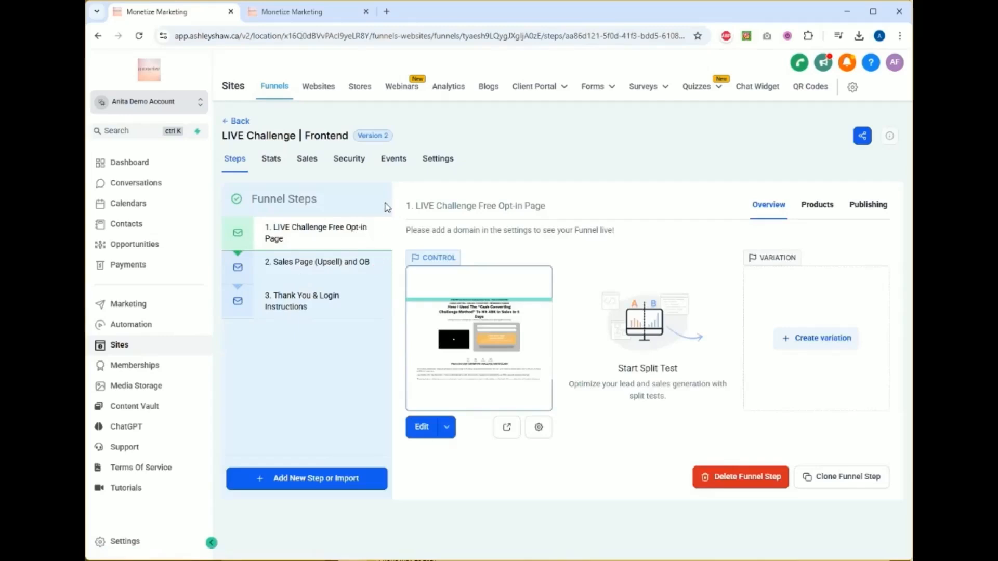
pyautogui.moveTo(614, 95)
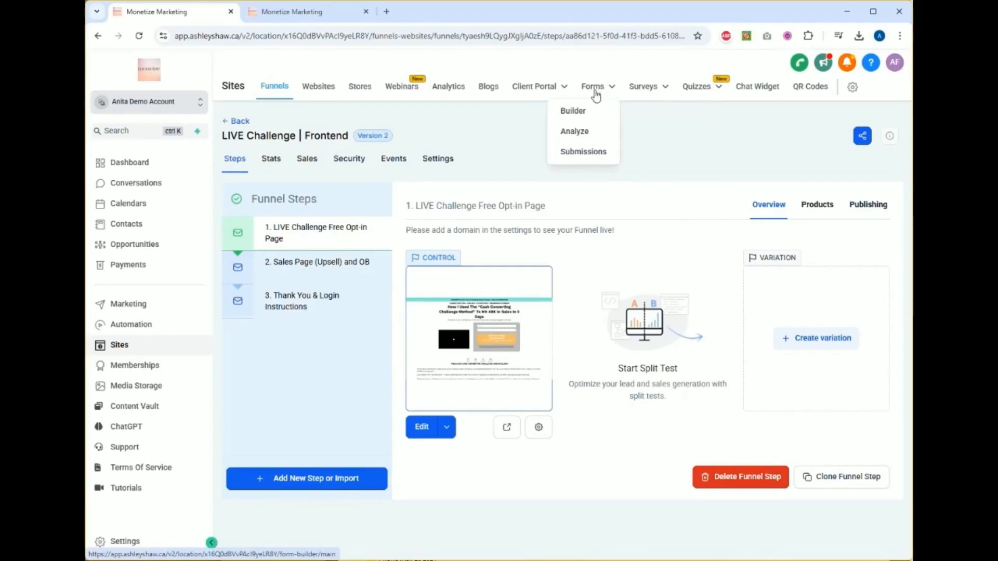
pyautogui.click(586, 116)
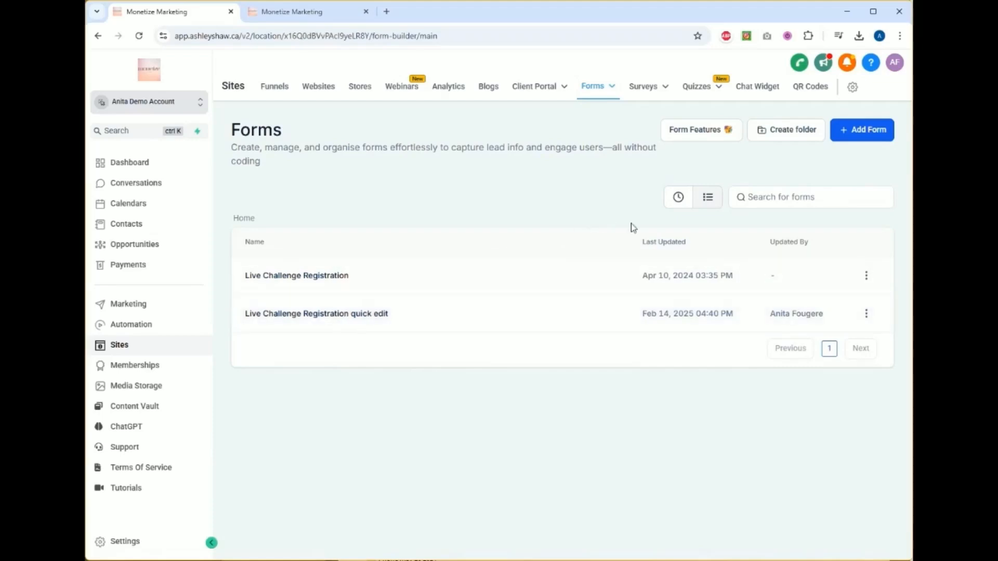
# Step: Create a new form from scratch
pyautogui.click(869, 136)
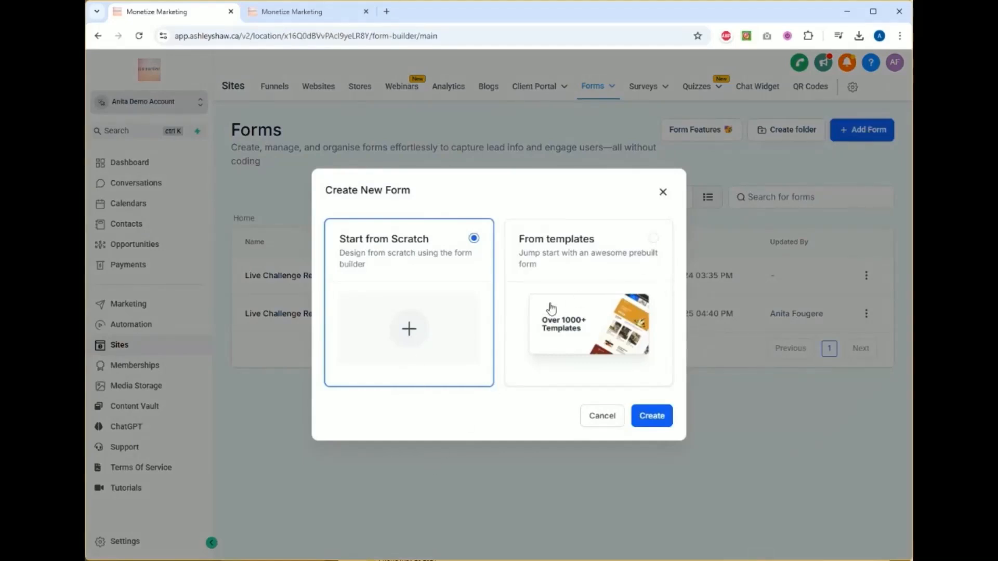
pyautogui.click(434, 332)
pyautogui.click(408, 326)
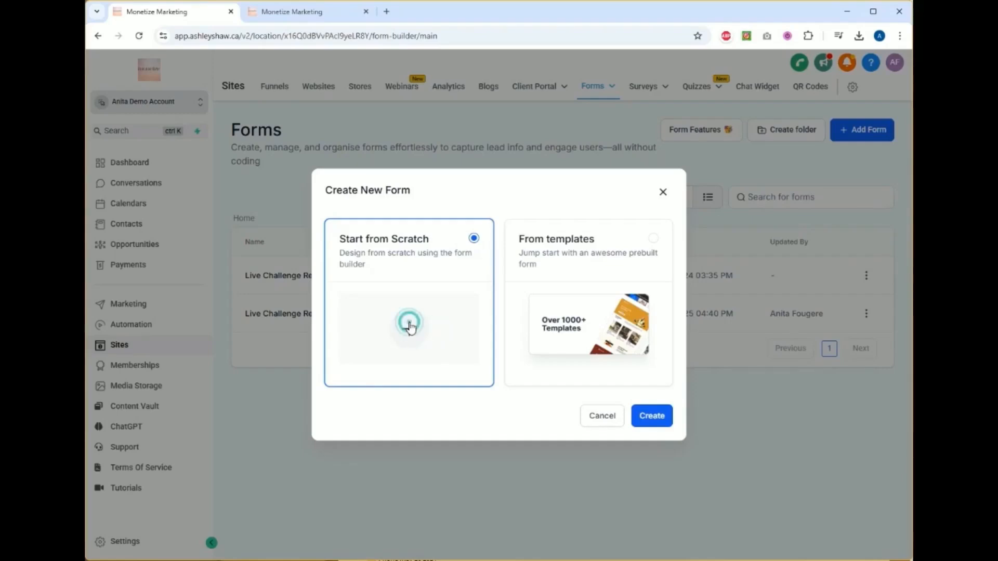
pyautogui.click(646, 422)
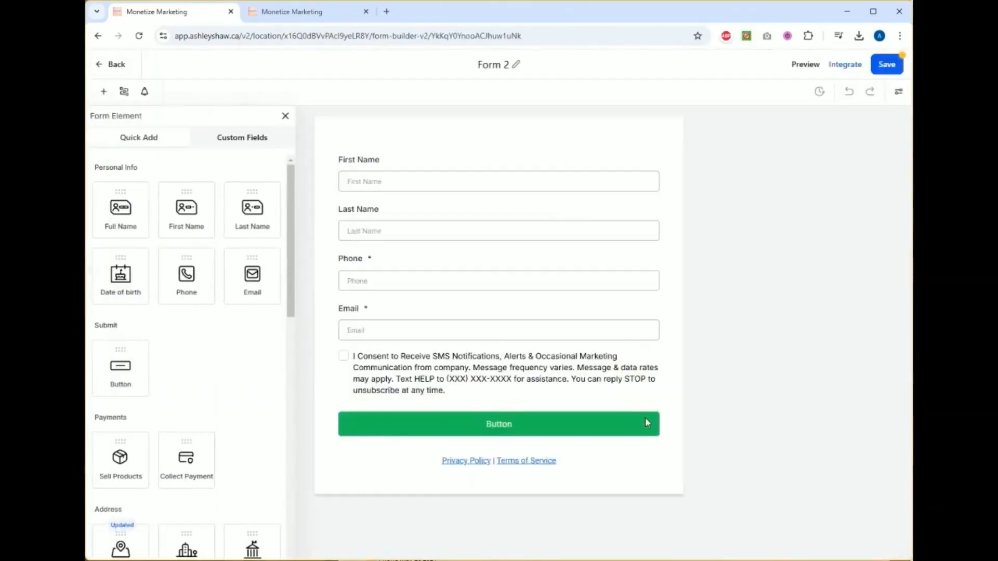
# Step: Rename the new form "Live Challenge -" followed by the account owner's first name in the possessive and "Form"
pyautogui.click(506, 65)
pyautogui.click(505, 67)
pyautogui.click(511, 61)
pyautogui.click(515, 63)
pyautogui.click(512, 62)
pyautogui.tripleClick(511, 66)
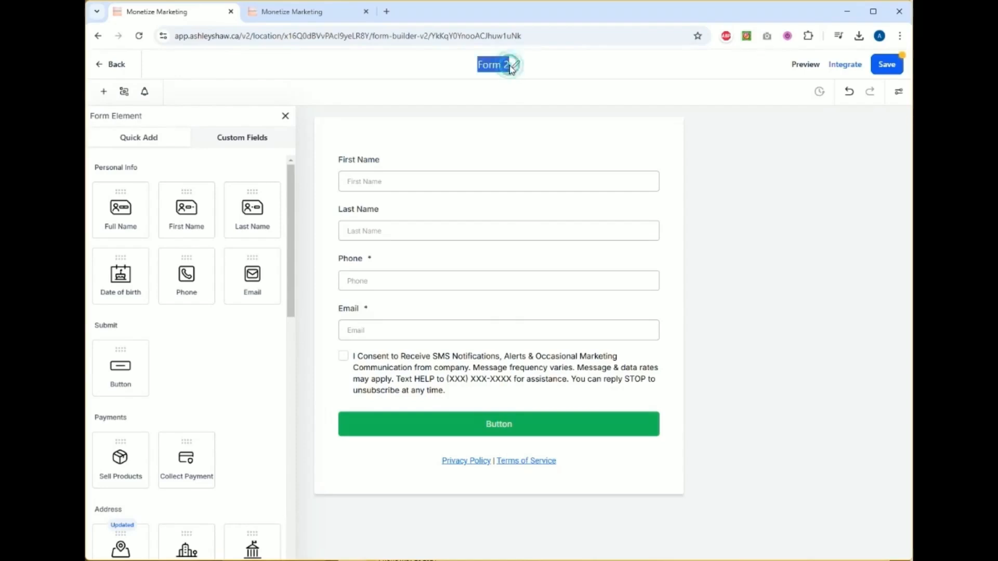
pyautogui.write("Live Challenge - Anita's Form")
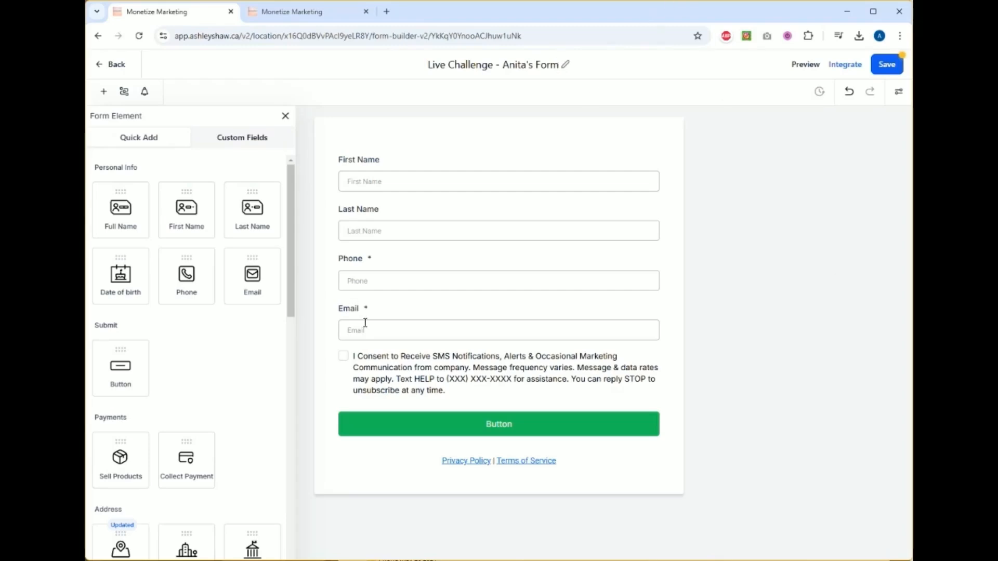
# Step: Inspect the settings of the form's First Name, Phone and Email fields
pyautogui.click(379, 161)
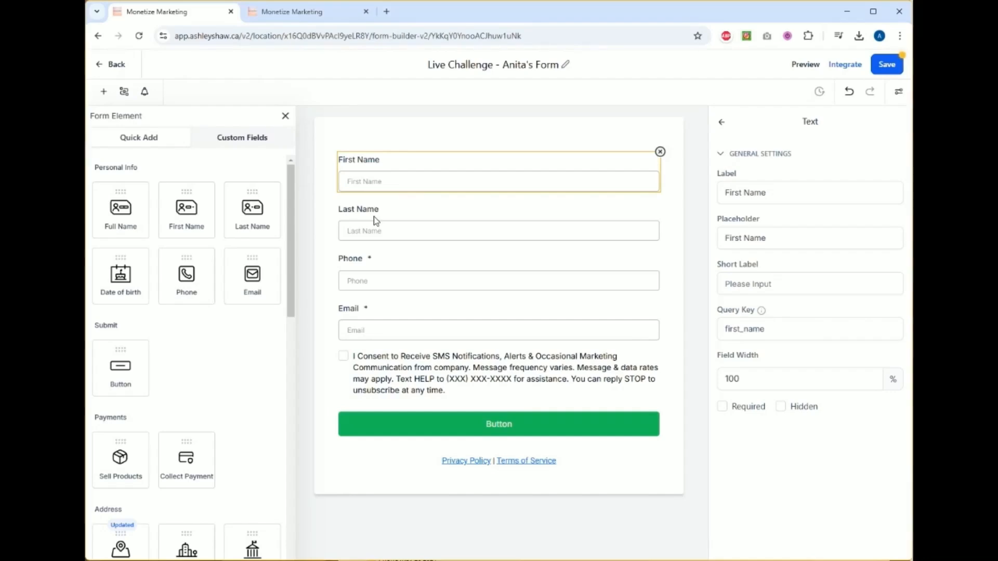
pyautogui.click(373, 268)
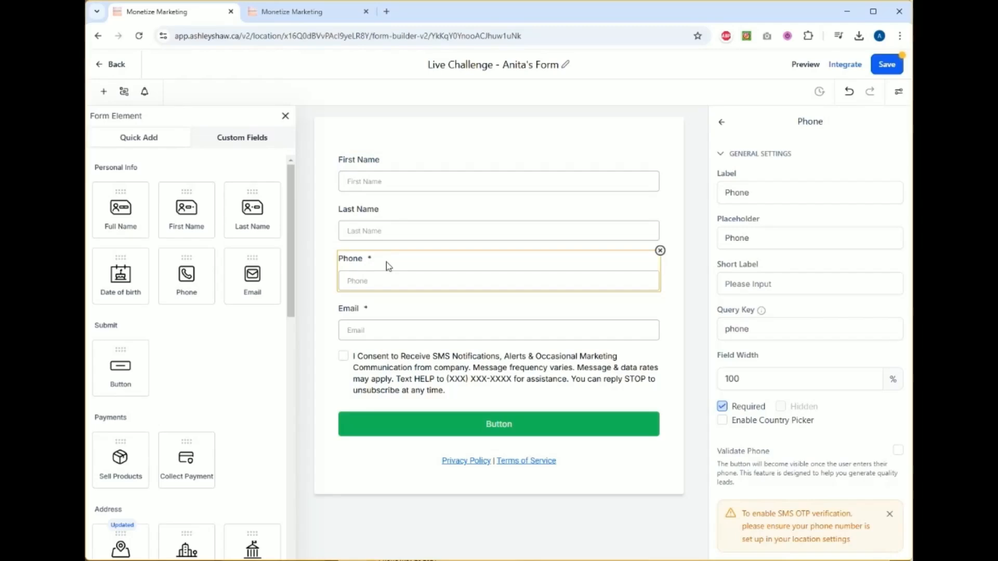
pyautogui.click(379, 310)
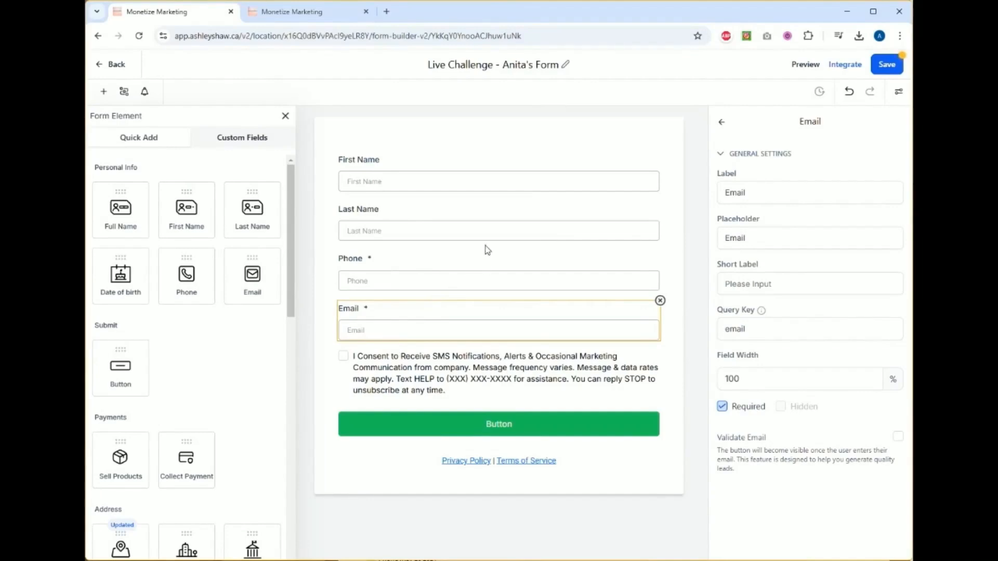
pyautogui.click(645, 260)
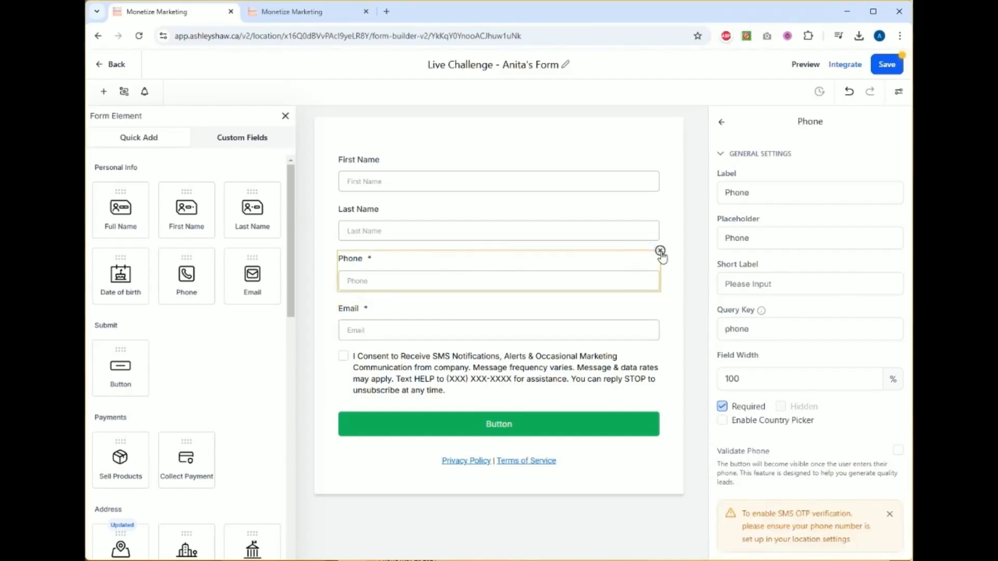
pyautogui.click(608, 255)
pyautogui.click(437, 266)
pyautogui.click(383, 311)
# Step: Delete the Phone field from the form, undoing and repeating the deletion once
pyautogui.click(389, 260)
pyautogui.click(660, 252)
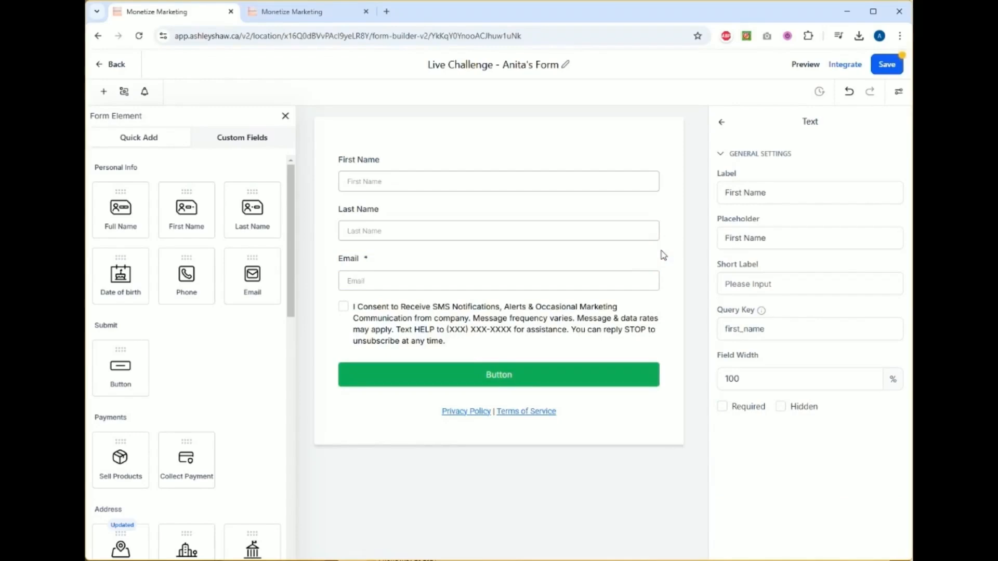
pyautogui.click(848, 91)
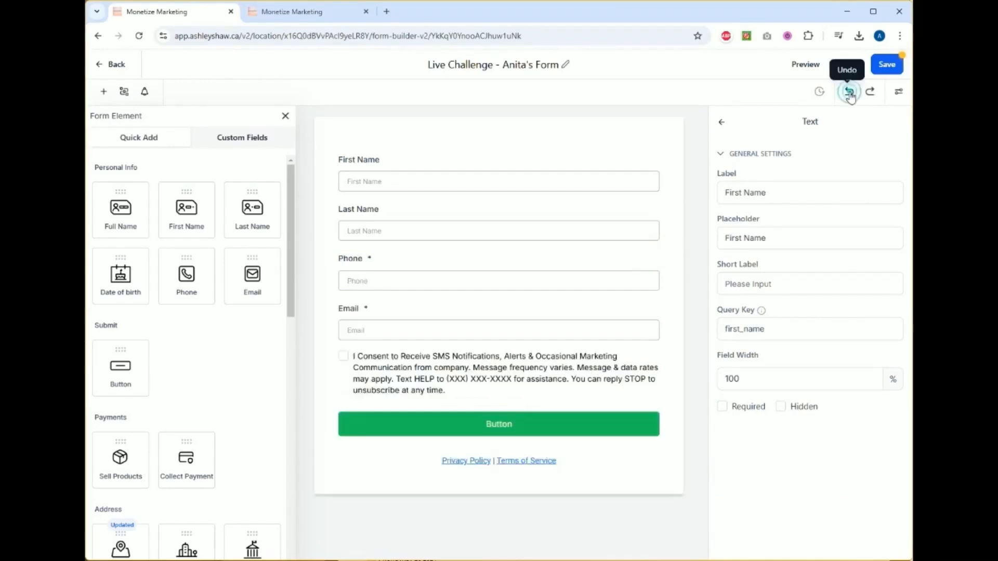
pyautogui.click(638, 271)
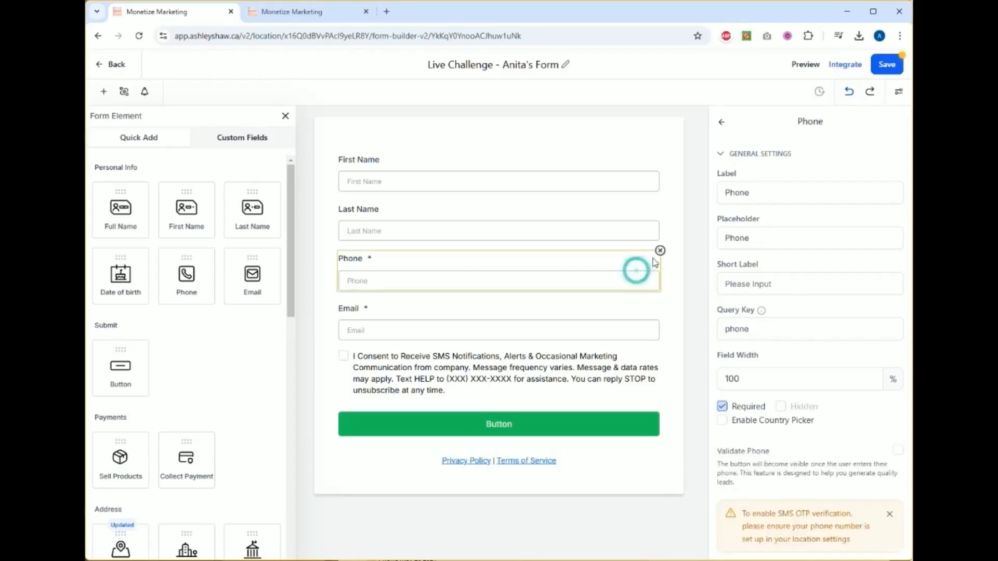
pyautogui.click(660, 251)
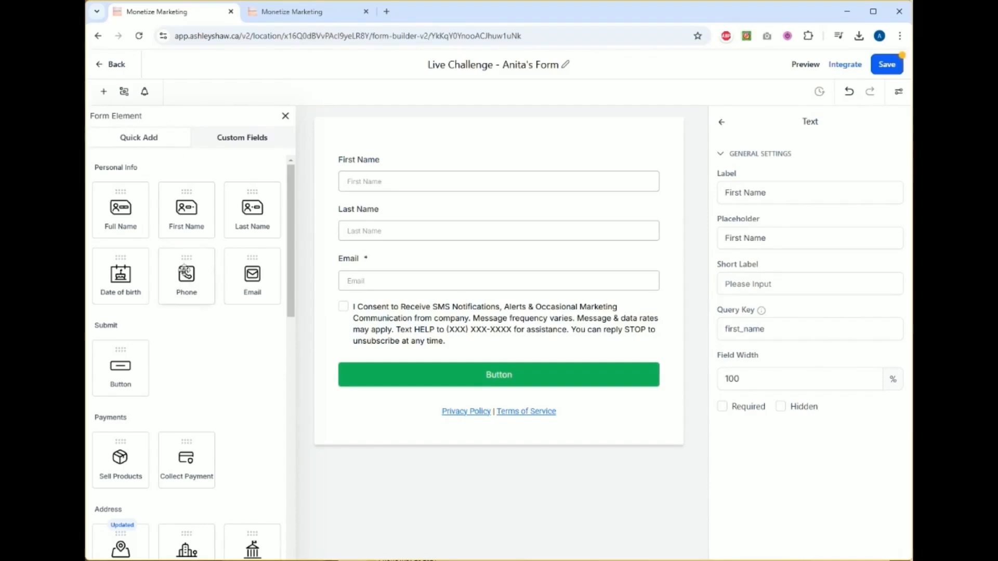
# Step: Add a Phone field to the form between the Email field and the consent checkbox
pyautogui.click(185, 274)
pyautogui.moveTo(186, 274); pyautogui.dragTo(385, 330)
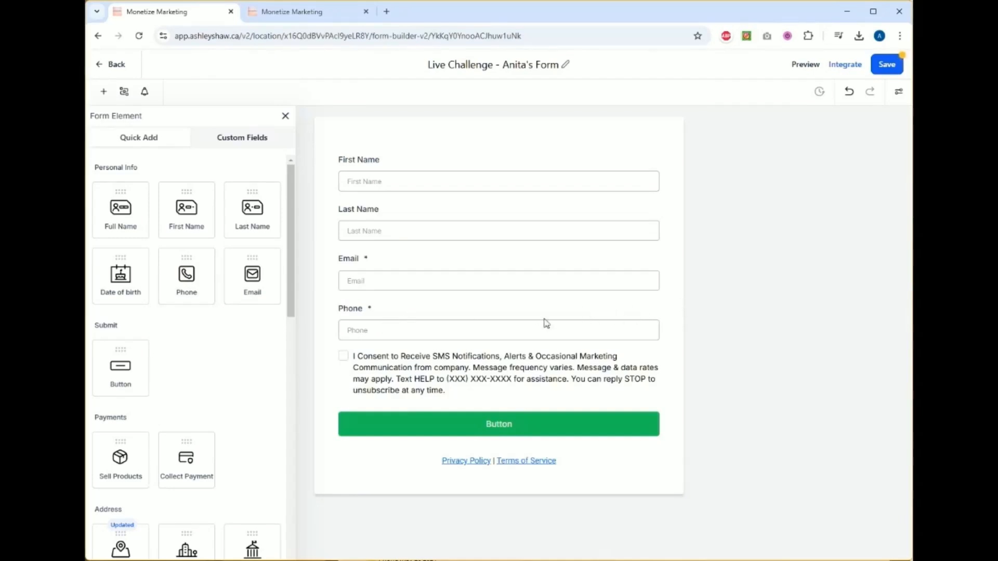
# Step: Move the Email field below Phone and back, and swap the First Name and Last Name fields and back
pyautogui.click(386, 264)
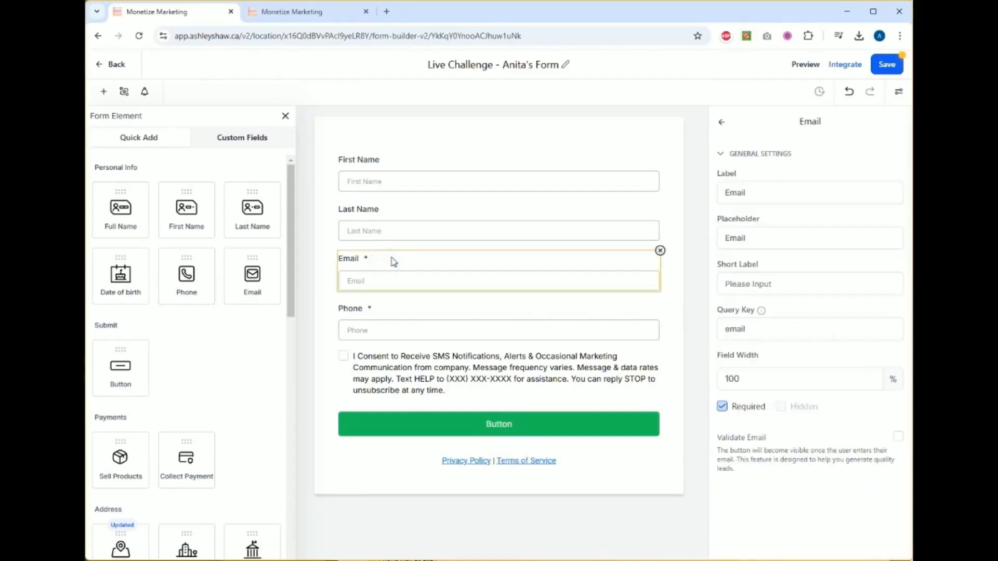
pyautogui.moveTo(394, 261); pyautogui.dragTo(395, 328)
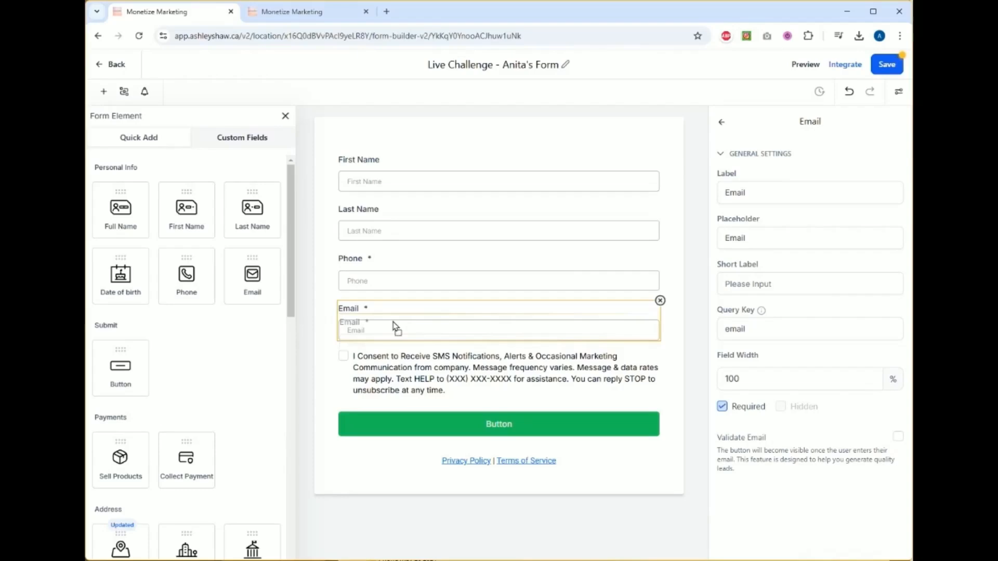
pyautogui.moveTo(396, 328); pyautogui.dragTo(394, 261)
pyautogui.moveTo(396, 210); pyautogui.dragTo(396, 167)
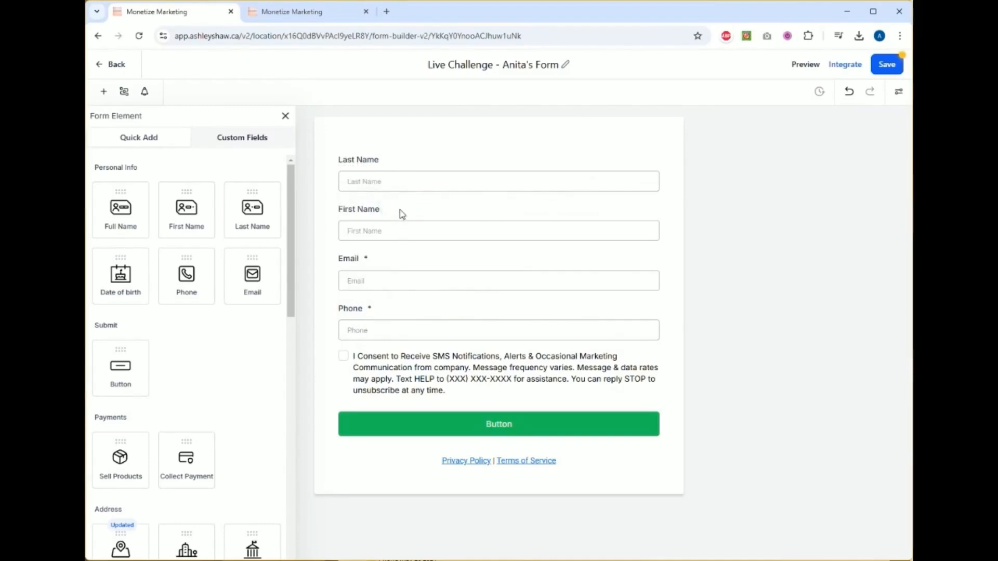
pyautogui.moveTo(402, 215); pyautogui.dragTo(401, 167)
# Step: Add an image element above the First Name field and upload lotus-flower-1805784_640 into it
pyautogui.scroll(-2, 204, 326)
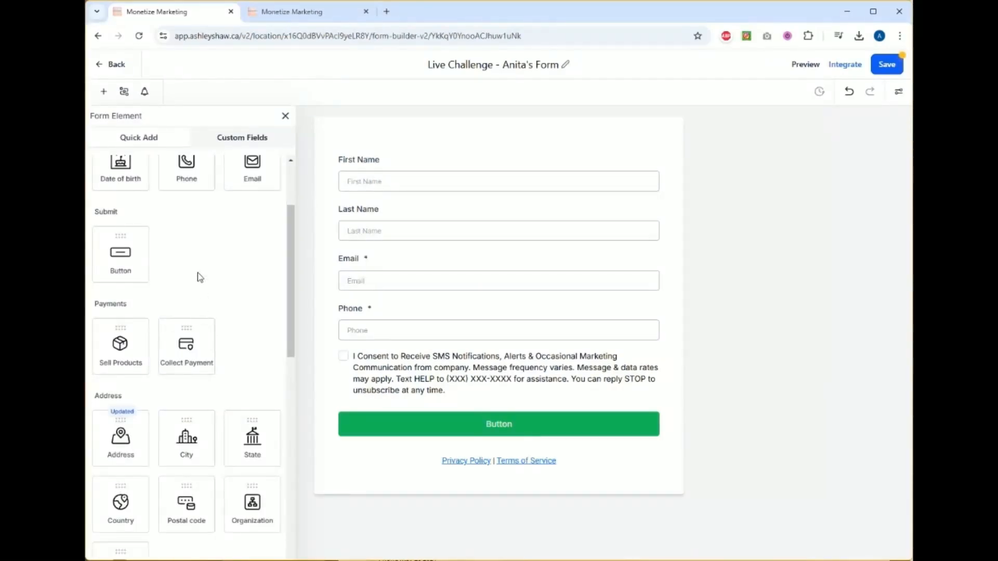
pyautogui.scroll(-6, 200, 277)
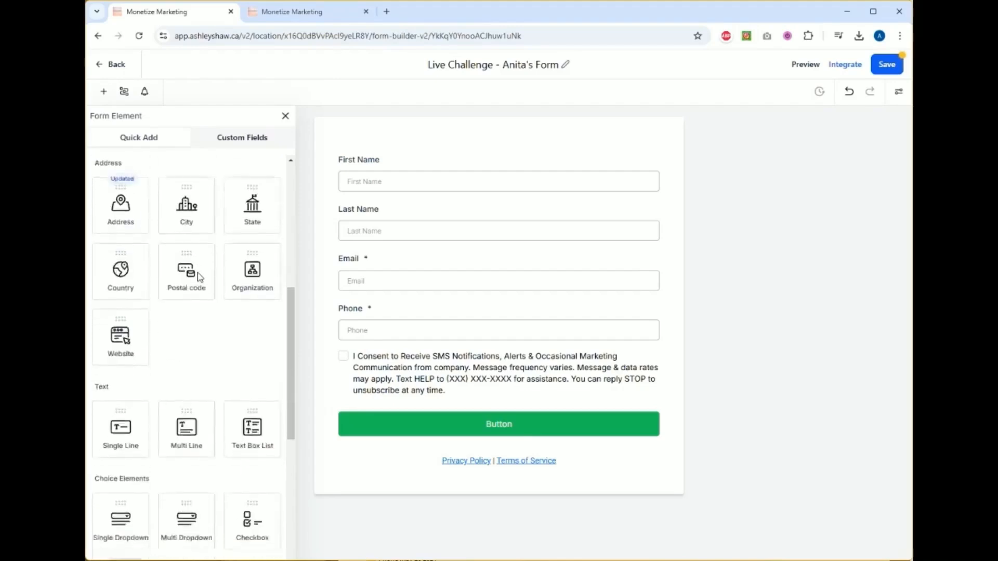
pyautogui.scroll(-4, 200, 278)
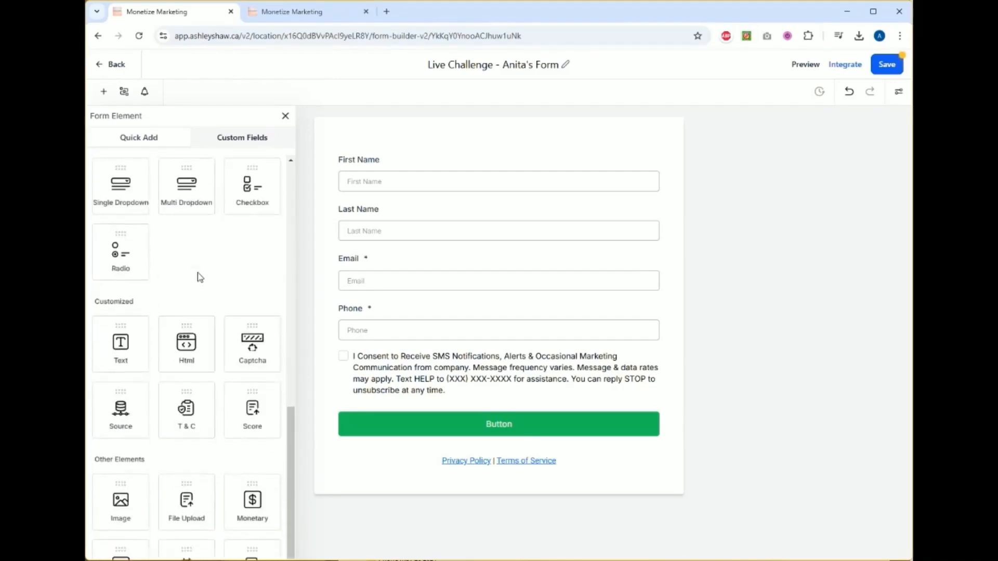
pyautogui.scroll(-1, 200, 278)
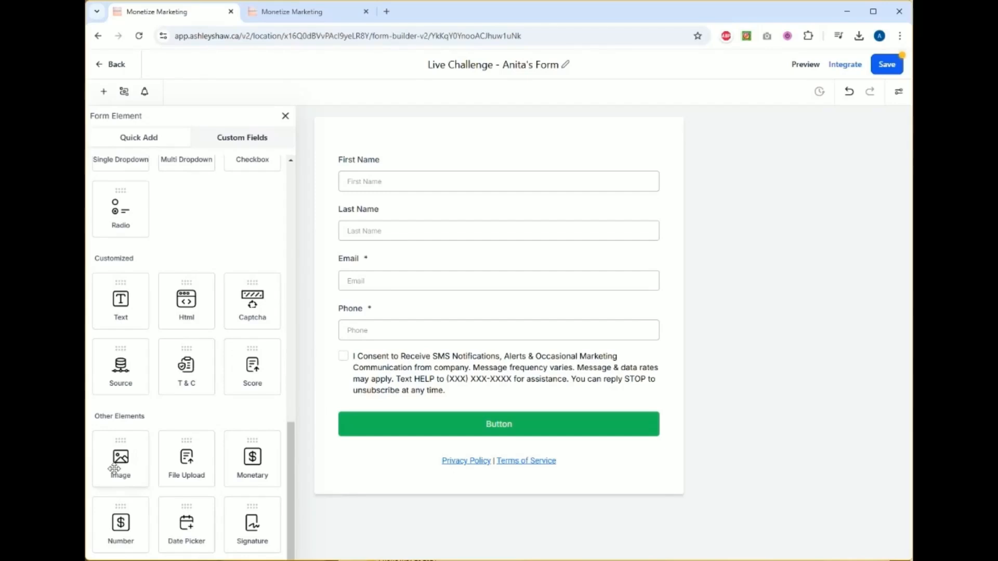
pyautogui.moveTo(115, 470); pyautogui.dragTo(493, 173)
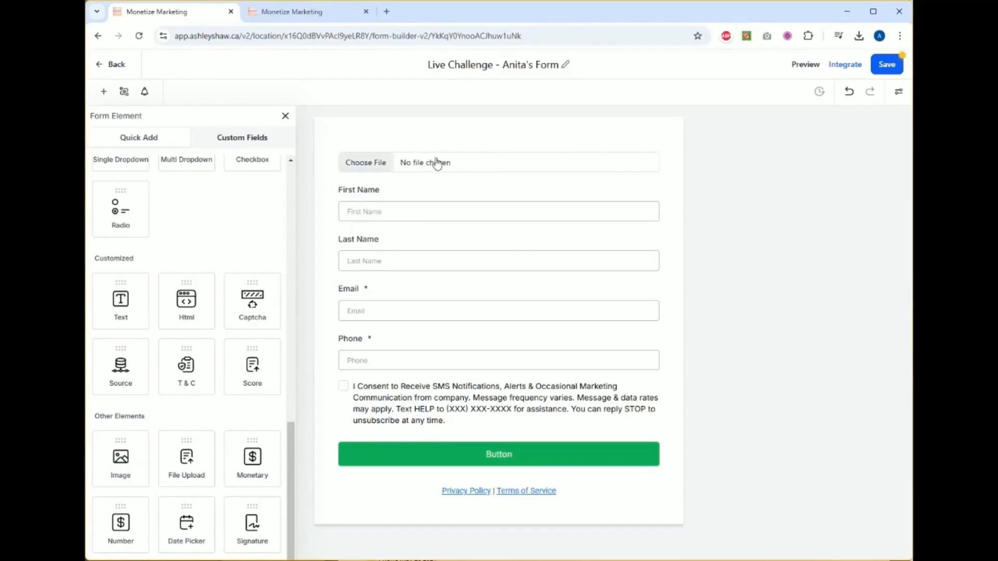
pyautogui.click(360, 165)
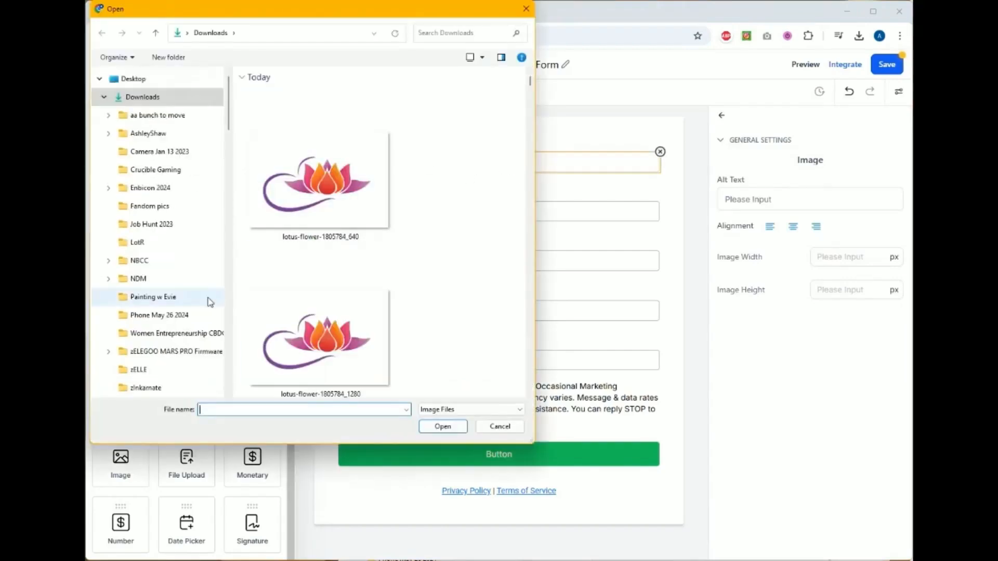
pyautogui.click(298, 207)
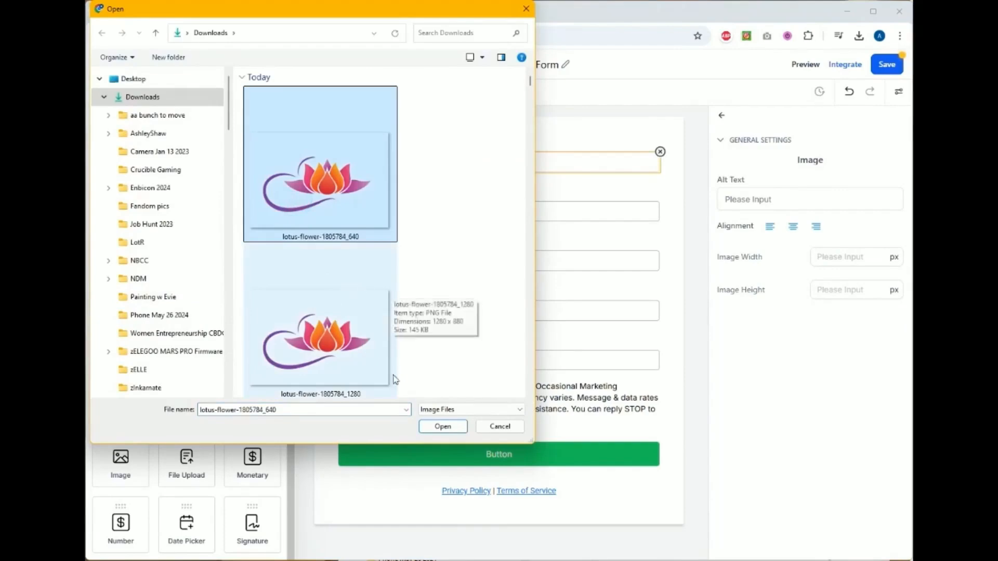
pyautogui.click(459, 430)
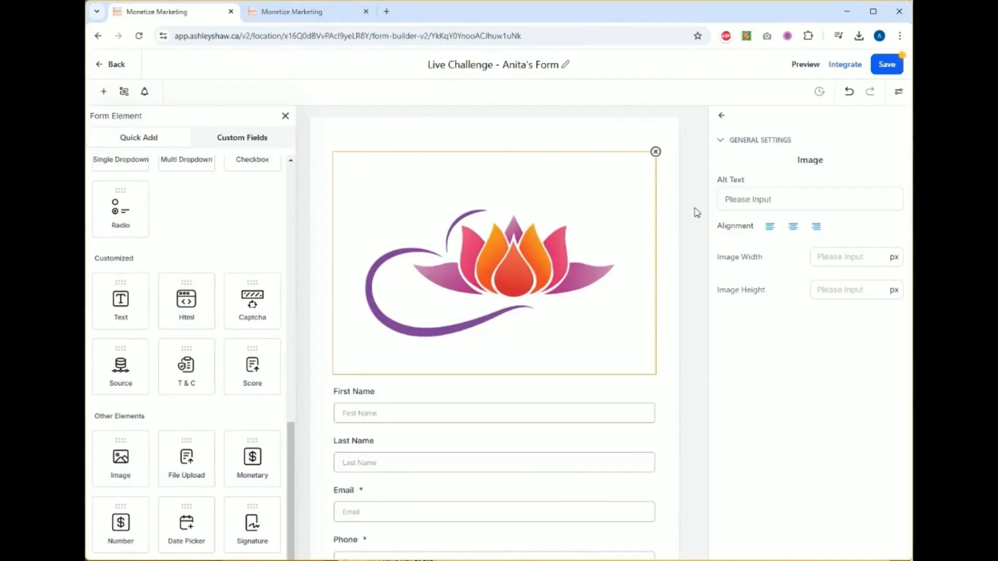
# Step: Center the lotus image at the head of the form and set its width to 300 px
pyautogui.click(792, 228)
pyautogui.click(794, 230)
pyautogui.click(603, 271)
pyautogui.click(861, 257)
pyautogui.write('300')
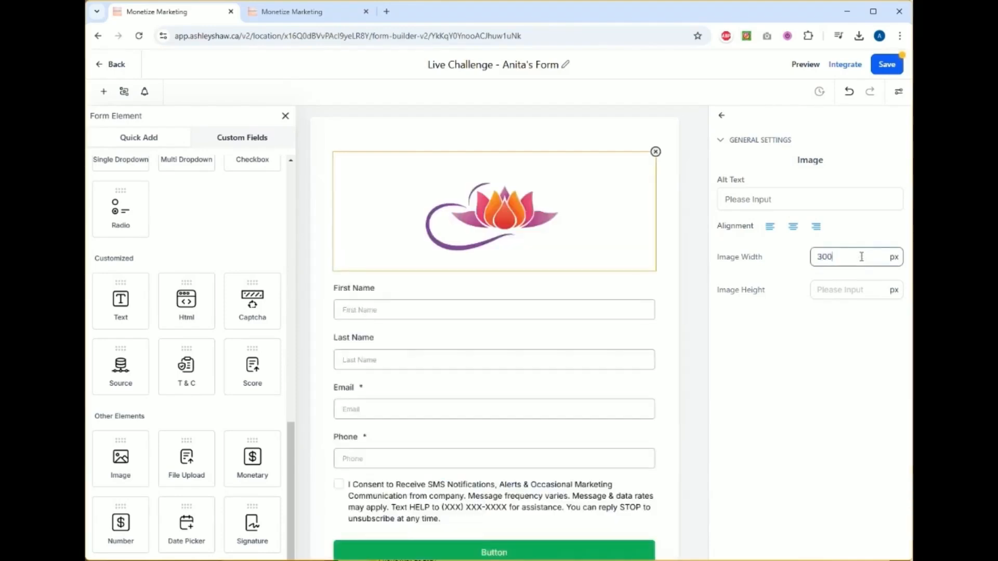
pyautogui.click(857, 290)
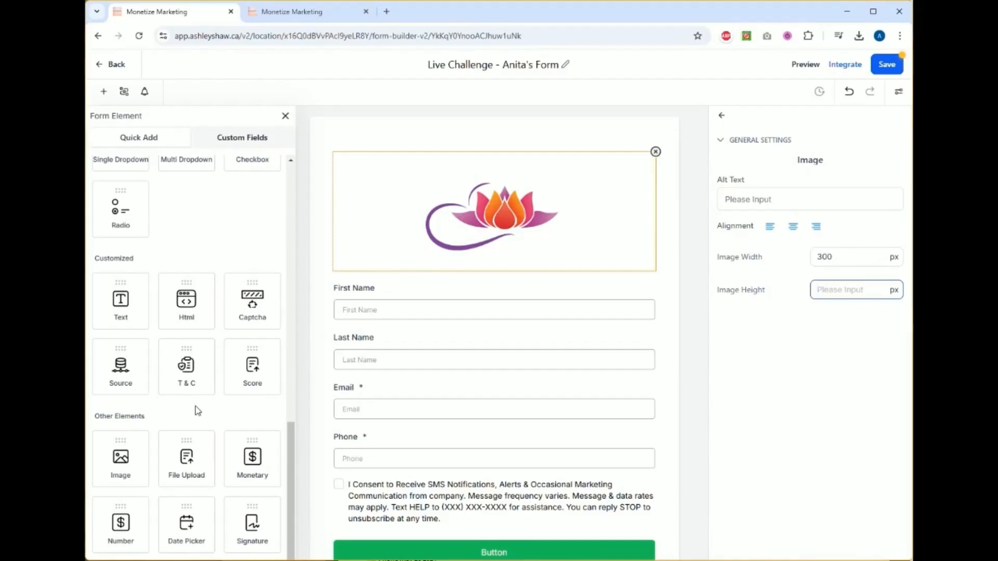
# Step: Change the text of the form's submit button to "Add me to the Challenge!"
pyautogui.scroll(4, 197, 411)
pyautogui.scroll(4, 198, 411)
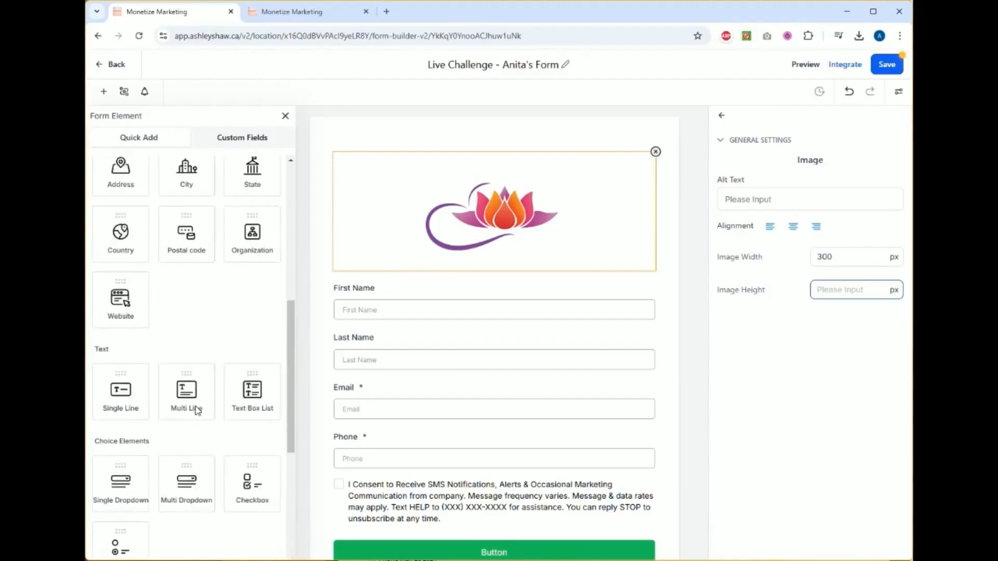
pyautogui.scroll(4, 198, 410)
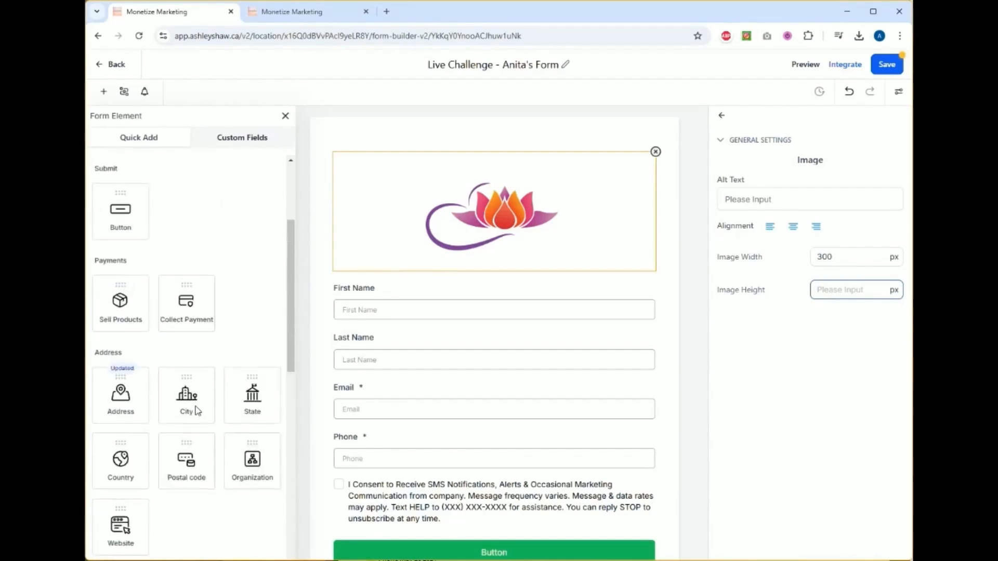
pyautogui.scroll(1, 196, 411)
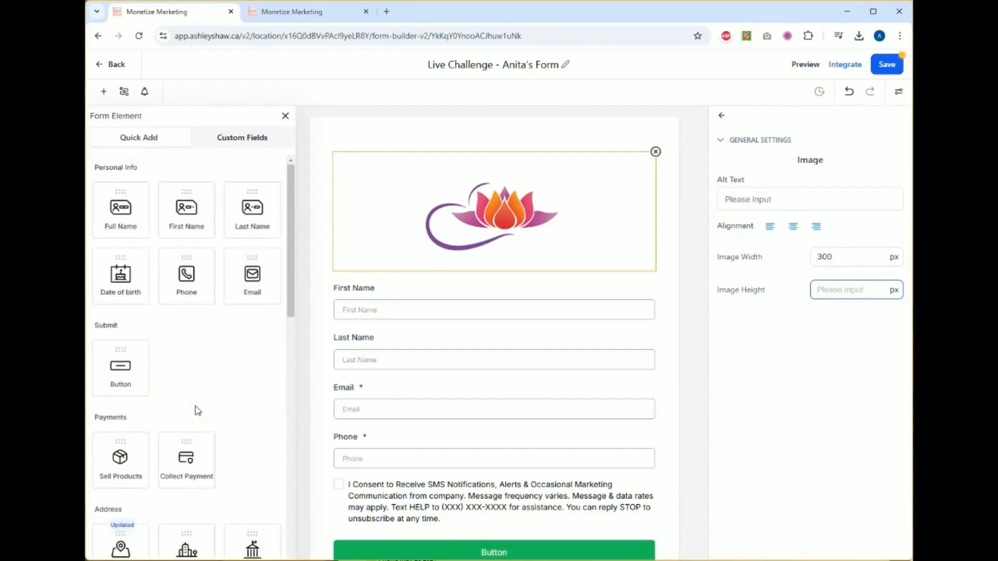
pyautogui.click(109, 376)
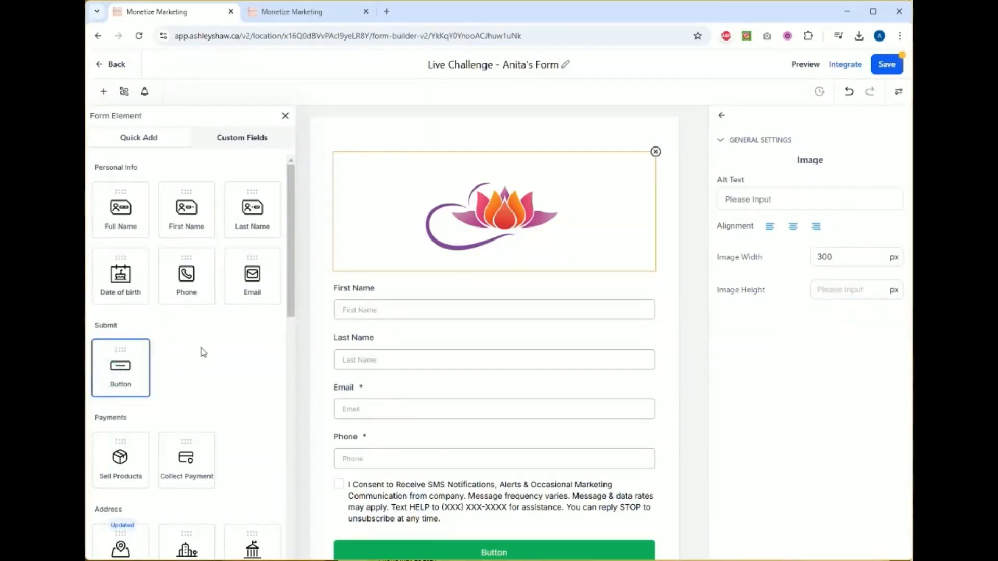
pyautogui.scroll(-2, 424, 468)
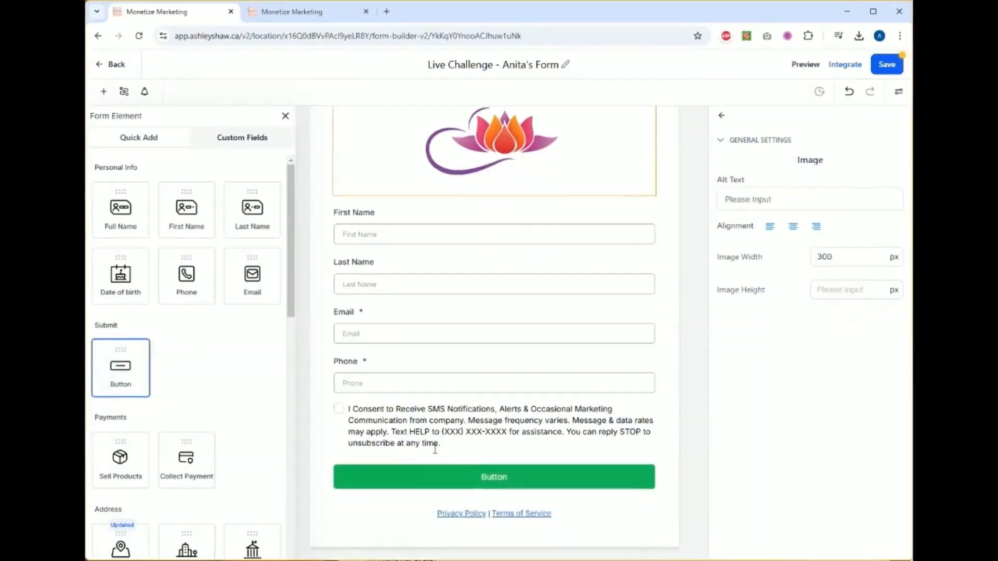
pyautogui.click(462, 482)
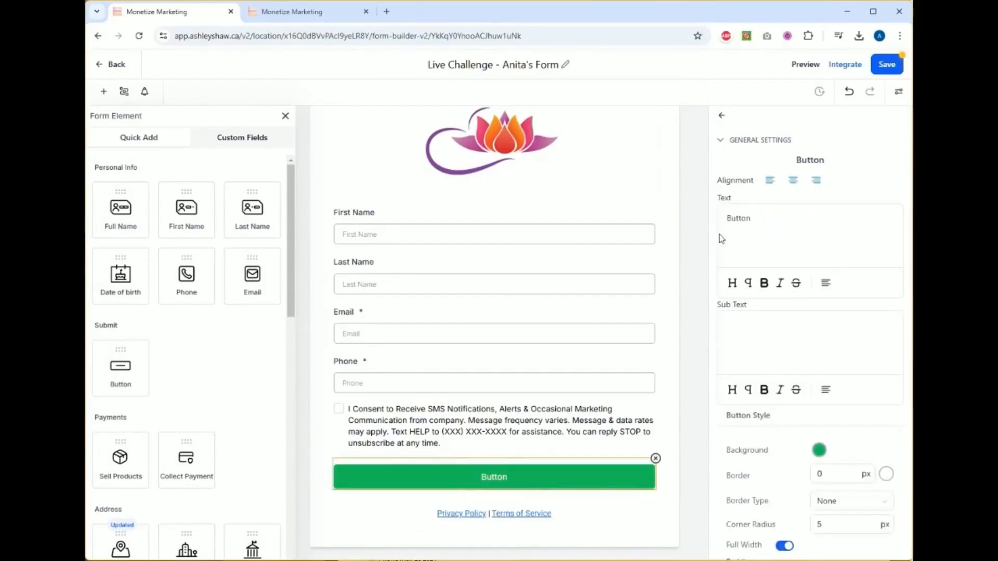
pyautogui.click(774, 222)
pyautogui.press('BackSpace')
pyautogui.press('BackSpace')
pyautogui.press('BackSpace')
pyautogui.press('BackSpace')
pyautogui.press('BackSpace')
pyautogui.press('BackSpace')
pyautogui.write('Submit')
pyautogui.press('BackSpace')
pyautogui.press('BackSpace')
pyautogui.press('BackSpace')
pyautogui.press('BackSpace')
pyautogui.press('BackSpace')
pyautogui.press('BackSpace')
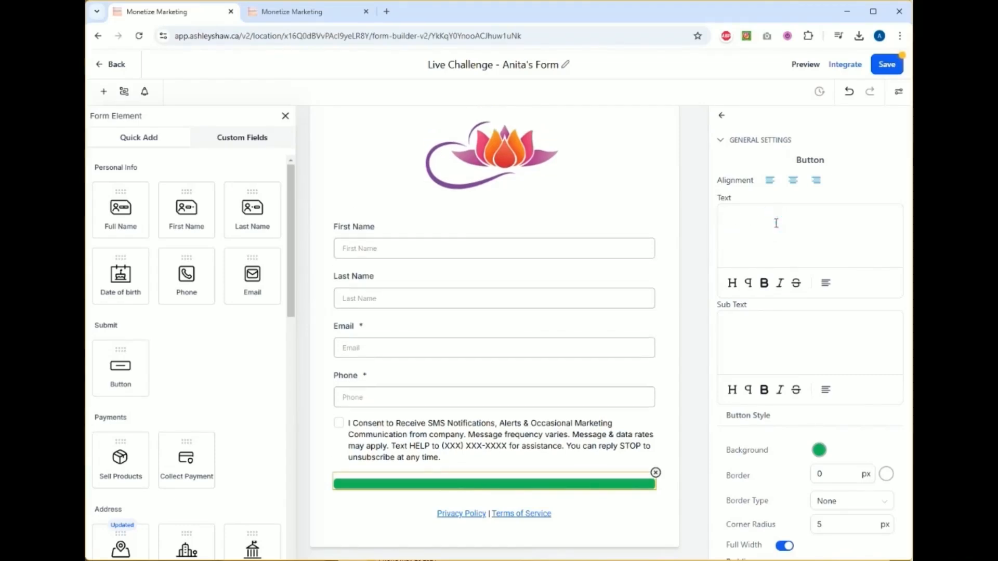
pyautogui.write('Add ')
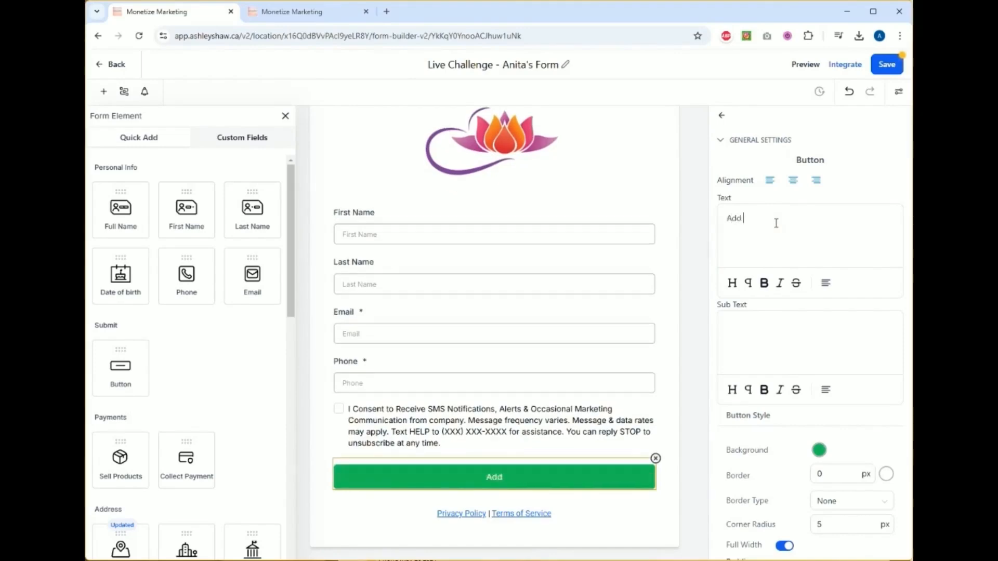
pyautogui.write('me to the chal')
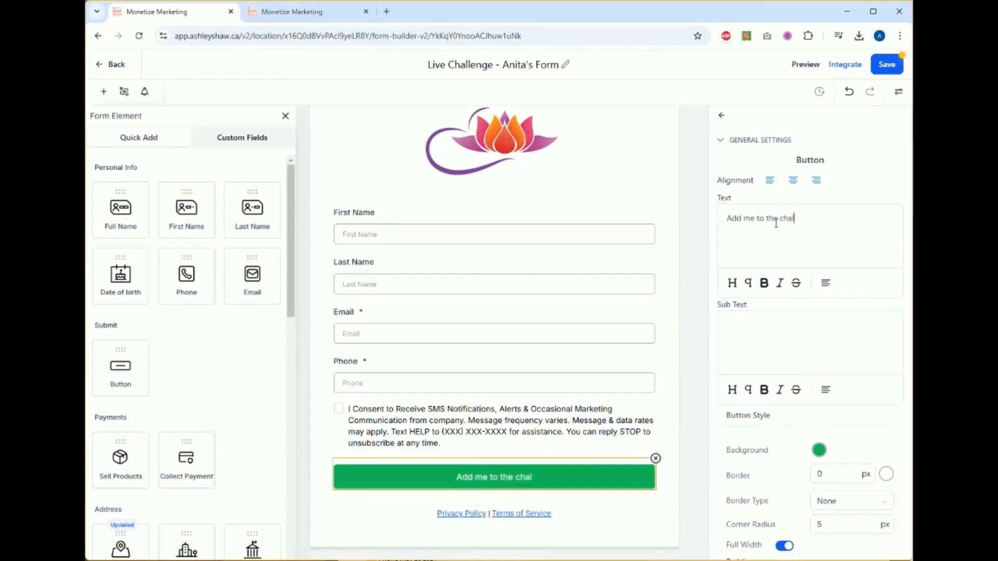
pyautogui.press('BackSpace')
pyautogui.press('BackSpace')
pyautogui.press('BackSpace')
pyautogui.press('BackSpace')
pyautogui.write('Challenge')
pyautogui.write('!')
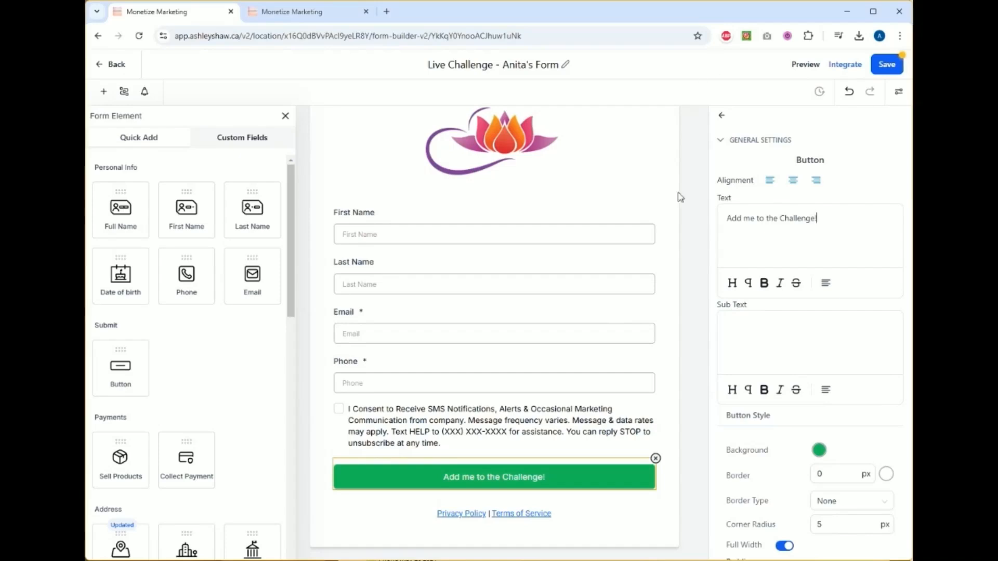
# Step: Give the submit button the sub text "I'm excited to be here!"
pyautogui.click(763, 350)
pyautogui.write('I')
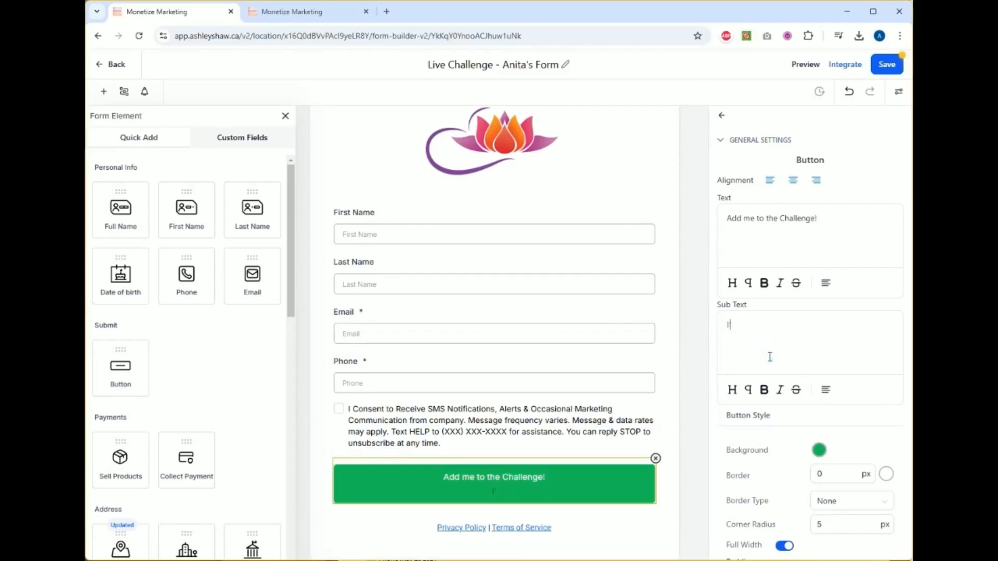
pyautogui.write("'m exited to")
pyautogui.press('BackSpace')
pyautogui.press('BackSpace')
pyautogui.write('cited to be here')
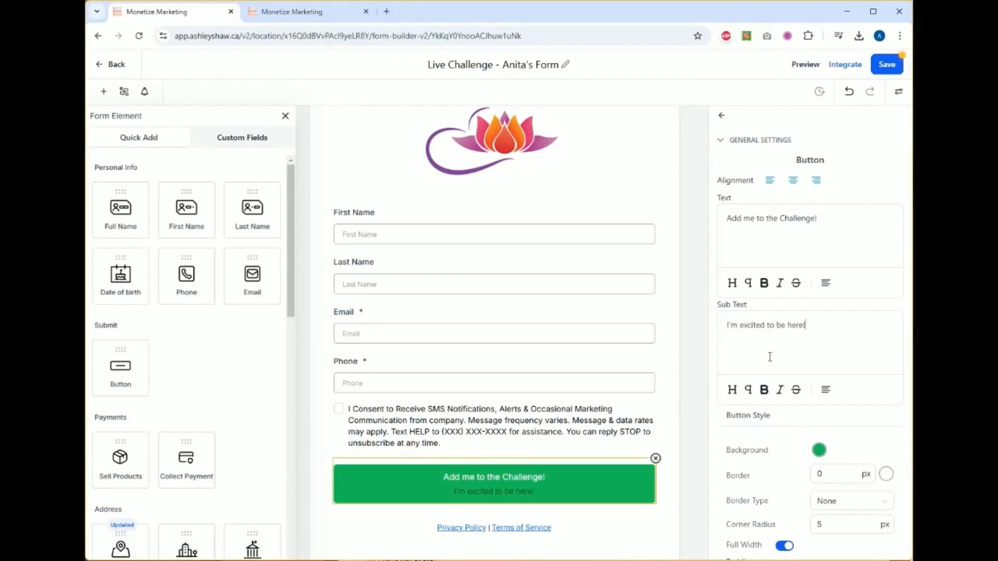
# Step: Replace the submit button's sub text with "I can't wait!" in italics
pyautogui.scroll(-3, 816, 258)
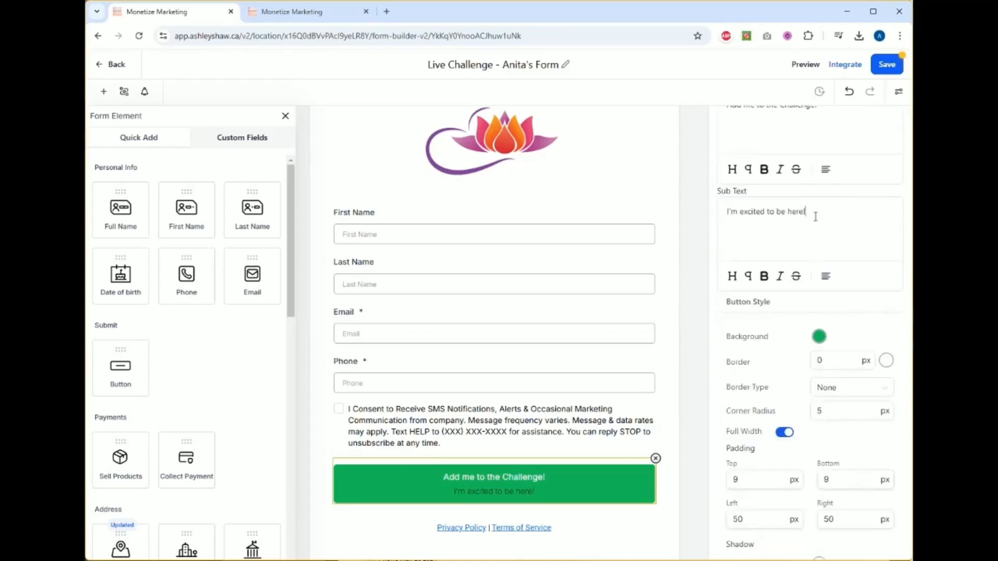
pyautogui.moveTo(815, 217); pyautogui.dragTo(729, 215)
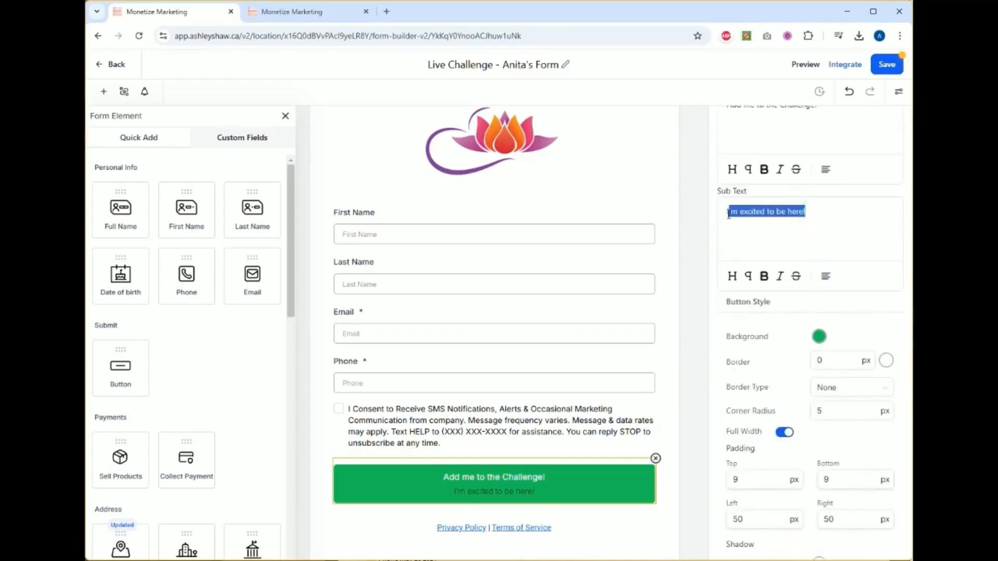
pyautogui.click(780, 276)
pyautogui.write("I can't wait!")
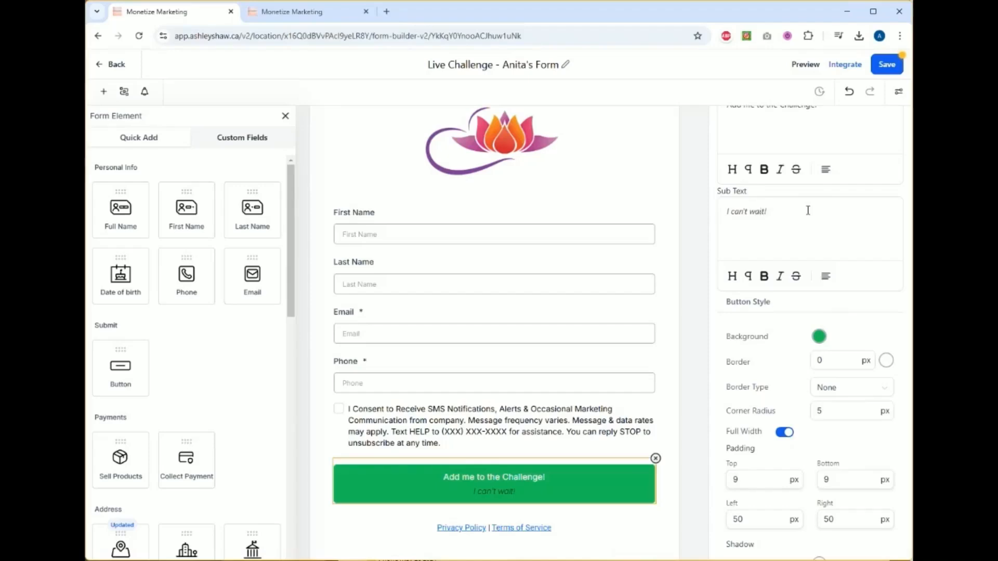
# Step: Change the submit button's background to the pink #EE58A3FF
pyautogui.click(818, 337)
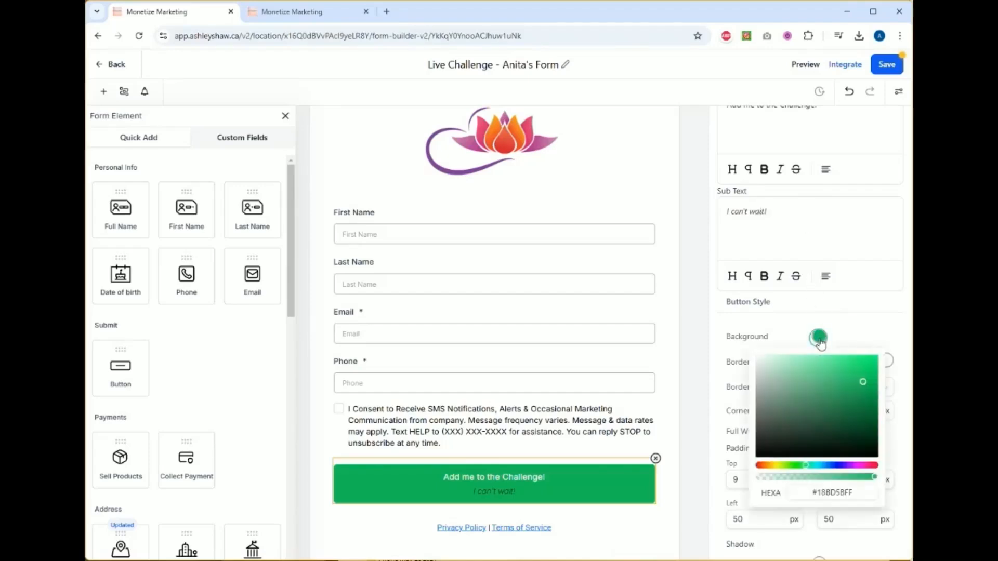
pyautogui.click(867, 466)
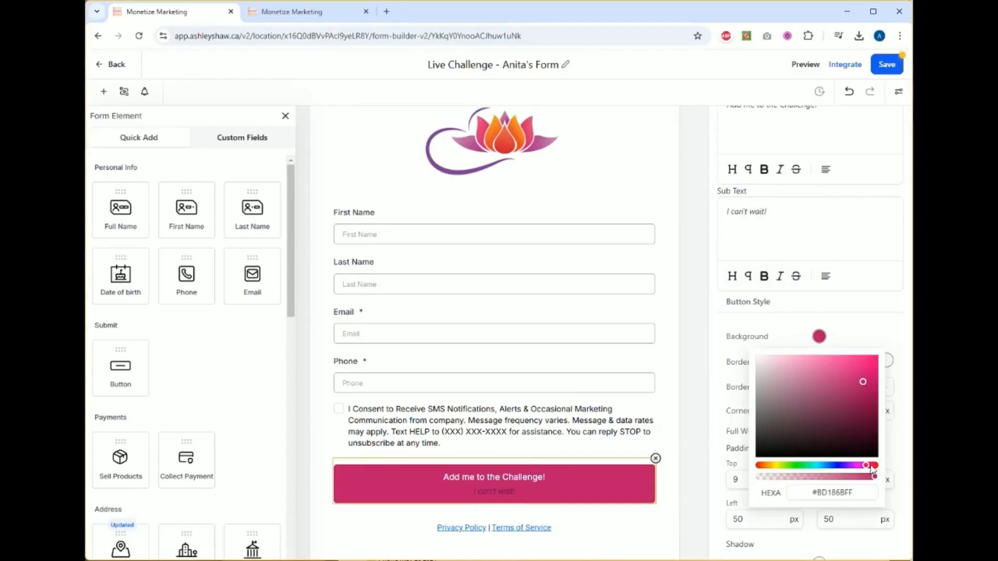
pyautogui.click(858, 360)
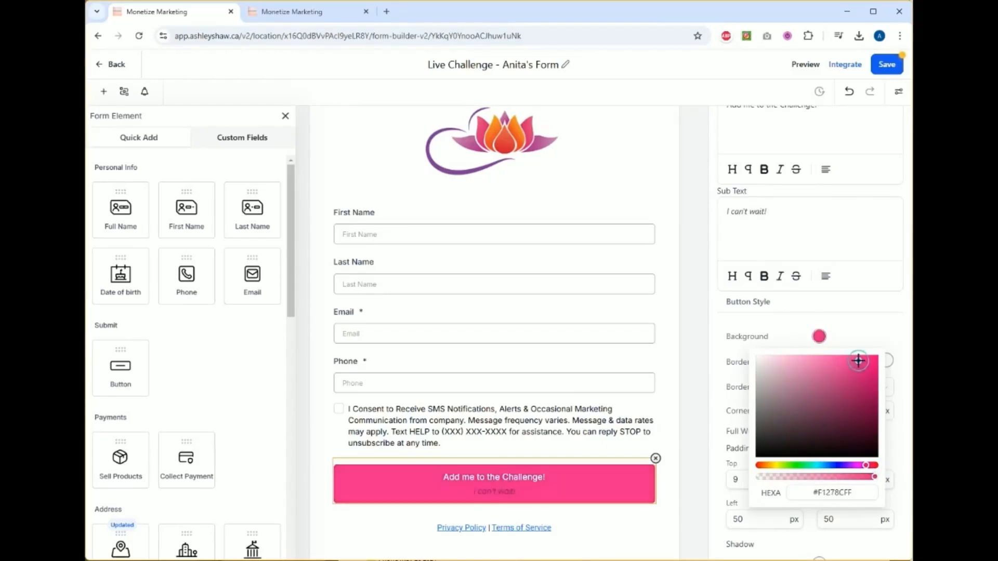
pyautogui.click(833, 361)
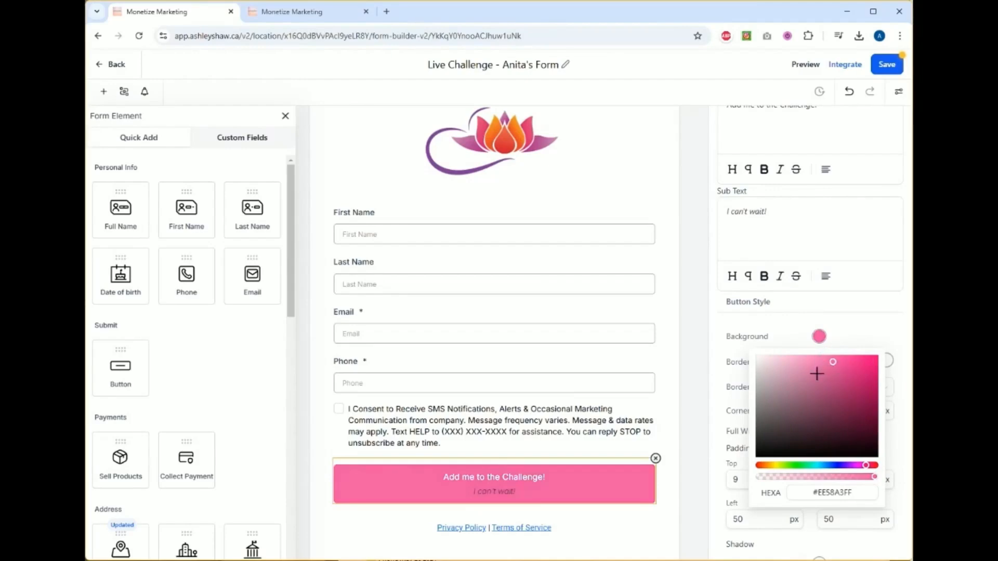
# Step: Make the submit button's background fully transparent with the HEXA value #EE58A300
pyautogui.click(843, 493)
pyautogui.moveTo(844, 494); pyautogui.dragTo(852, 492)
pyautogui.write('00')
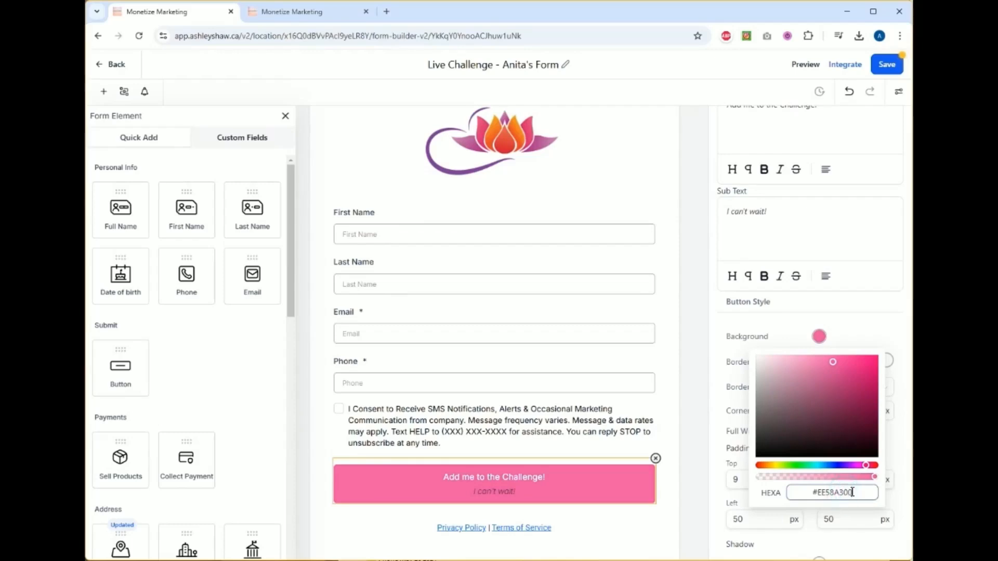
pyautogui.press('Return')
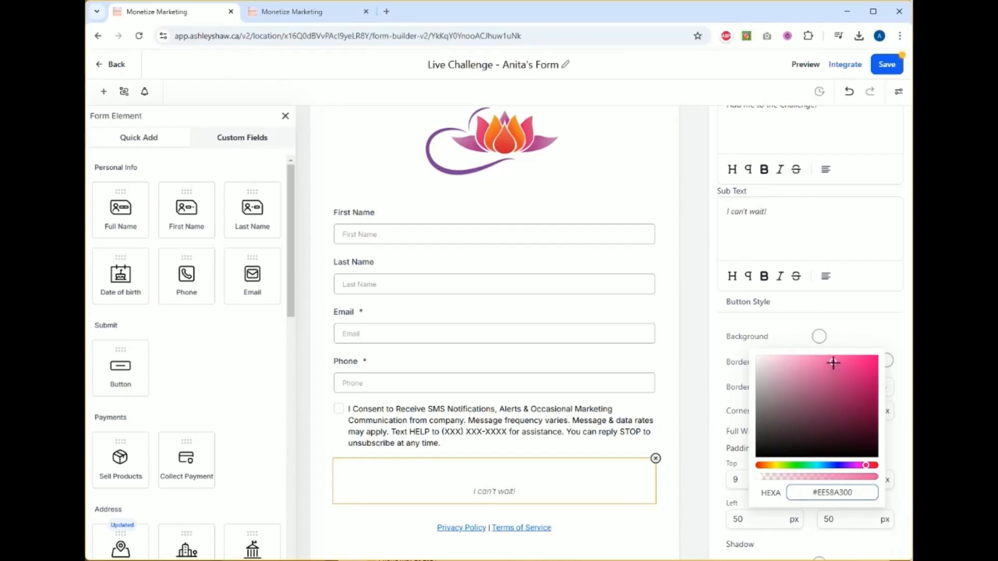
# Step: Try several pink shades for the submit button's background, including #E7019F00, #EB11A700 and #CC139200
pyautogui.click(868, 327)
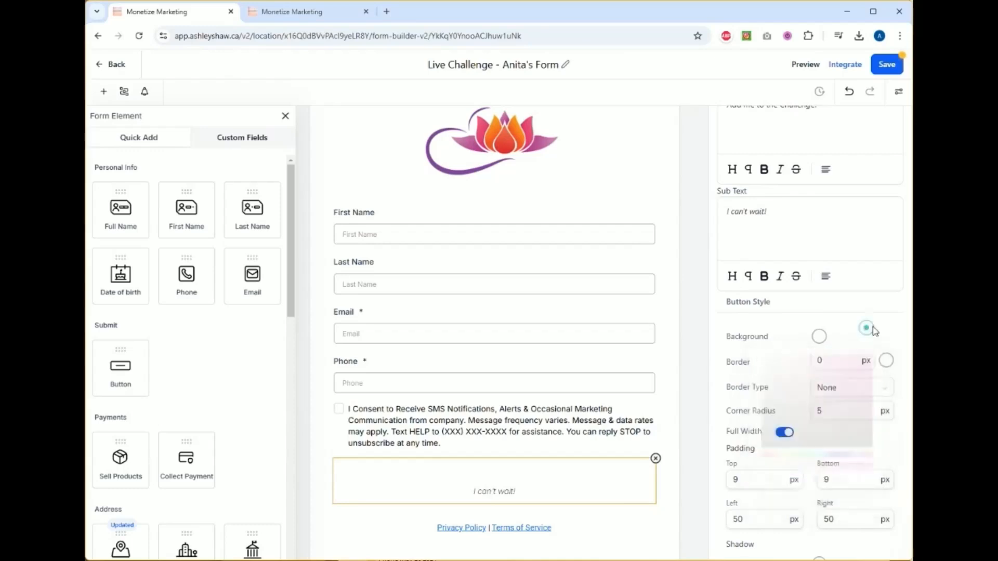
pyautogui.click(820, 337)
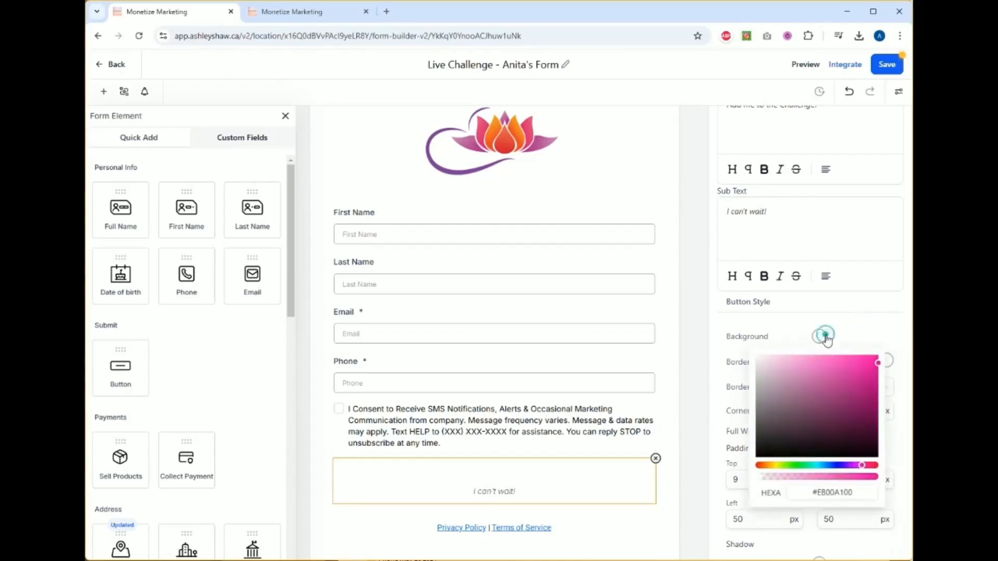
pyautogui.click(864, 494)
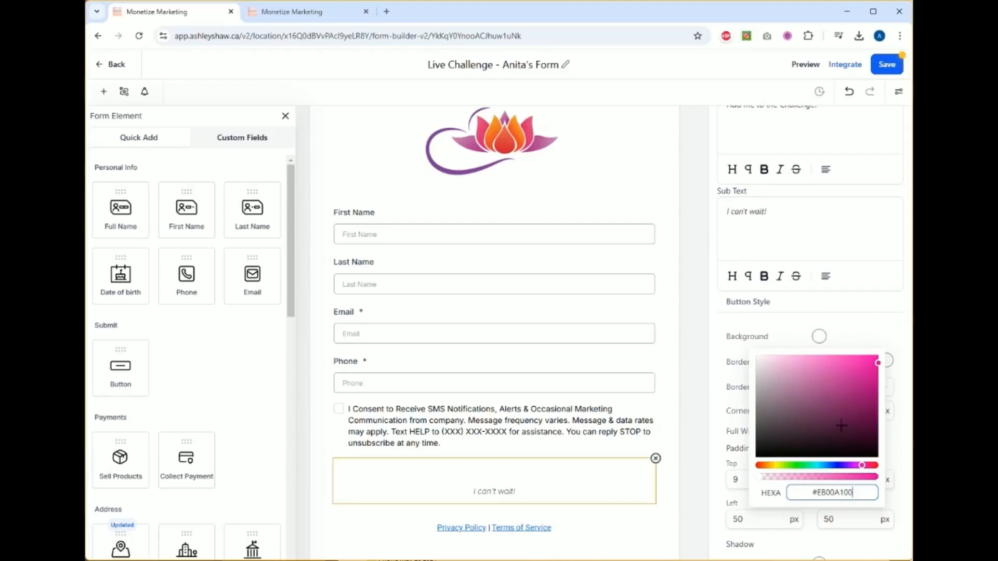
pyautogui.click(878, 362)
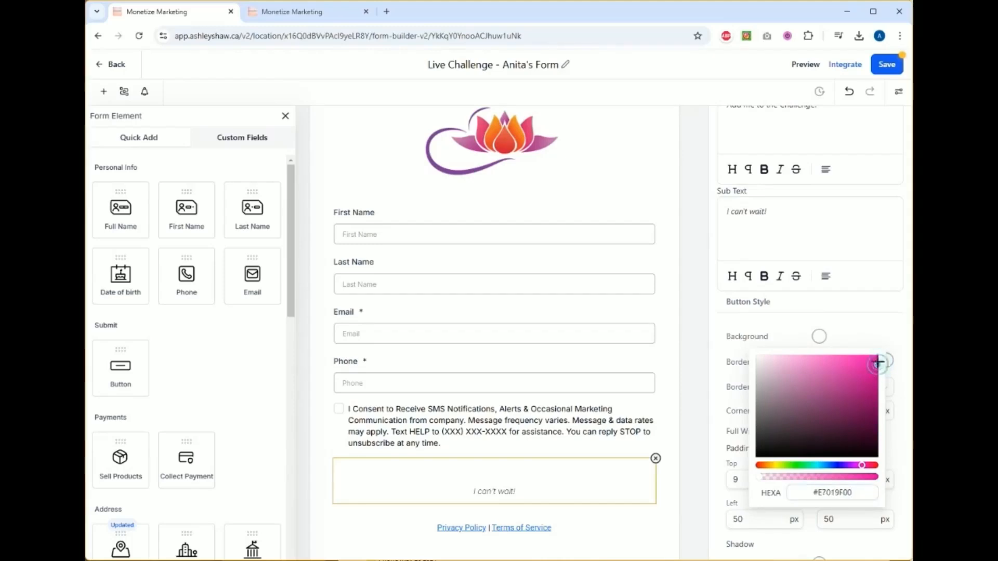
pyautogui.click(869, 363)
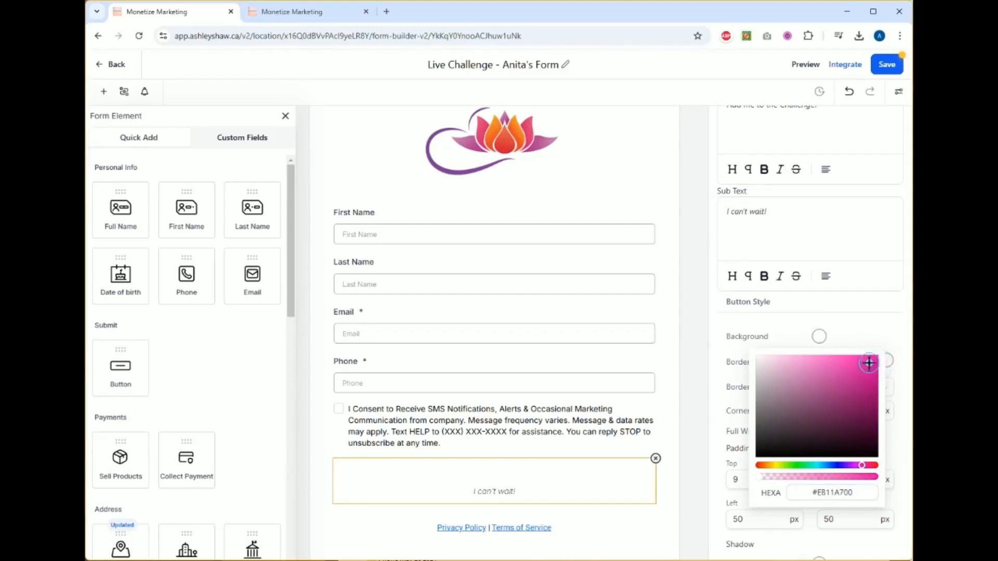
pyautogui.click(867, 375)
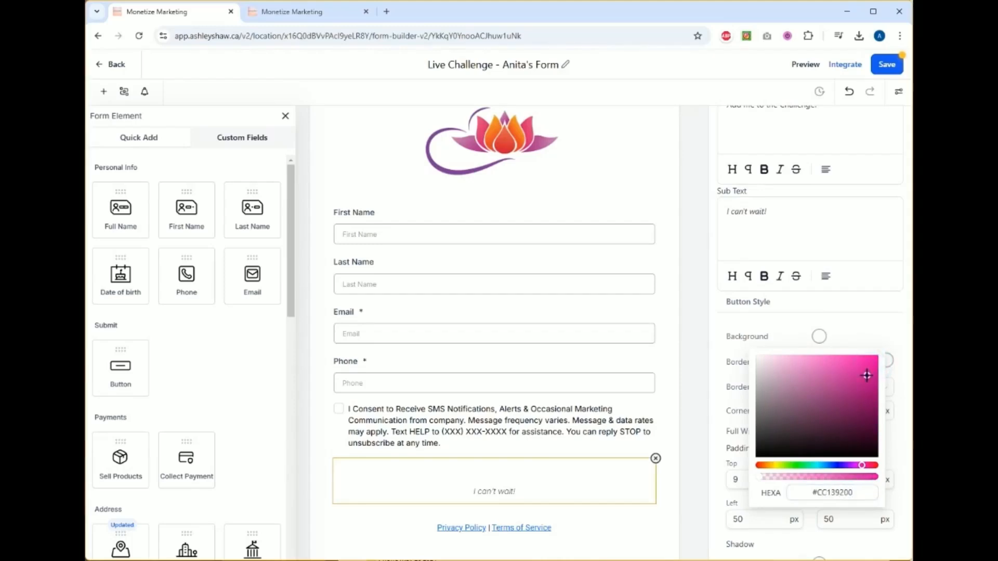
pyautogui.click(831, 424)
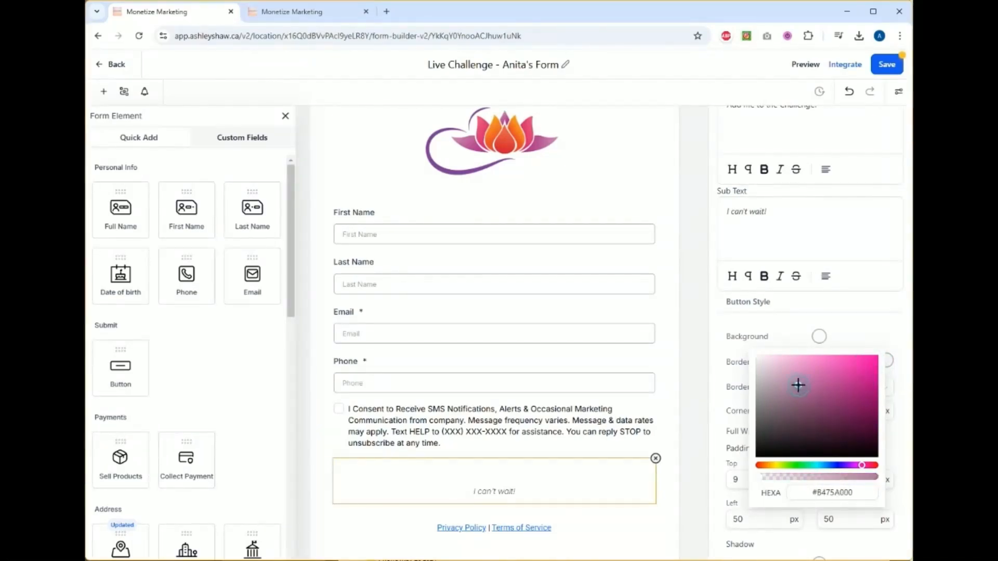
pyautogui.click(780, 335)
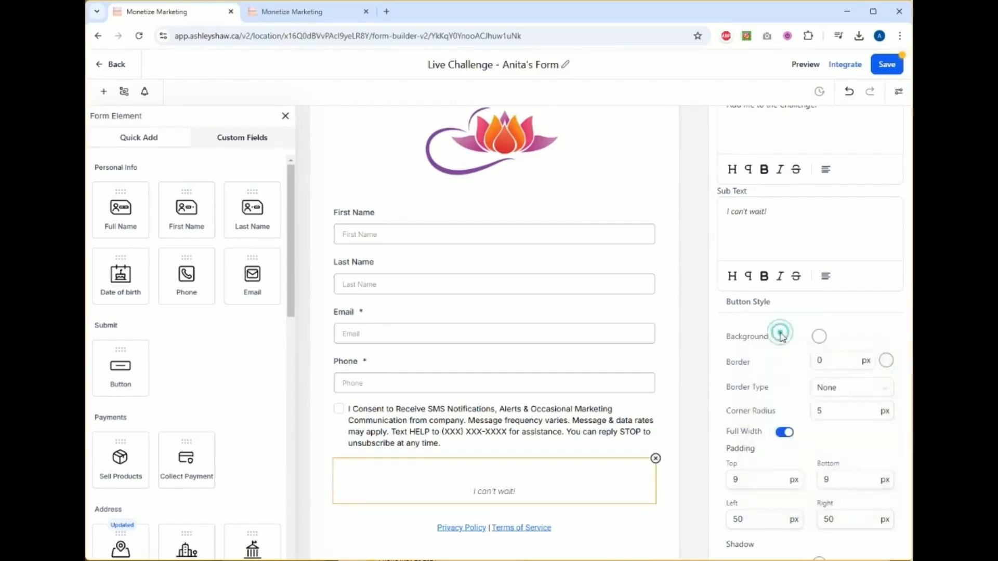
# Step: Try the lighter pink #F784D300 and the darker pink #C9279600 as the submit button's background
pyautogui.click(818, 337)
pyautogui.click(813, 359)
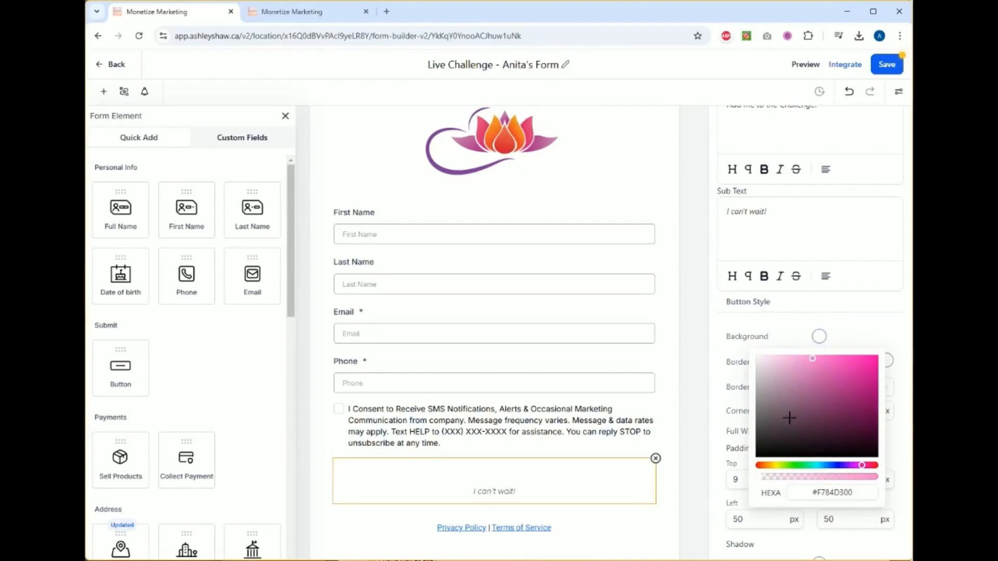
pyautogui.click(831, 337)
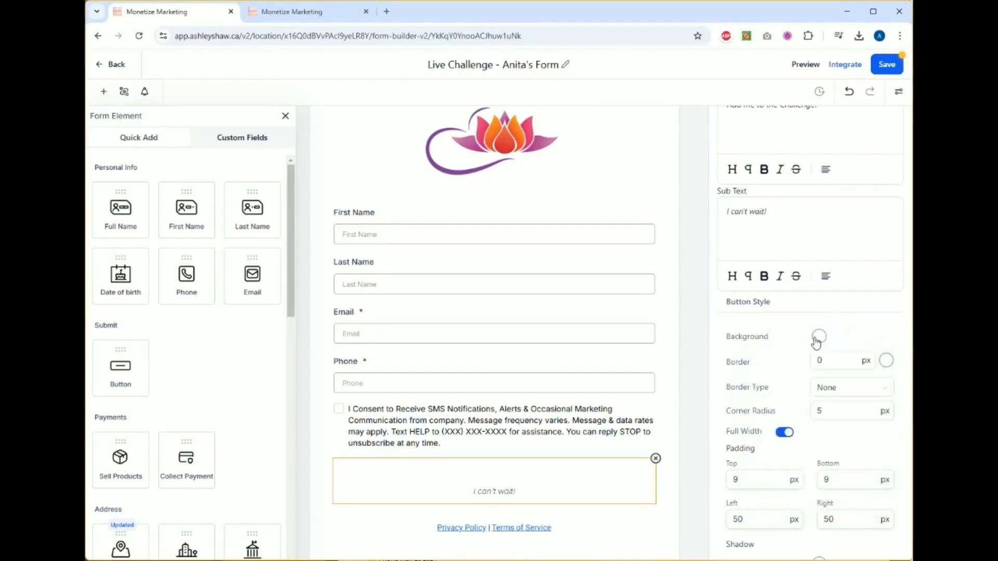
pyautogui.click(819, 337)
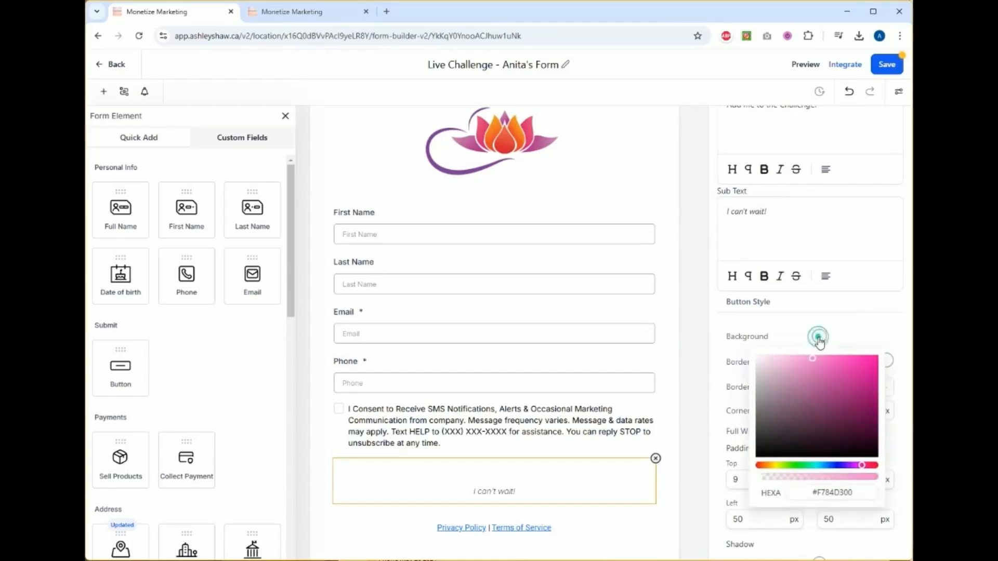
pyautogui.click(854, 376)
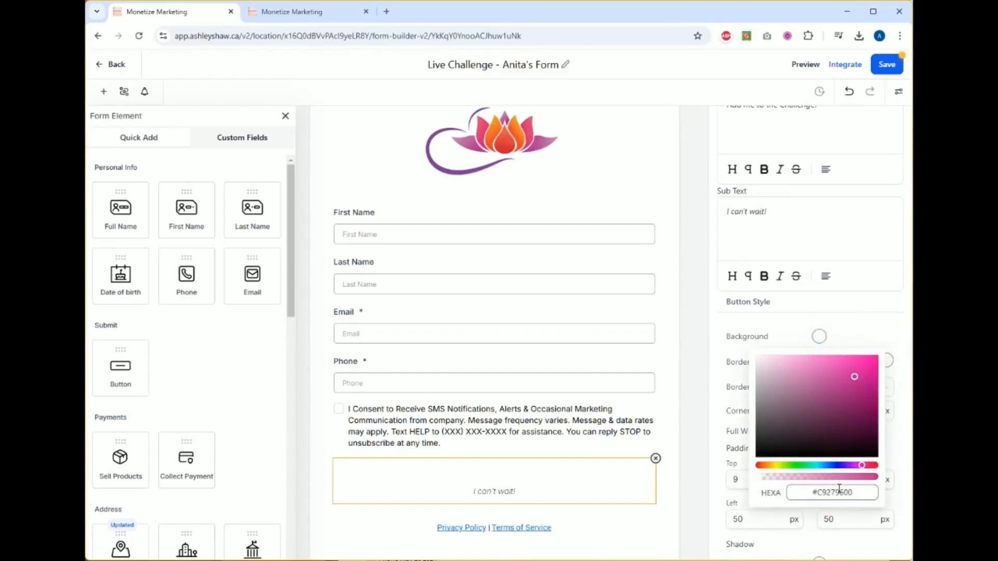
# Step: Try other hues for the submit button's background: violet #5B27C900, green #27C93A00 and crimson #C9276500
pyautogui.click(842, 465)
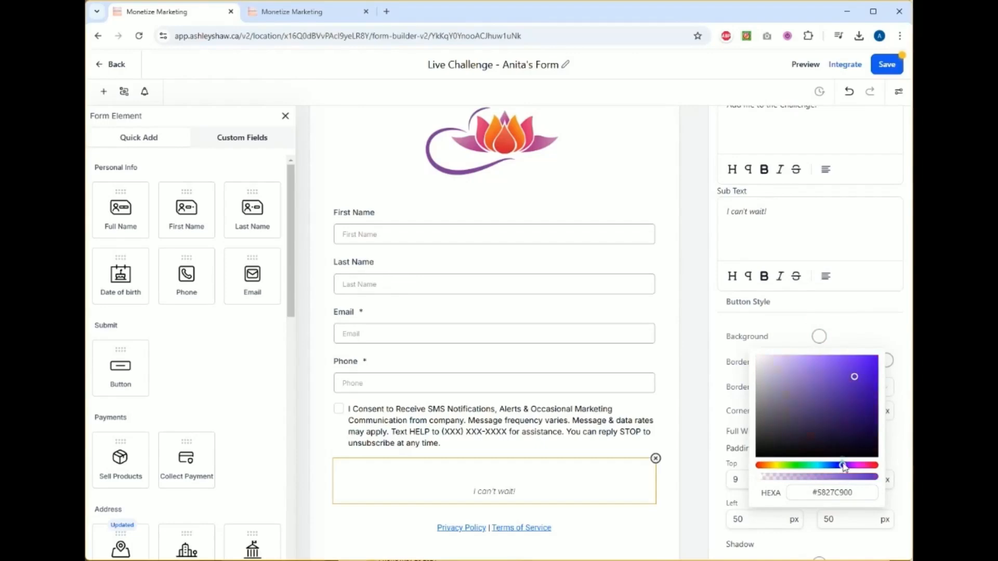
pyautogui.click(800, 466)
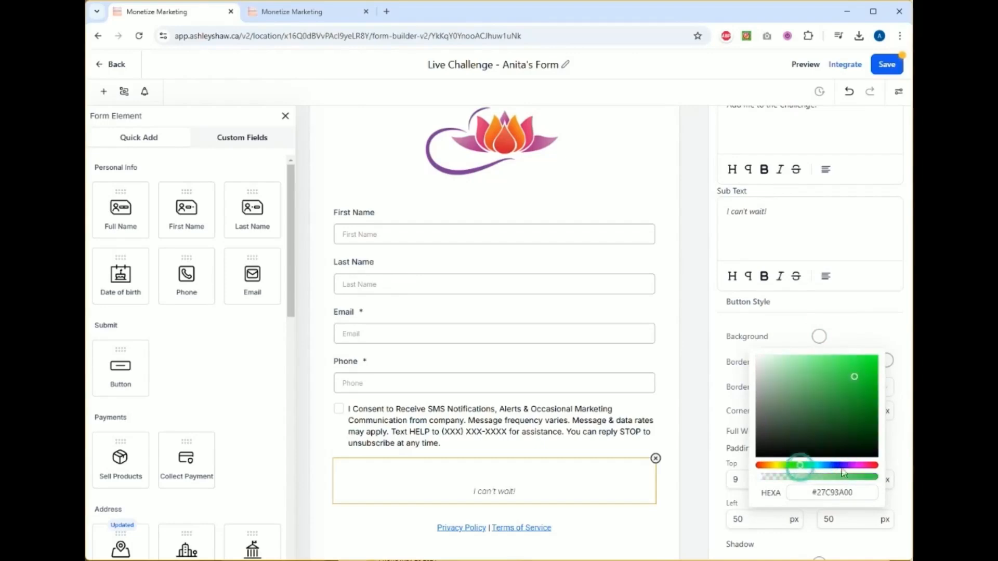
pyautogui.click(868, 465)
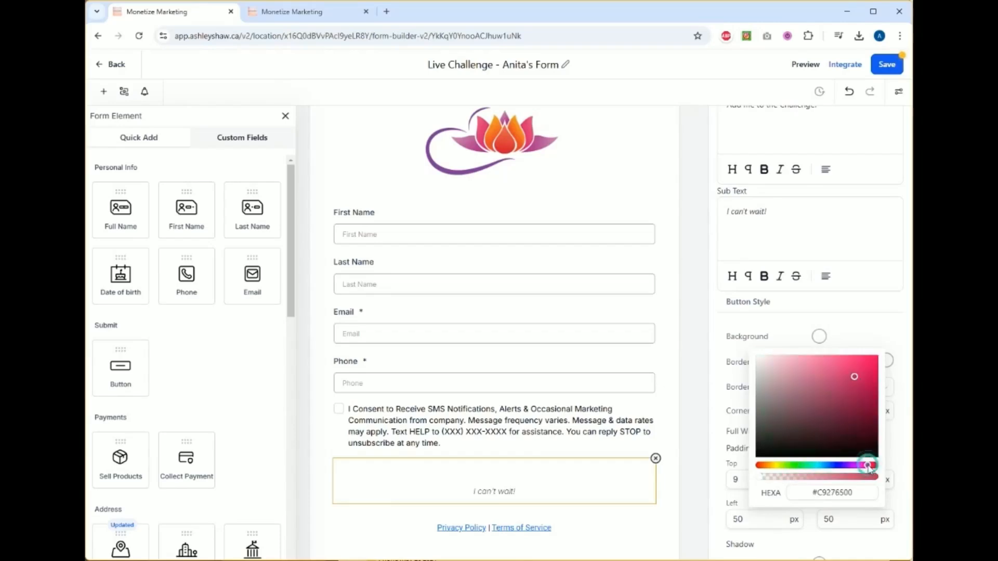
pyautogui.click(856, 332)
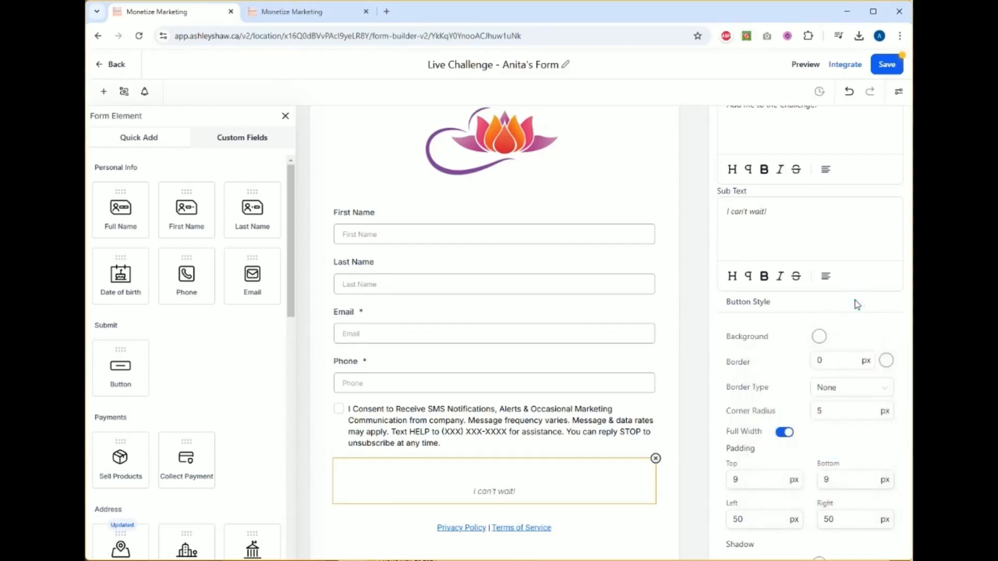
# Step: Undo the recent submit button background changes one after another
pyautogui.click(847, 92)
pyautogui.click(847, 93)
pyautogui.click(847, 93)
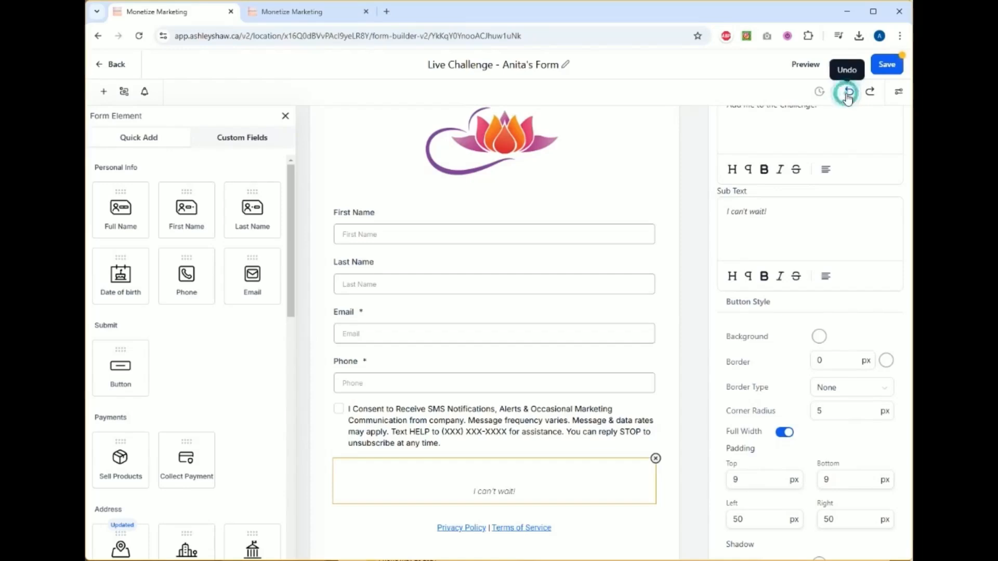
pyautogui.click(847, 93)
pyautogui.click(848, 93)
pyautogui.click(848, 94)
pyautogui.click(848, 94)
pyautogui.click(848, 94)
pyautogui.click(848, 94)
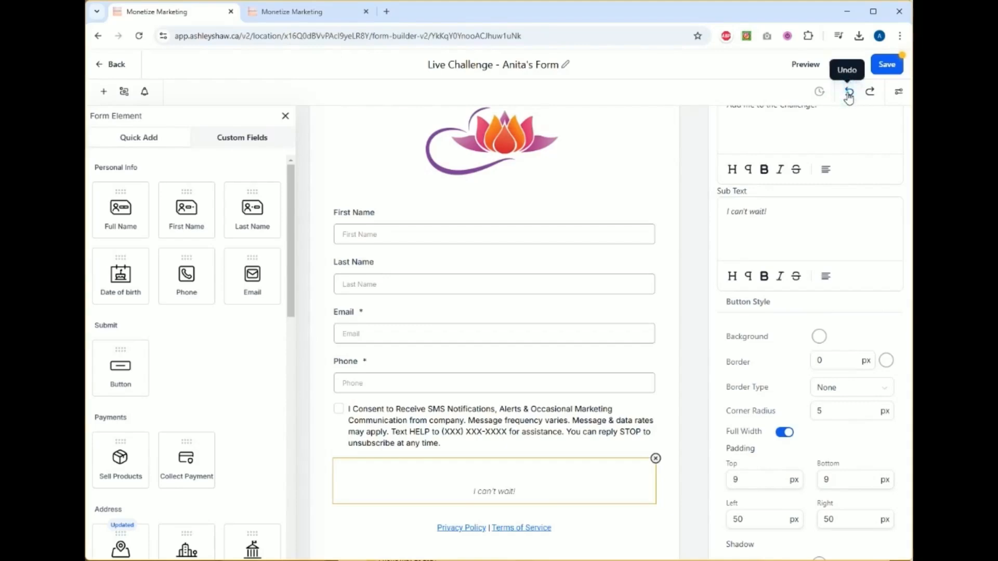
pyautogui.click(848, 93)
pyautogui.click(848, 94)
pyautogui.click(848, 93)
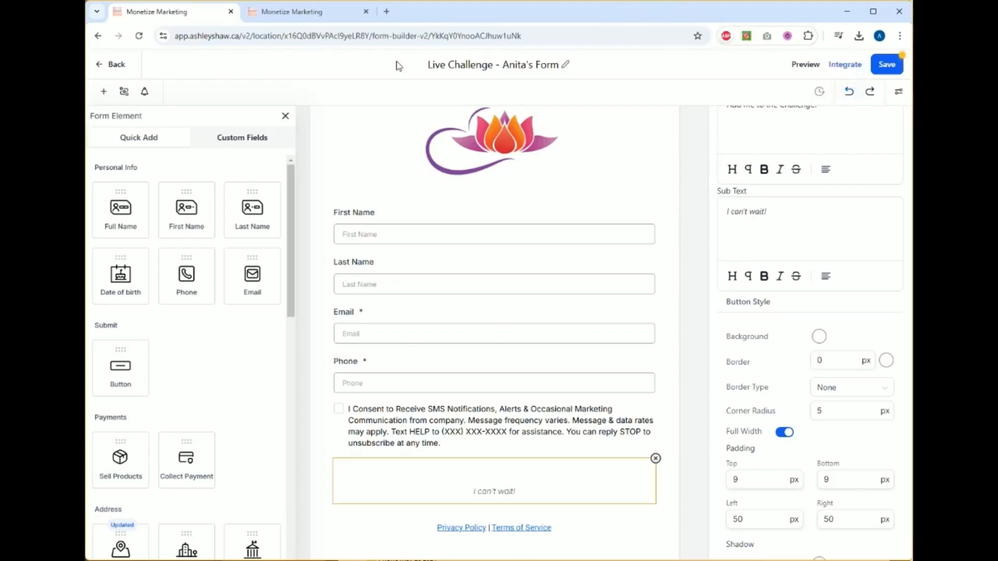
# Step: Reload the form builder page to discard the unsaved changes, and select the green submit button
pyautogui.click(136, 39)
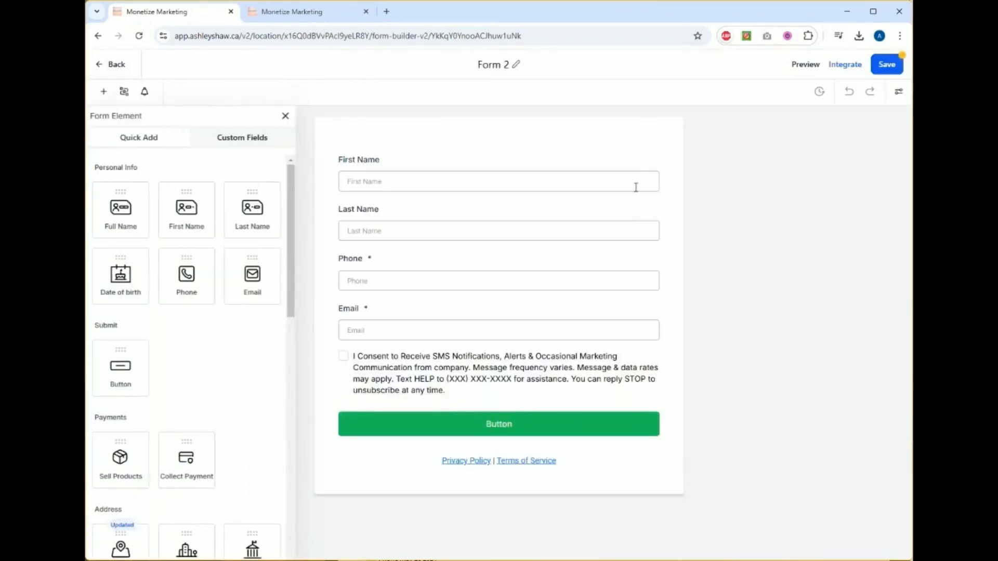
pyautogui.click(567, 428)
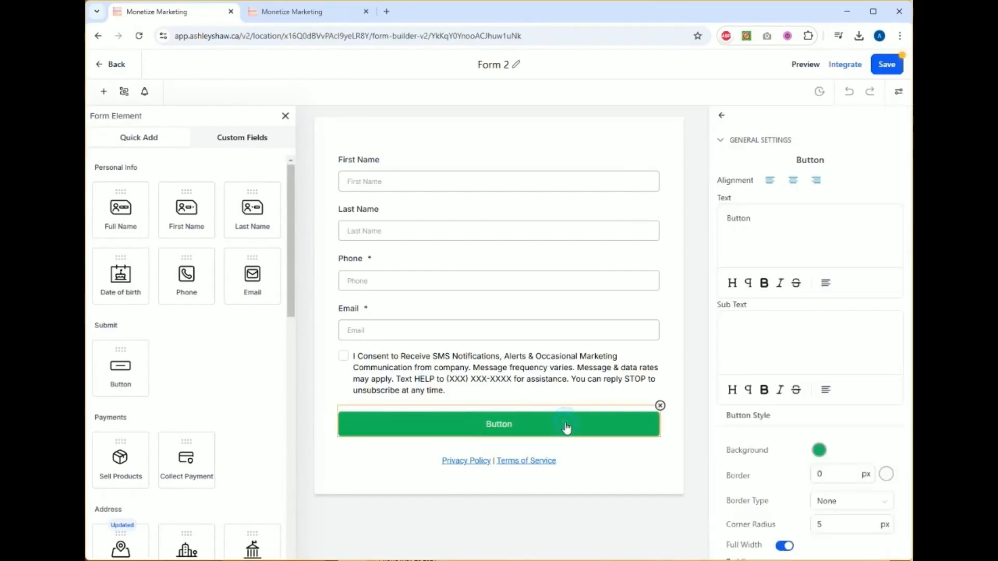
# Step: Rename the form as "Live Challenge -" followed by the owner's first name in the possessive and "New Form"
pyautogui.click(511, 62)
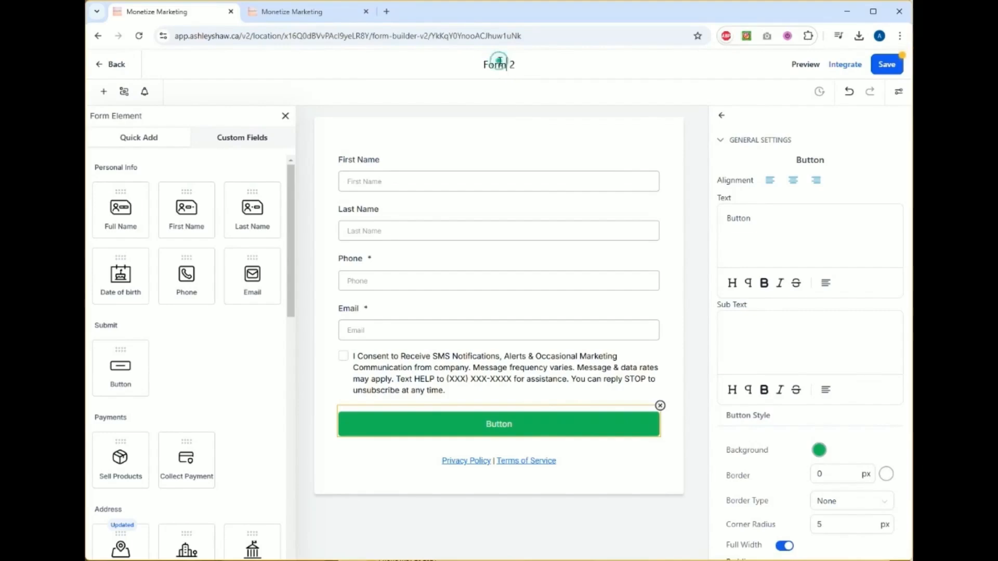
pyautogui.doubleClick(499, 63)
pyautogui.write('Challenge')
pyautogui.press('BackSpace')
pyautogui.press('BackSpace')
pyautogui.press('BackSpace')
pyautogui.press('BackSpace')
pyautogui.press('BackSpace')
pyautogui.press('BackSpace')
pyautogui.press('BackSpace')
pyautogui.press('BackSpace')
pyautogui.press('BackSpace')
pyautogui.write("Live Challenge - Anita's ")
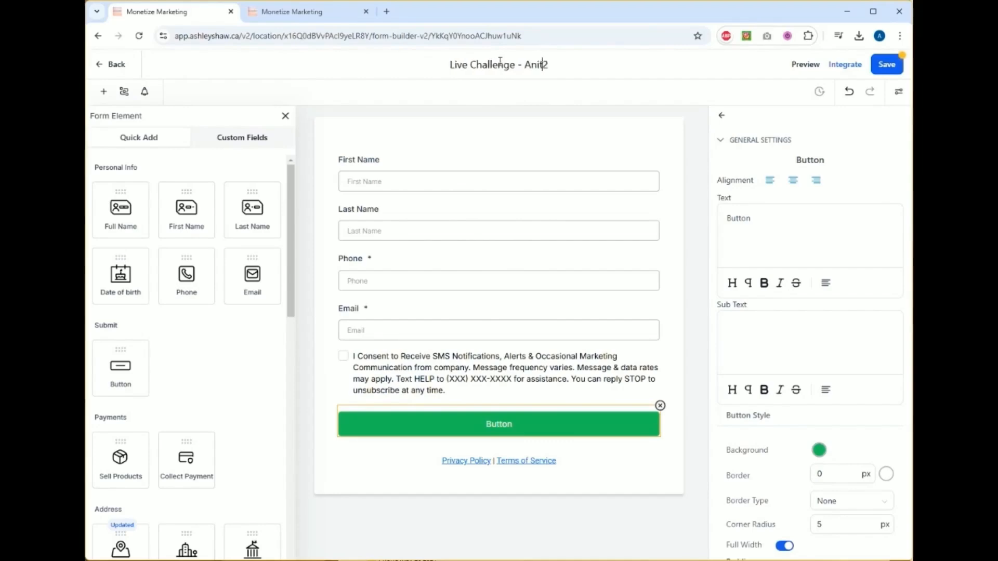
pyautogui.write('New Form')
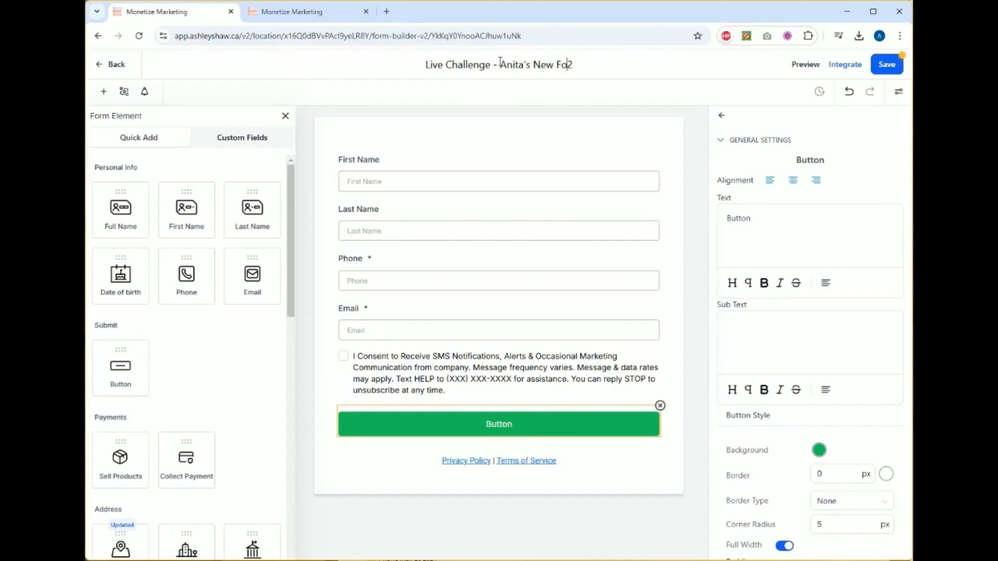
pyautogui.press('Delete')
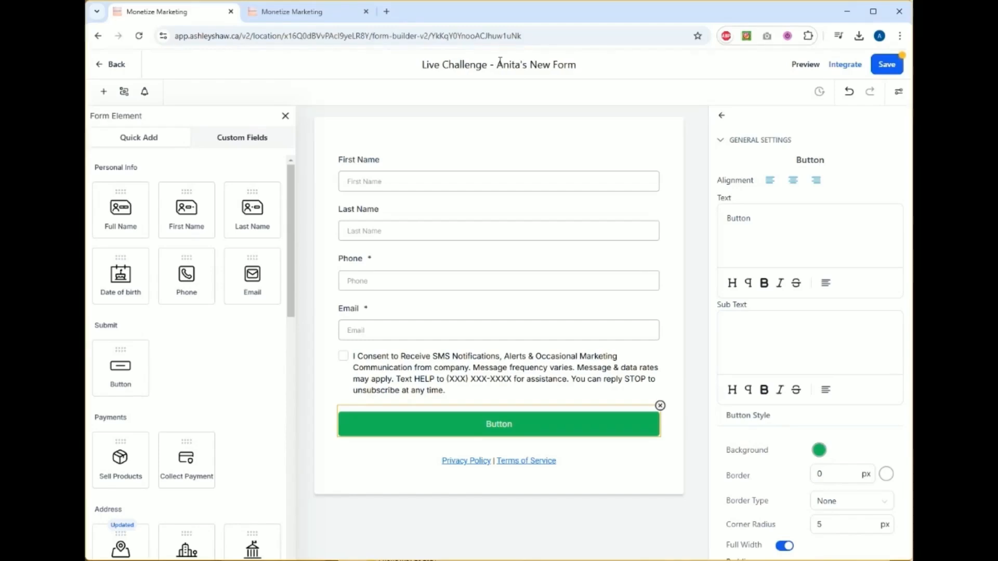
pyautogui.click(518, 432)
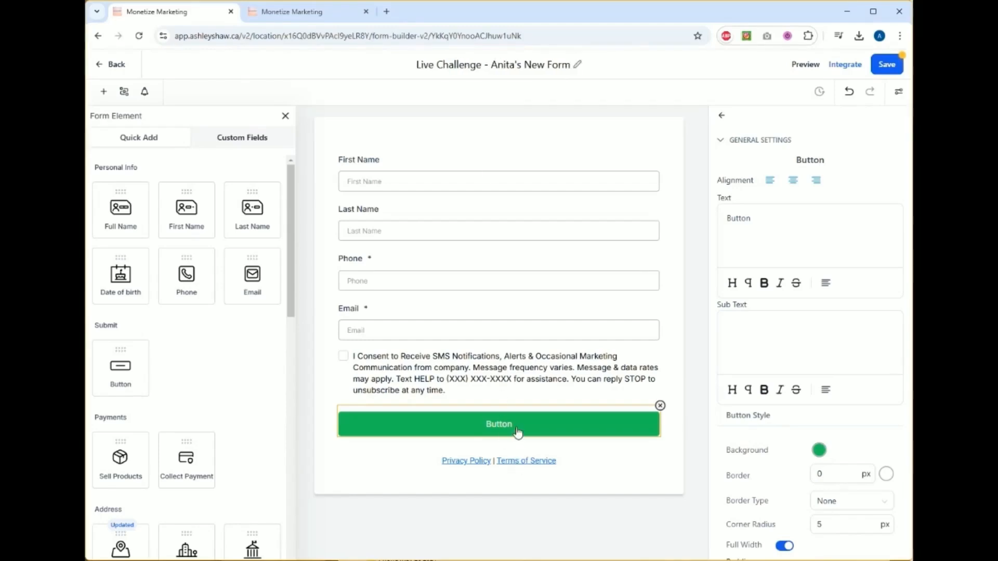
# Step: Add an Image element above the First Name field and upload the lotus-flower-1805784_640 picture from Downloads
pyautogui.scroll(-4, 175, 441)
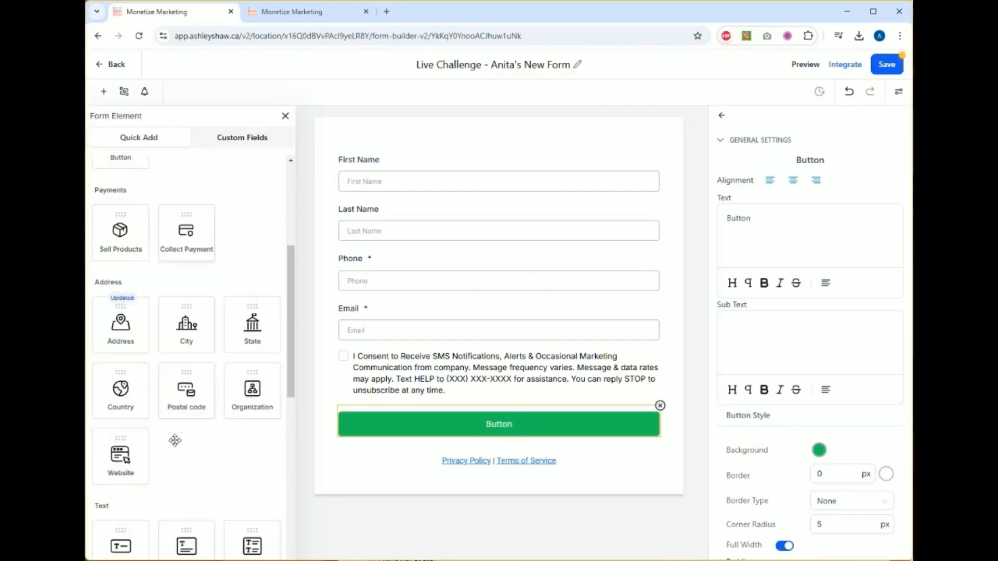
pyautogui.scroll(-5, 175, 440)
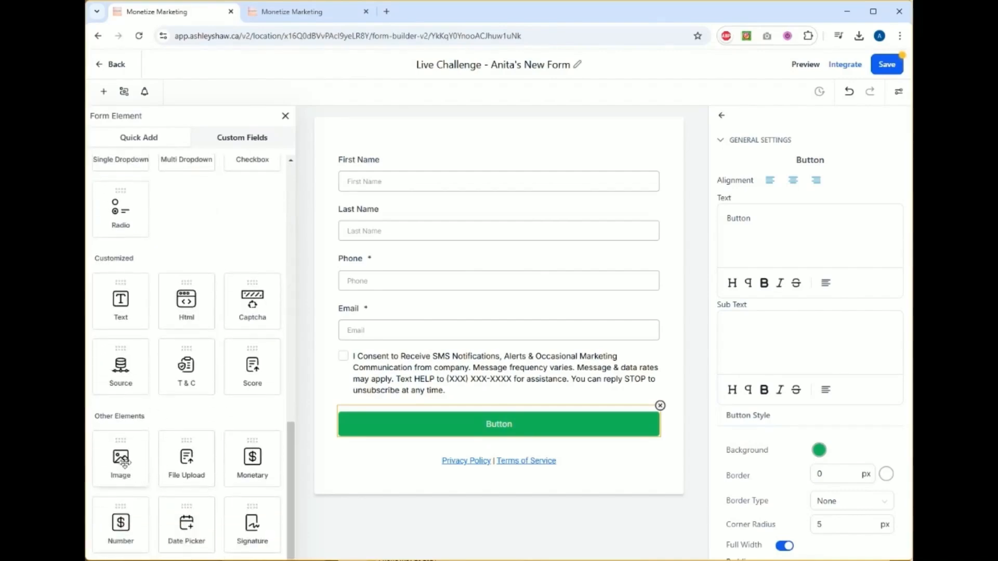
pyautogui.moveTo(123, 462); pyautogui.dragTo(477, 177)
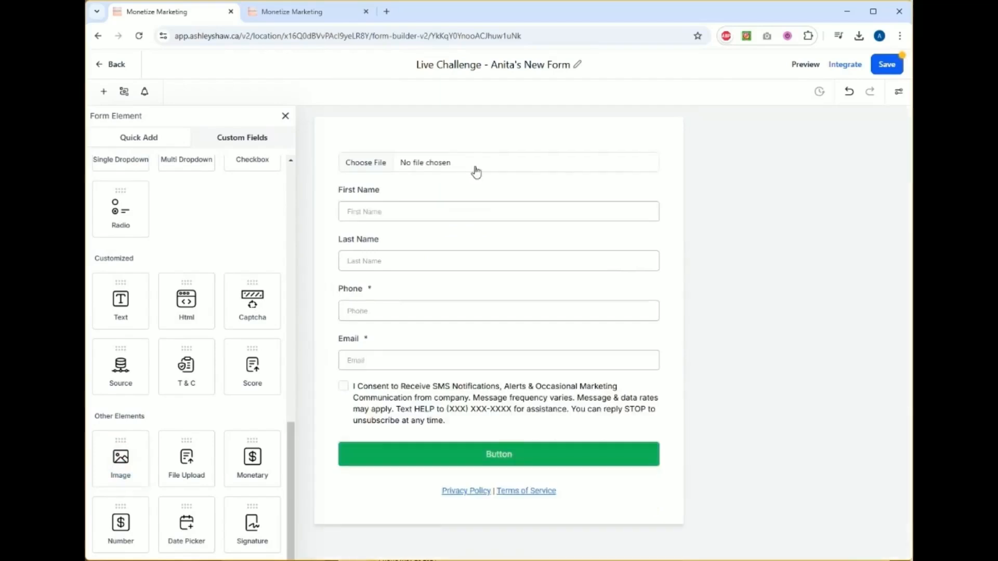
pyautogui.click(475, 168)
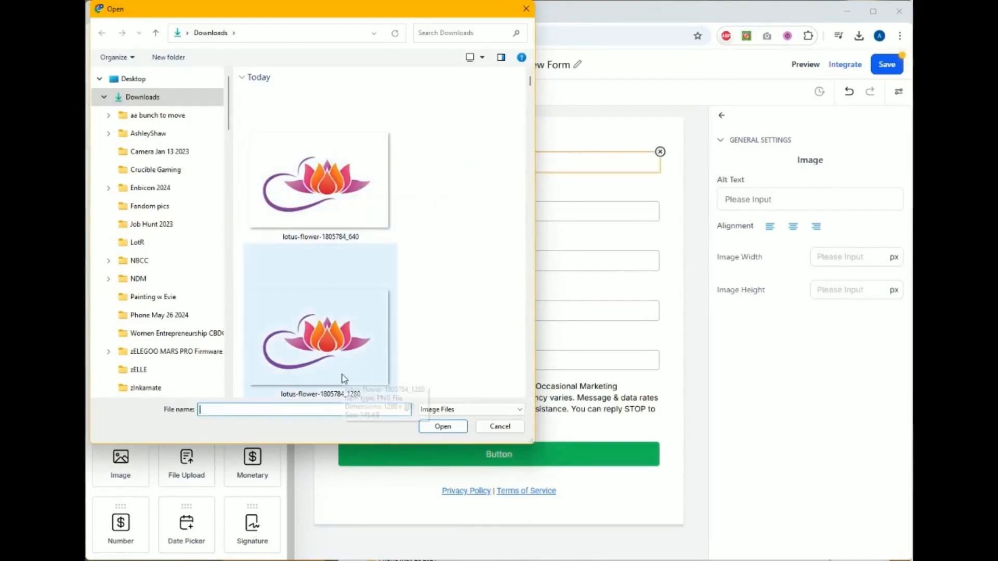
pyautogui.click(353, 208)
pyautogui.click(457, 430)
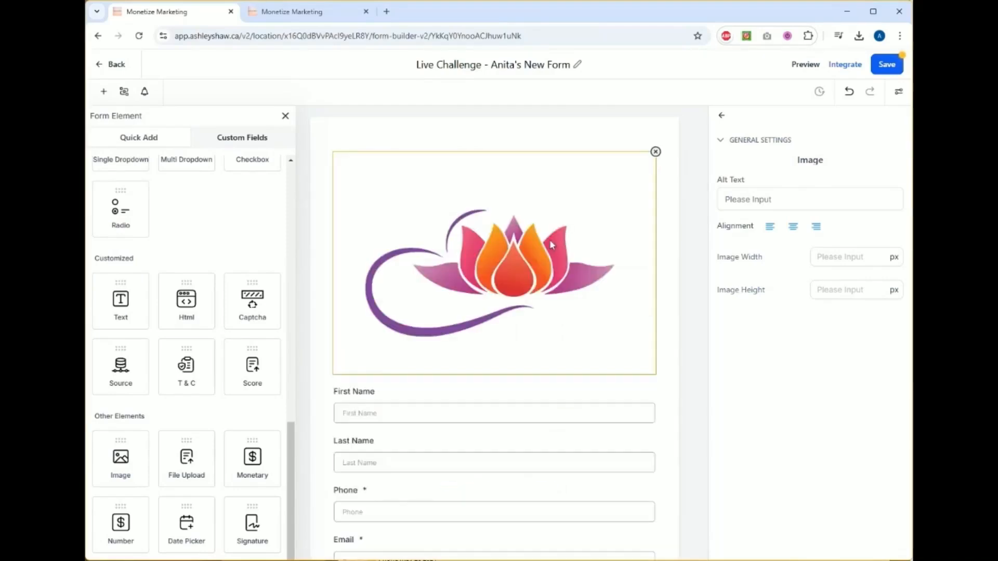
# Step: Change the form's submit button text to "Add me to the Challenge!"
pyautogui.scroll(-3, 485, 455)
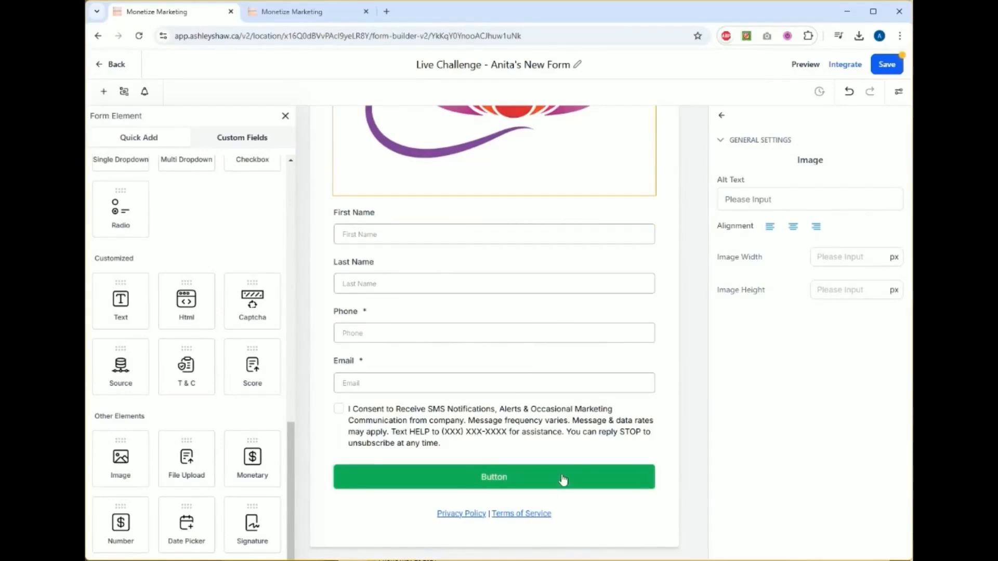
pyautogui.click(566, 427)
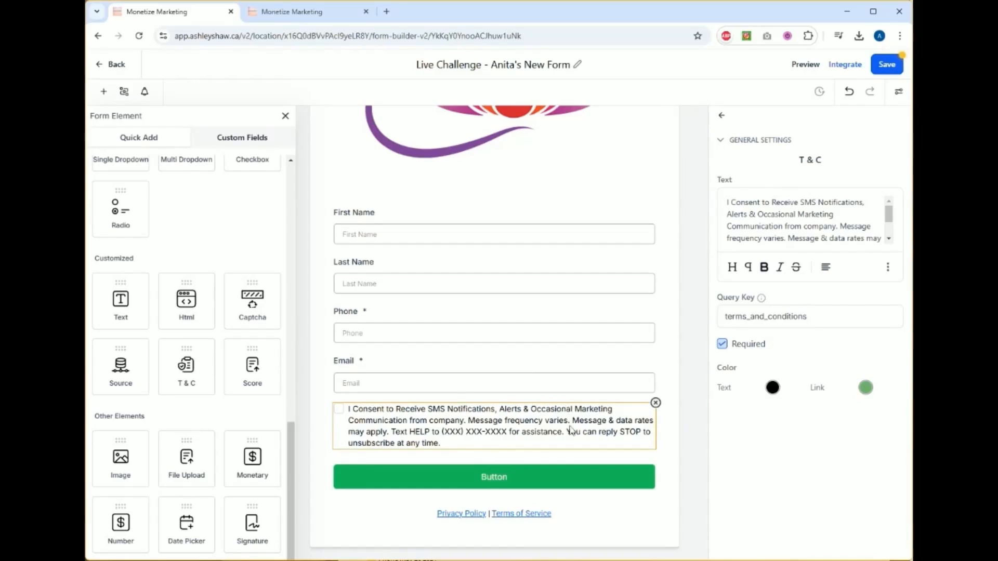
pyautogui.click(559, 475)
pyautogui.click(775, 220)
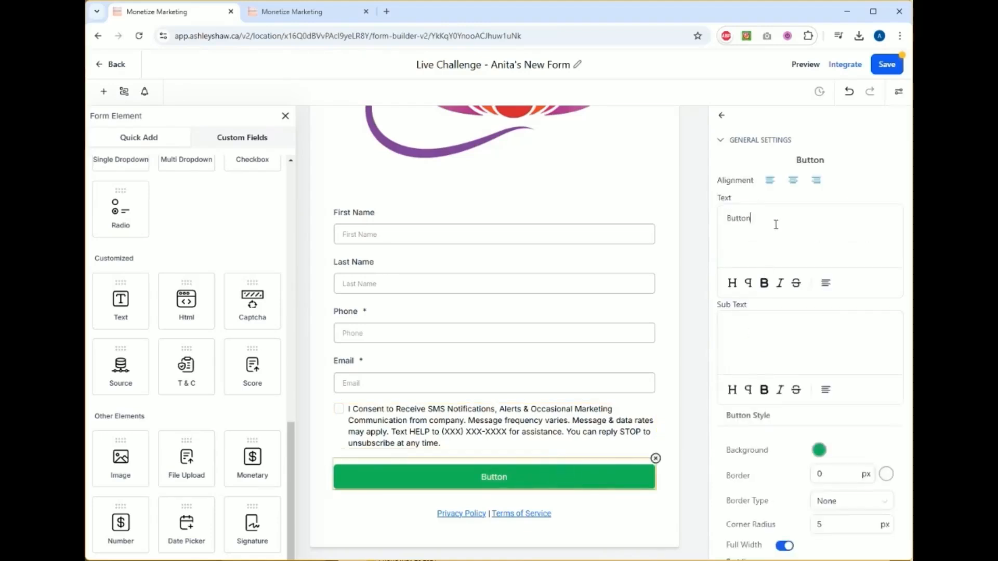
pyautogui.press('BackSpace')
pyautogui.press('BackSpace')
pyautogui.press('BackSpace')
pyautogui.press('BackSpace')
pyautogui.press('BackSpace')
pyautogui.press('BackSpace')
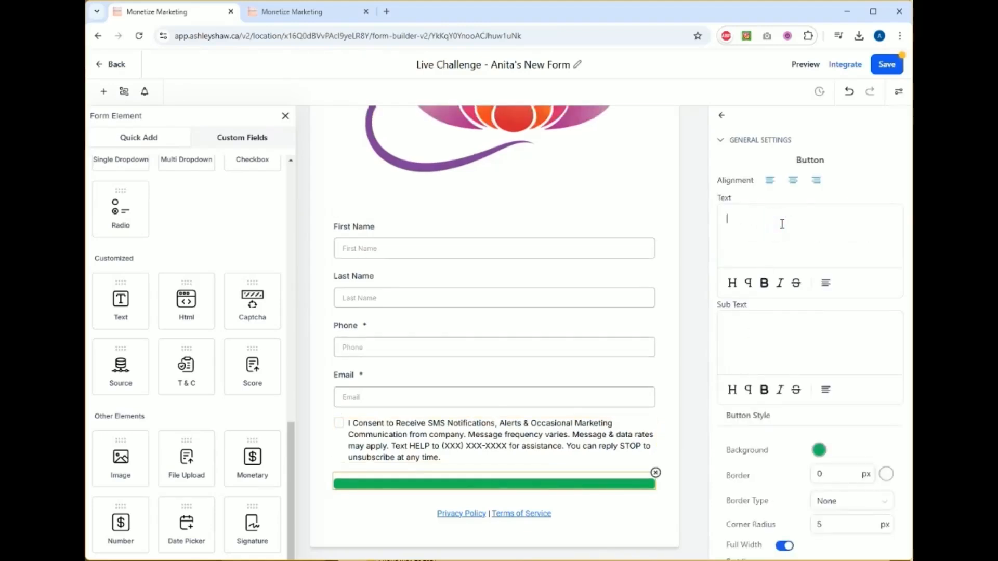
pyautogui.write('Add me to')
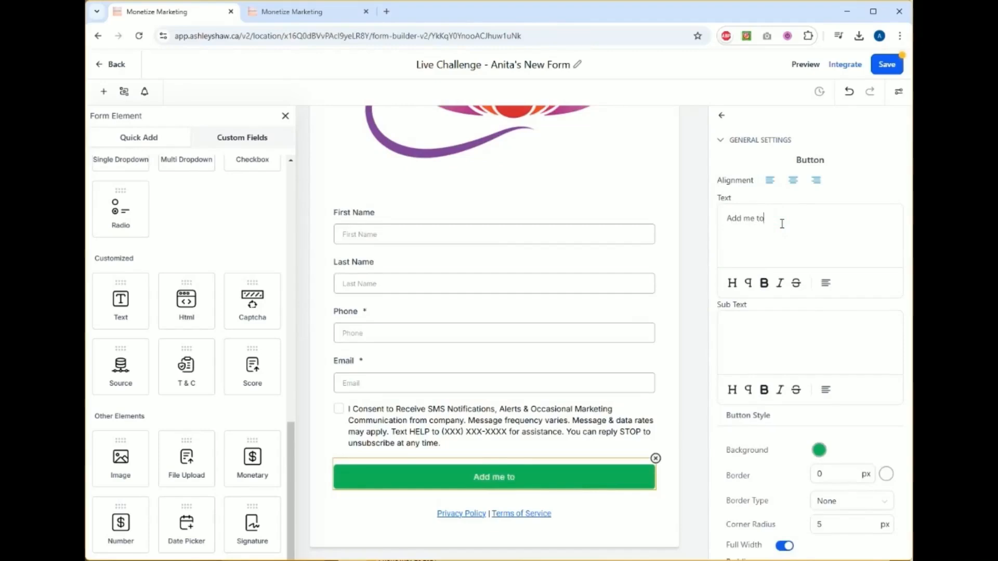
pyautogui.write(' the Challenge!')
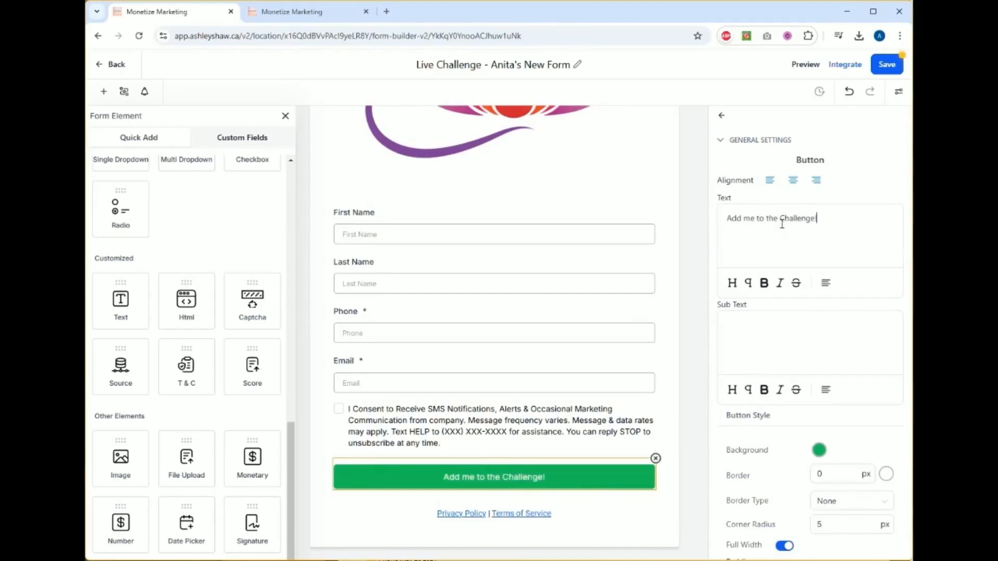
# Step: Add the sub text "I can't wait!" to the submit button and make it italic
pyautogui.click(771, 349)
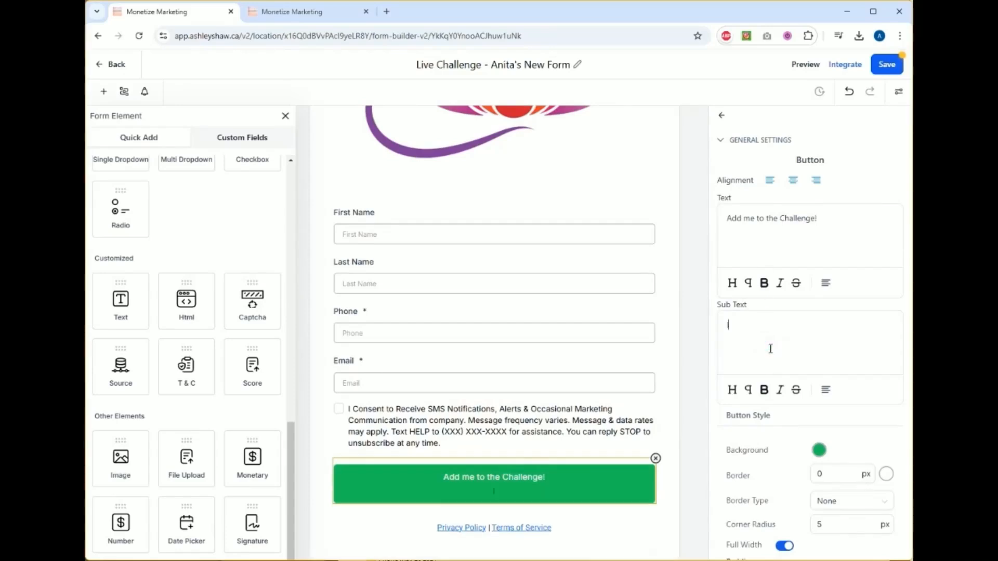
pyautogui.write("can't wait!")
pyautogui.tripleClick(769, 328)
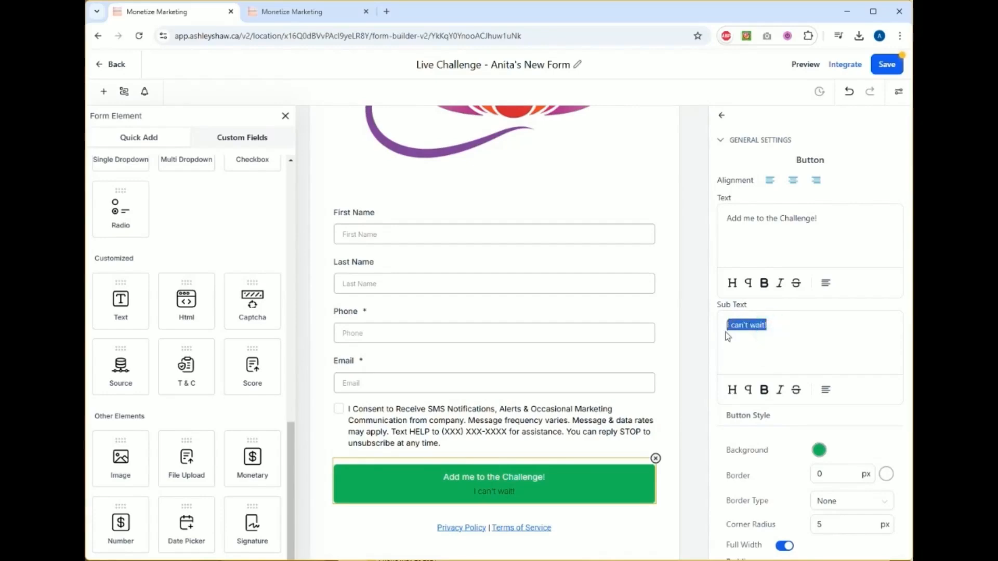
pyautogui.click(779, 391)
# Step: Change the submit button's background colour from green to a crimson red
pyautogui.scroll(-4, 813, 347)
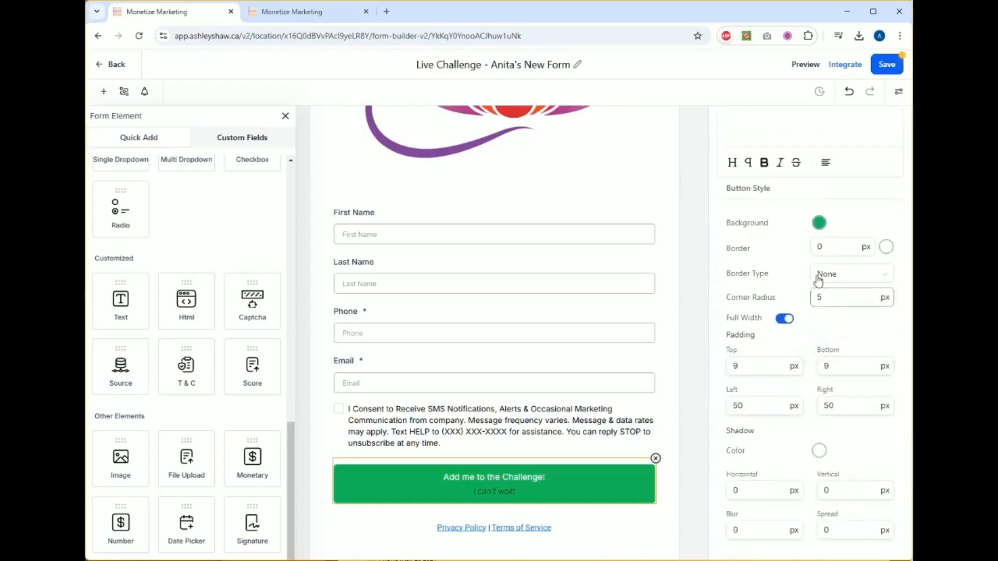
pyautogui.click(819, 225)
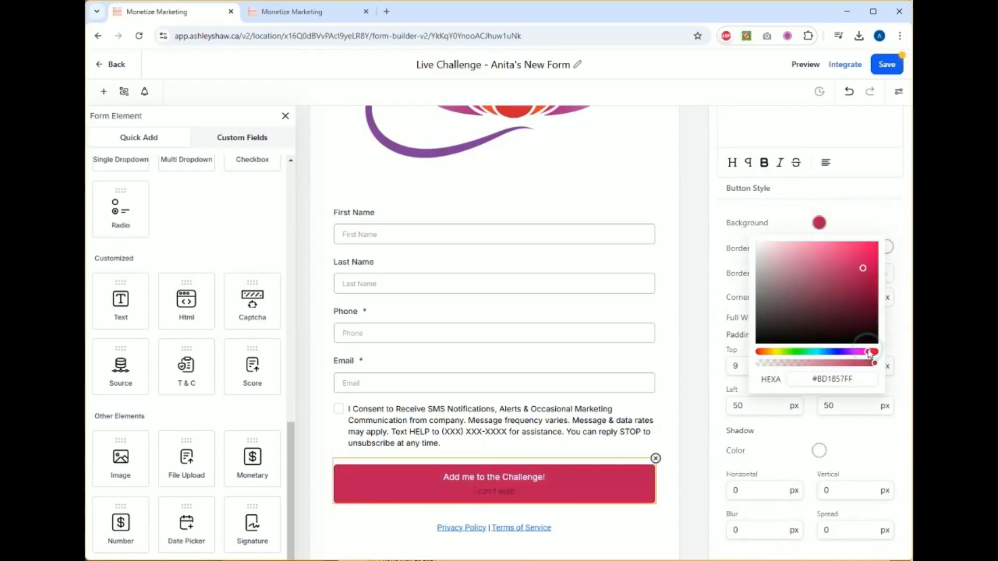
pyautogui.click(836, 425)
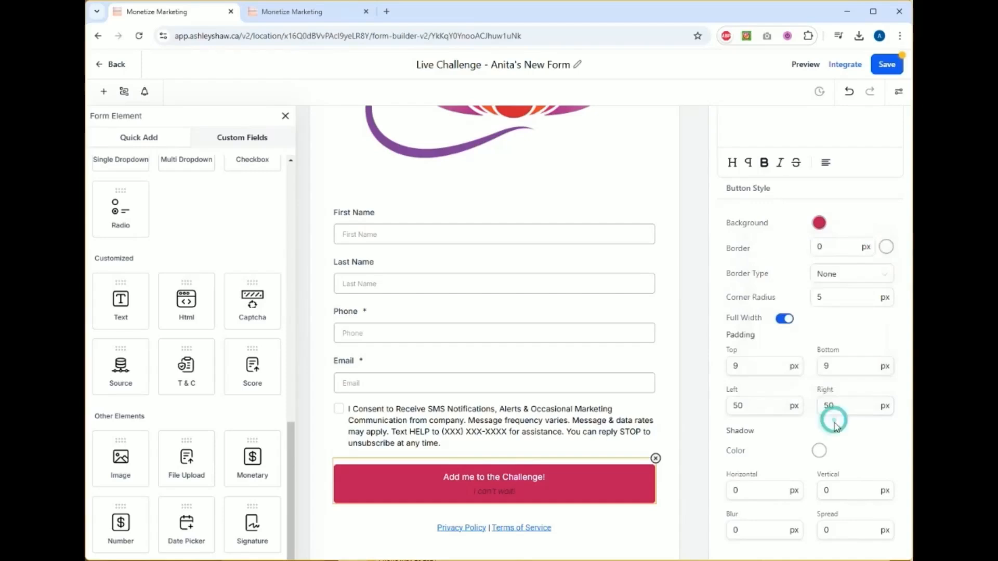
pyautogui.scroll(-2, 835, 424)
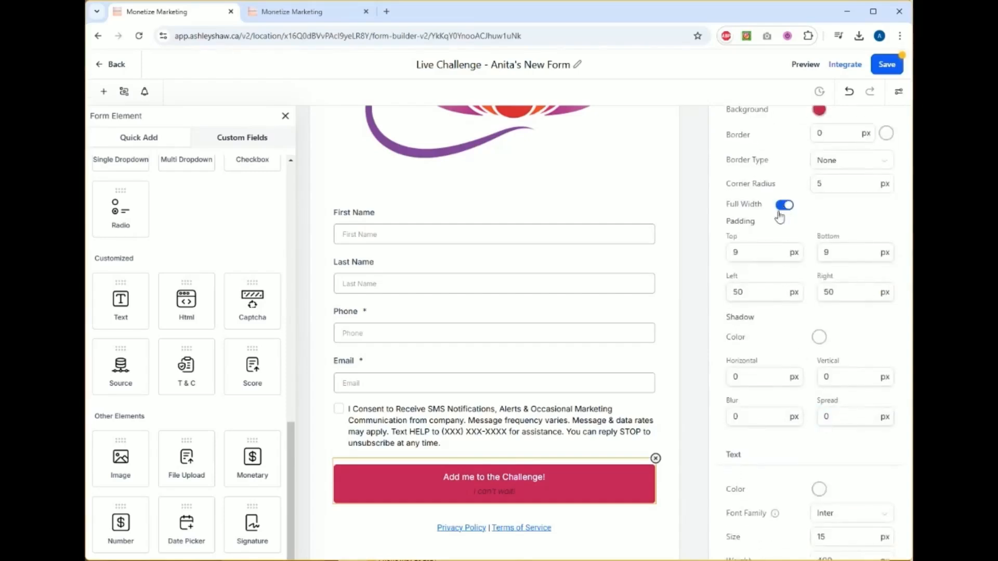
pyautogui.scroll(2, 828, 249)
pyautogui.click(830, 242)
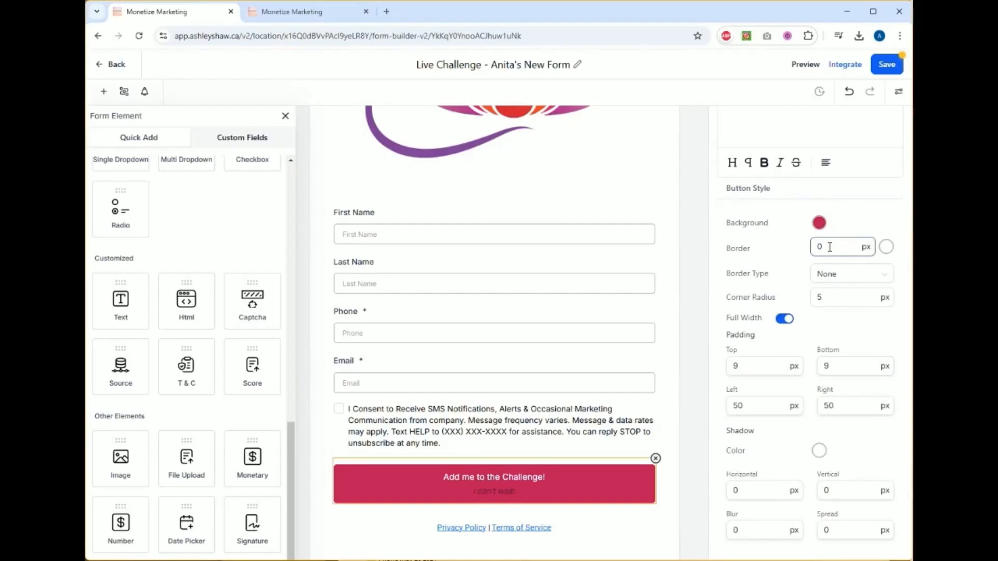
pyautogui.click(831, 248)
# Step: Try several hues for the submit button's main text colour and settle on pale yellow #EEE7AEFF
pyautogui.scroll(-2, 792, 397)
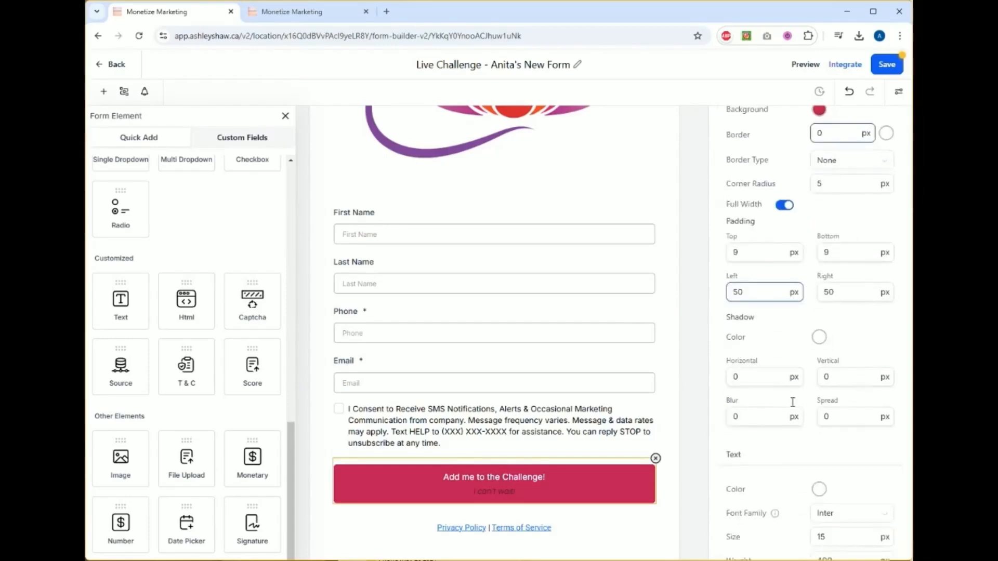
pyautogui.scroll(-3, 793, 406)
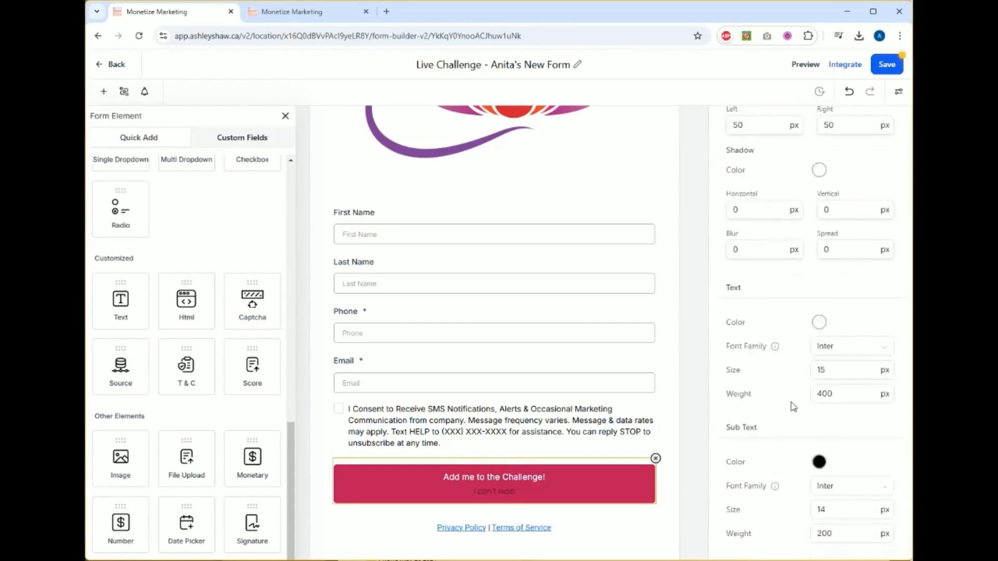
pyautogui.click(819, 323)
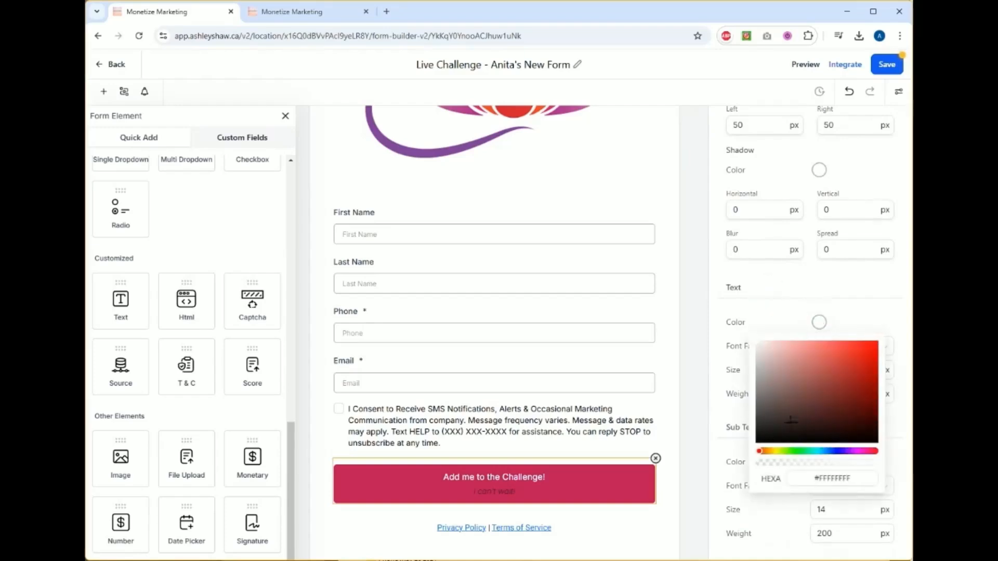
pyautogui.click(783, 451)
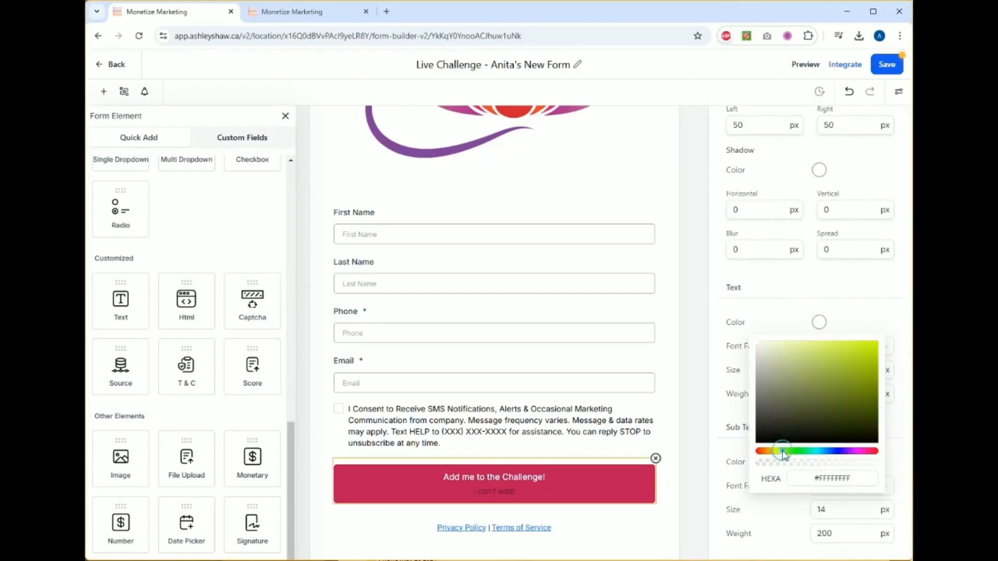
pyautogui.click(803, 352)
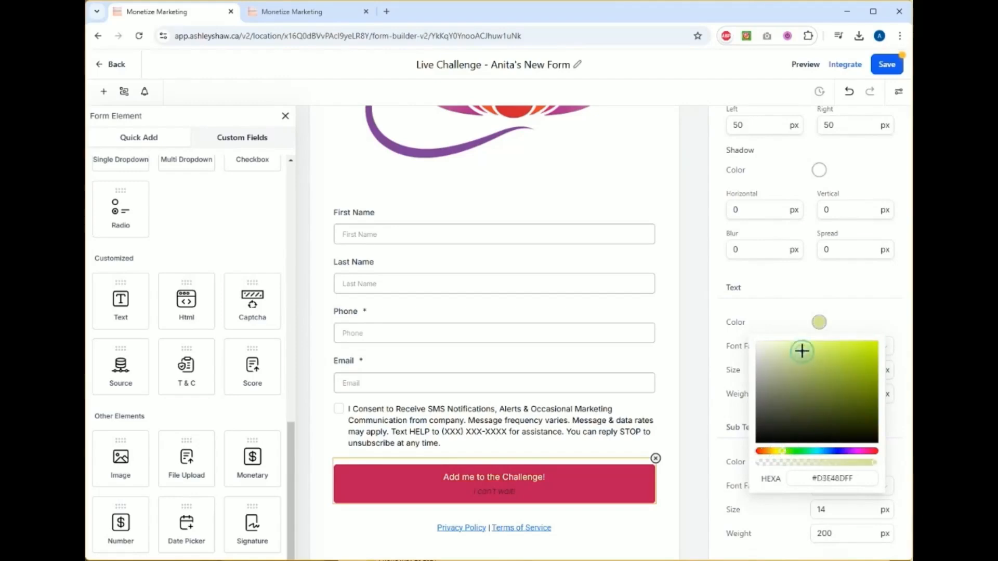
pyautogui.click(788, 348)
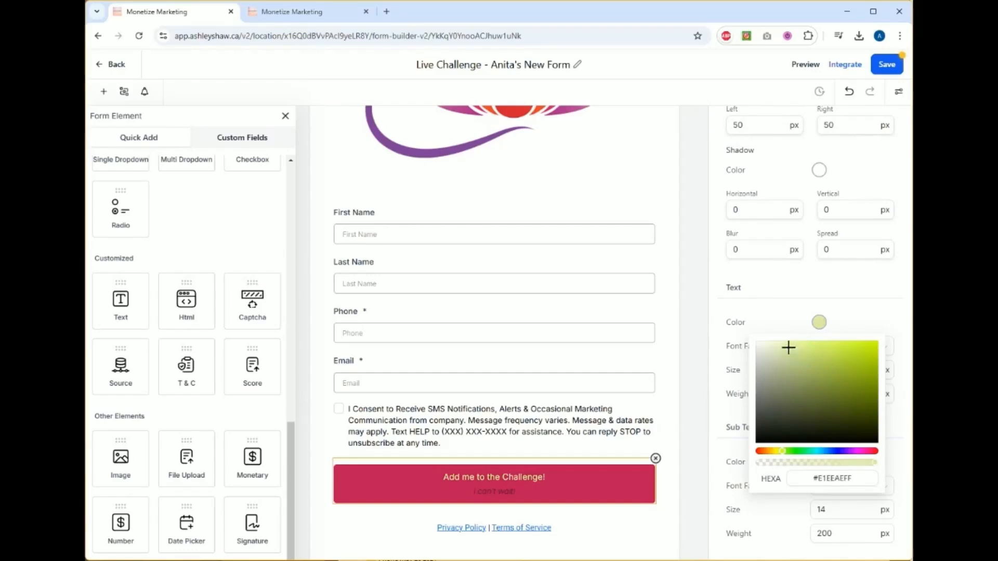
pyautogui.click(855, 452)
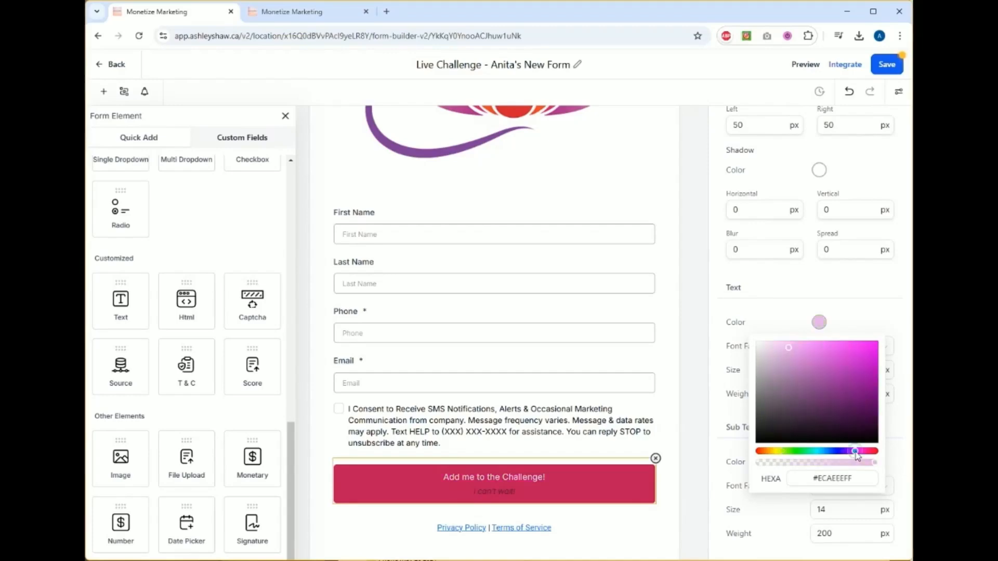
pyautogui.click(861, 452)
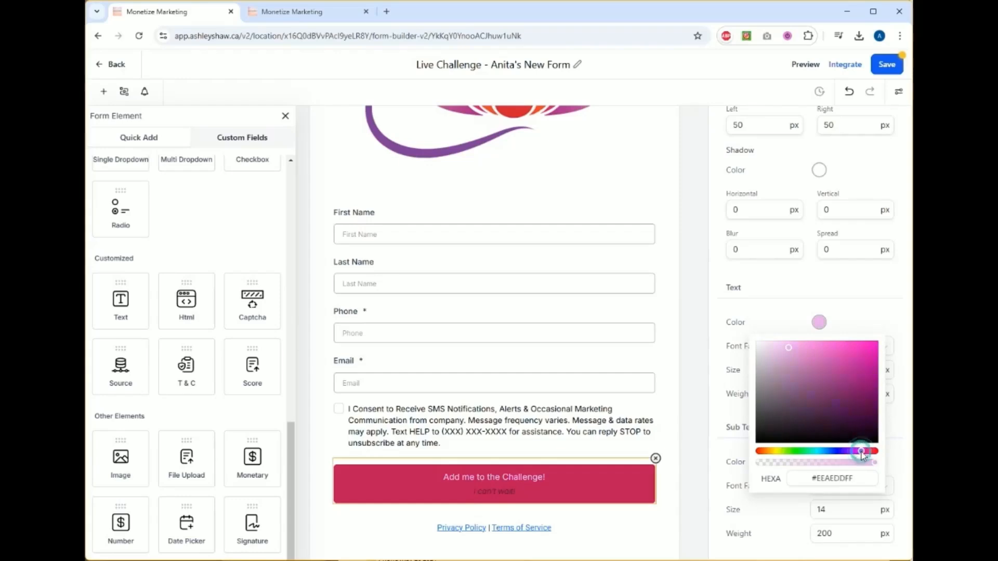
pyautogui.click(777, 452)
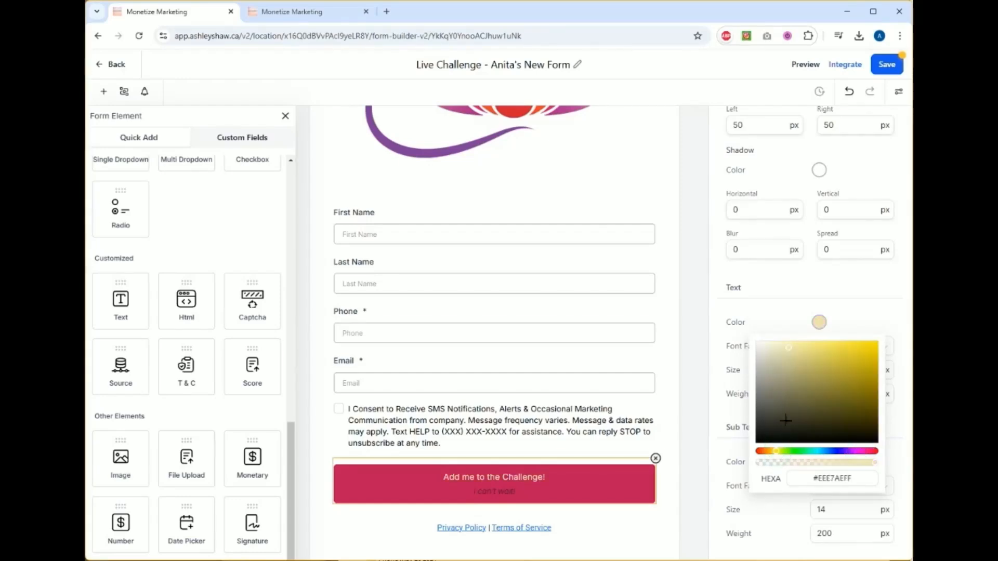
pyautogui.click(847, 294)
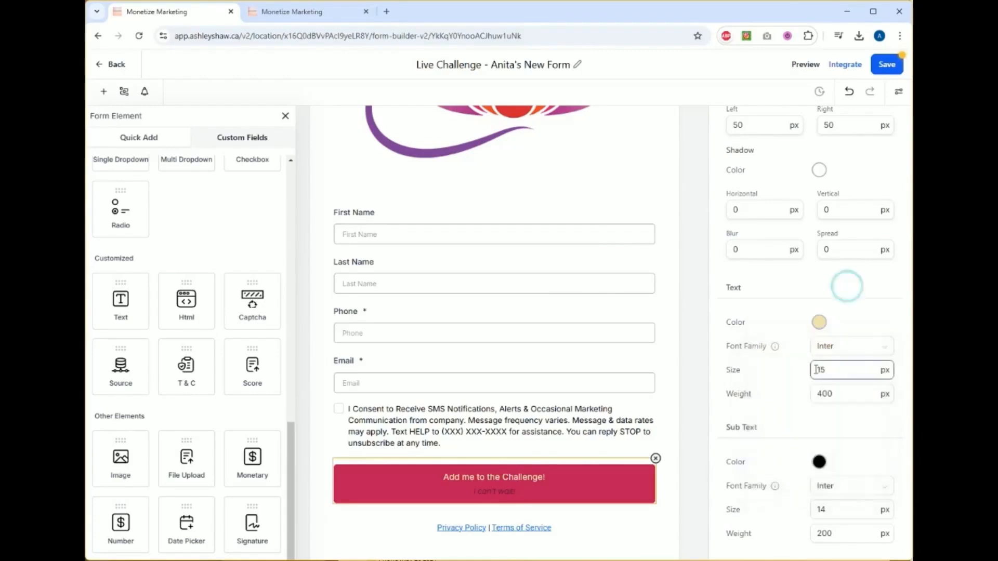
# Step: Set the submit button's main text to the Montserrat font at size 25 px
pyautogui.click(835, 351)
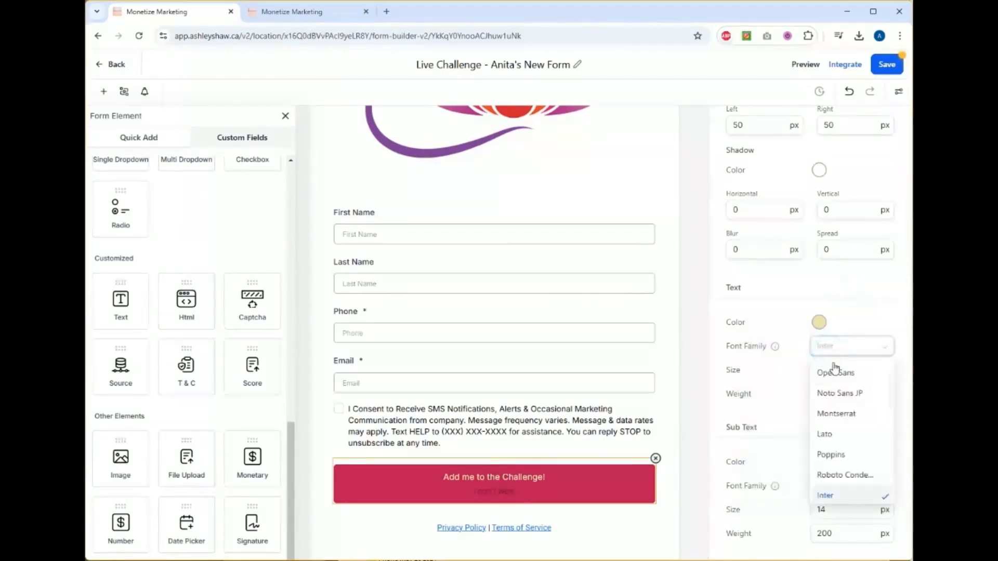
pyautogui.click(838, 414)
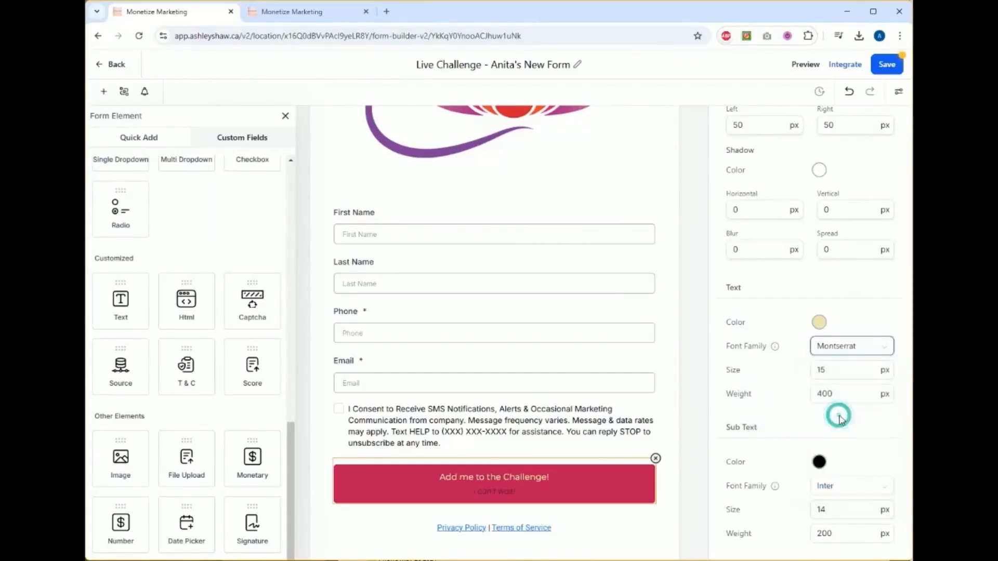
pyautogui.click(824, 369)
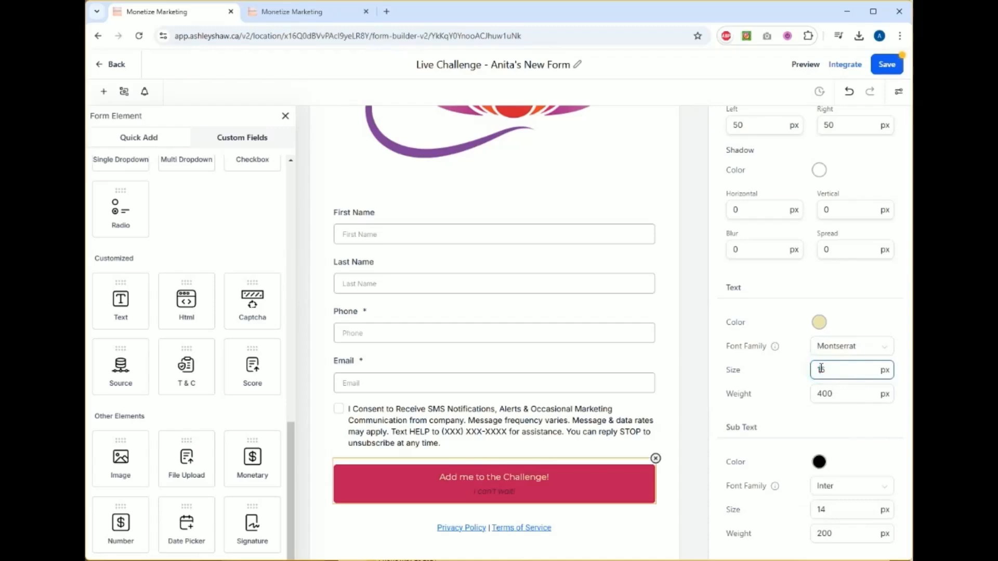
pyautogui.press('BackSpace')
pyautogui.write('2')
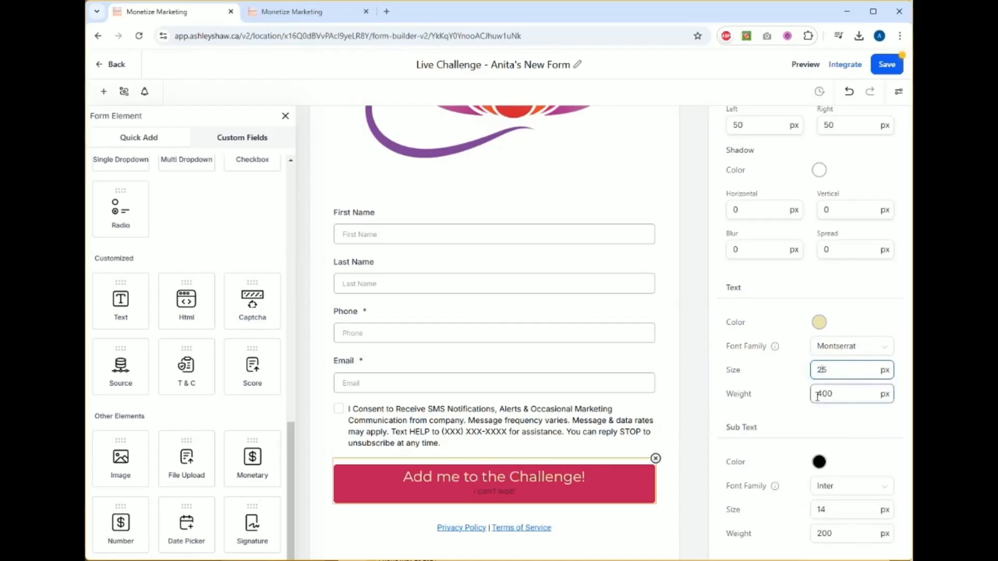
pyautogui.click(801, 429)
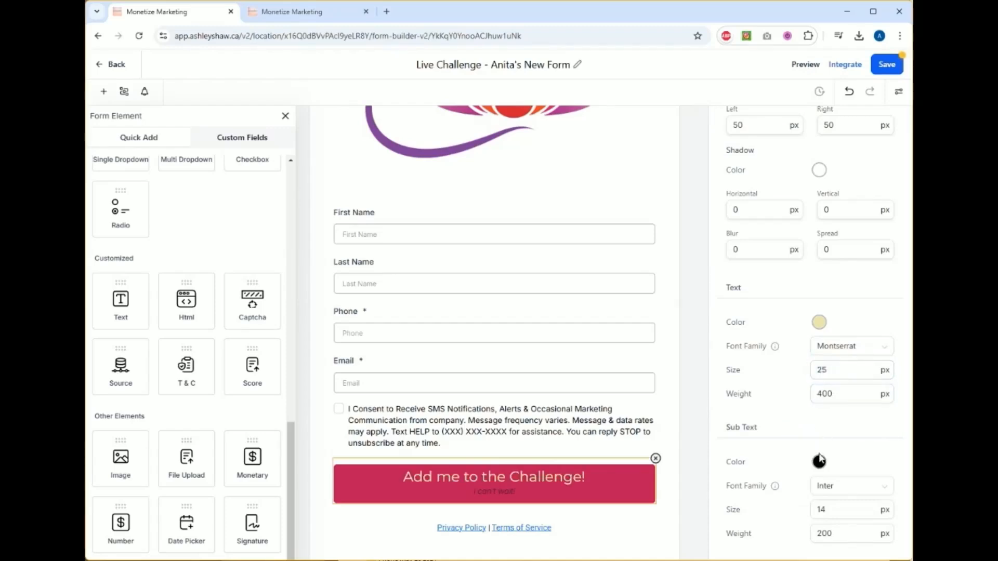
# Step: Set the submit button's sub text colour to light blue #89DEEDFF and its font family to Poppins
pyautogui.click(819, 461)
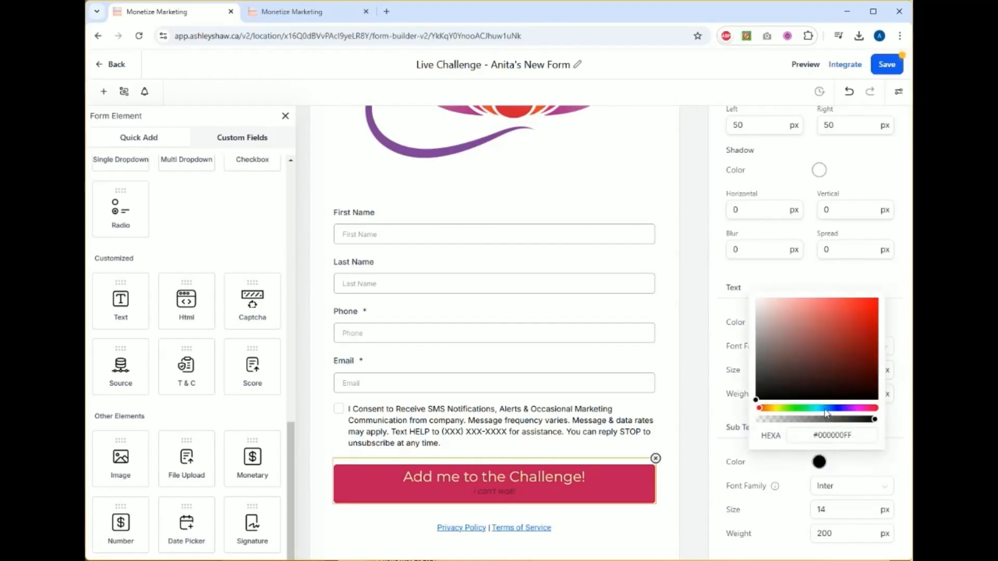
pyautogui.click(820, 408)
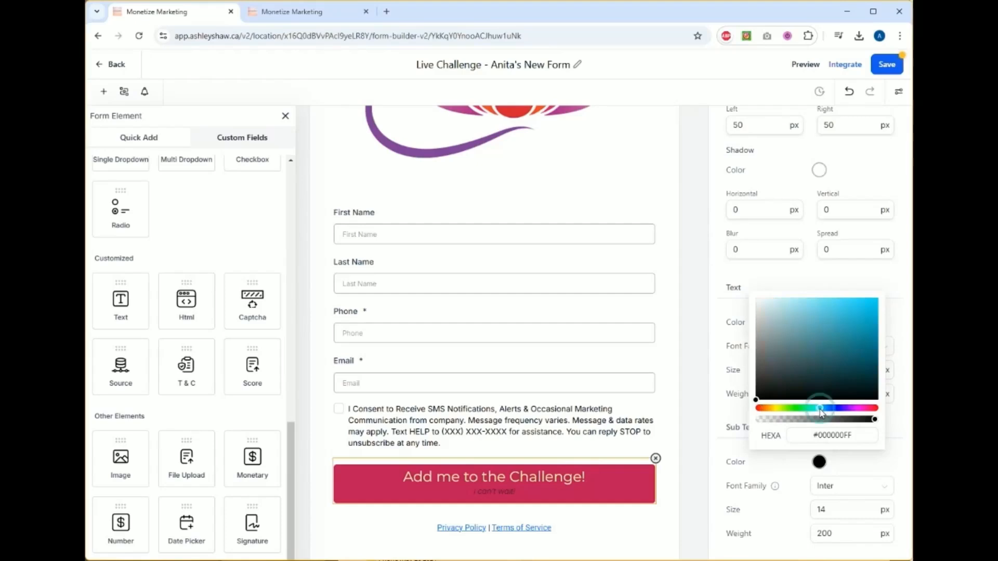
pyautogui.click(826, 308)
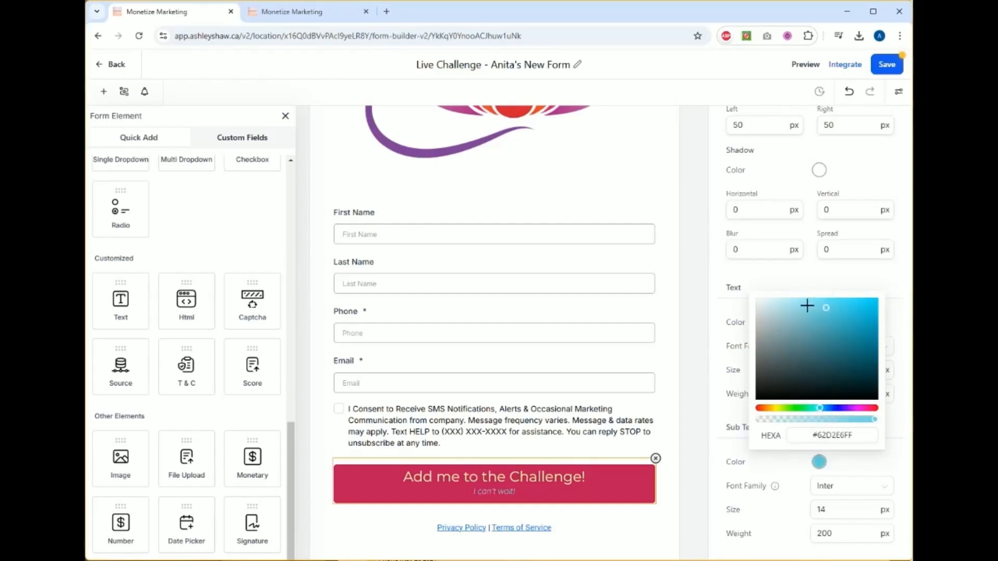
pyautogui.click(808, 305)
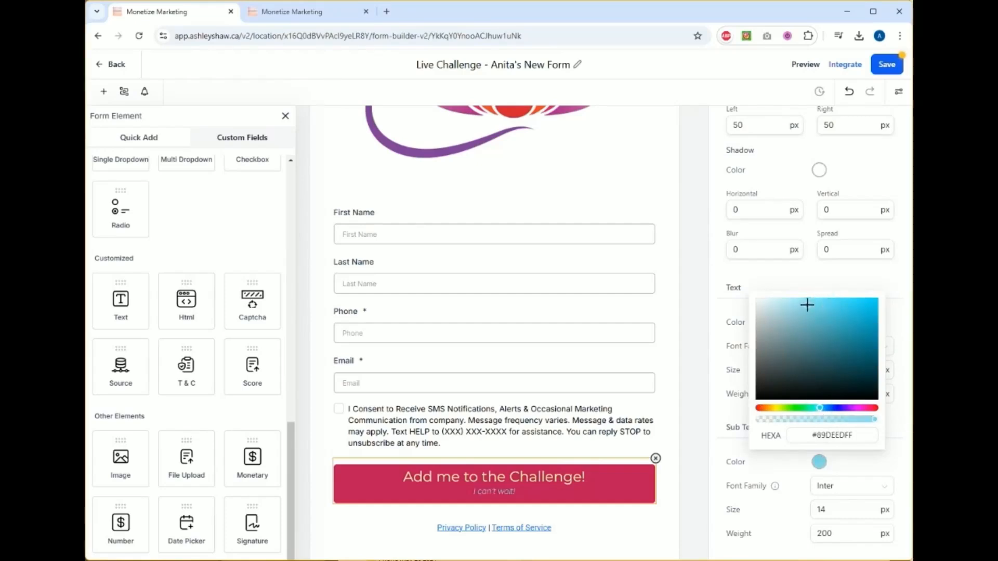
pyautogui.click(730, 450)
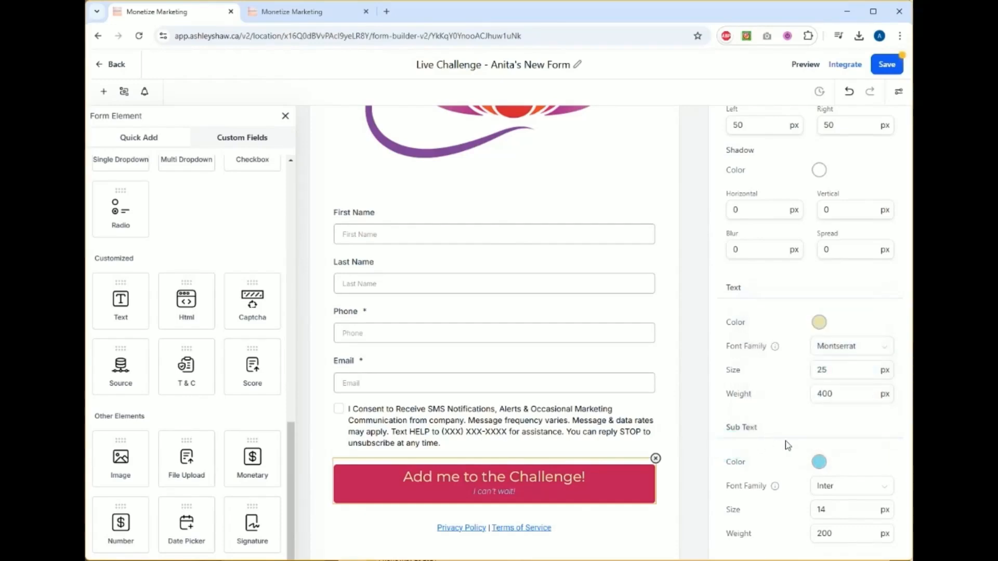
pyautogui.click(826, 487)
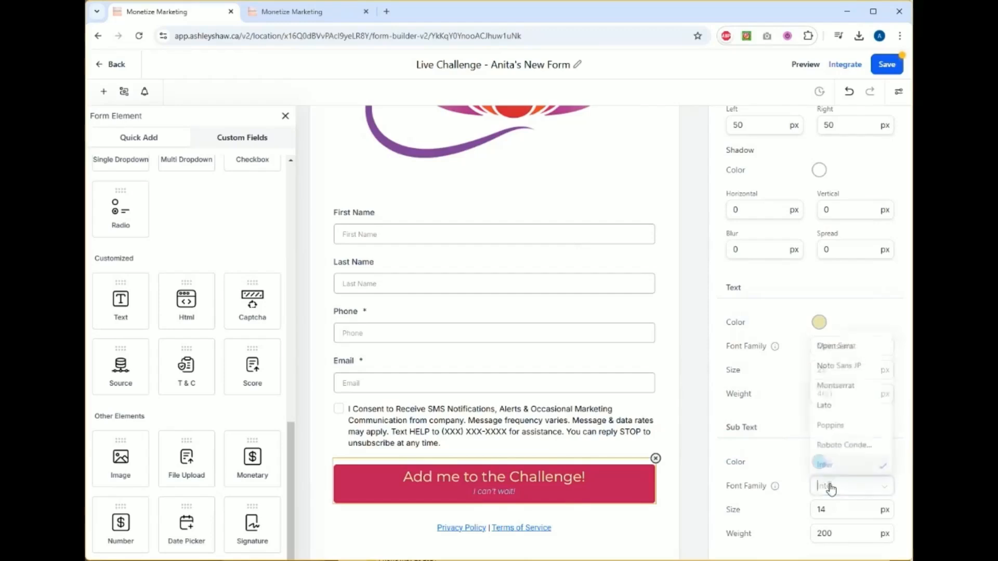
pyautogui.click(853, 426)
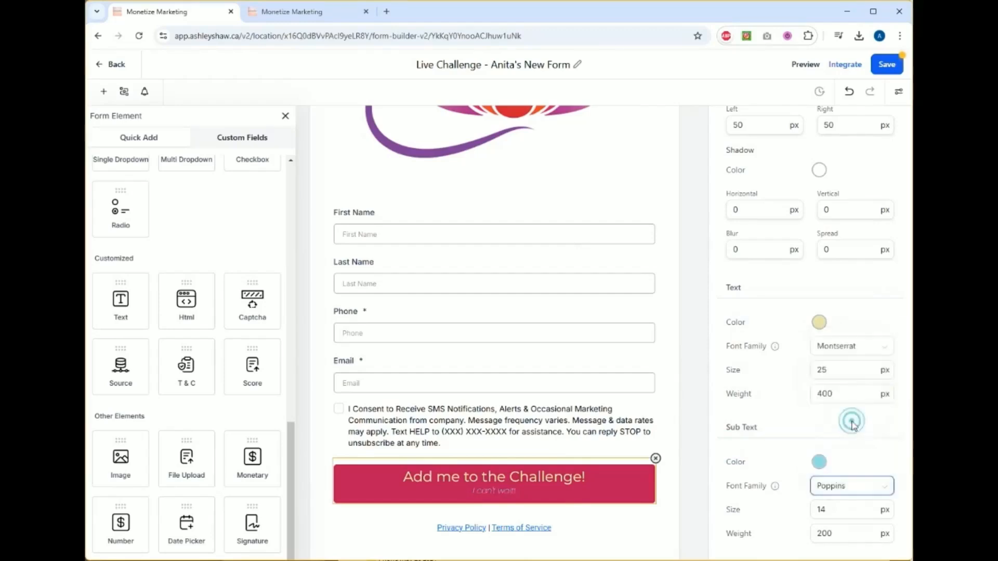
# Step: Try the Playfair Display and Garamond fonts on the submit button's sub text
pyautogui.click(846, 486)
pyautogui.scroll(-3, 850, 431)
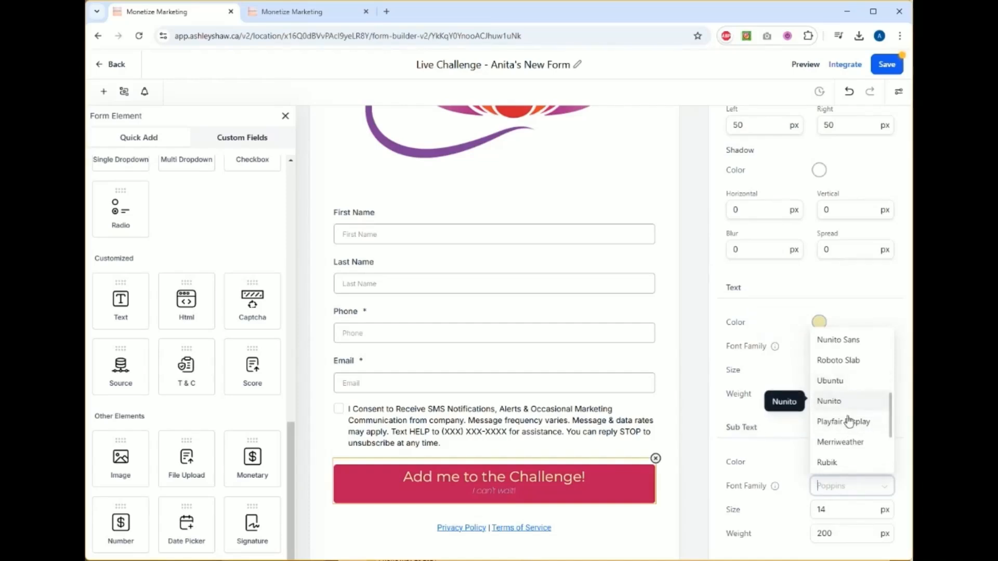
pyautogui.click(848, 420)
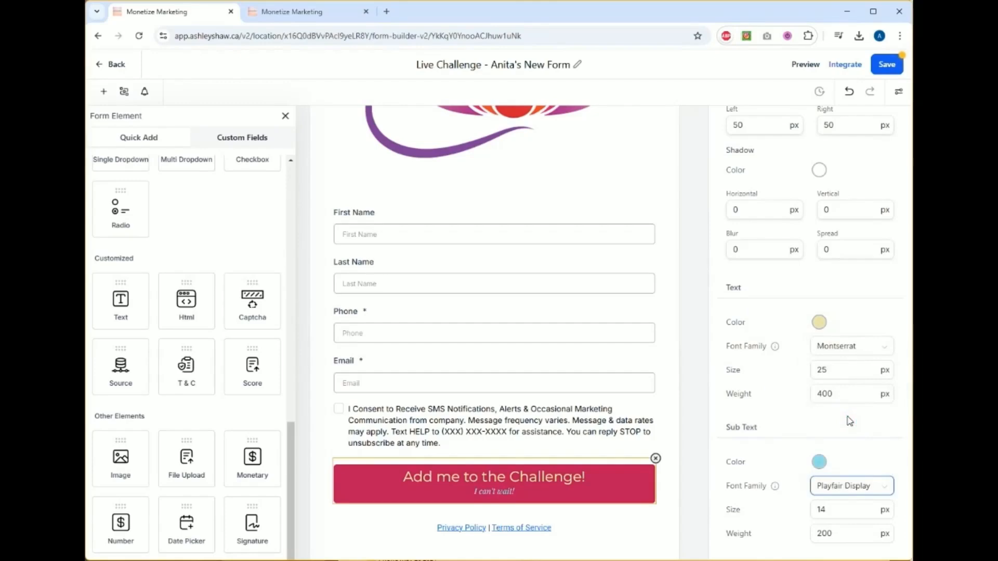
pyautogui.click(857, 486)
pyautogui.scroll(-3, 853, 457)
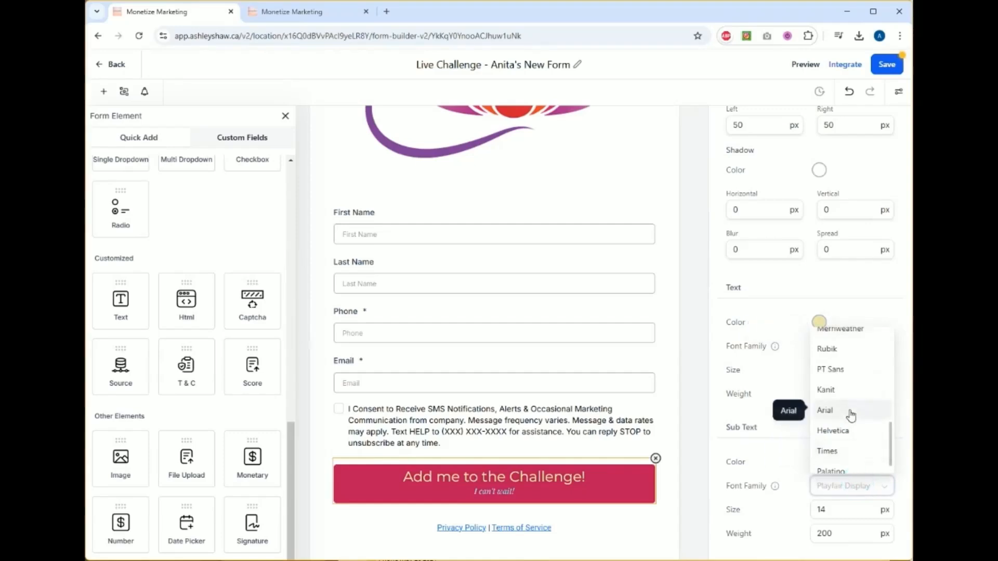
pyautogui.scroll(-1, 851, 414)
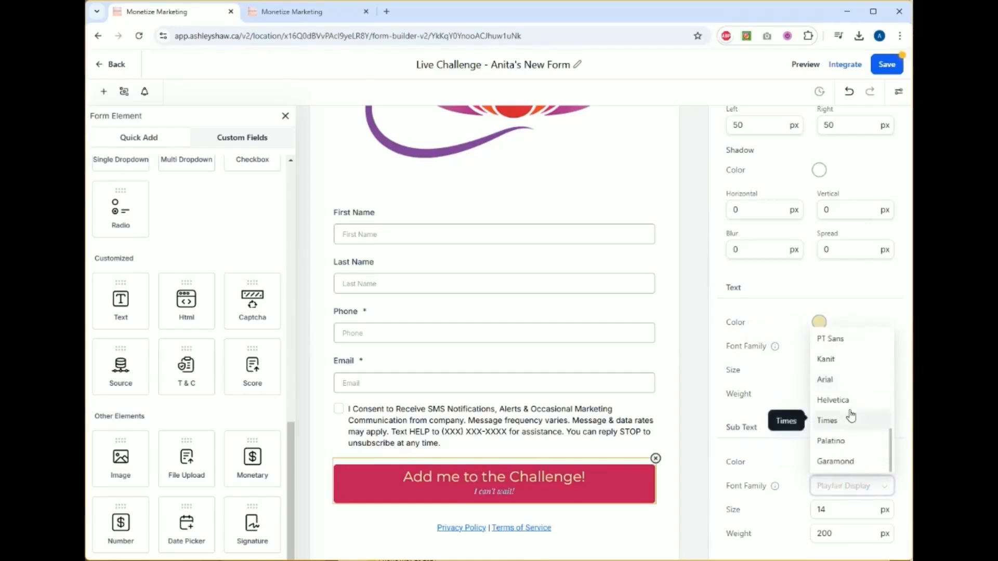
pyautogui.click(847, 464)
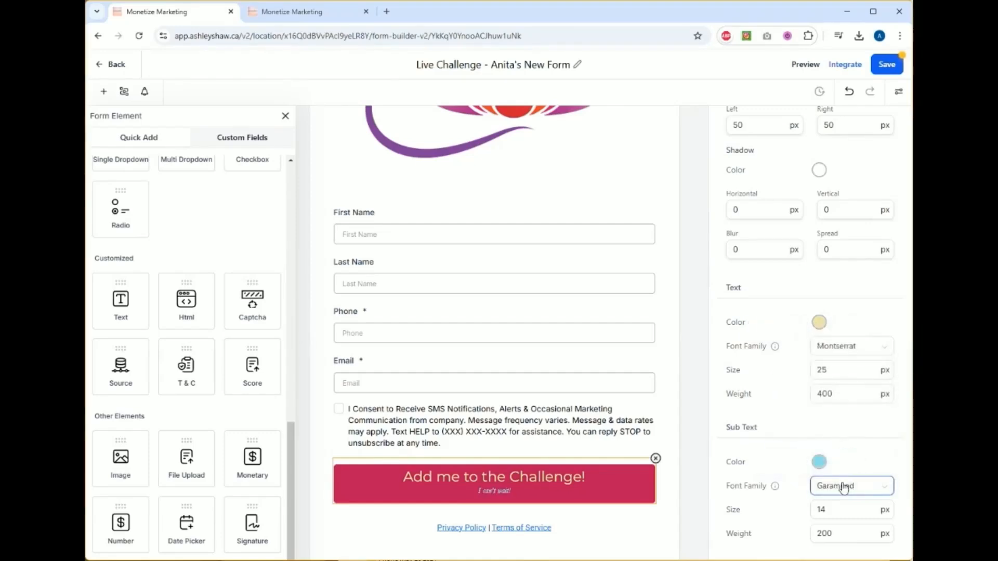
# Step: Set the submit button's sub text to the Nunito font at size 16 px
pyautogui.click(844, 487)
pyautogui.scroll(3, 845, 438)
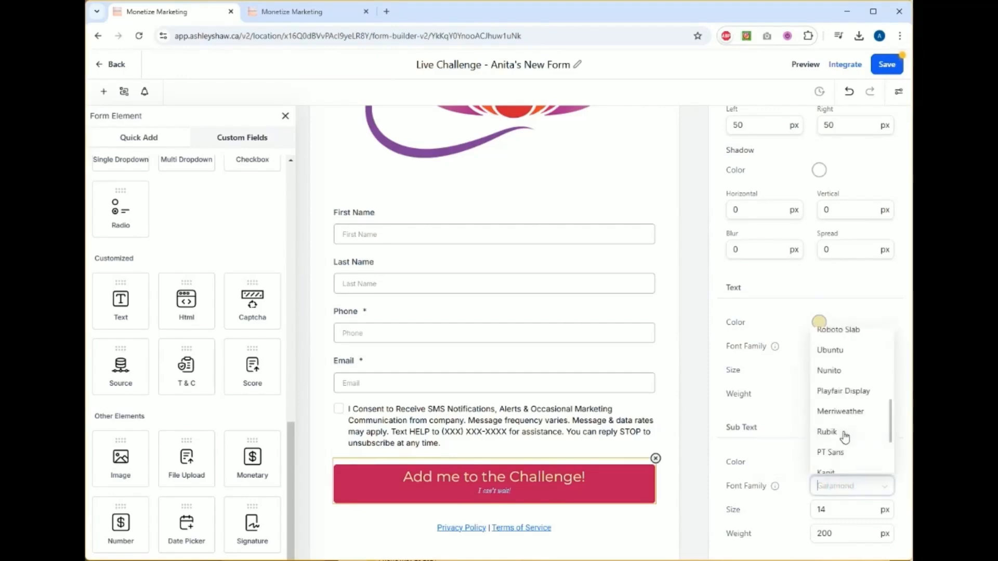
pyautogui.click(847, 371)
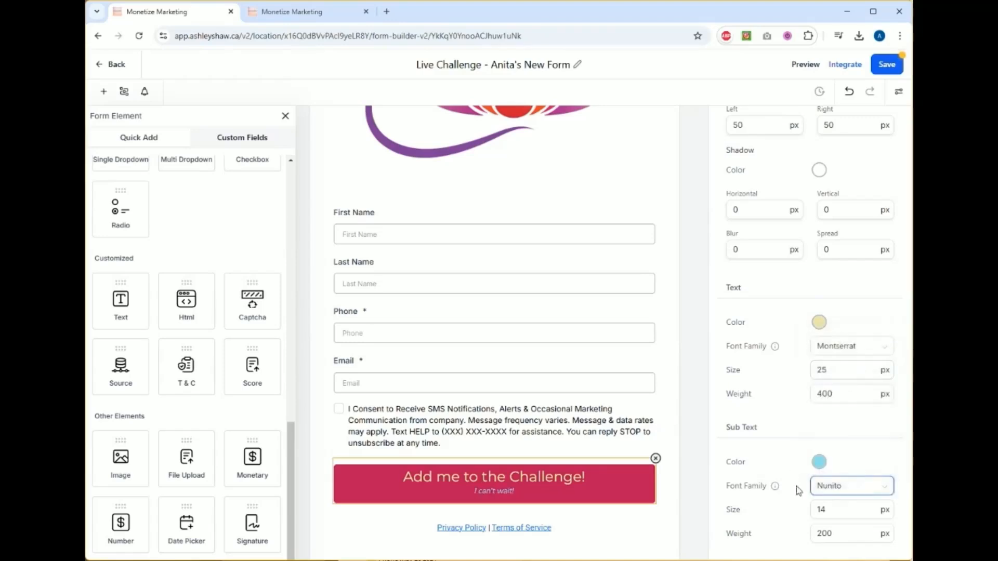
pyautogui.click(825, 510)
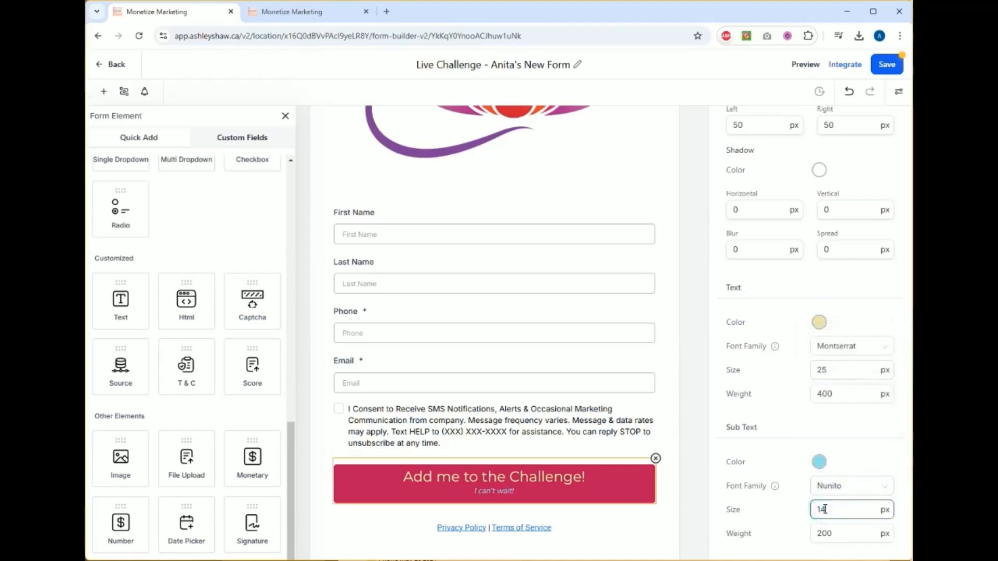
pyautogui.press('BackSpace')
pyautogui.write('6')
pyautogui.click(691, 486)
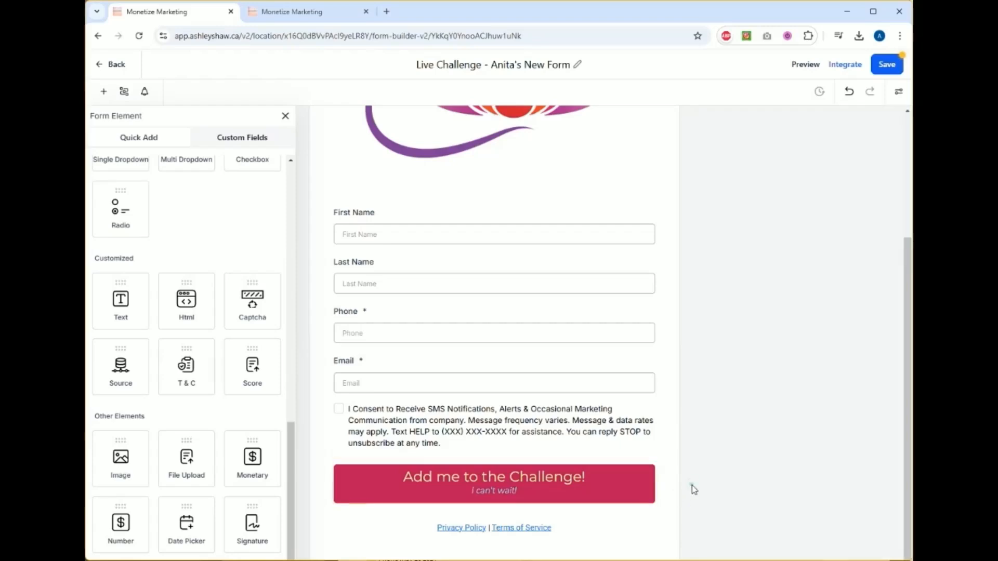
# Step: Review the style settings of the Privacy Policy and Terms of Service text element below the submit button
pyautogui.click(566, 520)
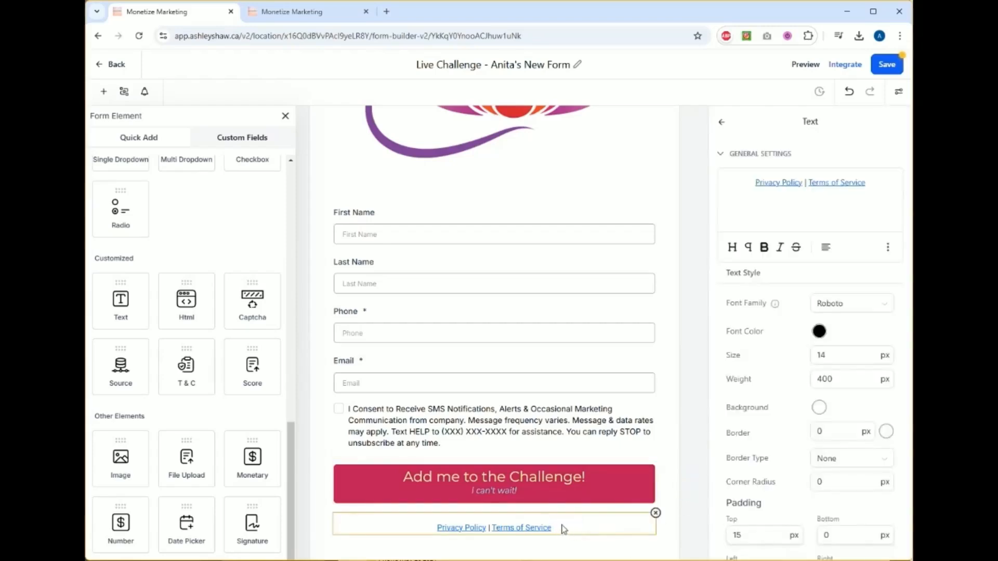
pyautogui.click(574, 527)
pyautogui.scroll(-3, 781, 344)
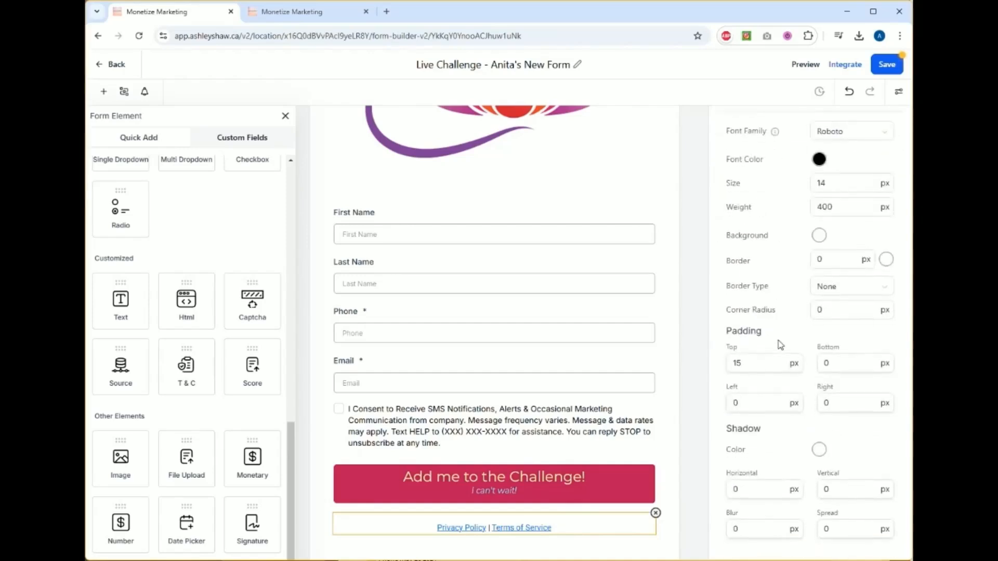
pyautogui.click(323, 430)
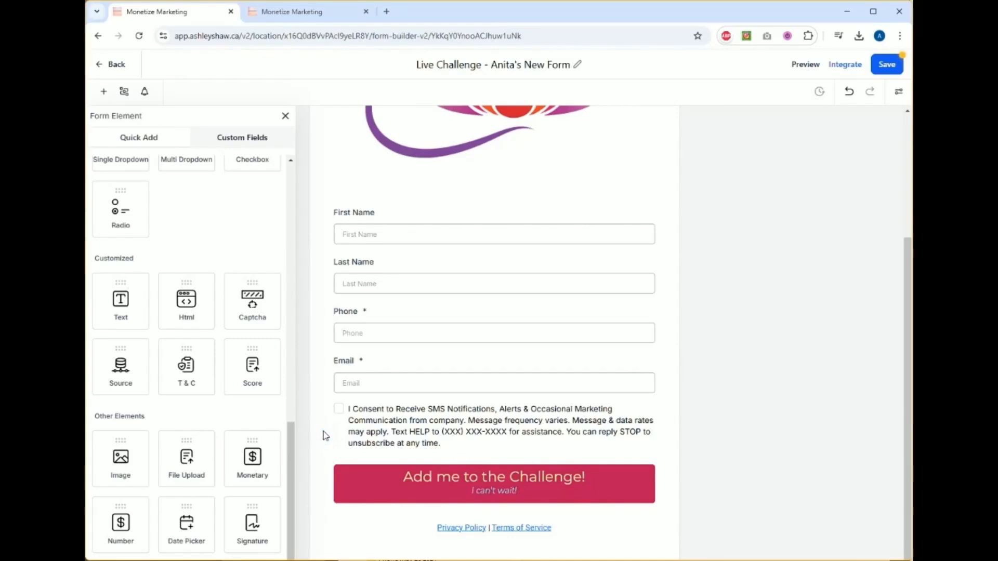
# Step: Add a Text element at the very start of the form, above the lotus logo
pyautogui.scroll(4, 333, 439)
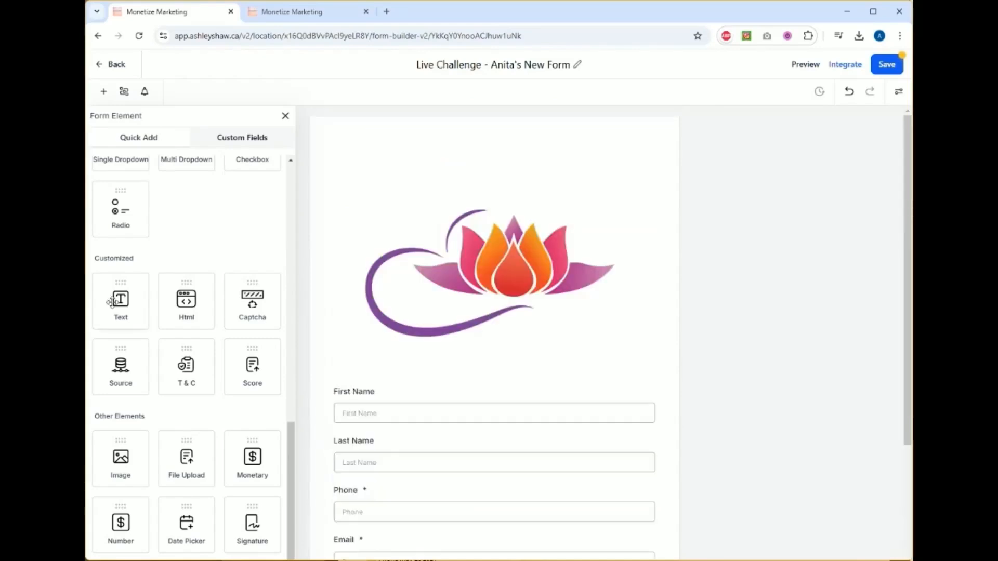
pyautogui.scroll(5, 132, 259)
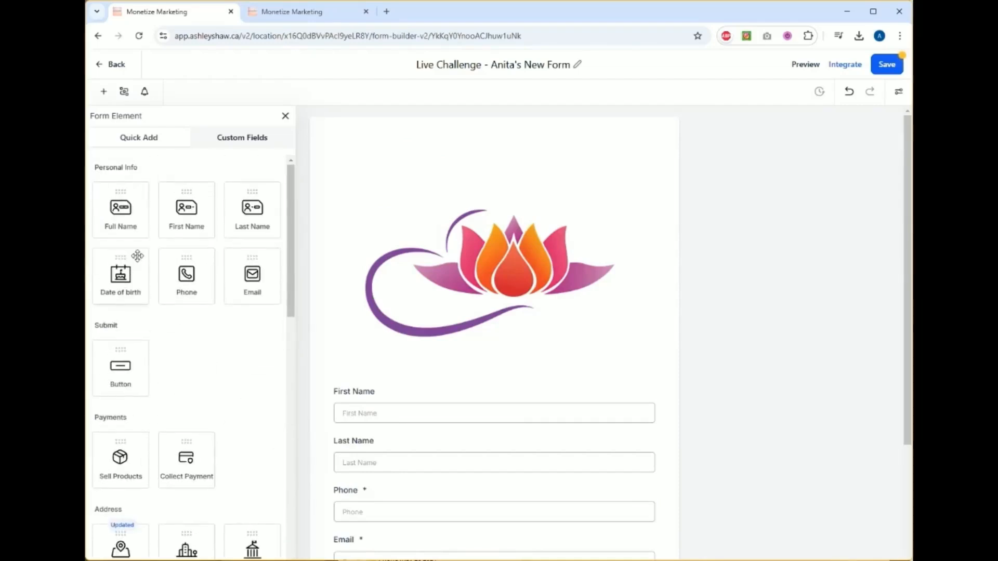
pyautogui.scroll(-2, 156, 307)
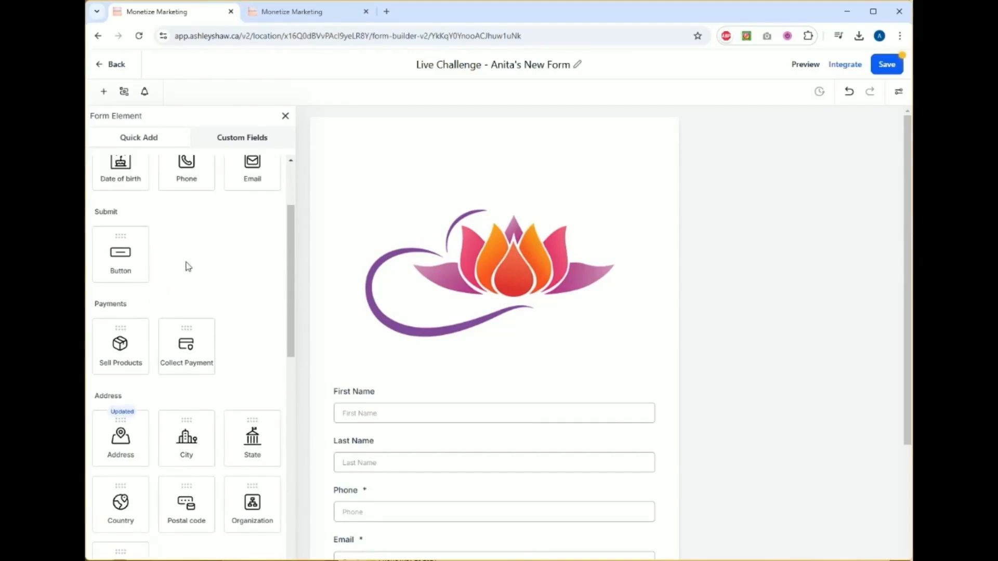
pyautogui.scroll(-6, 186, 266)
pyautogui.scroll(-5, 188, 267)
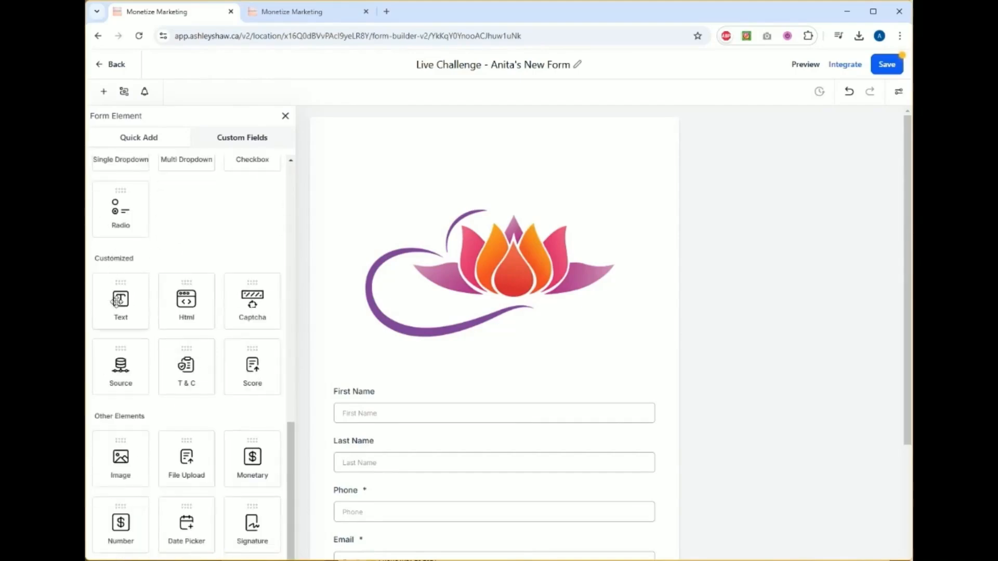
pyautogui.moveTo(120, 315); pyautogui.dragTo(474, 172)
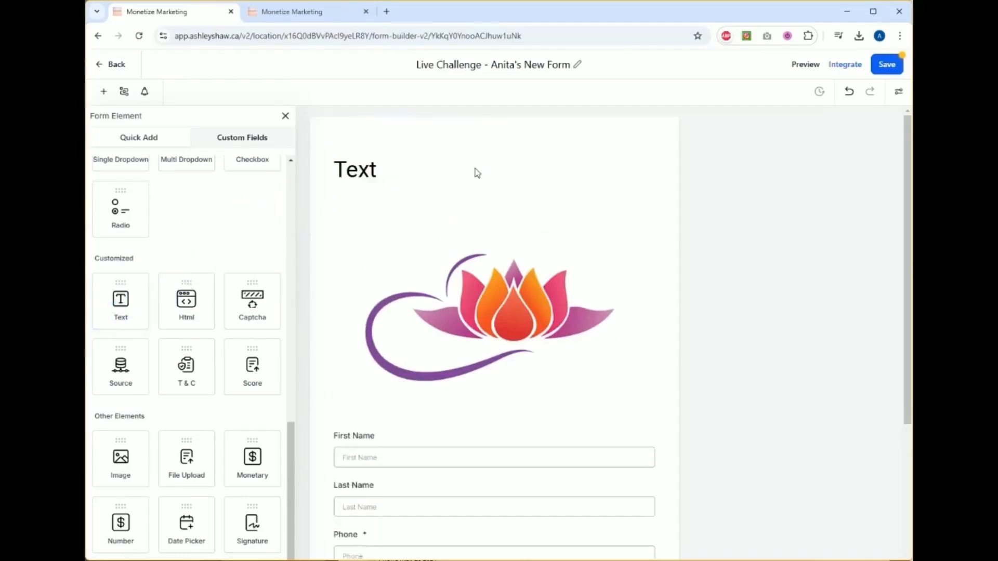
# Step: Replace the new text element's placeholder wording with "Challenge Application"
pyautogui.click(463, 171)
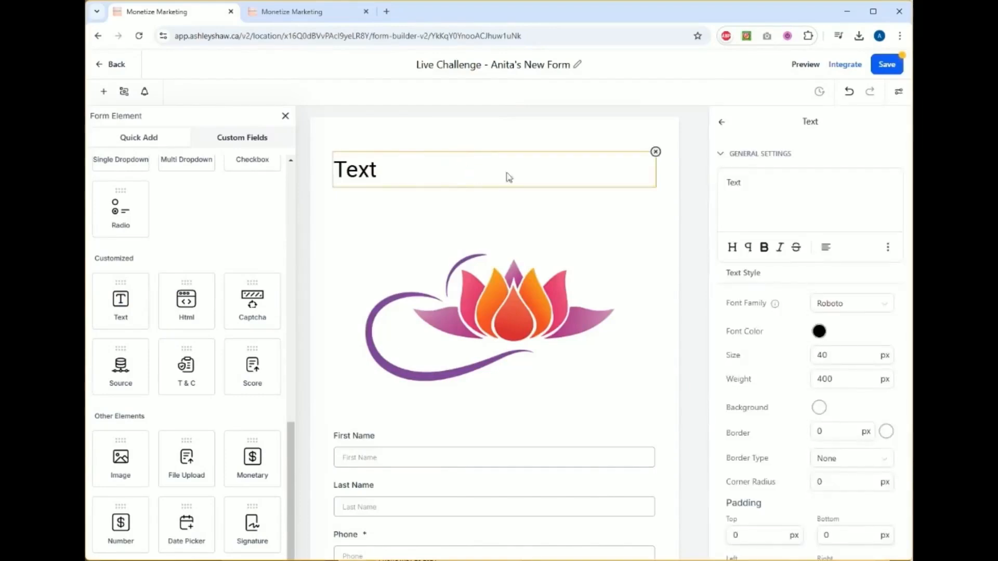
pyautogui.click(759, 192)
pyautogui.press('BackSpace')
pyautogui.press('BackSpace')
pyautogui.press('BackSpace')
pyautogui.press('BackSpace')
pyautogui.write('Ch')
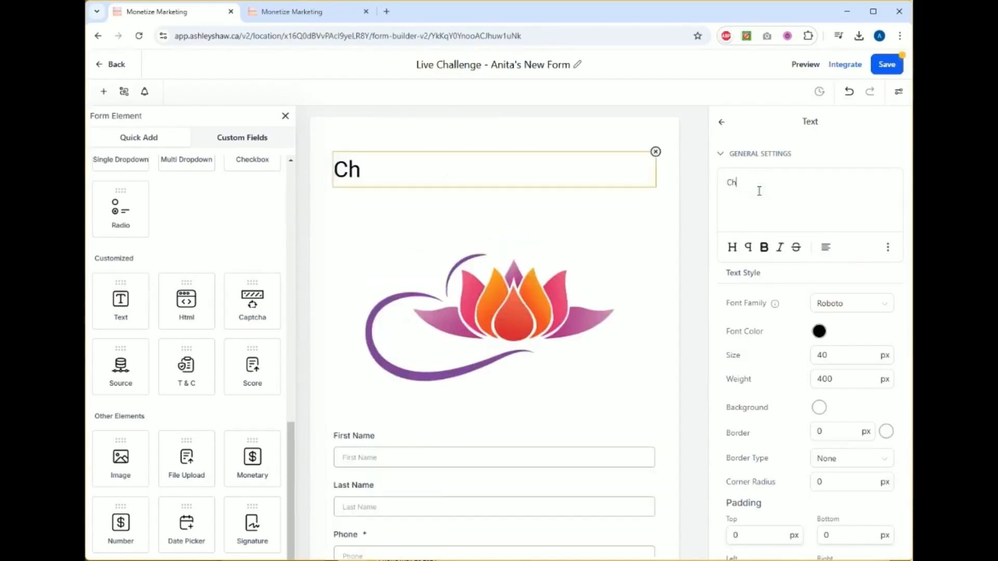
pyautogui.write('allenge Application')
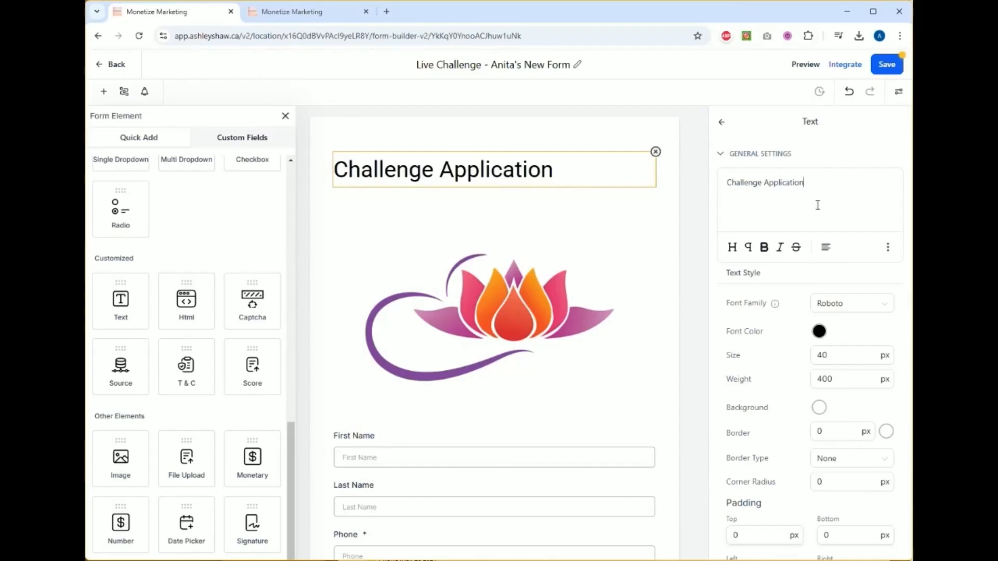
pyautogui.click(825, 189)
pyautogui.click(849, 245)
# Step: Set the Challenge Application heading's font to Montserrat and its font colour to bright pink #F109ABFF
pyautogui.click(842, 308)
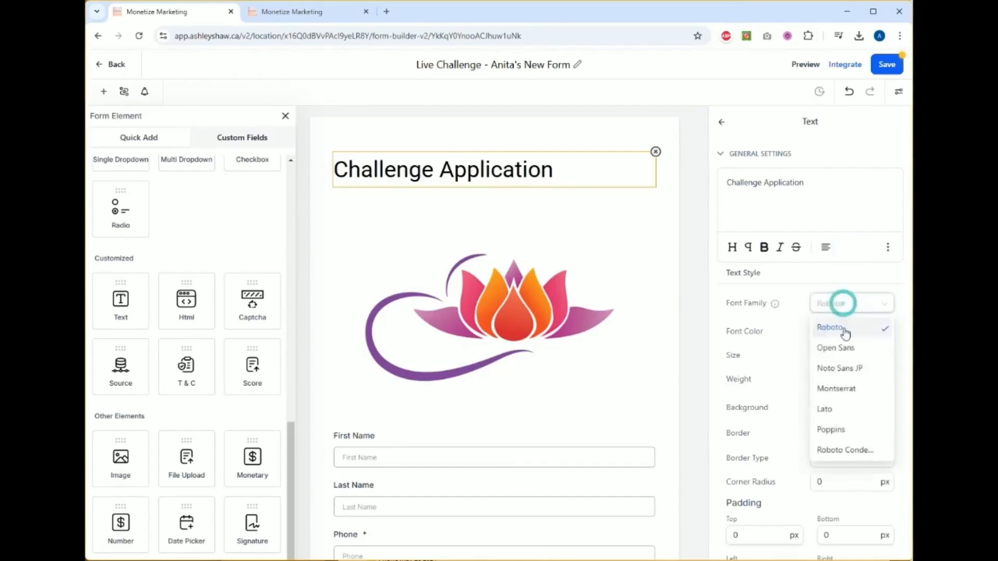
pyautogui.click(844, 390)
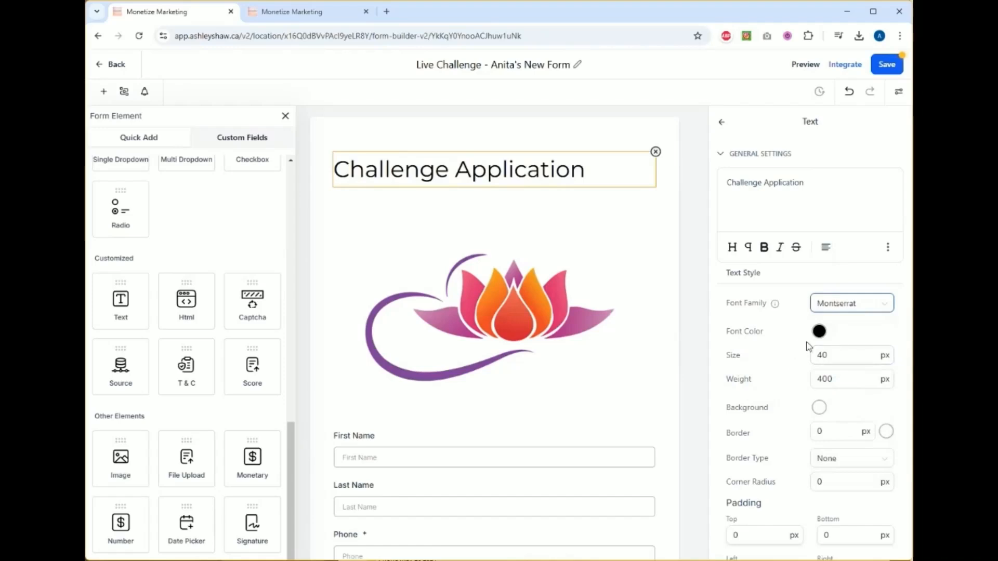
pyautogui.click(819, 331)
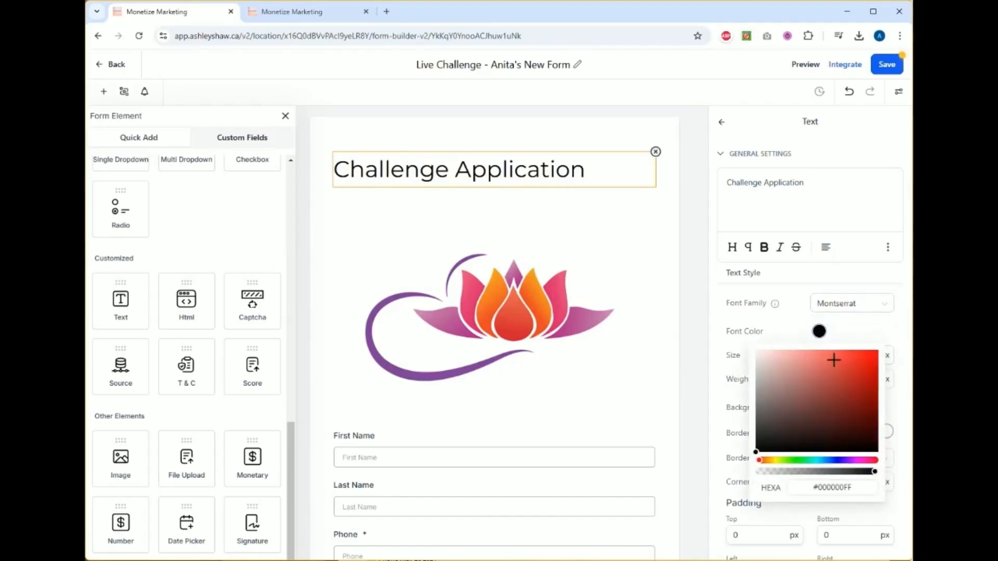
pyautogui.click(833, 359)
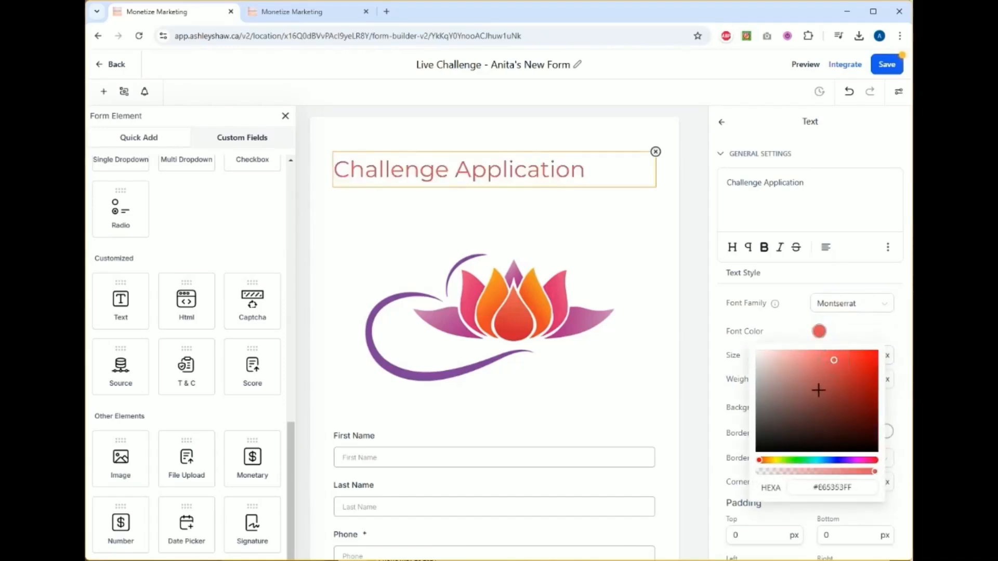
pyautogui.click(863, 461)
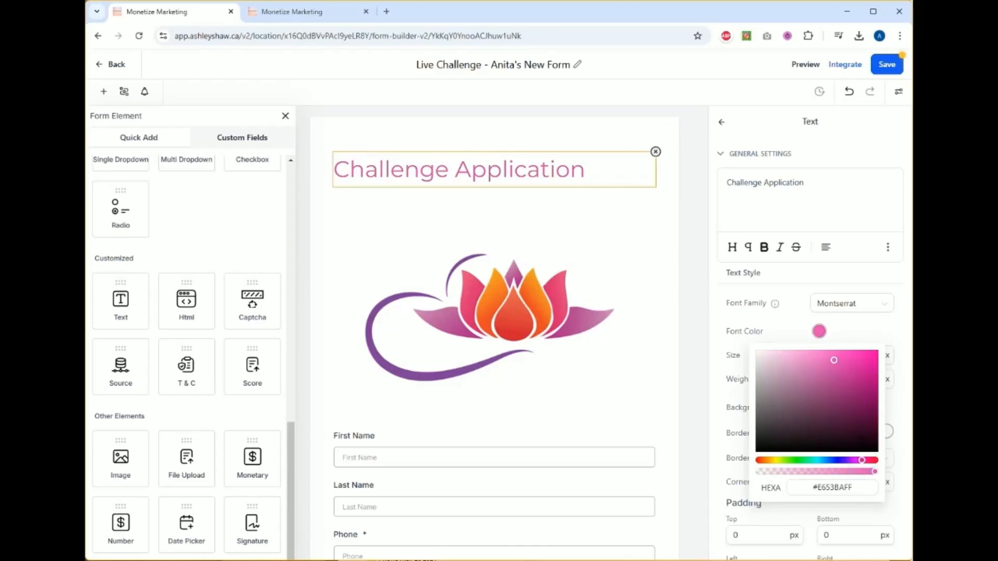
pyautogui.click(873, 355)
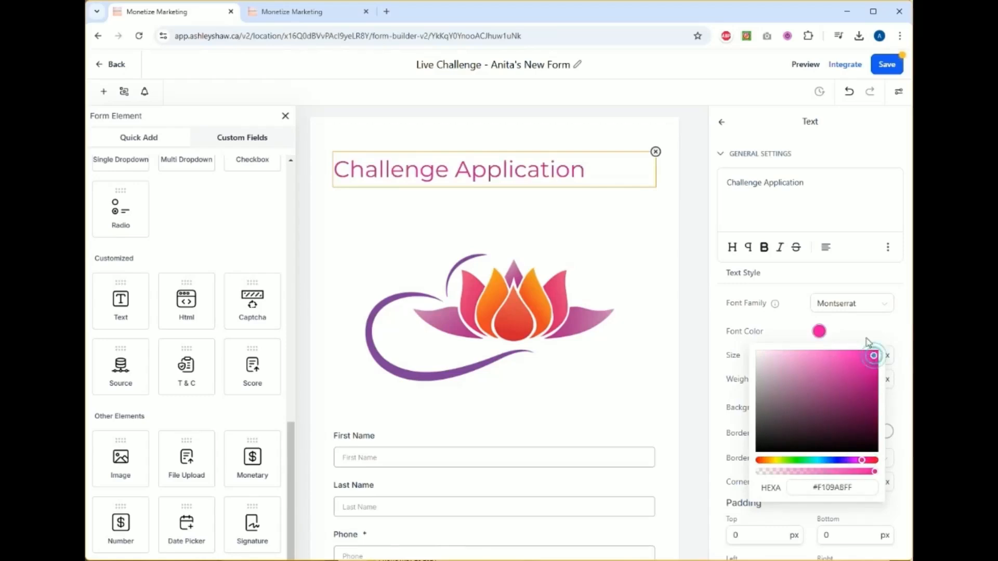
pyautogui.click(867, 320)
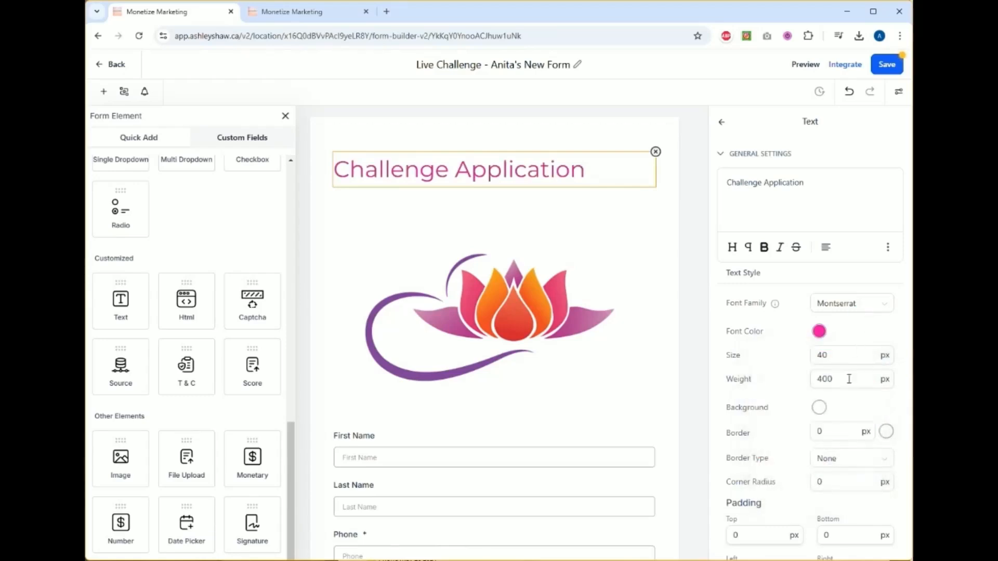
# Step: Set the Challenge Application heading's font weight to 600
pyautogui.scroll(-2, 830, 358)
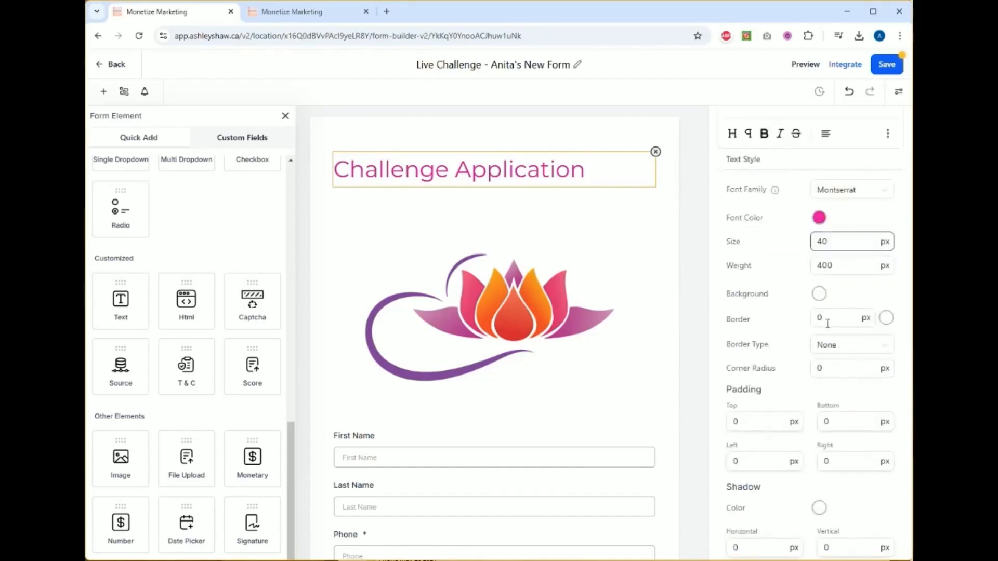
pyautogui.click(822, 266)
pyautogui.moveTo(821, 266); pyautogui.dragTo(818, 266)
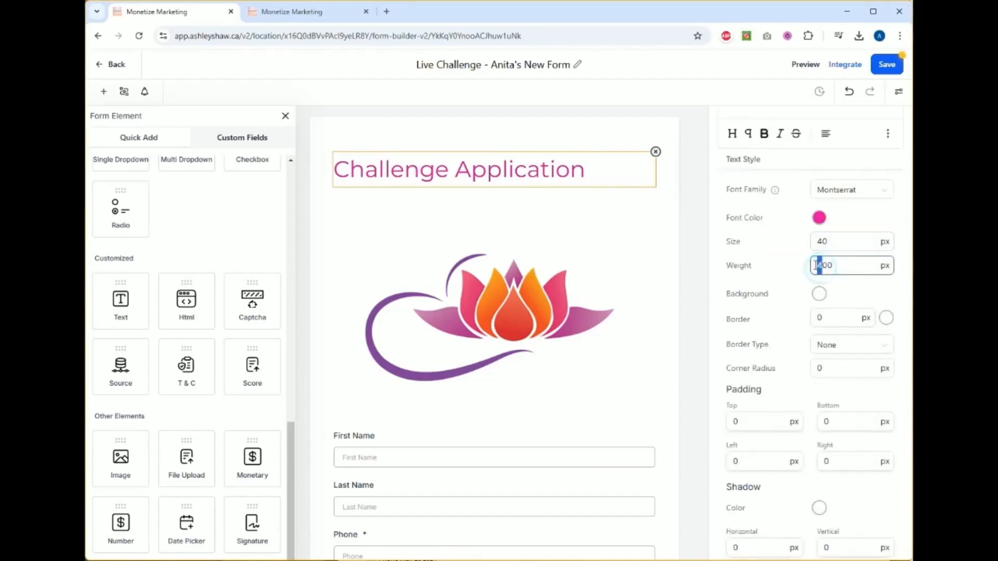
pyautogui.write('6')
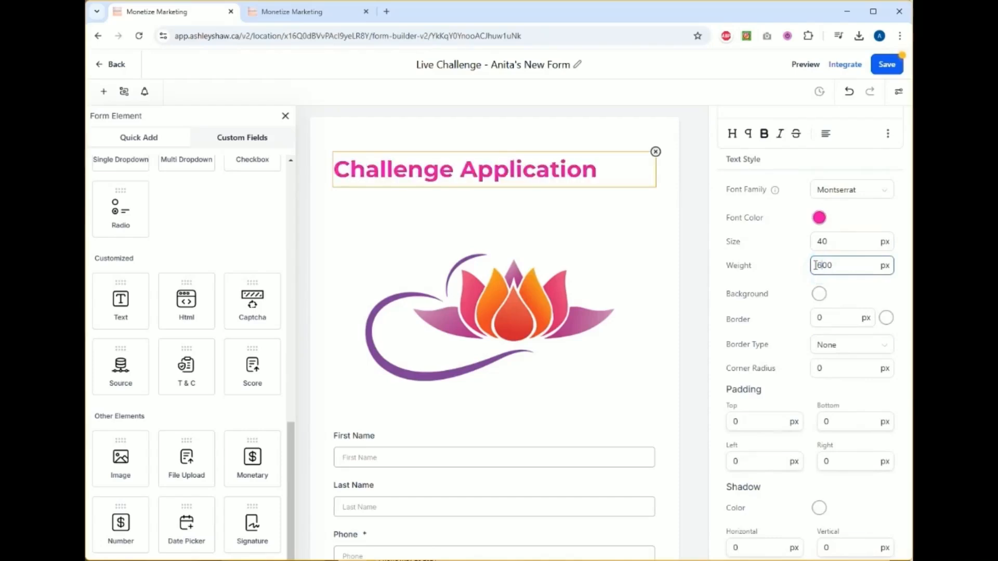
pyautogui.click(800, 297)
# Step: Set the Challenge Application heading's shadow colour to blue #3D56E3FF
pyautogui.scroll(-1, 805, 318)
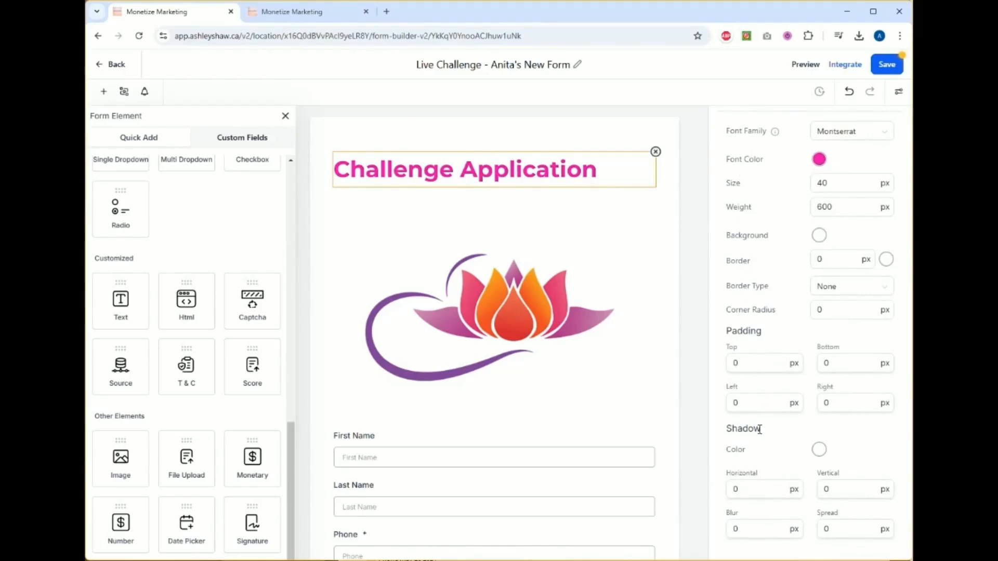
pyautogui.click(819, 449)
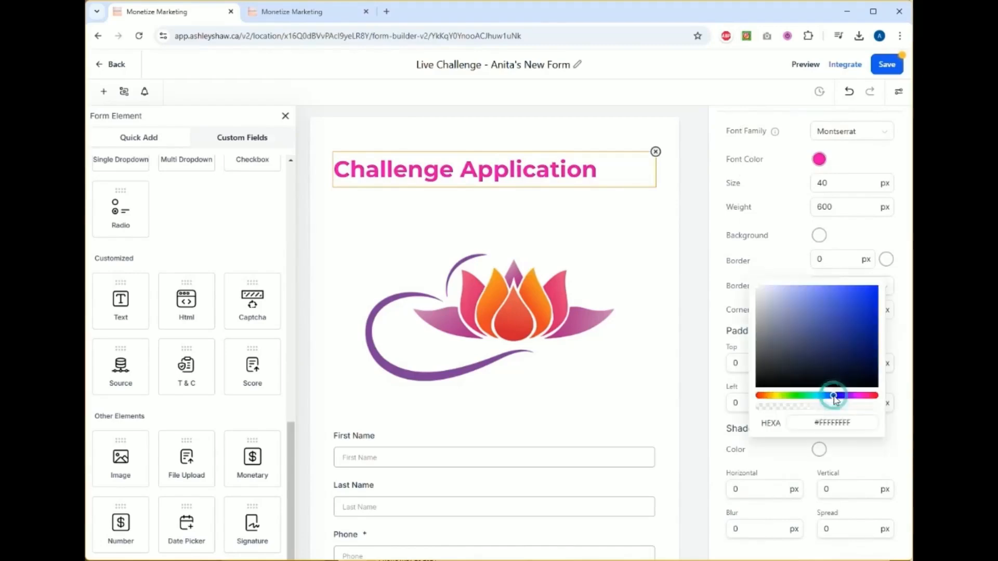
pyautogui.click(809, 450)
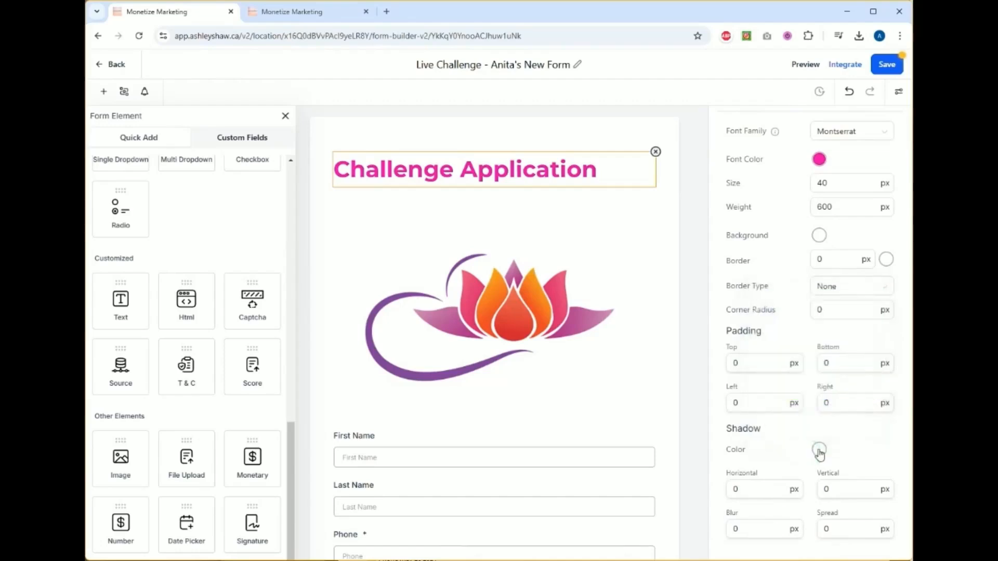
pyautogui.click(817, 450)
pyautogui.click(845, 296)
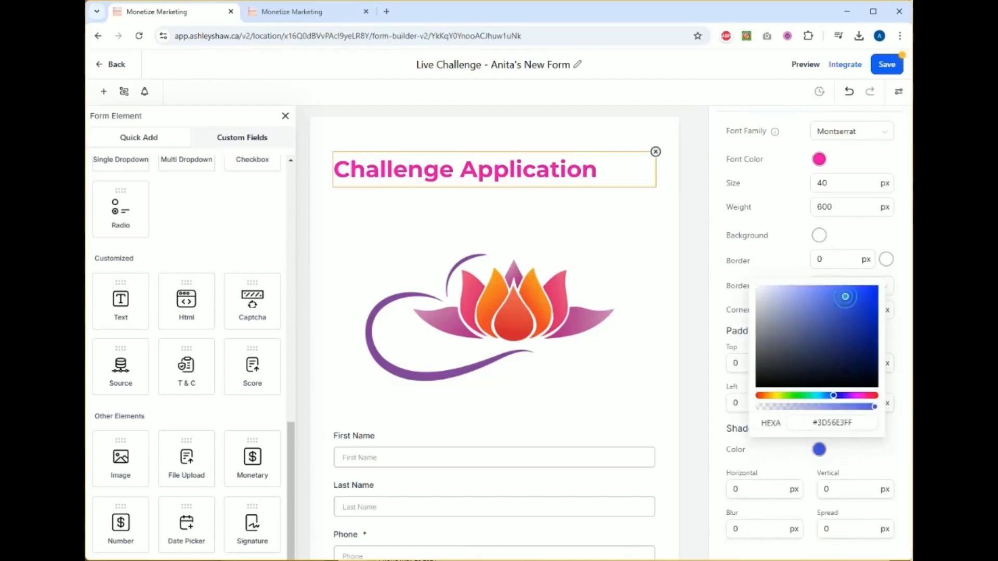
pyautogui.click(845, 455)
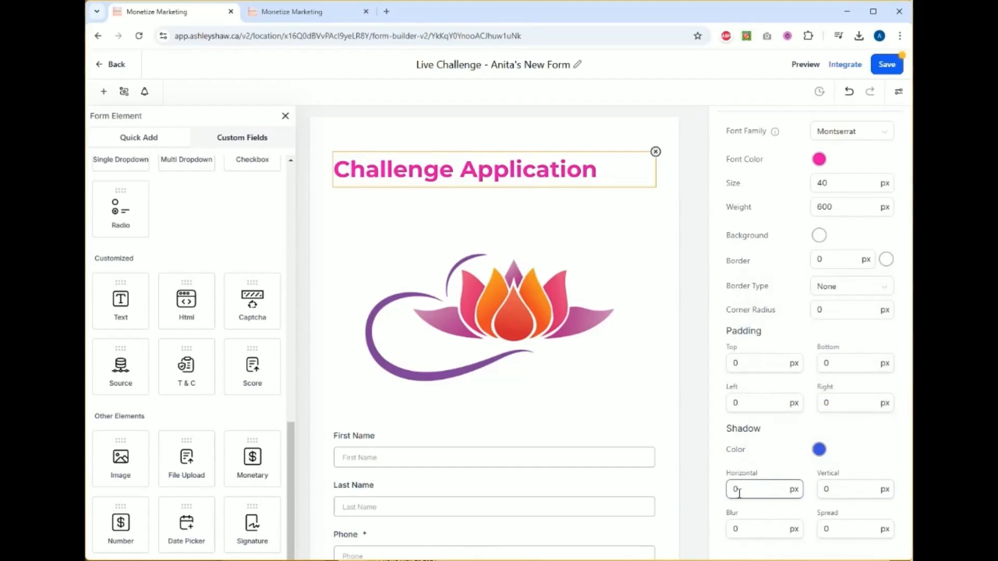
# Step: Set the Challenge Application heading's horizontal and vertical shadow offsets to 2 px each
pyautogui.write('2')
pyautogui.click(825, 492)
pyautogui.doubleClick(834, 489)
pyautogui.write('2')
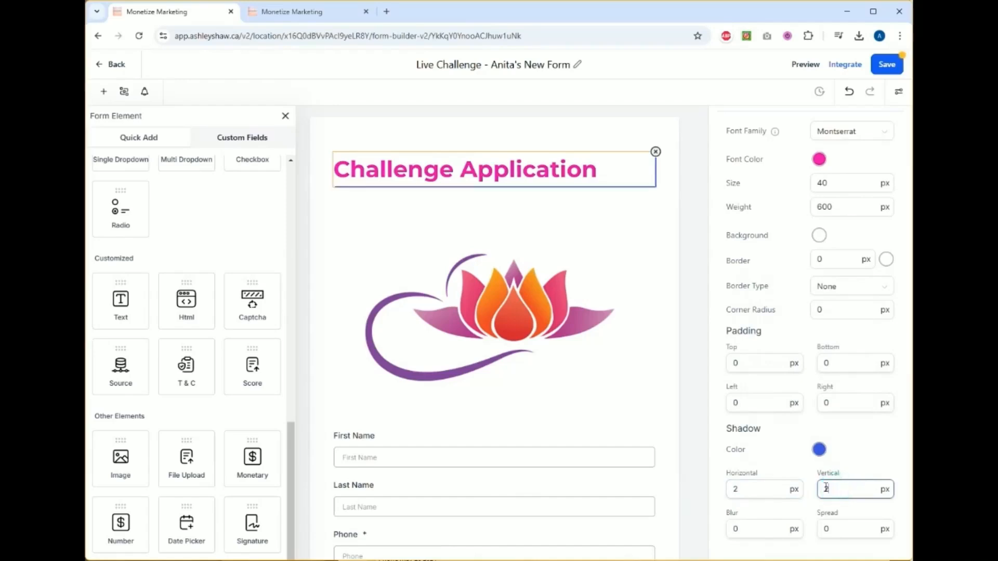
pyautogui.click(703, 330)
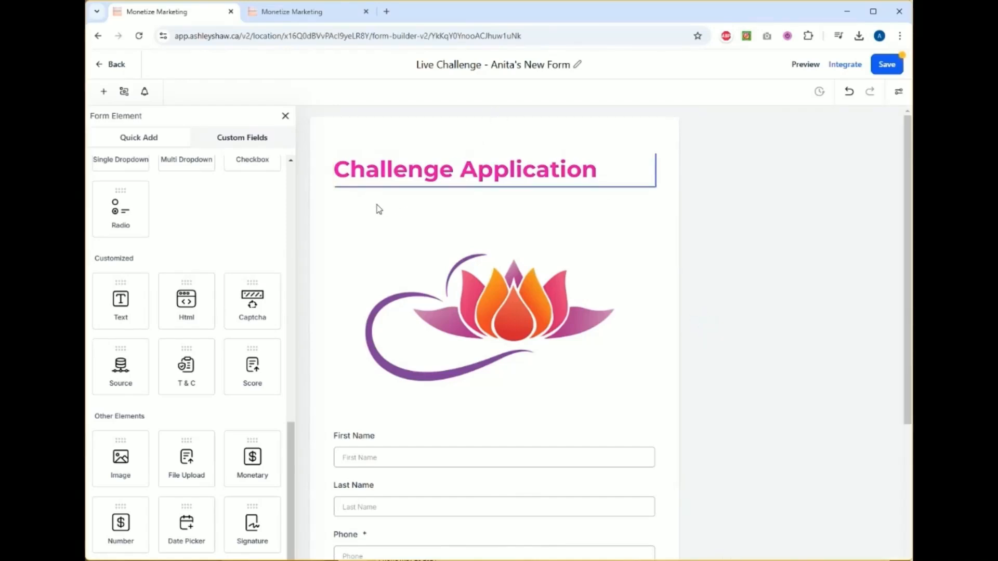
# Step: Change the Challenge Application heading's shadow colour to near-white #F6F6F8FF
pyautogui.click(368, 178)
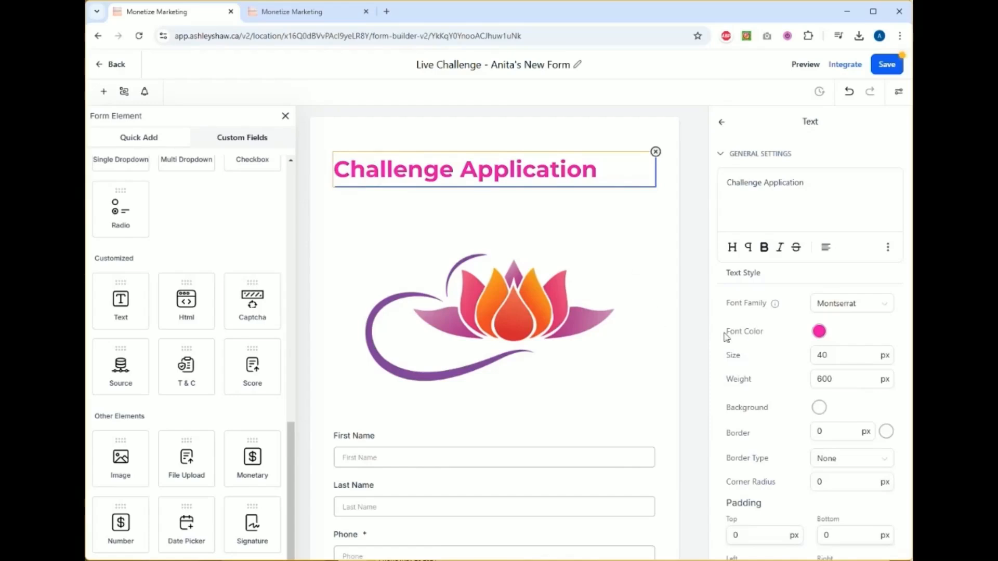
pyautogui.scroll(-3, 744, 346)
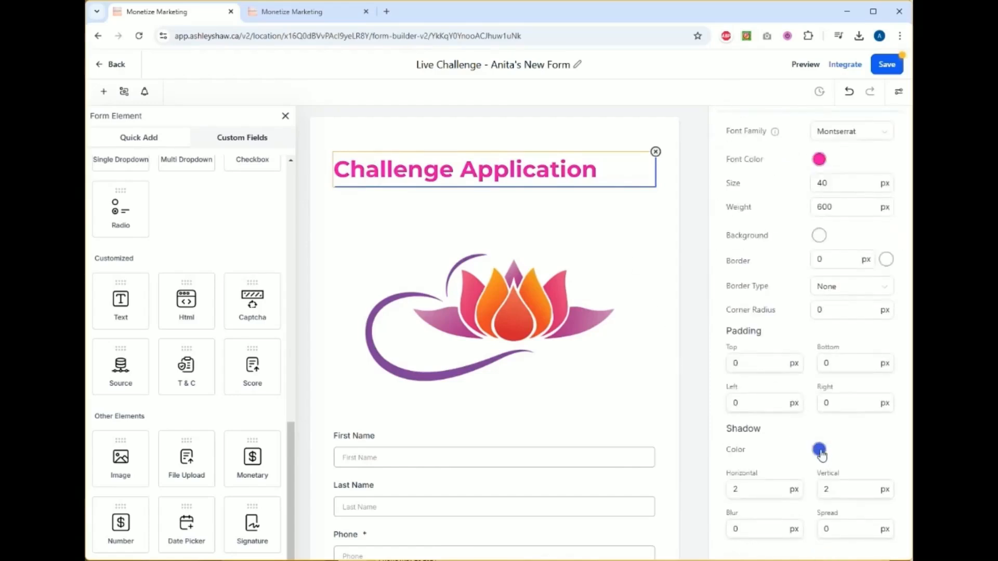
pyautogui.click(818, 449)
pyautogui.click(759, 287)
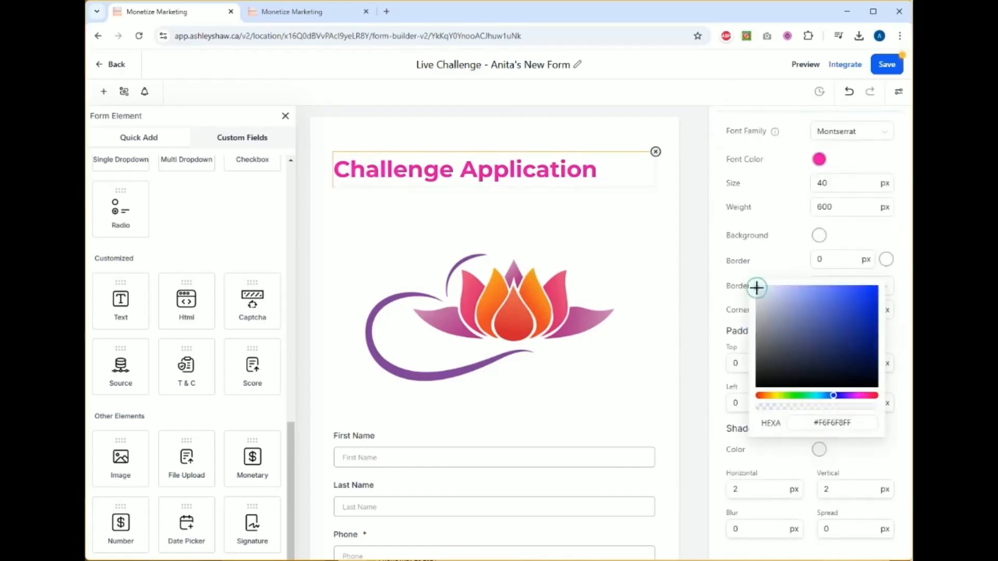
pyautogui.click(778, 231)
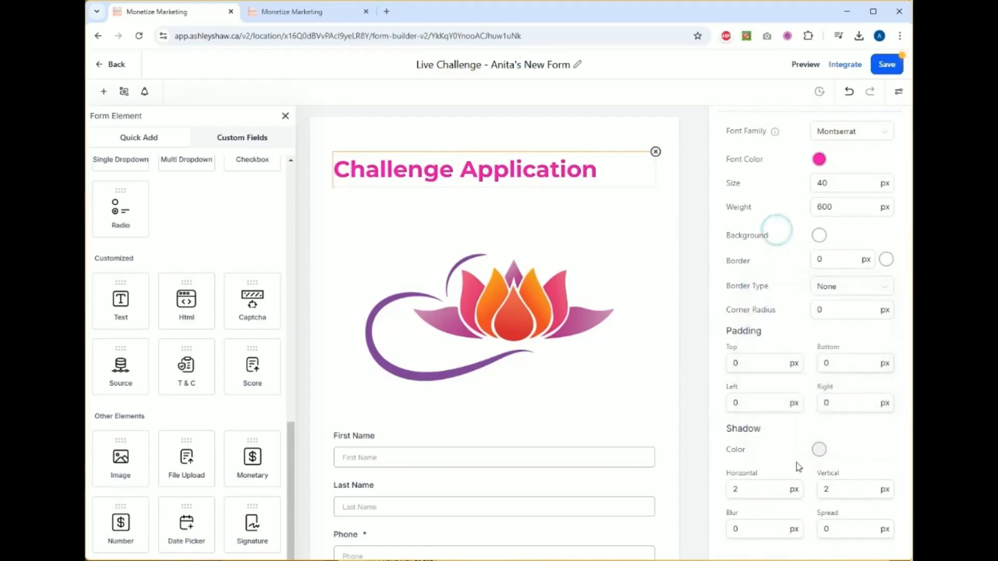
# Step: Reset the Challenge Application heading's horizontal and vertical shadow offsets to 0 px
pyautogui.doubleClick(775, 486)
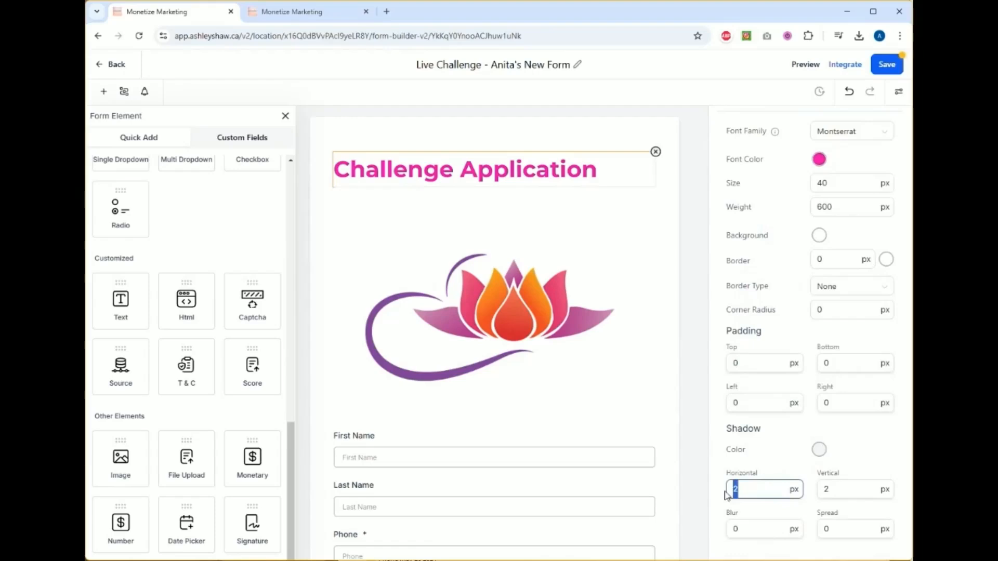
pyautogui.write('0')
pyautogui.doubleClick(820, 492)
pyautogui.write('0')
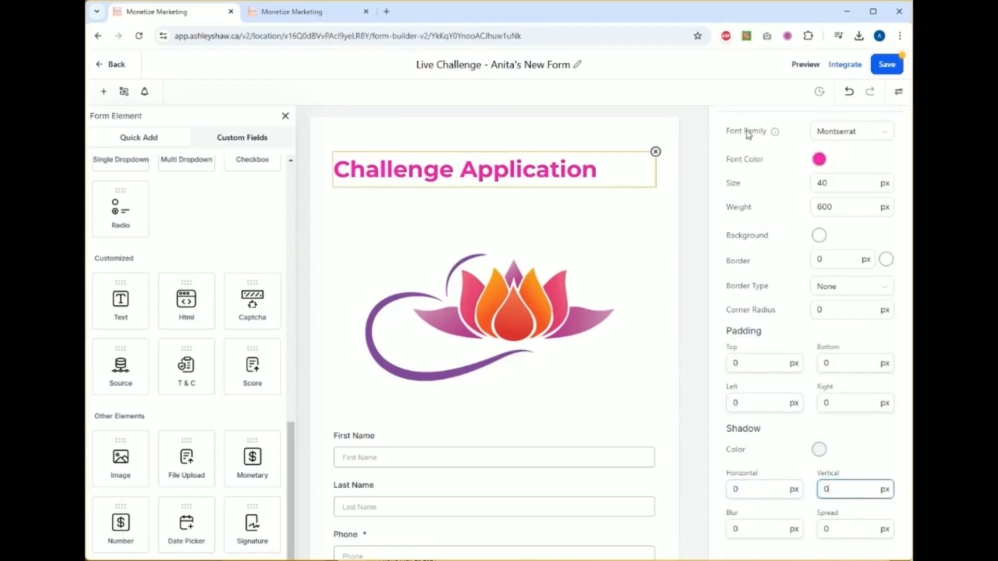
# Step: Check the heading's additional text formatting options and review the form from the logo down to the submit button and policy links
pyautogui.scroll(3, 861, 310)
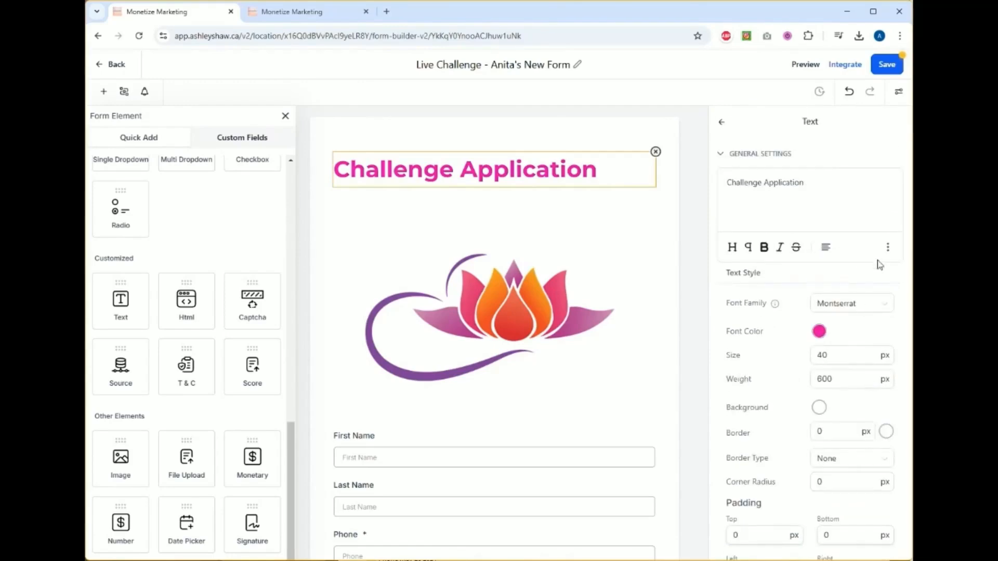
pyautogui.click(888, 248)
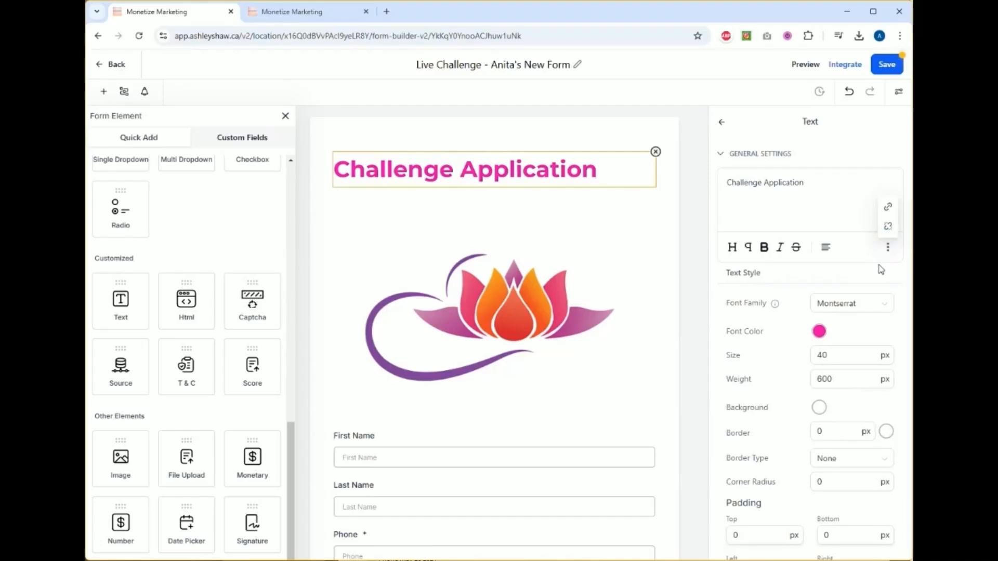
pyautogui.click(877, 263)
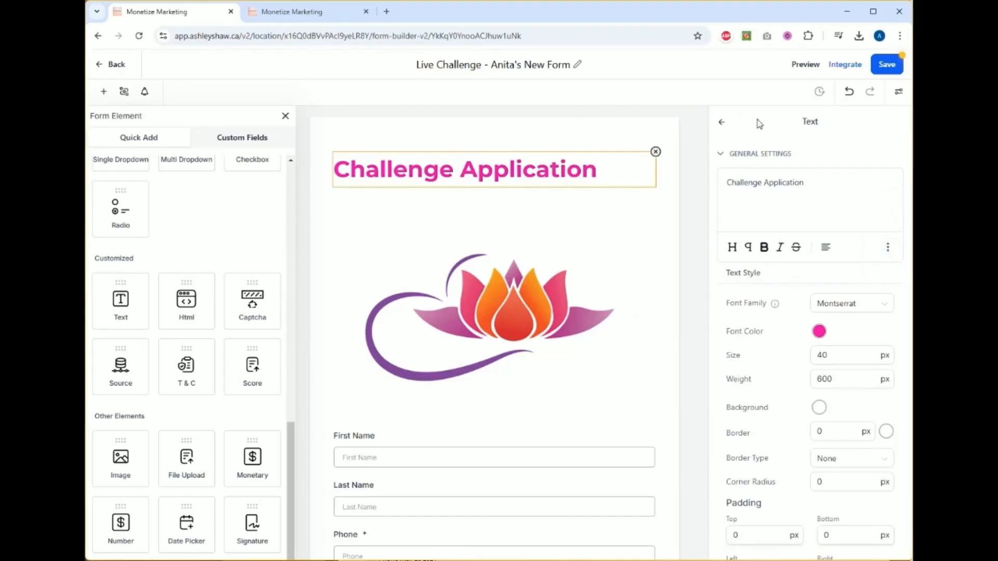
pyautogui.click(641, 204)
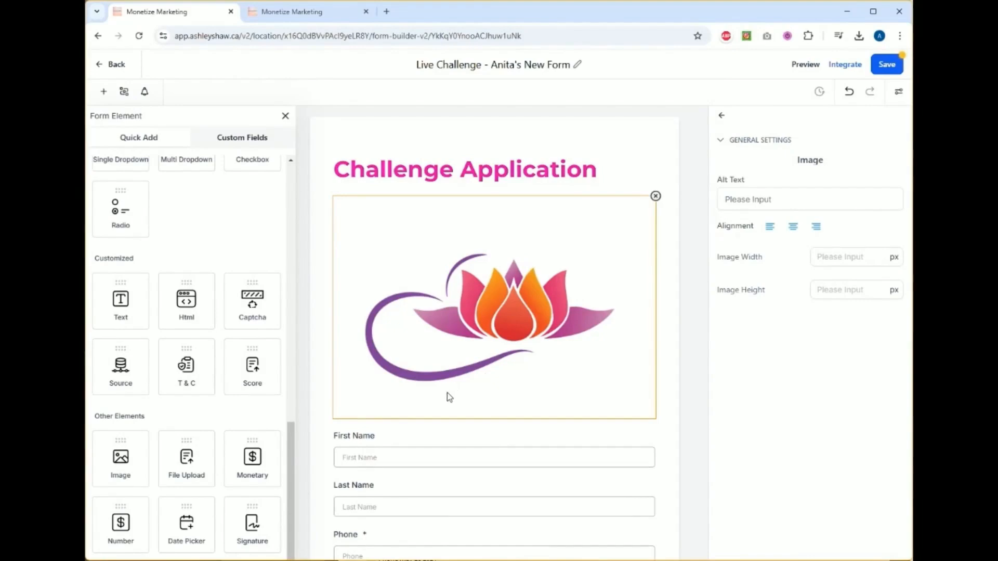
pyautogui.scroll(-5, 447, 393)
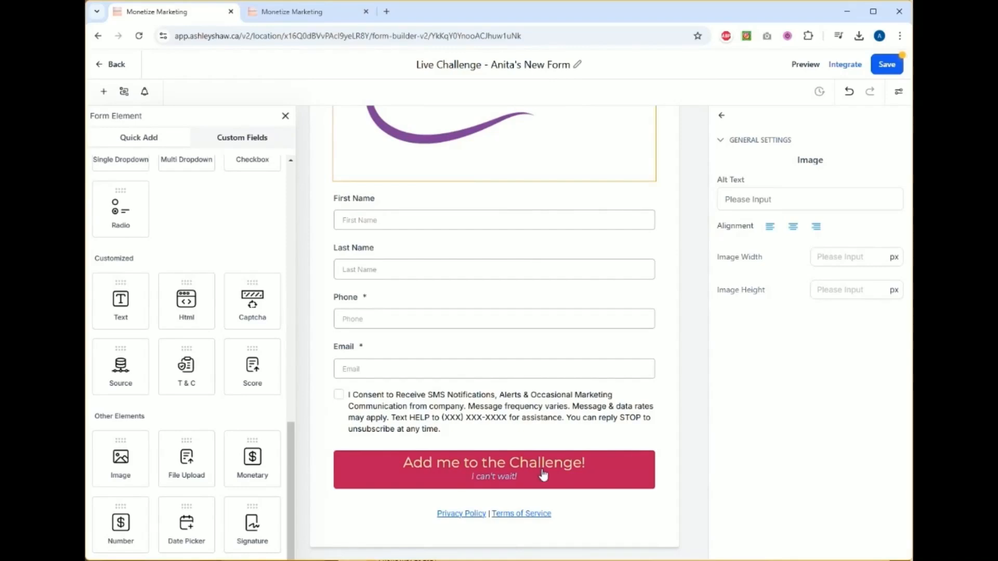
pyautogui.scroll(5, 543, 475)
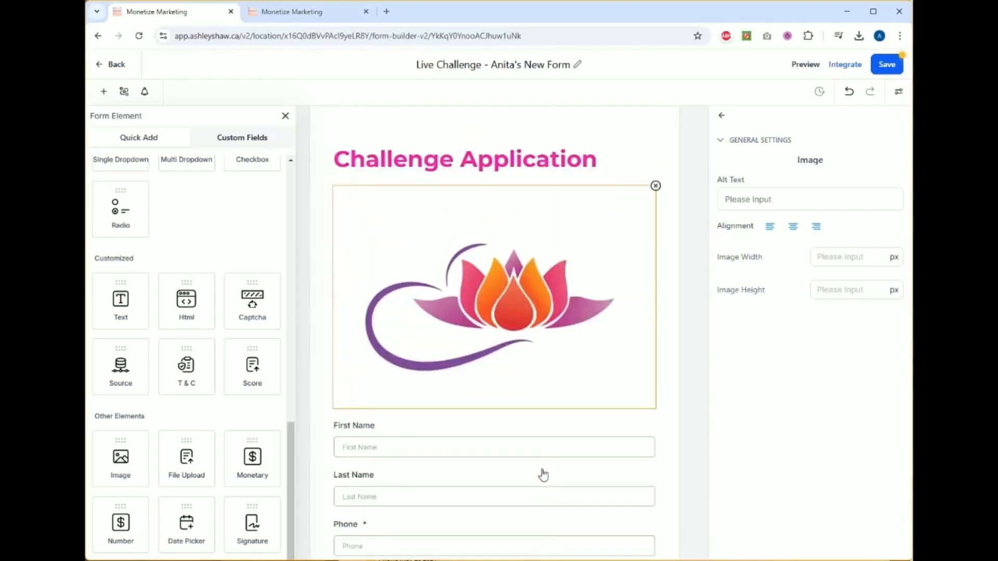
pyautogui.scroll(1, 544, 475)
pyautogui.click(631, 145)
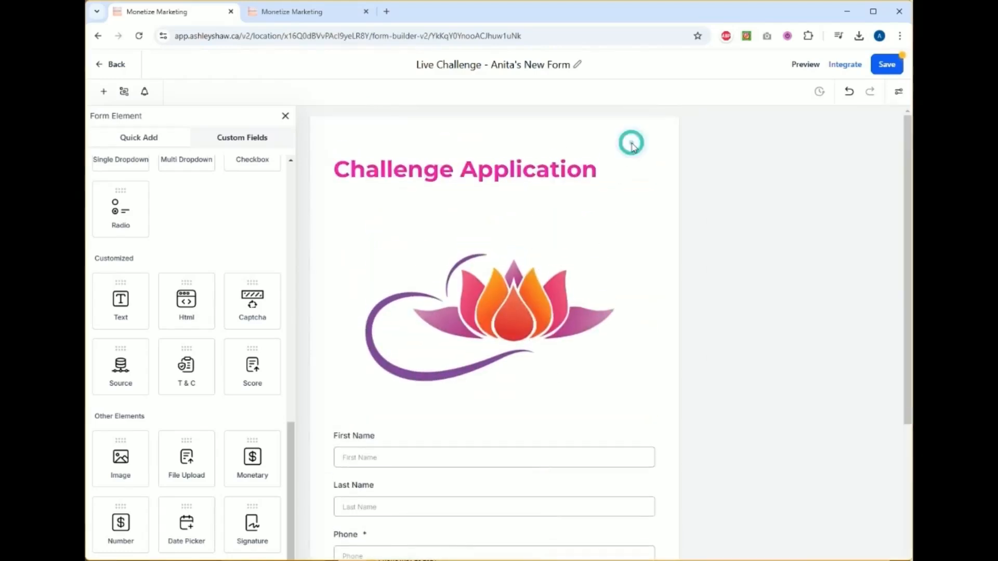
# Step: Change the form's layout type from single column to Two Column
pyautogui.click(631, 144)
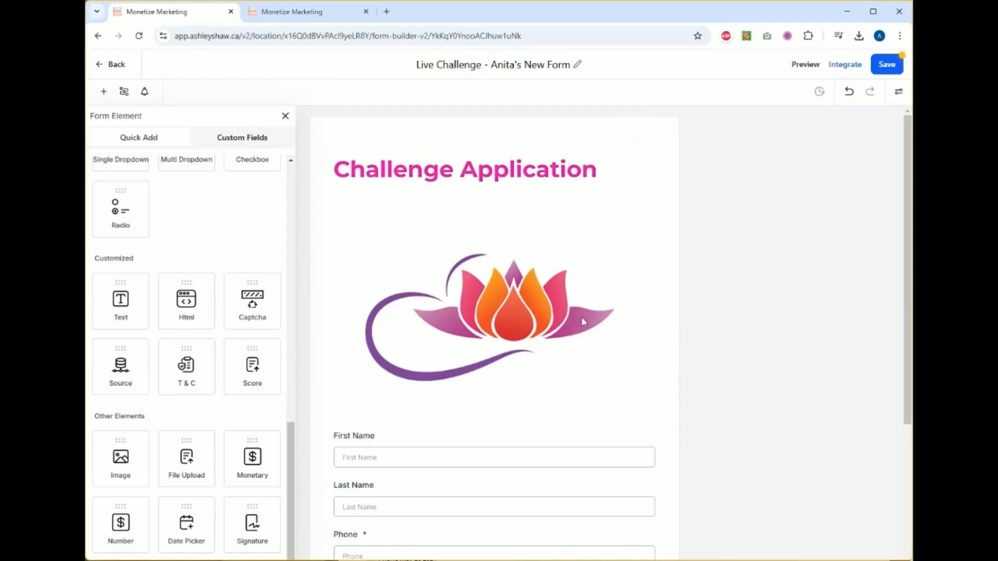
pyautogui.scroll(-2, 582, 318)
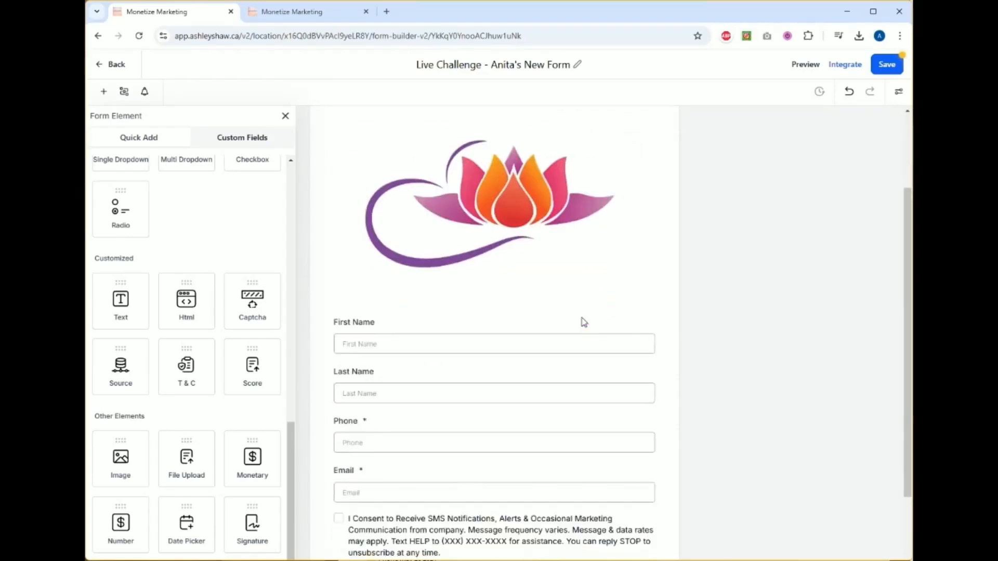
pyautogui.scroll(-2, 584, 322)
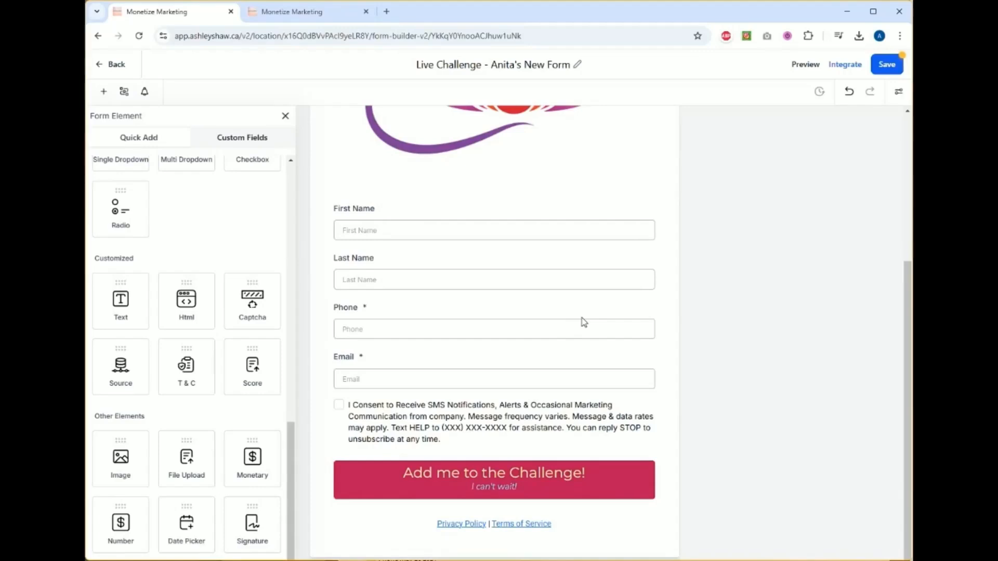
pyautogui.scroll(-1, 584, 322)
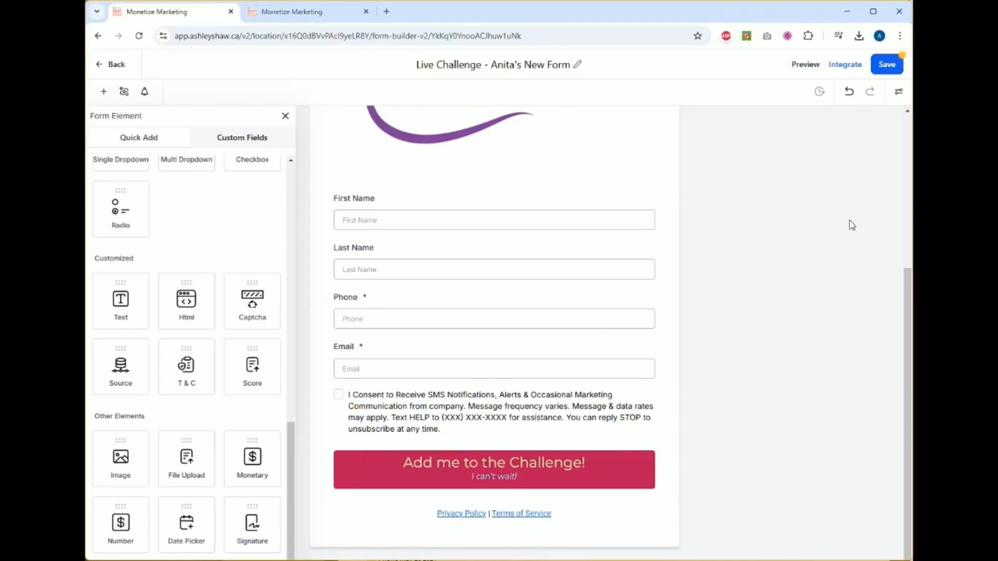
pyautogui.click(899, 95)
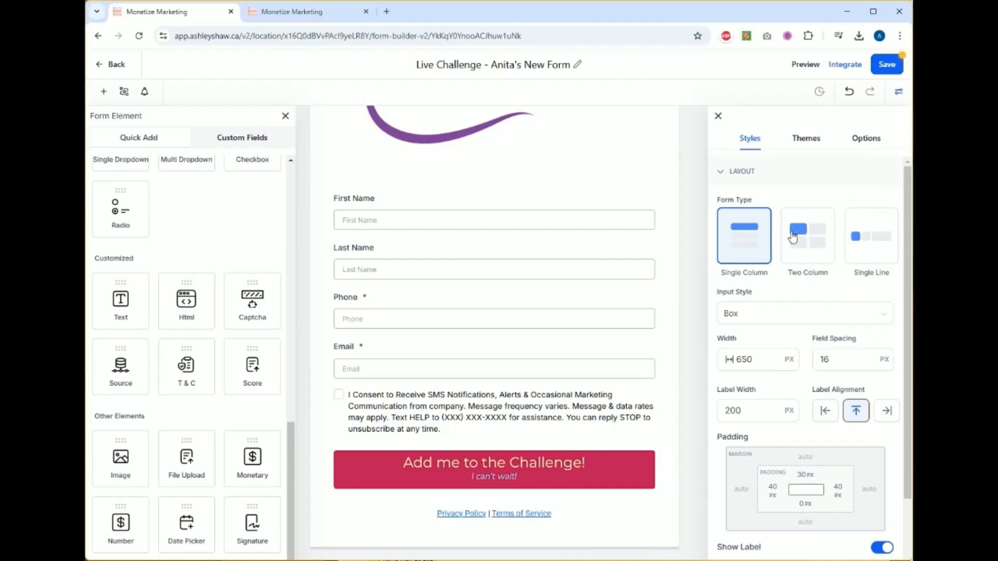
pyautogui.click(812, 243)
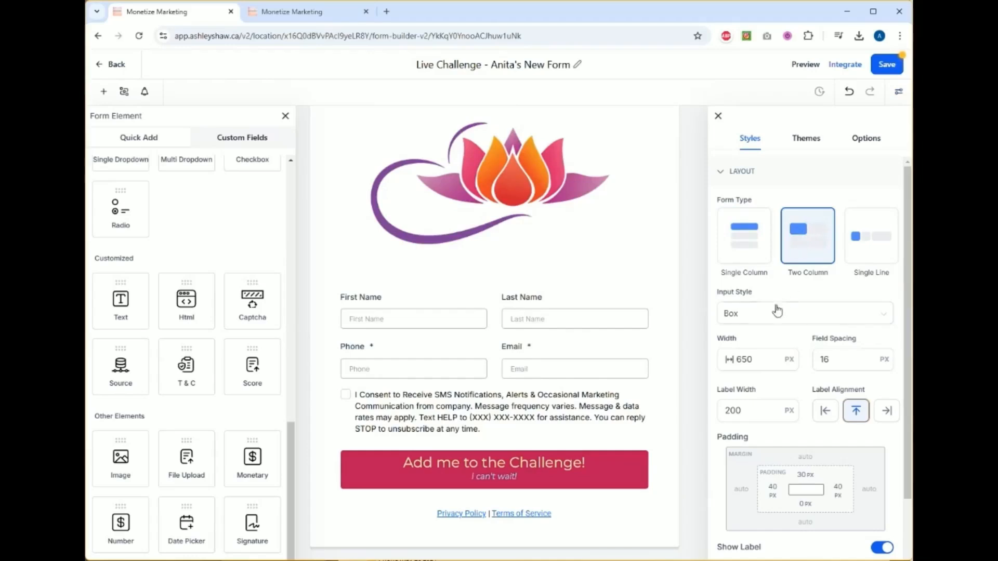
pyautogui.click(748, 251)
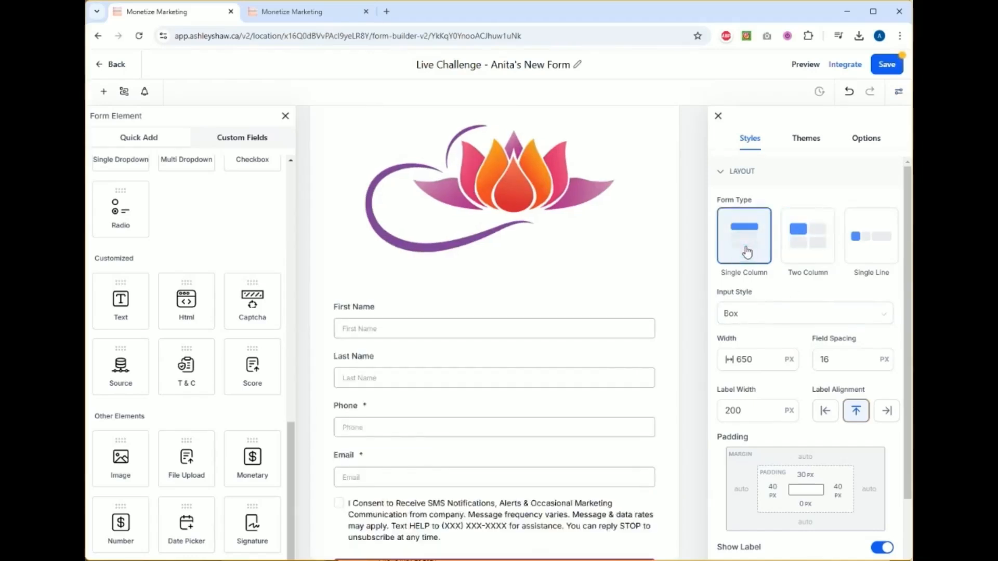
pyautogui.click(800, 254)
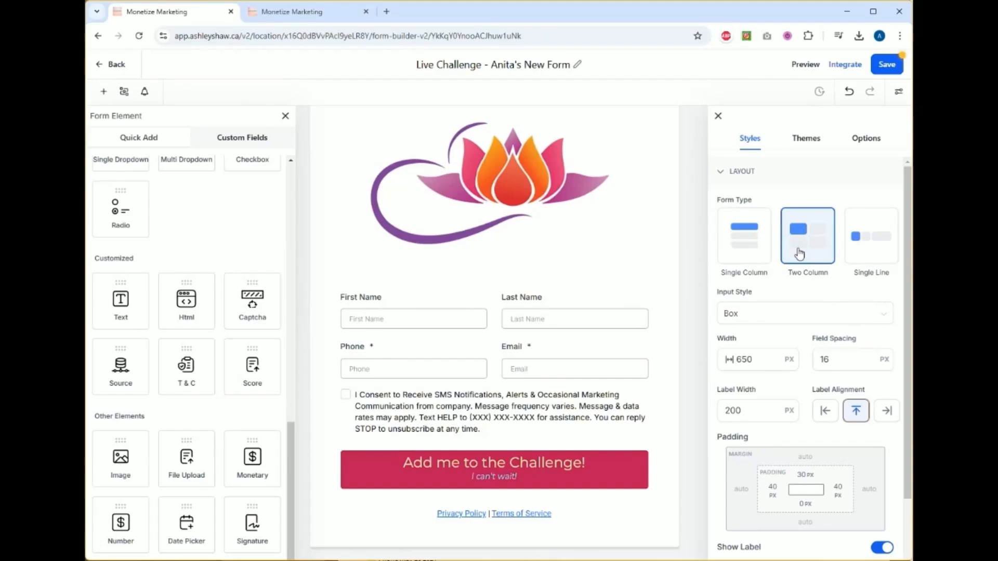
# Step: Try the Line input style on the form fields and restore the Box style
pyautogui.scroll(-2, 753, 314)
pyautogui.click(754, 205)
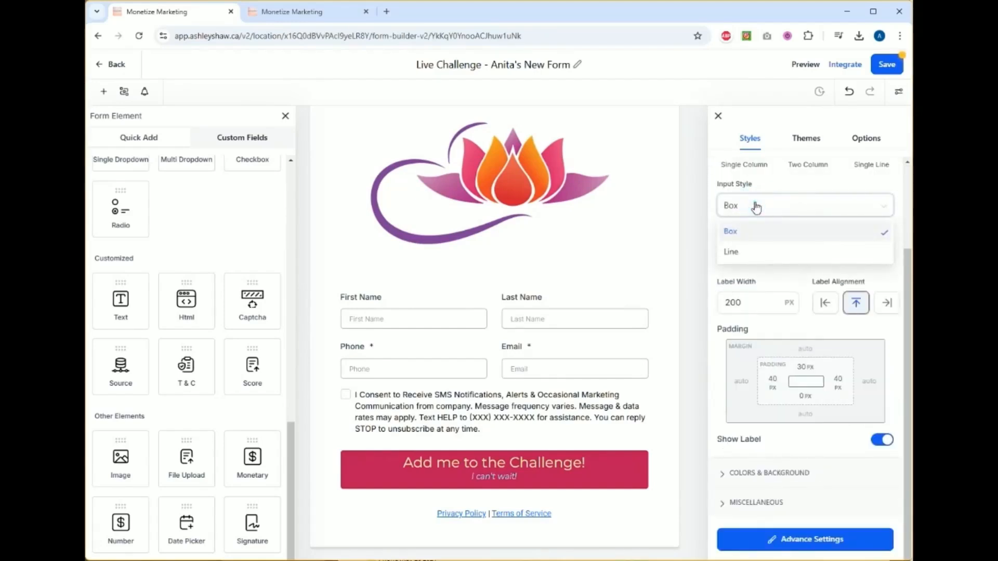
pyautogui.click(758, 252)
pyautogui.click(757, 207)
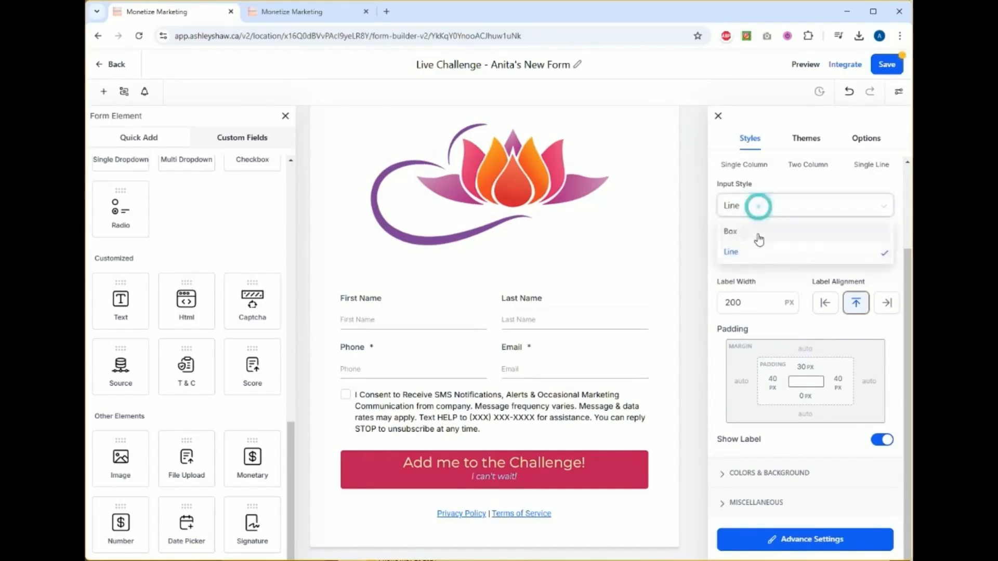
pyautogui.click(759, 234)
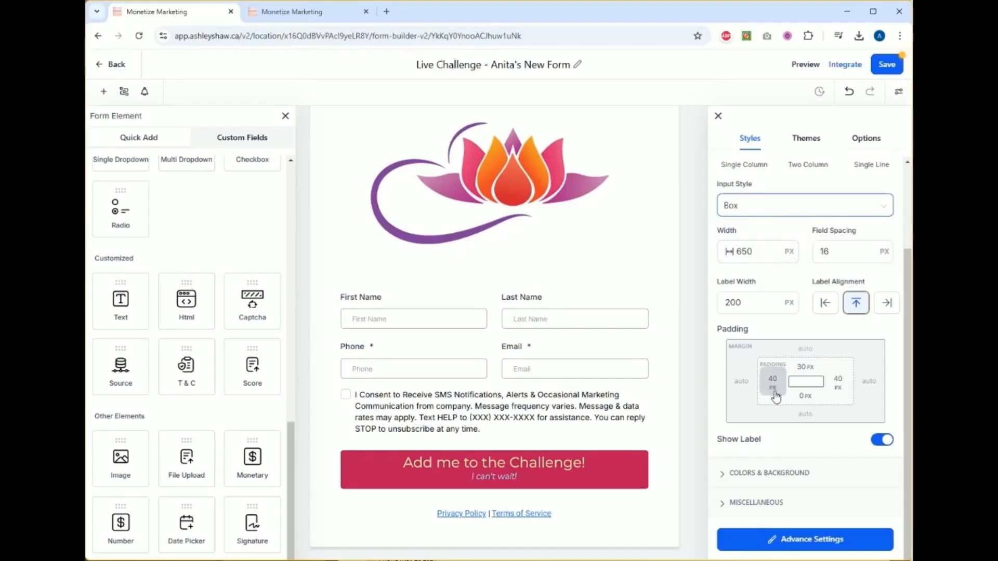
# Step: Set the form's background colour to light pink #F7E1F2FF
pyautogui.click(782, 473)
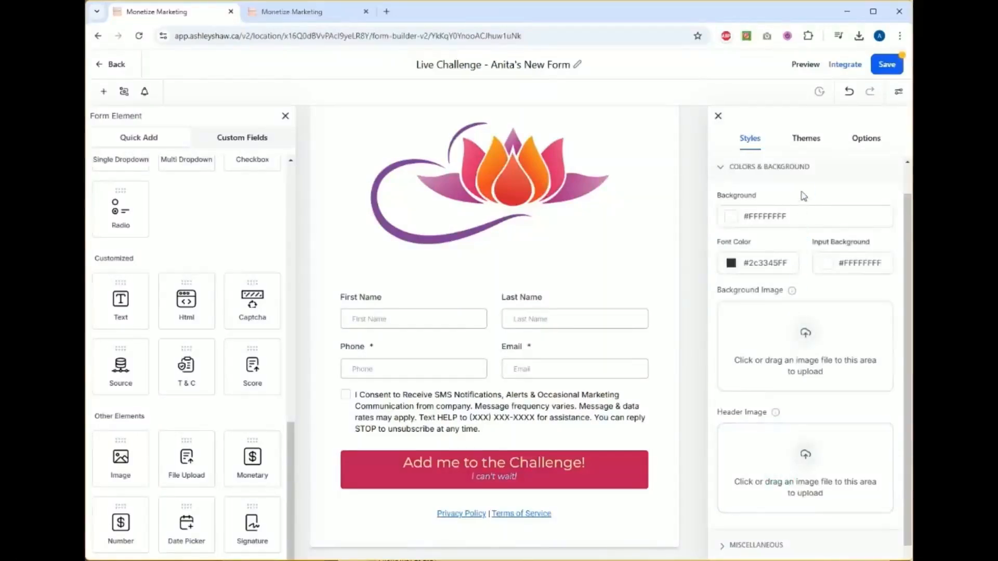
pyautogui.click(772, 217)
pyautogui.click(736, 218)
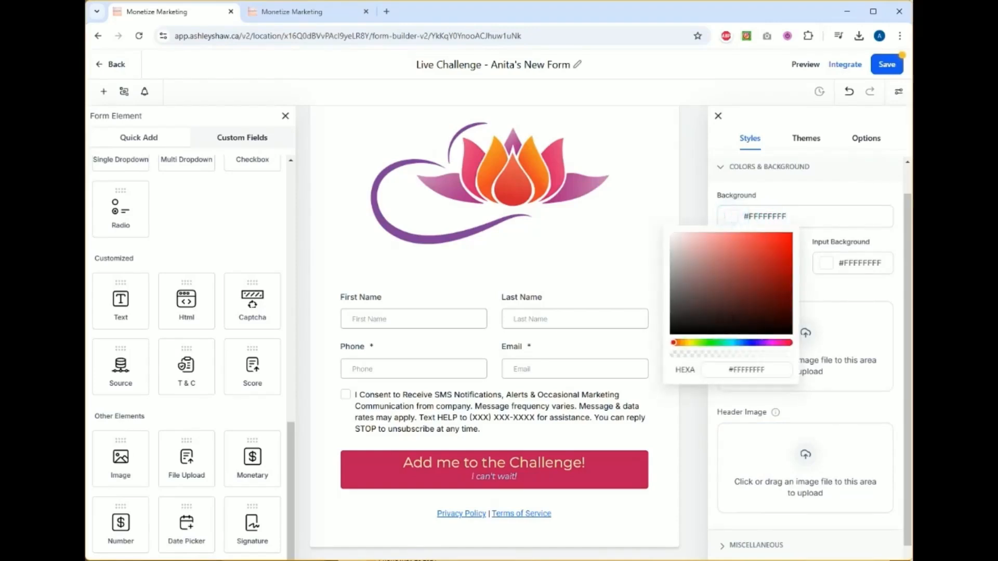
pyautogui.click(774, 344)
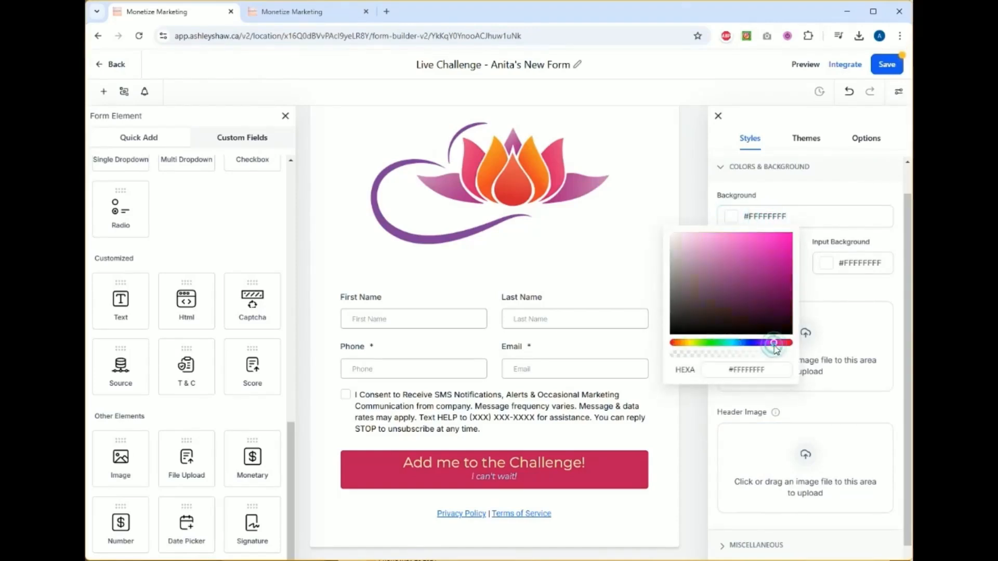
pyautogui.click(680, 247)
pyautogui.click(685, 235)
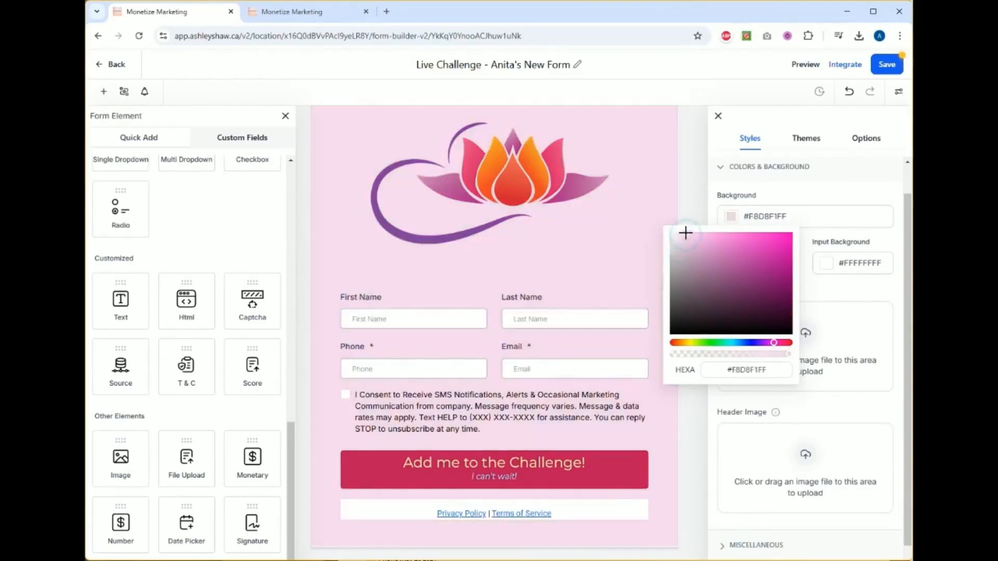
pyautogui.click(681, 236)
pyautogui.click(806, 192)
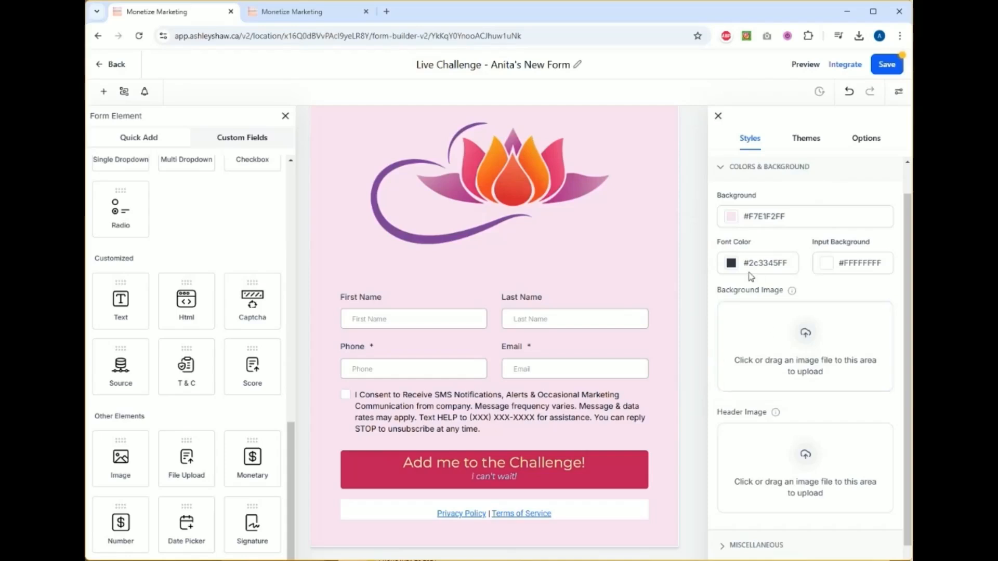
# Step: Set the form's font colour to yellow #F4CA12FF
pyautogui.click(731, 265)
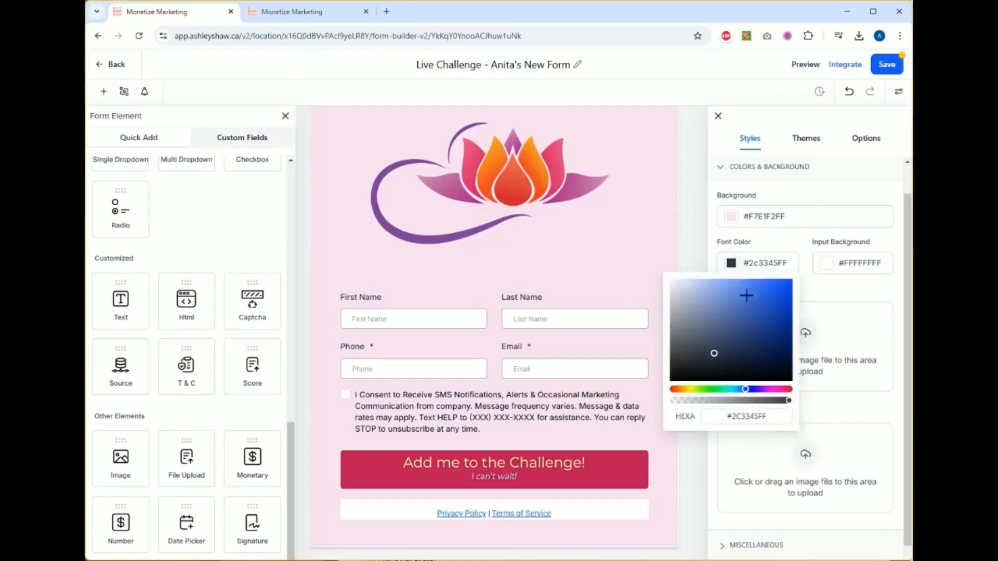
pyautogui.click(760, 332)
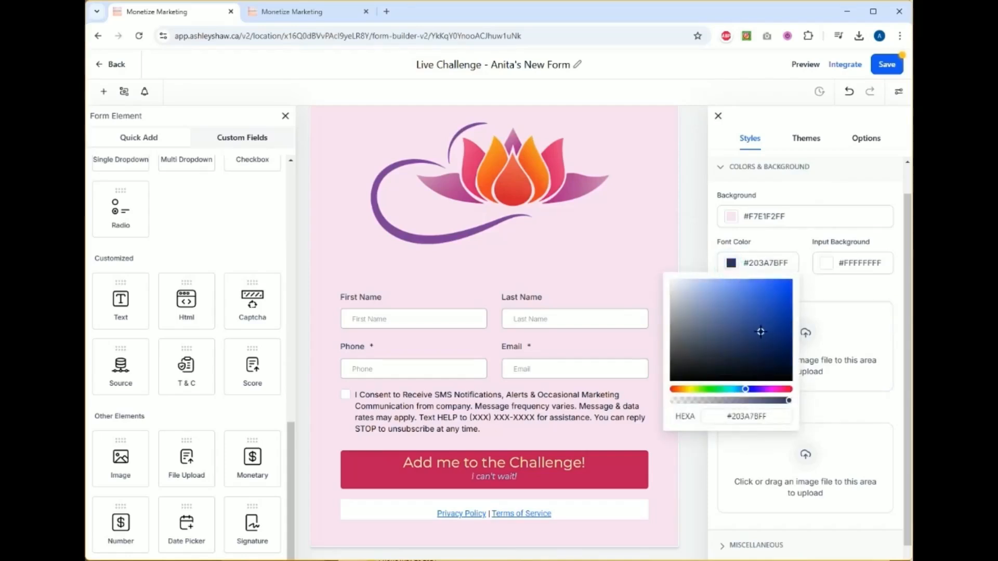
pyautogui.click(689, 389)
pyautogui.click(772, 297)
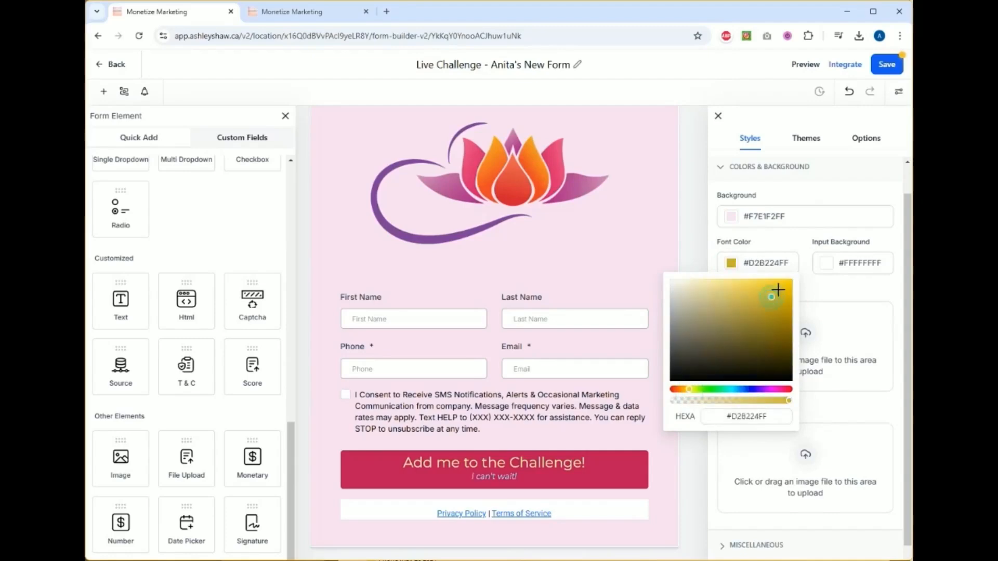
pyautogui.click(784, 284)
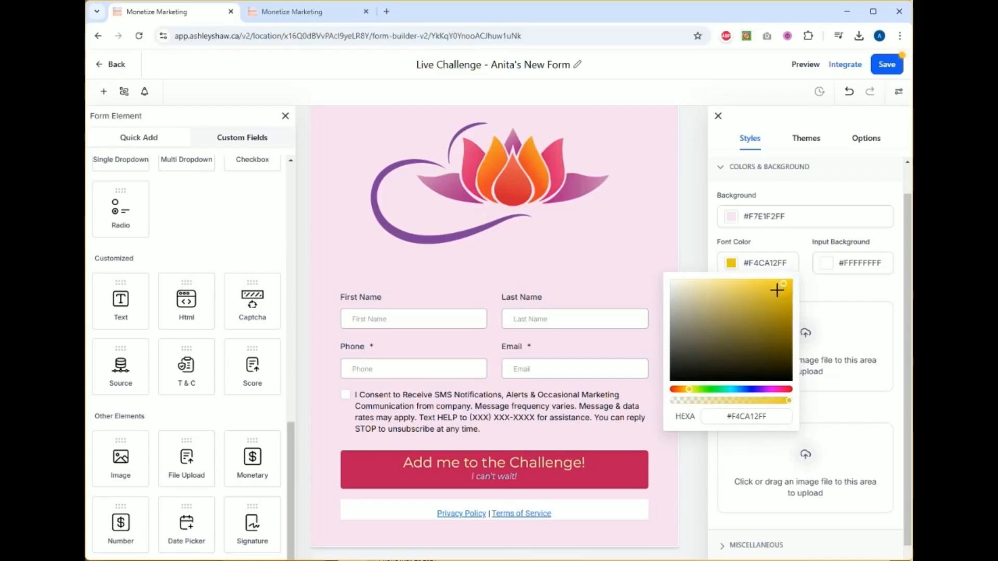
pyautogui.click(801, 250)
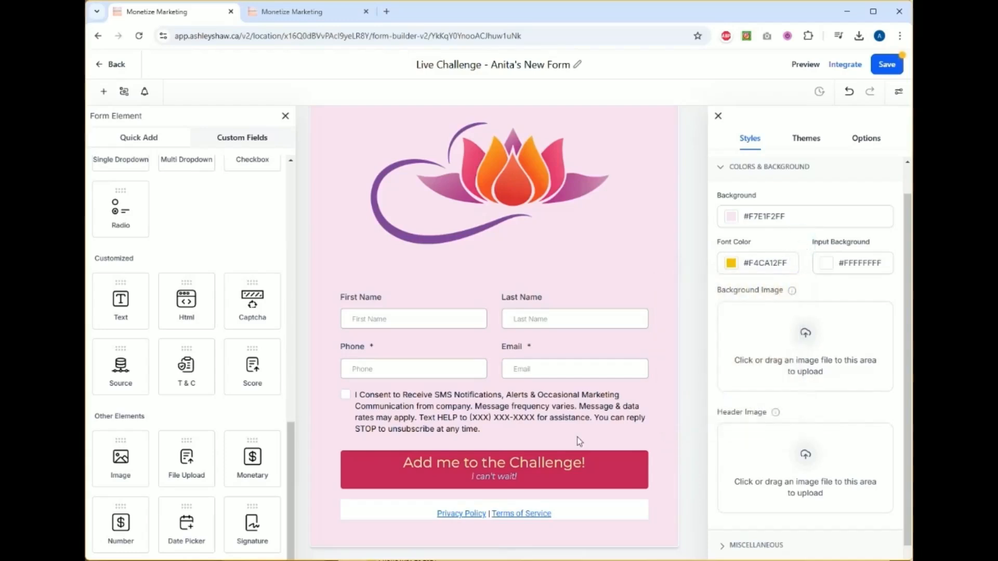
# Step: Change the form's font colour to orange #E86A2FFF and check the form from top to bottom
pyautogui.click(757, 266)
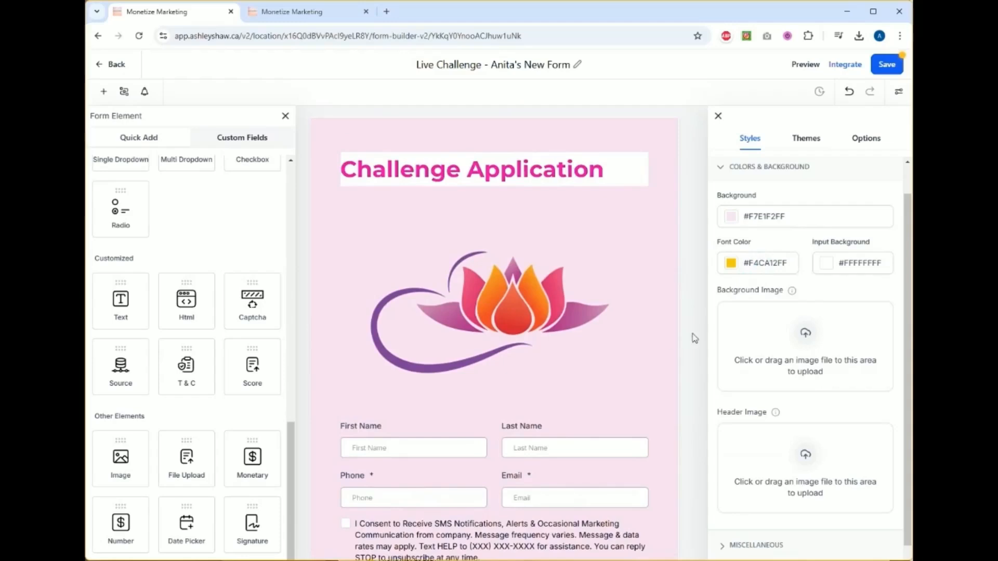
pyautogui.click(731, 263)
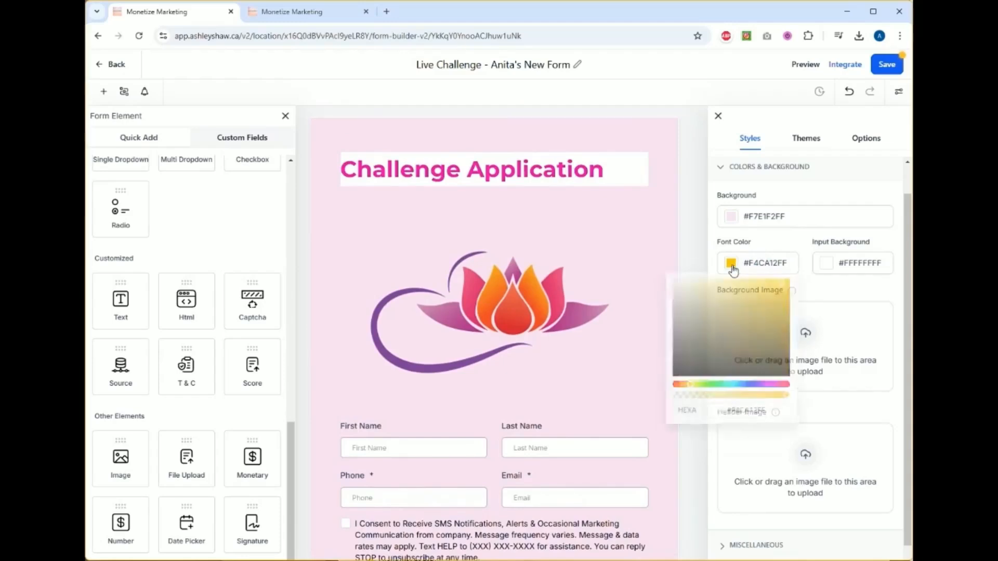
pyautogui.moveTo(770, 288)
pyautogui.mouseDown()
pyautogui.moveTo(777, 305)
pyautogui.moveTo(737, 288)
pyautogui.moveTo(764, 287)
pyautogui.moveTo(764, 298)
pyautogui.moveTo(768, 288)
pyautogui.mouseUp()
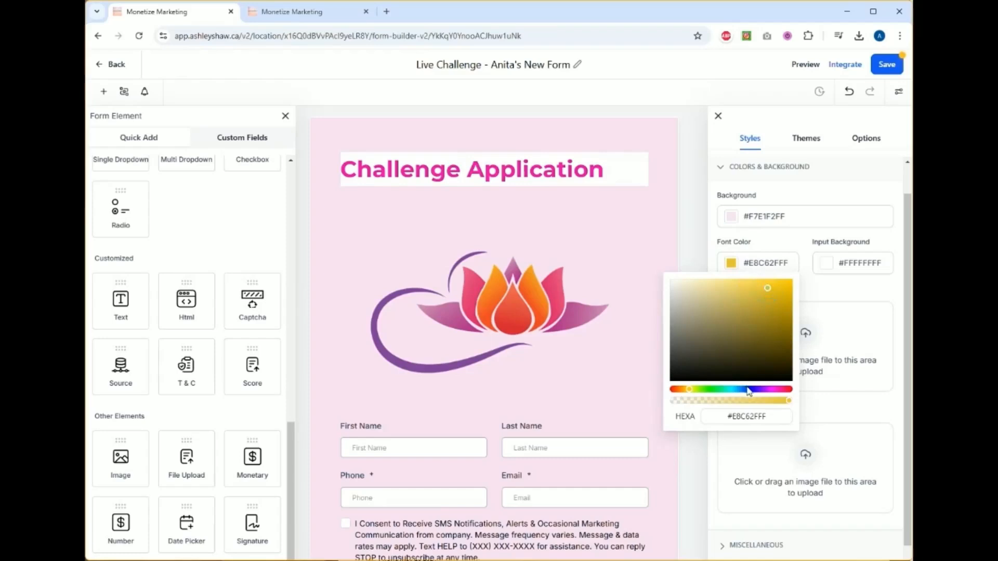
pyautogui.click(752, 390)
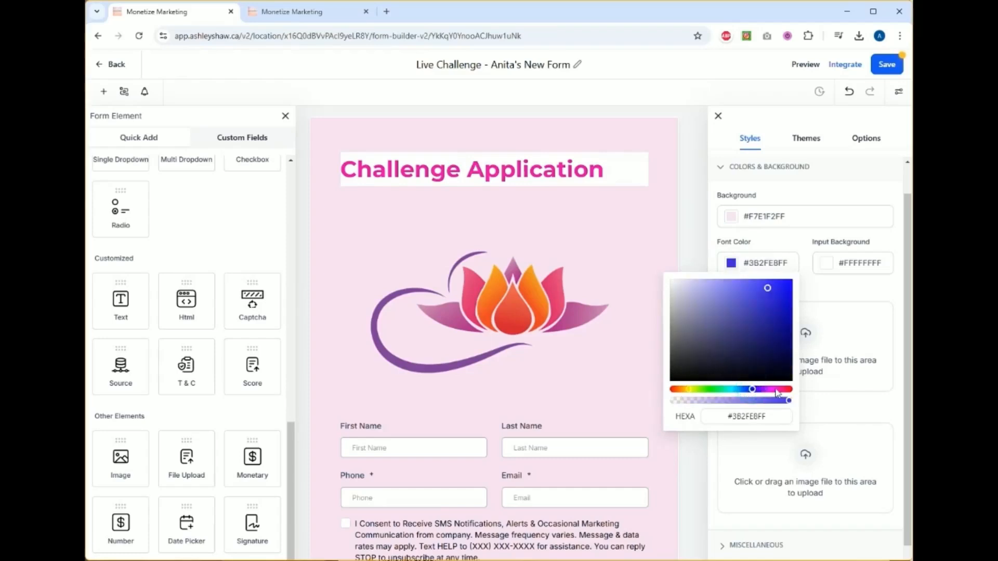
pyautogui.click(776, 390)
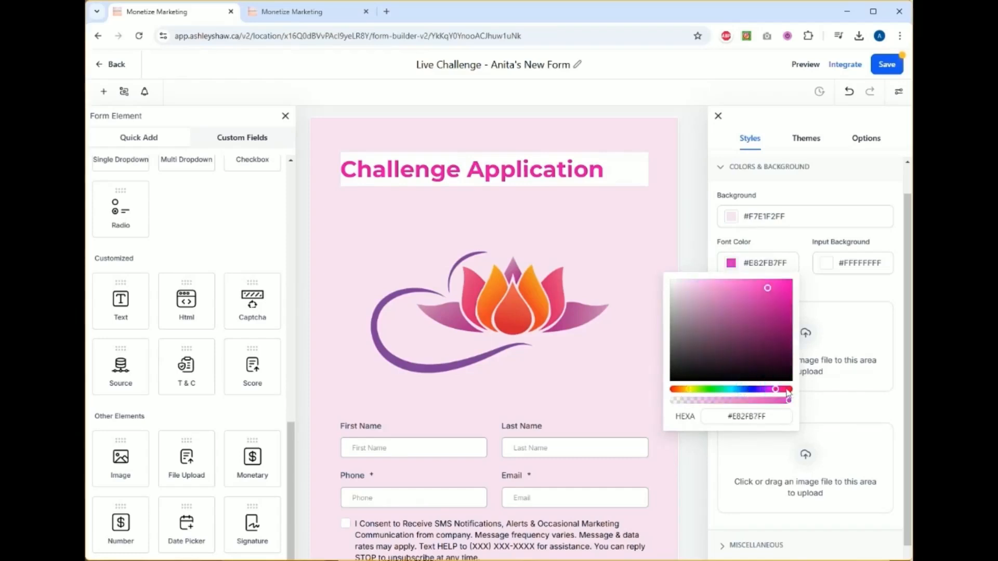
pyautogui.click(789, 389)
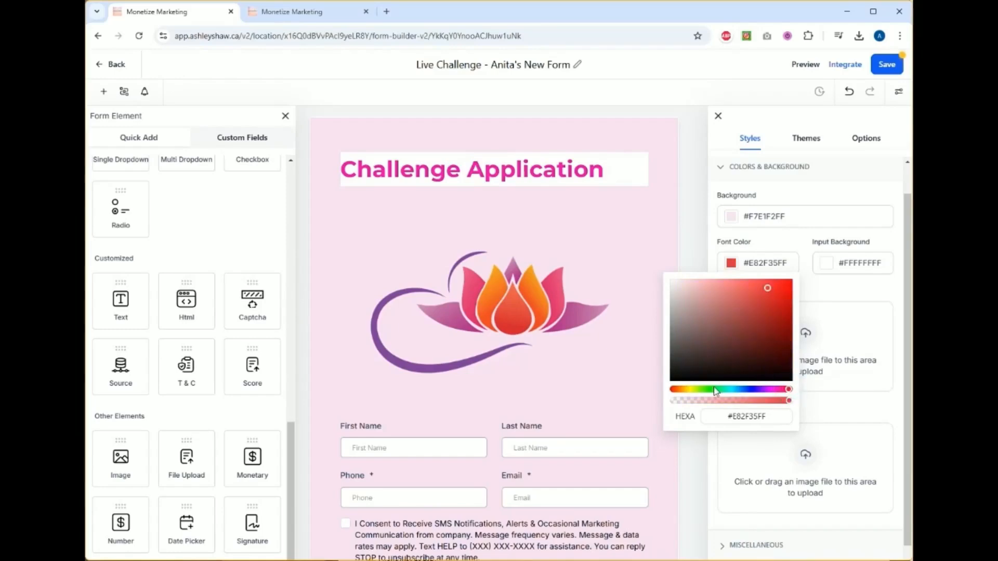
pyautogui.click(681, 390)
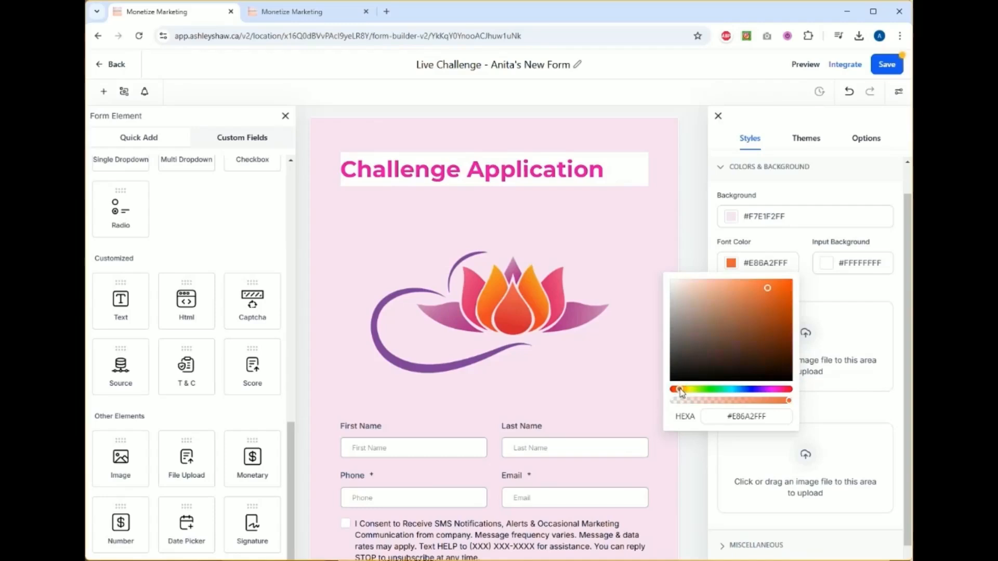
pyautogui.scroll(-3, 608, 390)
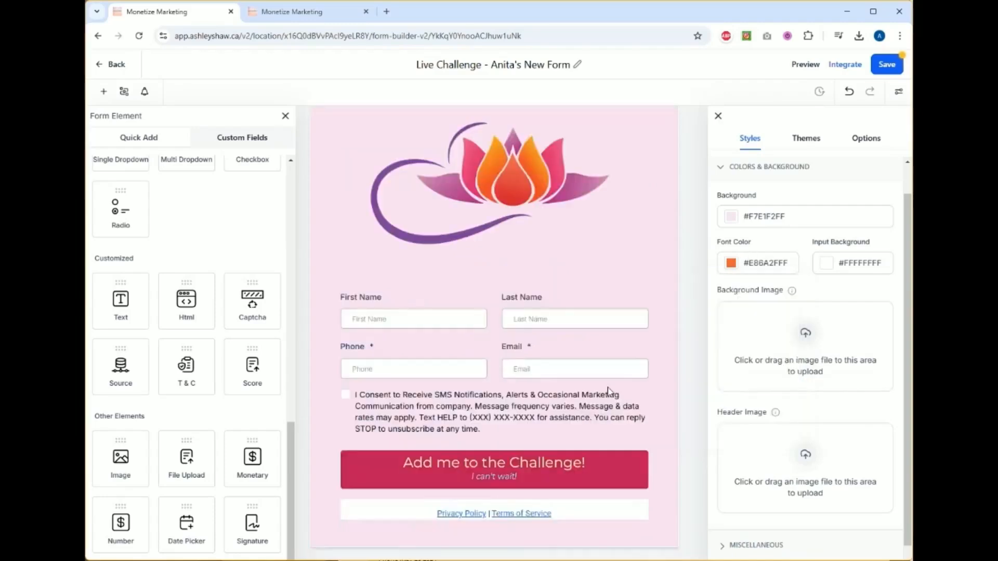
pyautogui.scroll(3, 608, 390)
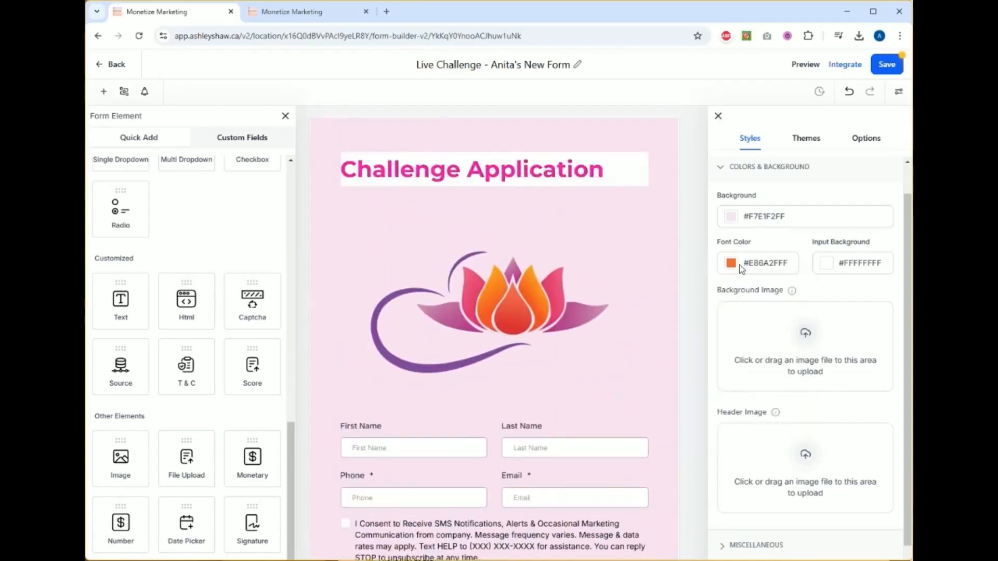
# Step: Try several hues for the form's input background colour and settle on pink #D766BDFF
pyautogui.click(826, 263)
pyautogui.click(830, 295)
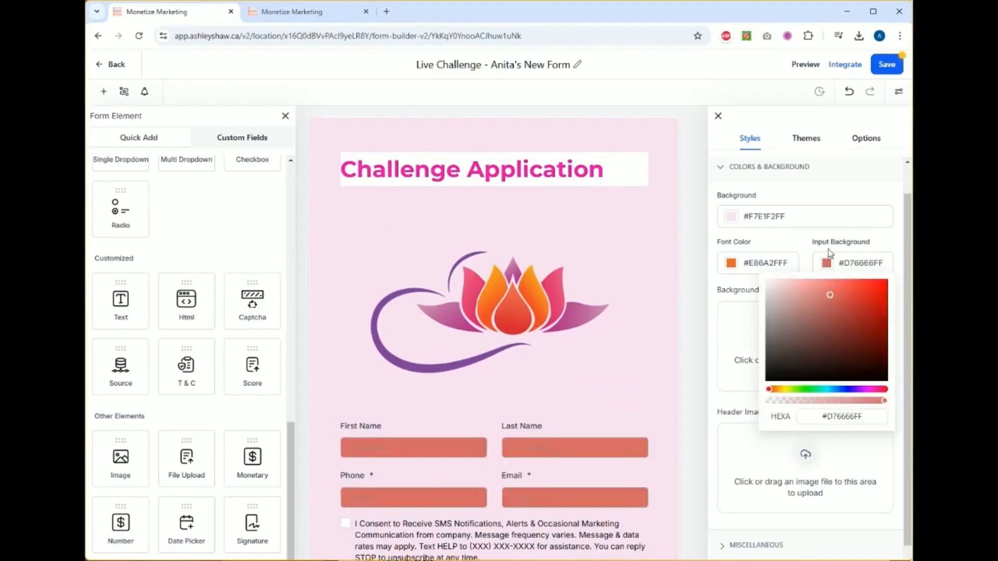
pyautogui.click(778, 390)
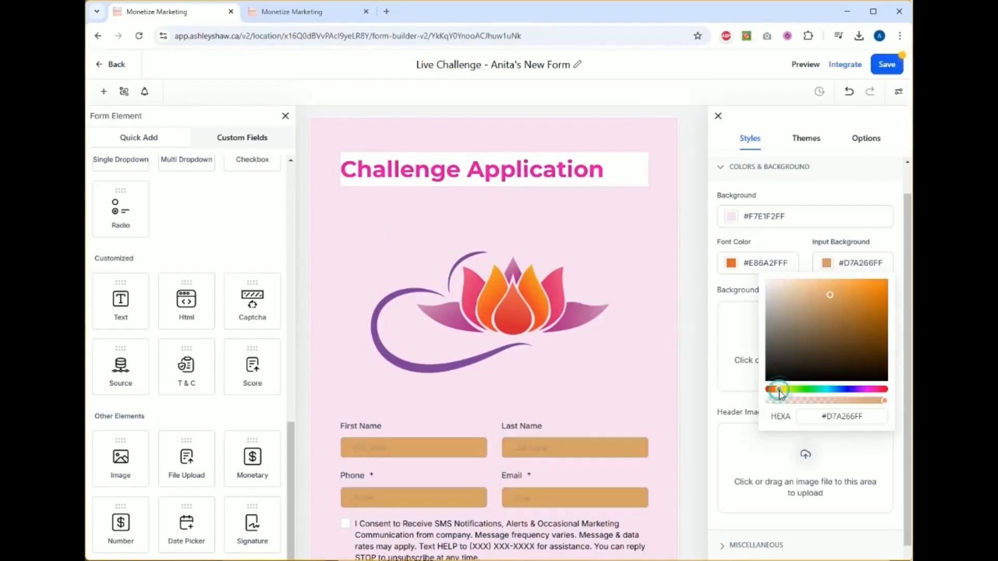
pyautogui.moveTo(784, 391); pyautogui.dragTo(794, 391)
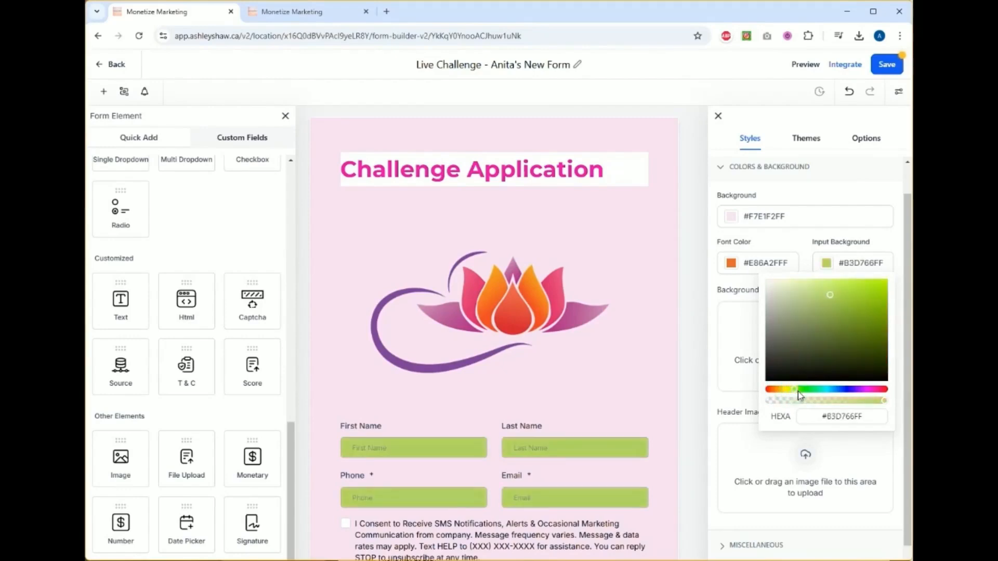
pyautogui.click(798, 392)
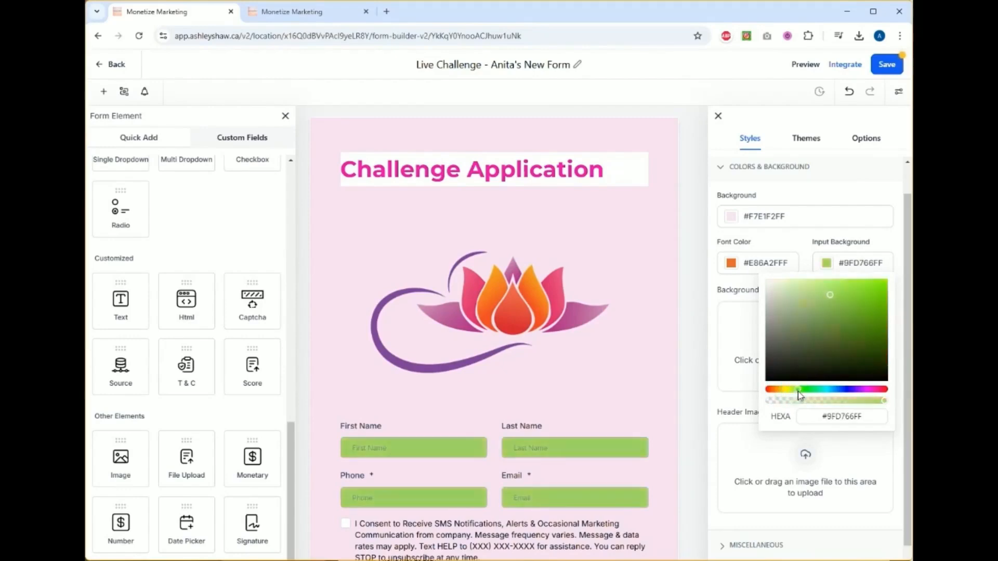
pyautogui.click(828, 389)
pyautogui.click(846, 391)
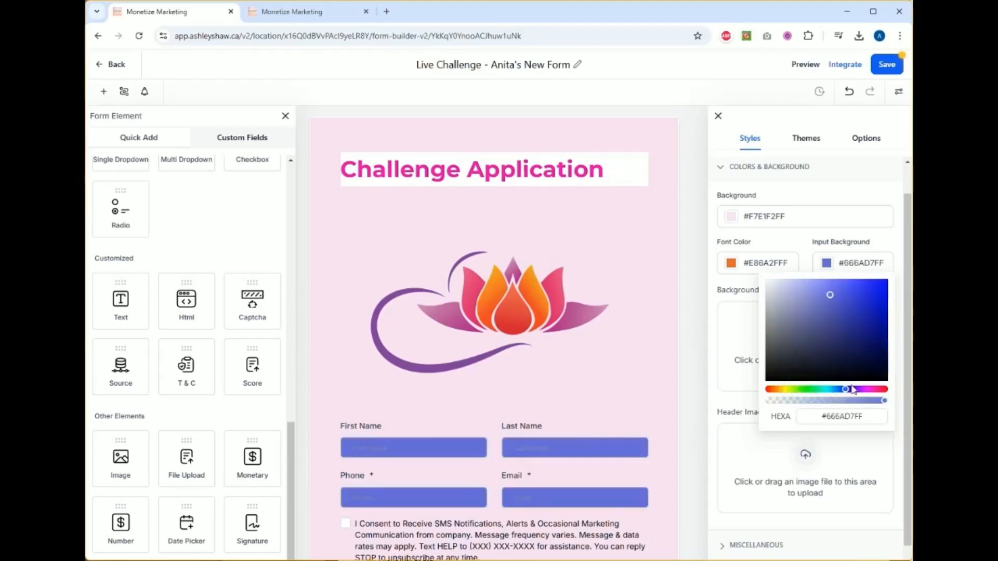
pyautogui.click(870, 390)
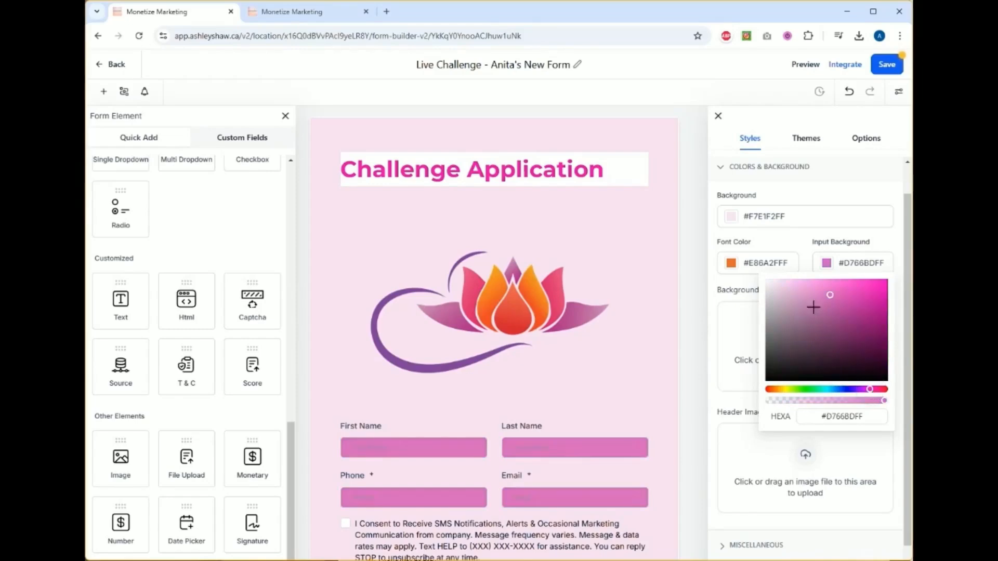
pyautogui.click(799, 240)
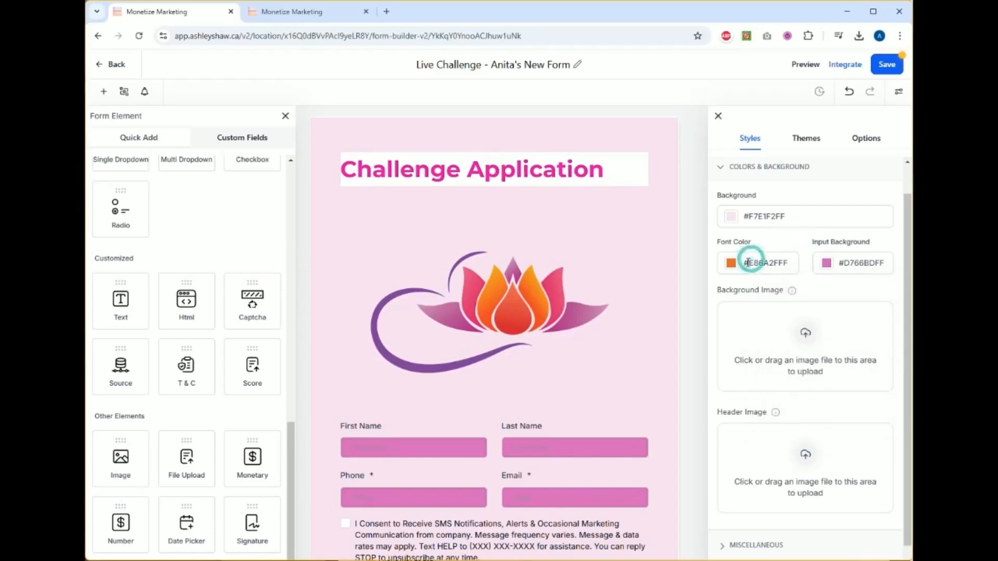
# Step: Try several hues for the form's font colour and settle on bright green #29F705FF
pyautogui.click(731, 265)
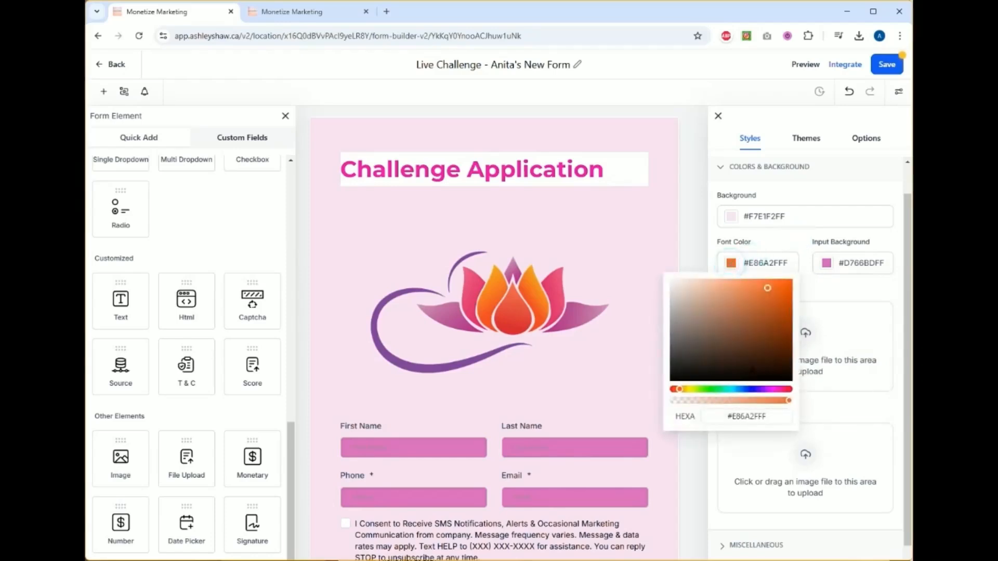
pyautogui.click(749, 391)
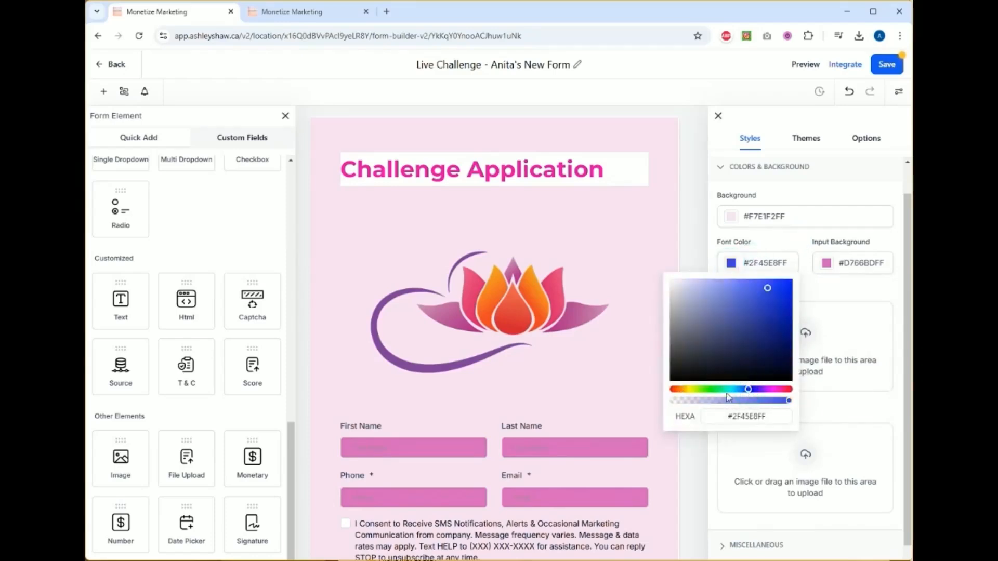
pyautogui.click(688, 389)
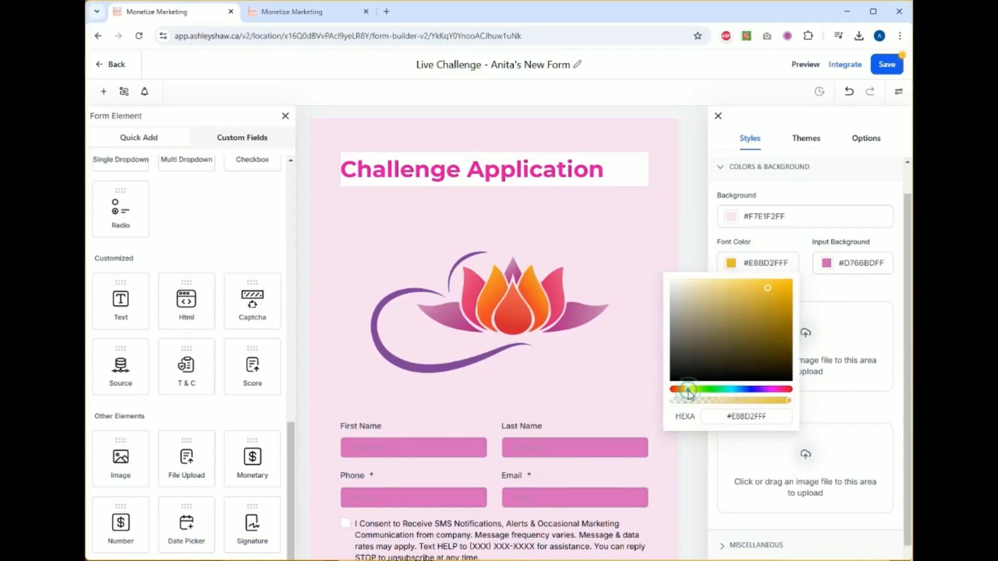
pyautogui.click(690, 391)
pyautogui.click(755, 391)
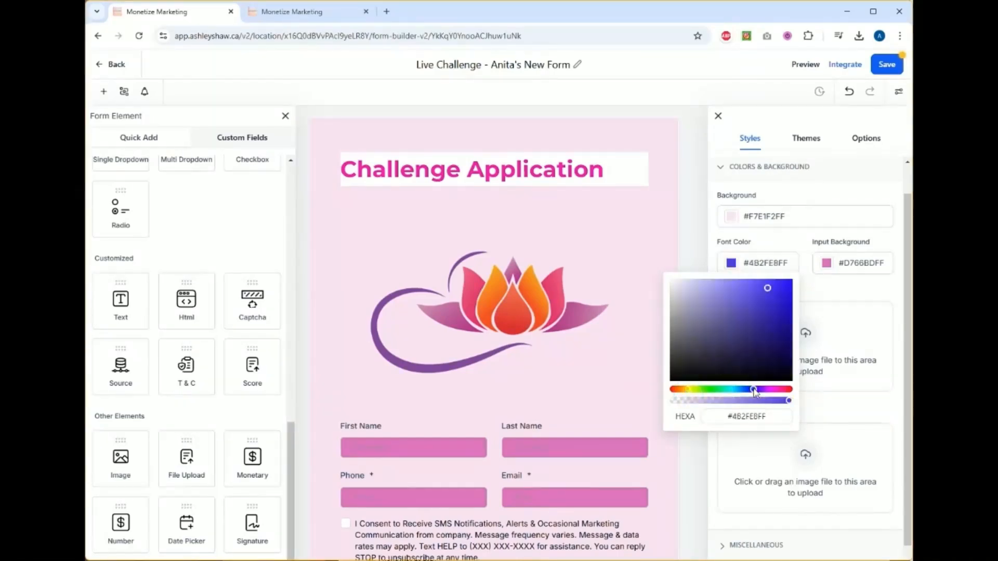
pyautogui.click(789, 391)
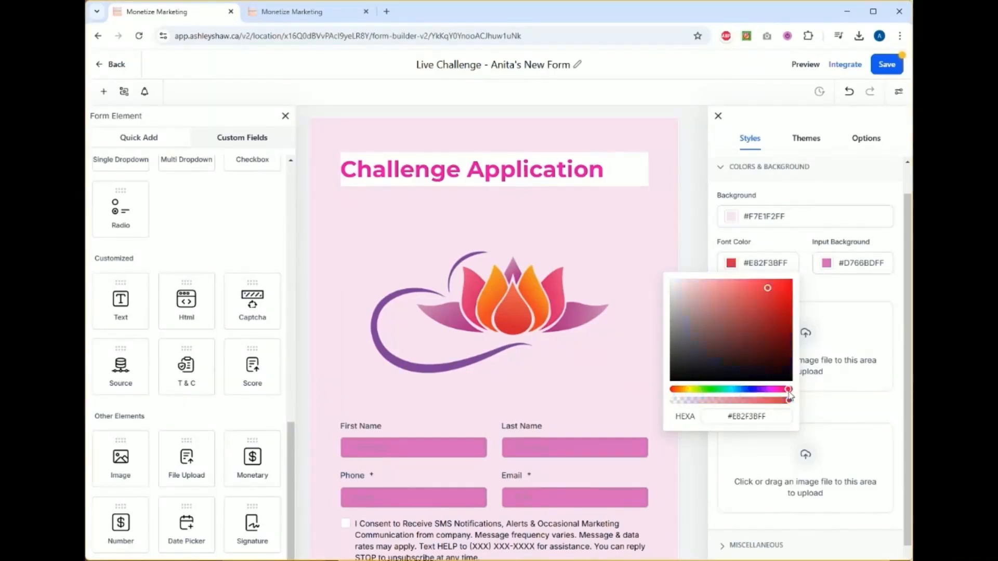
pyautogui.click(731, 391)
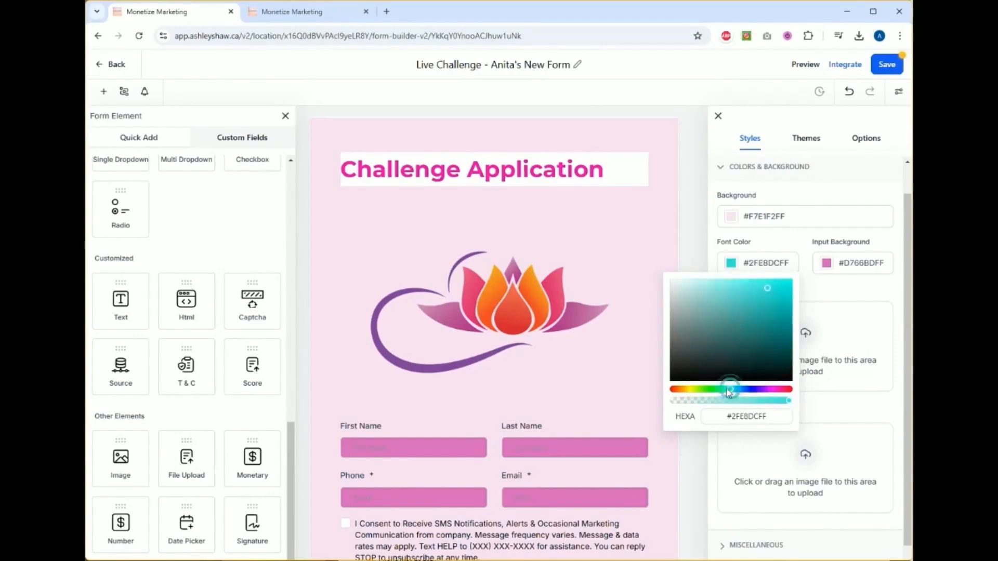
pyautogui.click(679, 388)
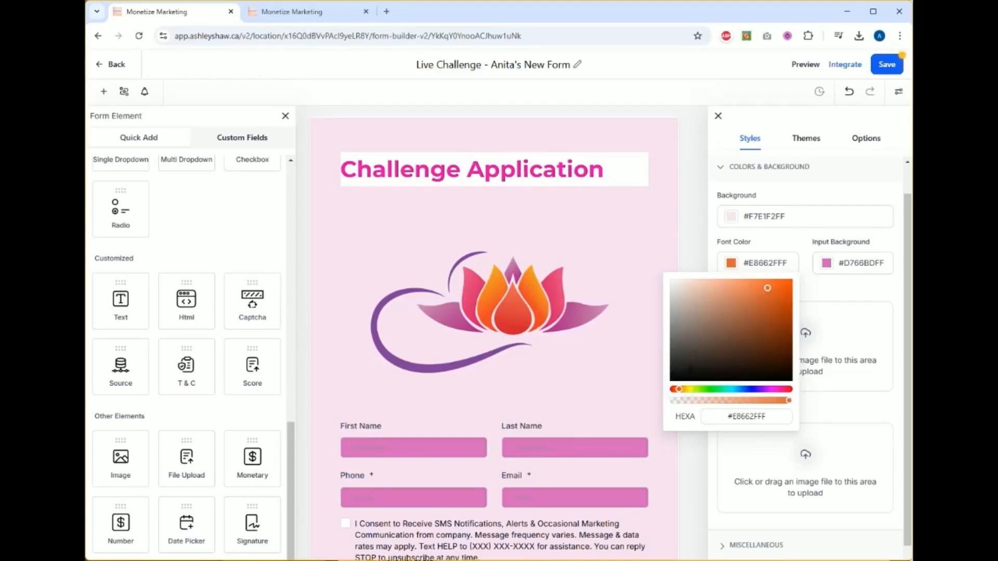
pyautogui.moveTo(768, 289); pyautogui.dragTo(790, 283)
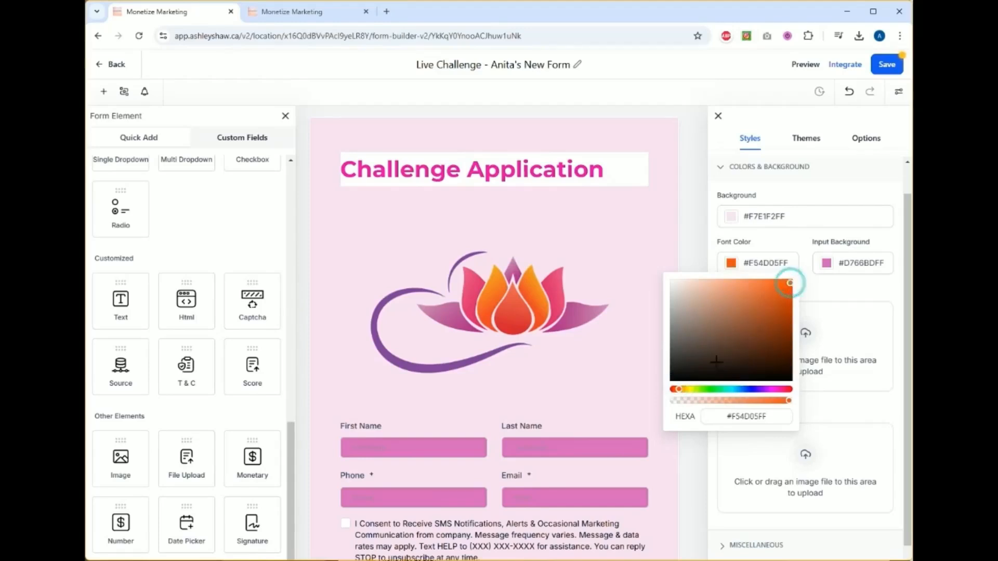
pyautogui.click(709, 390)
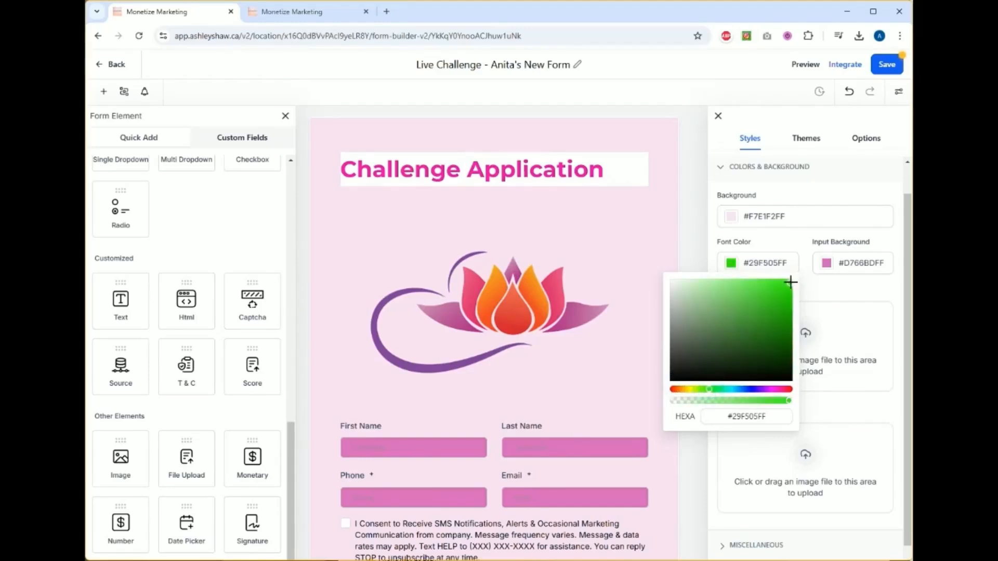
pyautogui.click(846, 294)
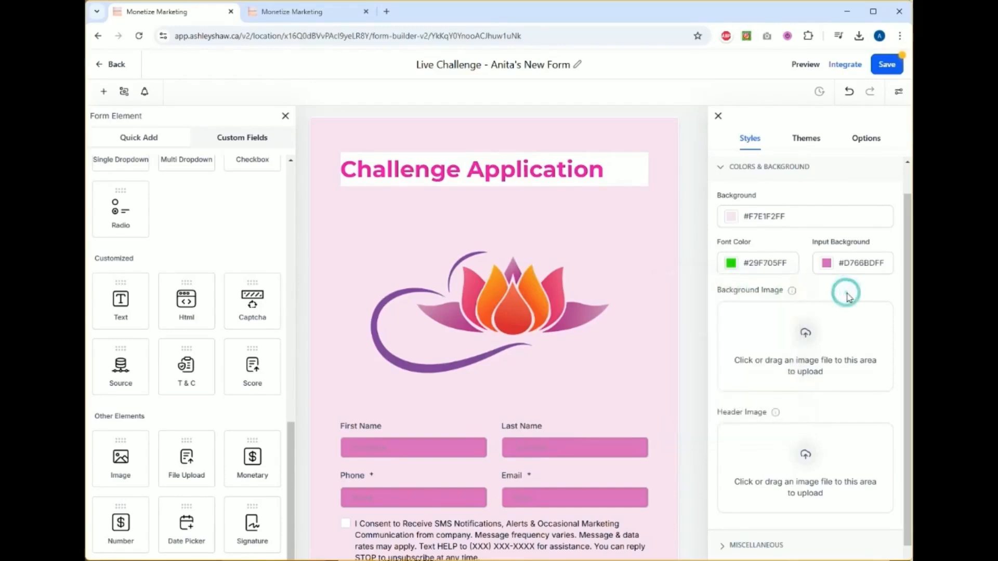
# Step: Try lotus-flower-1805784_1280.png from Downloads as the form's background image and remove it again
pyautogui.scroll(-1, 849, 301)
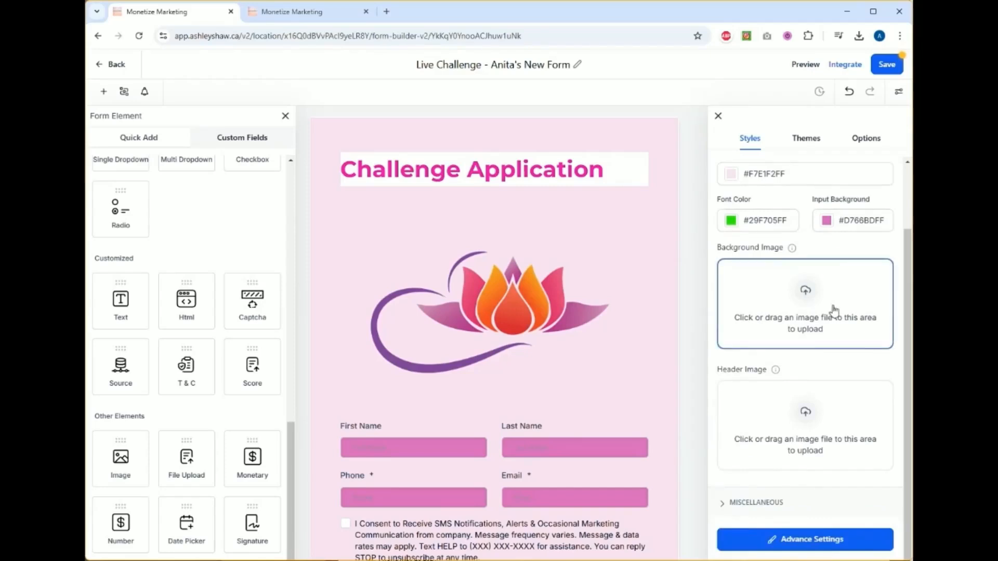
pyautogui.click(833, 308)
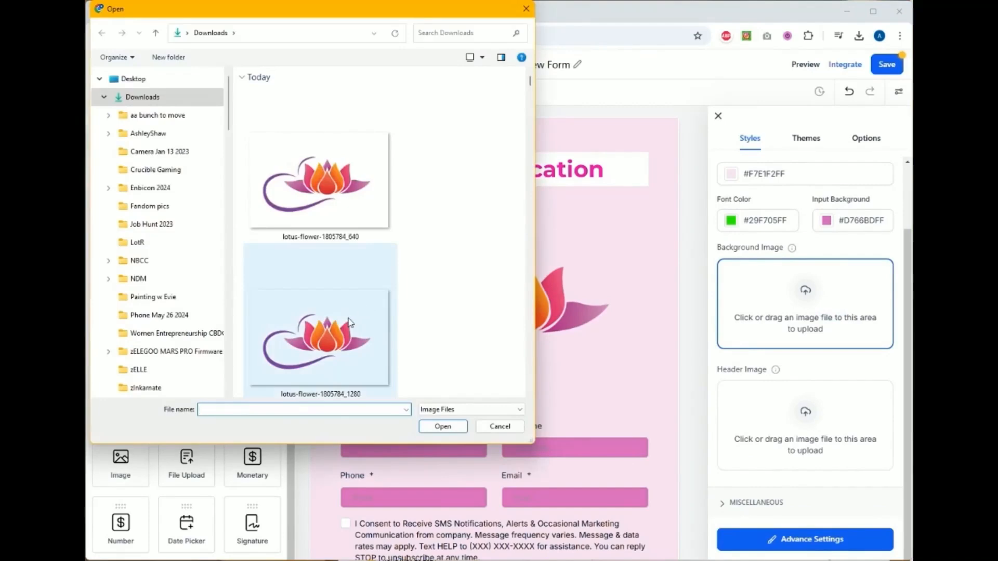
pyautogui.moveTo(350, 323); pyautogui.dragTo(789, 314)
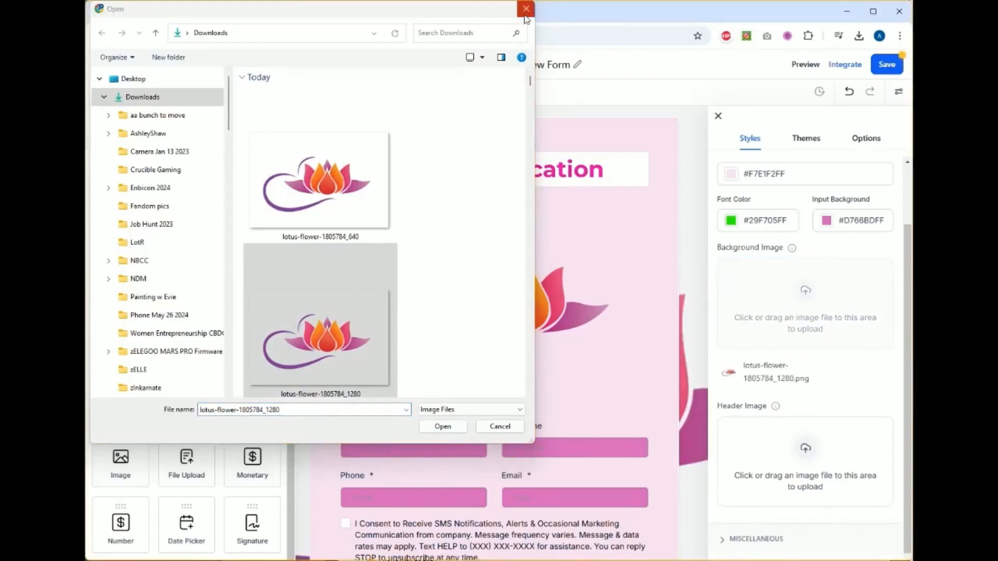
pyautogui.click(526, 9)
pyautogui.scroll(-1, 630, 335)
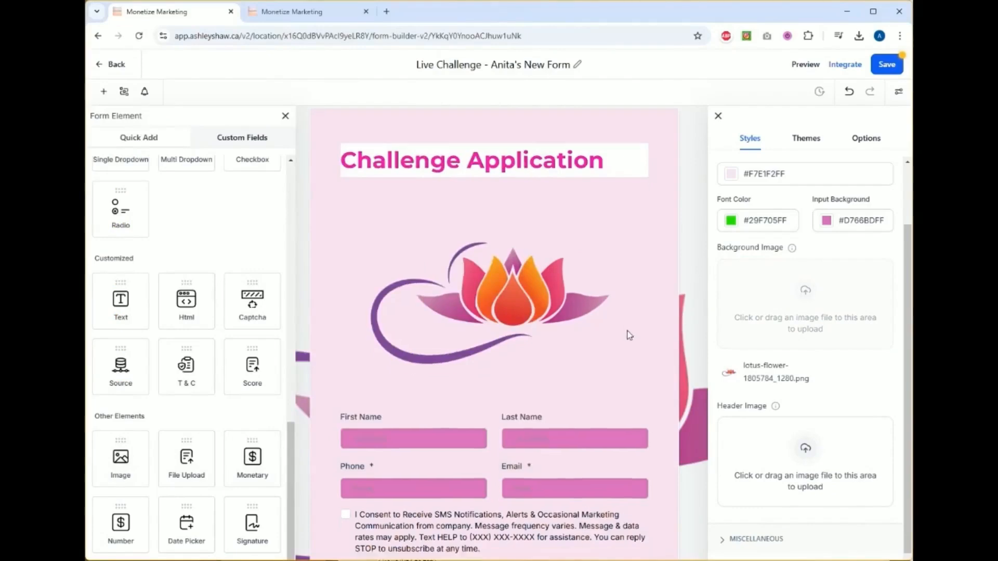
pyautogui.scroll(-2, 629, 335)
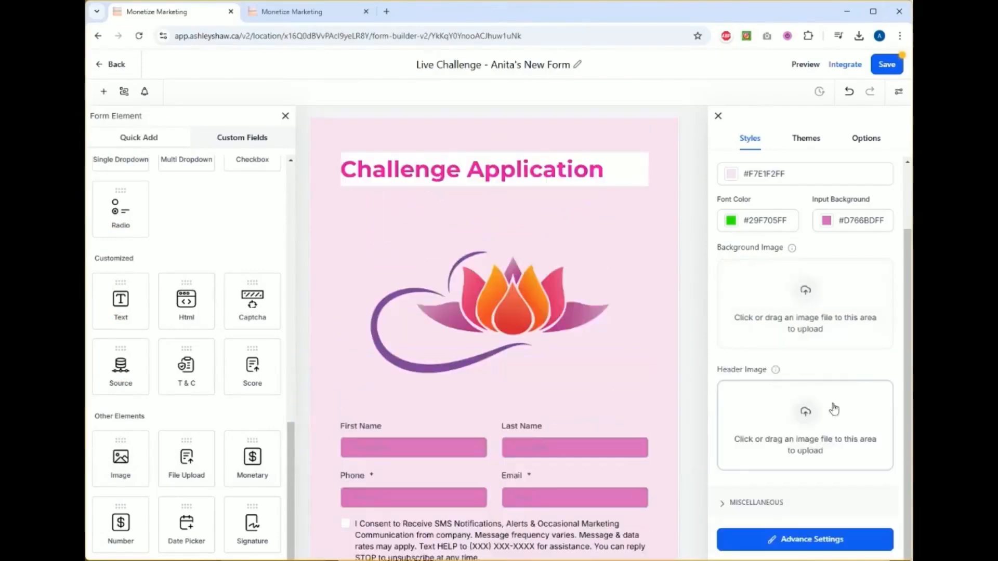
# Step: Try lotus-flower-1805784_640.png as the form's header image, check it against the form's existing image, and remove it again
pyautogui.click(814, 438)
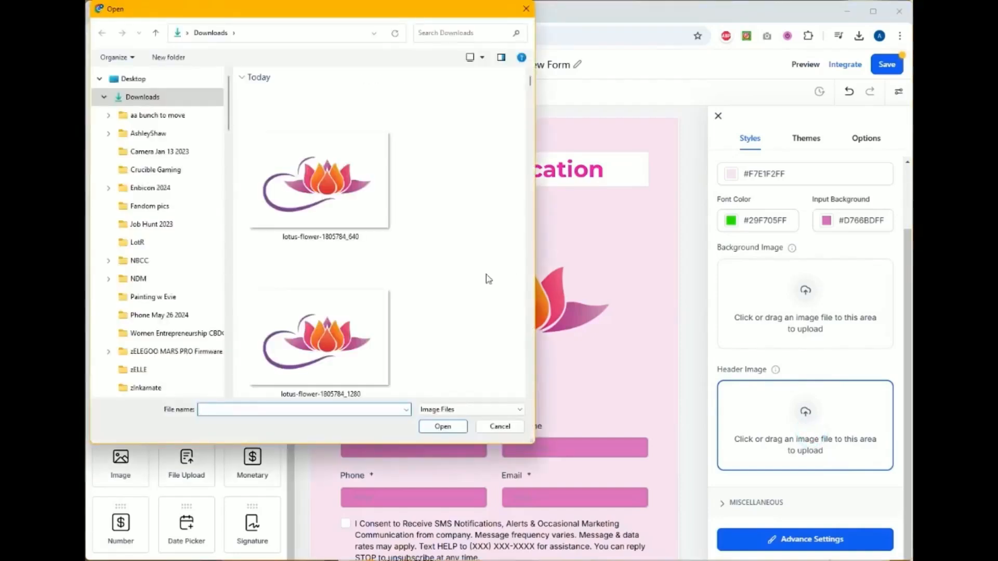
pyautogui.click(341, 195)
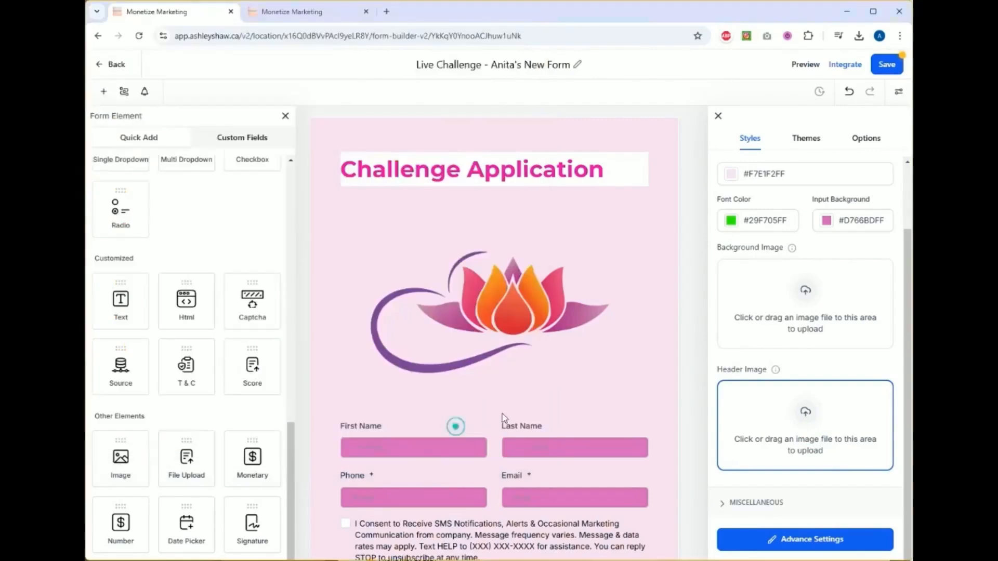
pyautogui.click(458, 427)
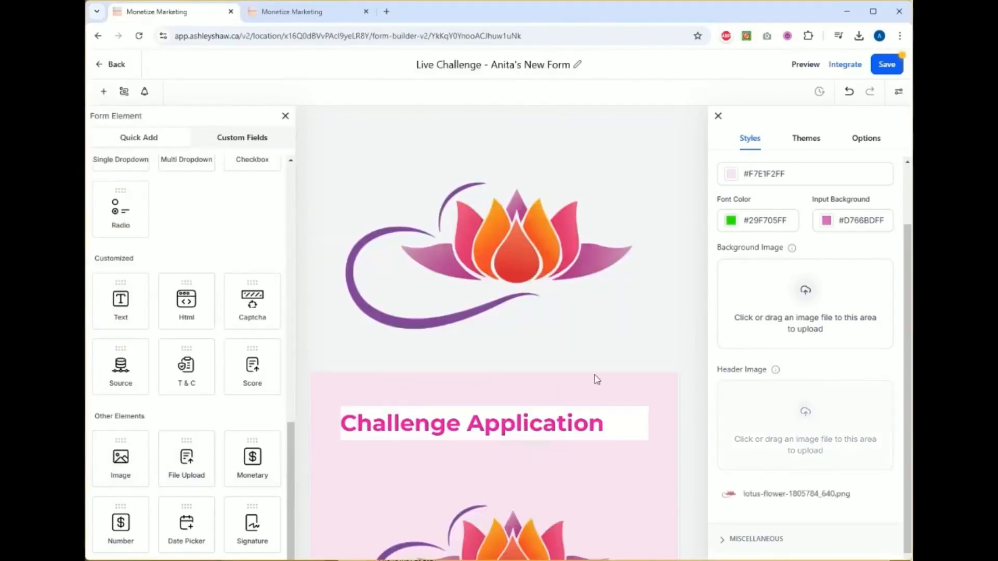
pyautogui.scroll(-7, 590, 359)
pyautogui.scroll(6, 588, 348)
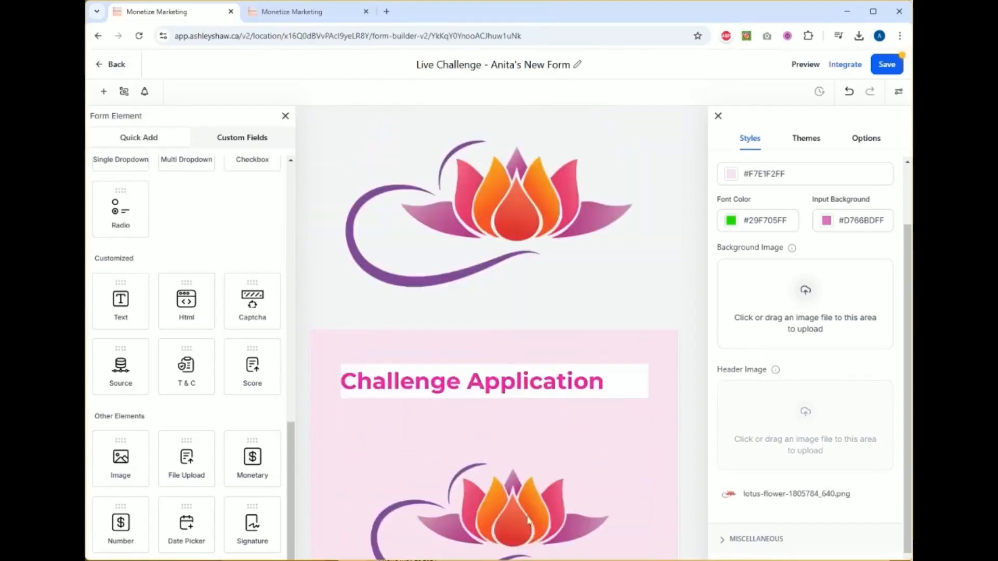
pyautogui.click(530, 496)
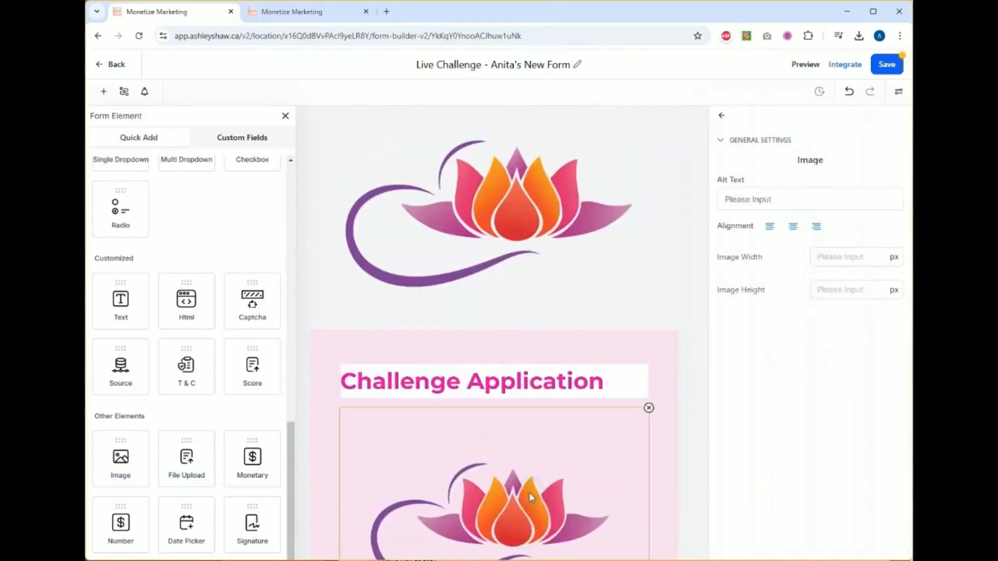
pyautogui.click(544, 258)
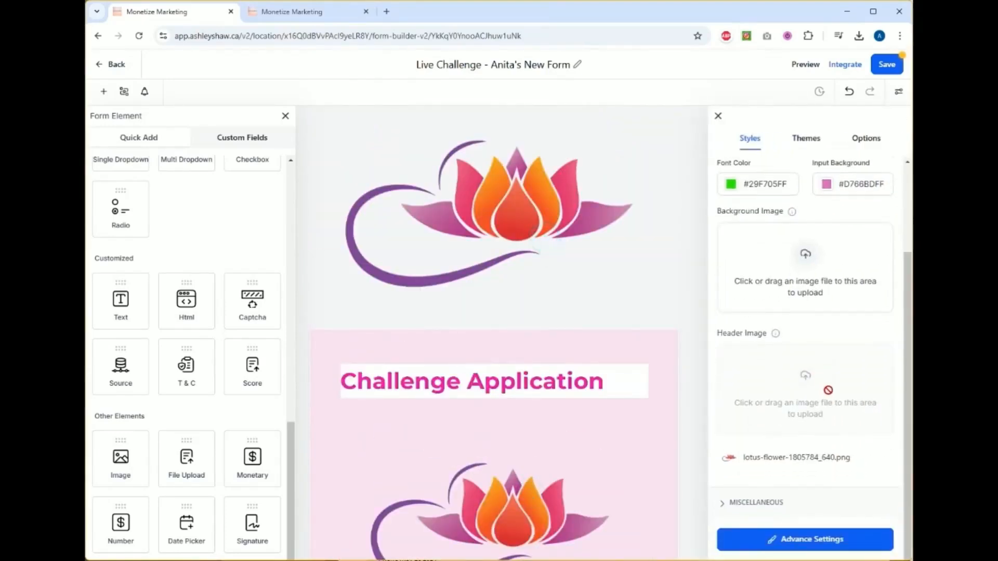
pyautogui.click(876, 460)
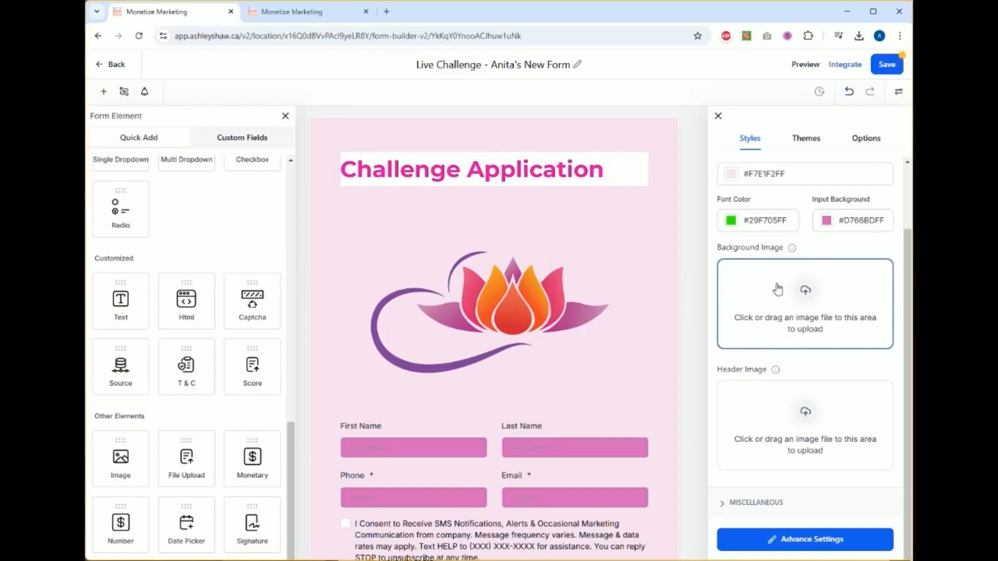
# Step: Look at the miscellaneous style settings and browse the available form themes without applying one
pyautogui.click(758, 504)
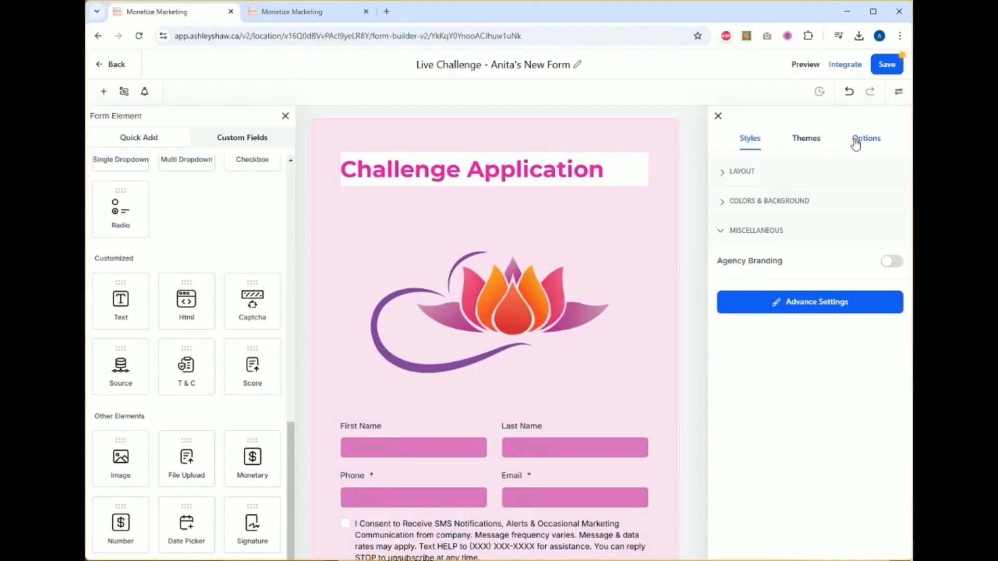
pyautogui.click(806, 139)
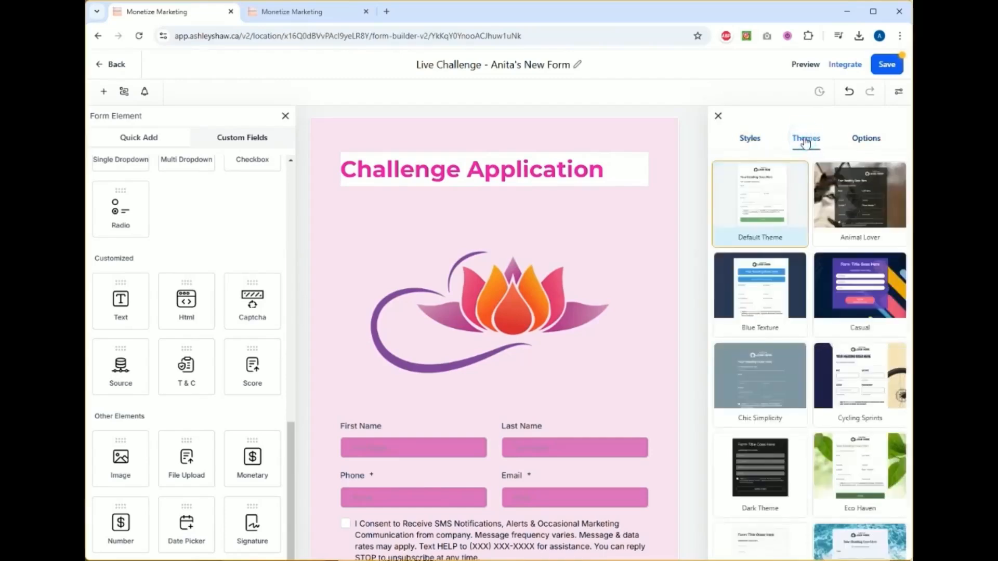
pyautogui.scroll(-10, 815, 312)
pyautogui.scroll(10, 815, 312)
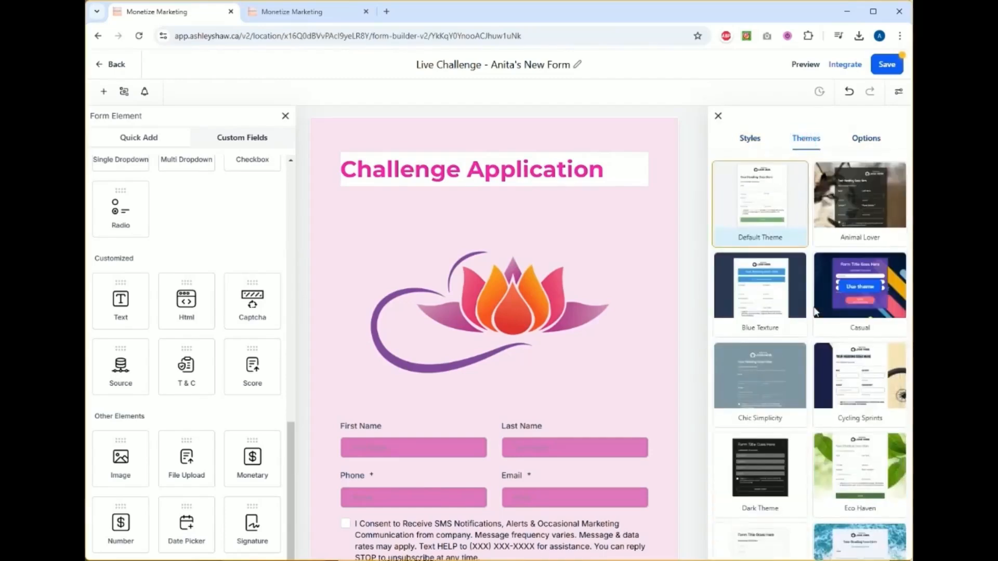
# Step: Open the form's On Submit options and examine the thank-you message settings alongside the form's submit button
pyautogui.click(868, 141)
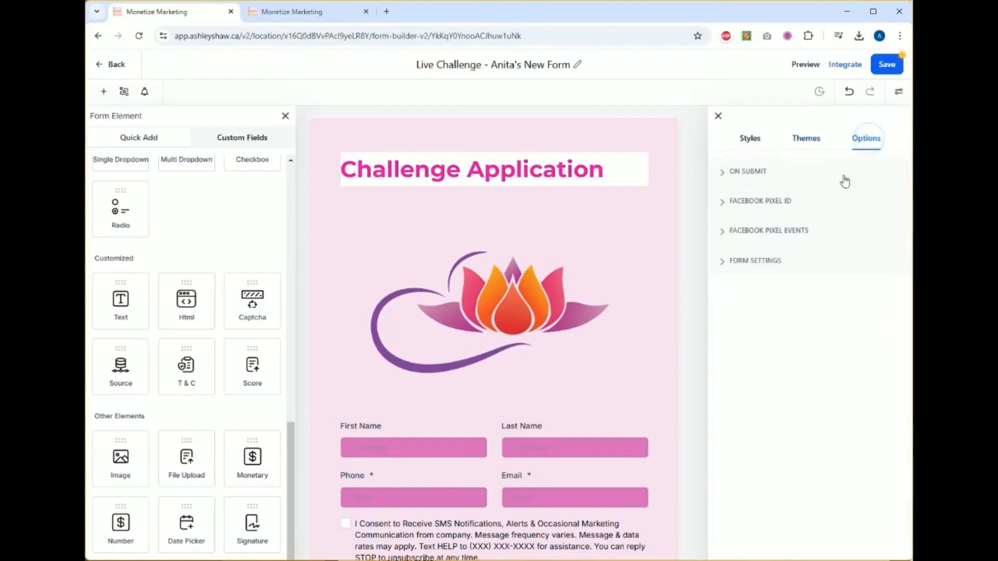
pyautogui.click(773, 175)
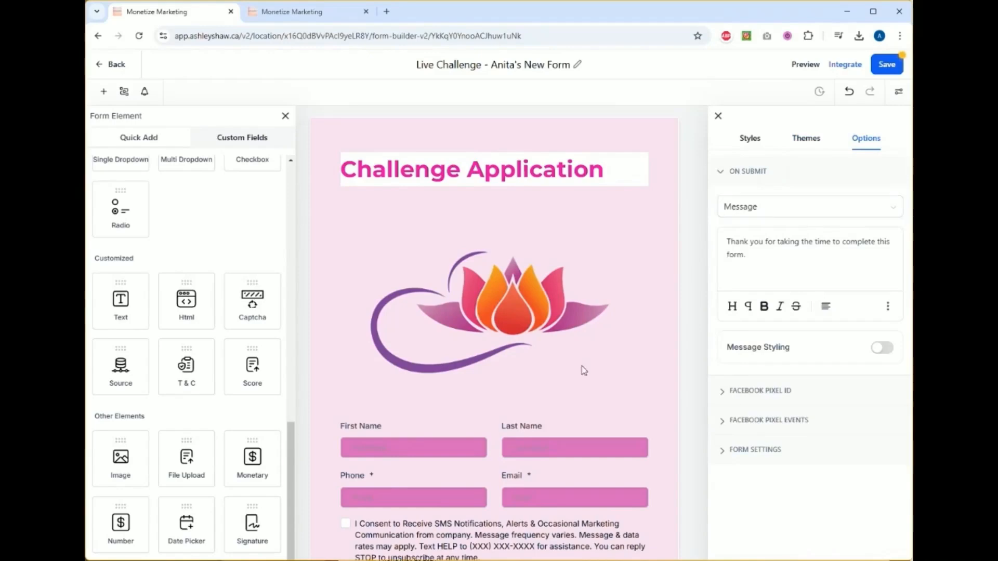
pyautogui.scroll(-3, 584, 370)
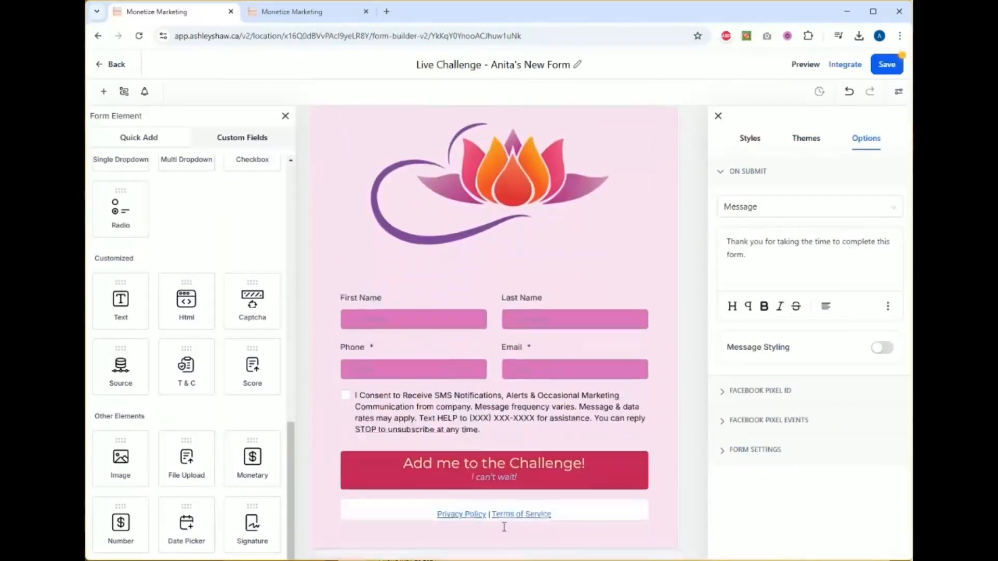
# Step: Examine the On Submit action choices and the wording of the form's thank-you message
pyautogui.click(768, 207)
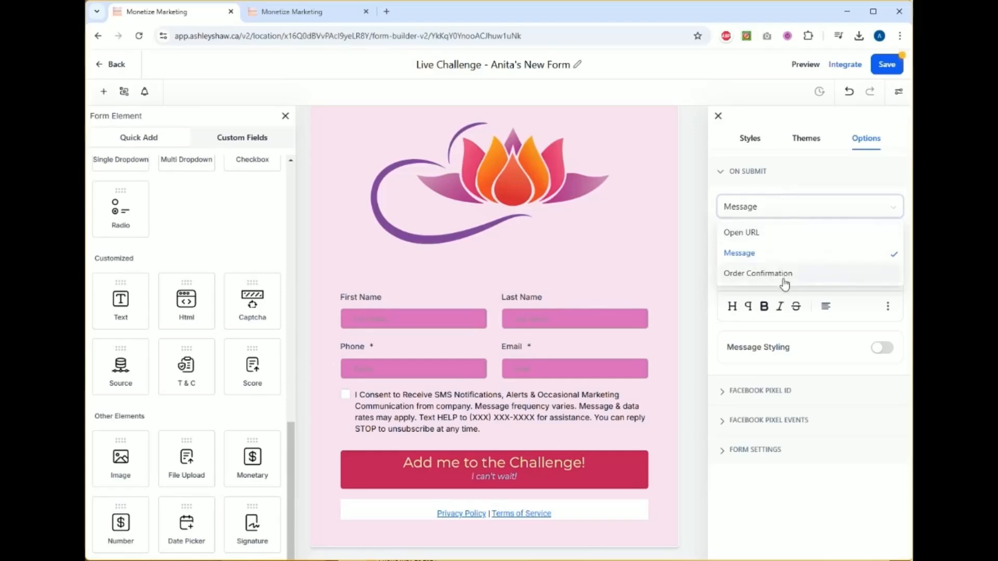
pyautogui.click(796, 172)
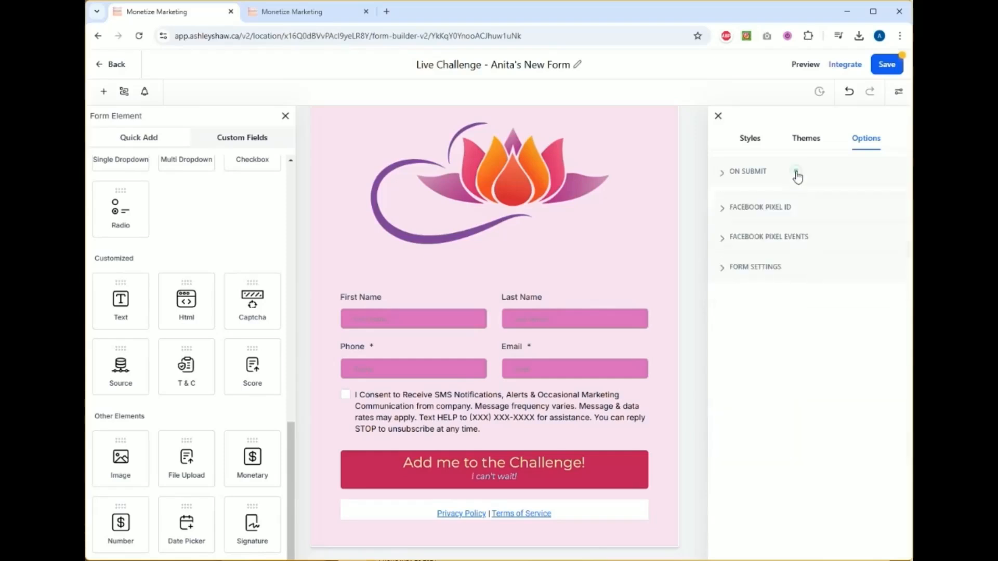
pyautogui.click(763, 172)
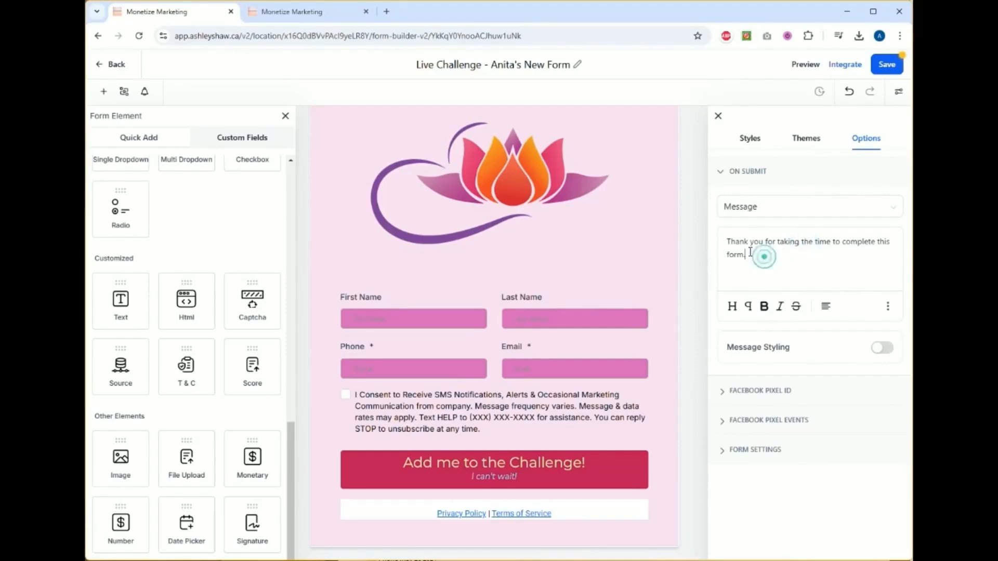
pyautogui.moveTo(762, 255); pyautogui.dragTo(729, 242)
pyautogui.click(729, 242)
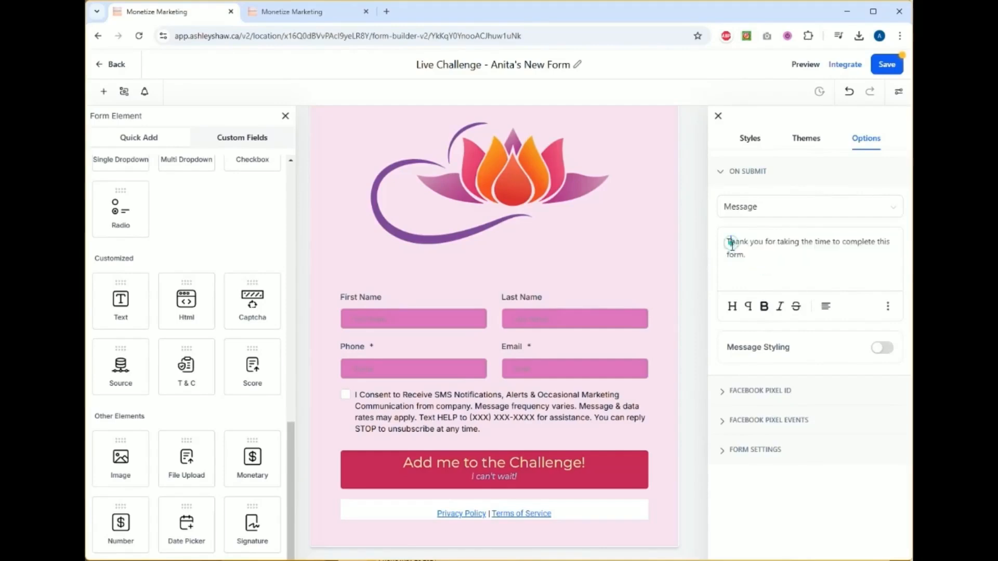
# Step: Review the form's Facebook pixel events and the general form settings without changing them
pyautogui.click(759, 421)
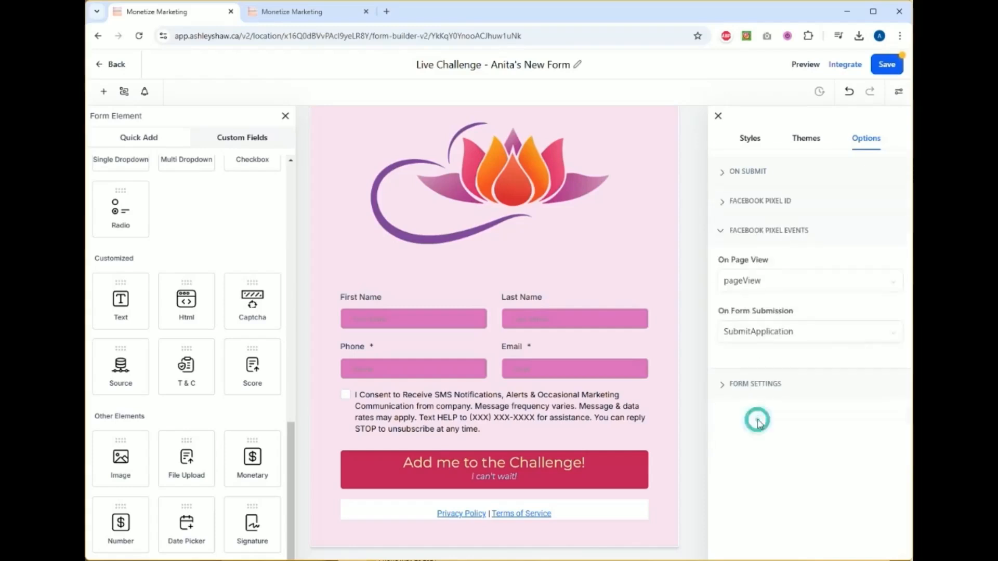
pyautogui.click(775, 231)
pyautogui.click(766, 262)
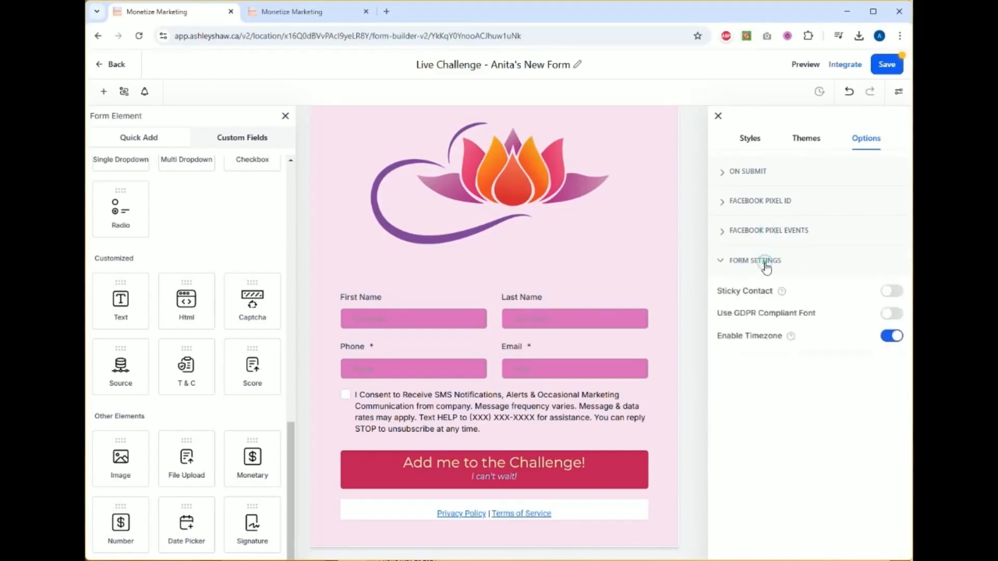
pyautogui.click(766, 265)
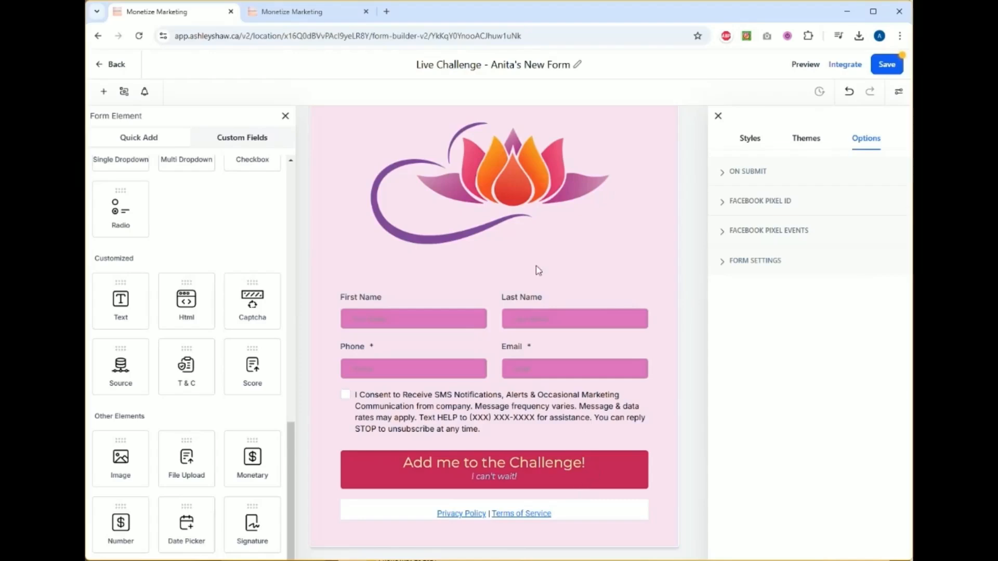
pyautogui.scroll(3, 520, 296)
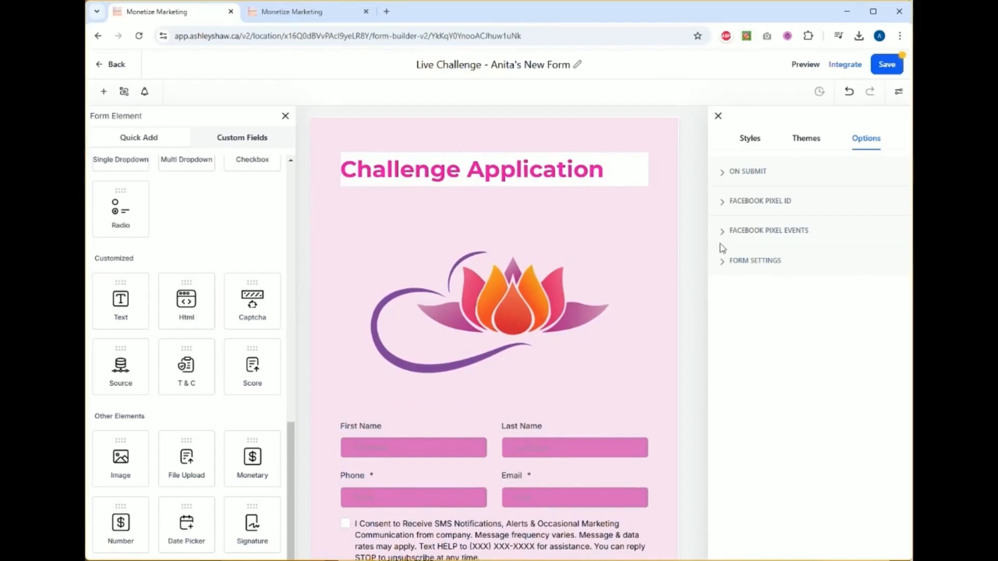
pyautogui.click(764, 234)
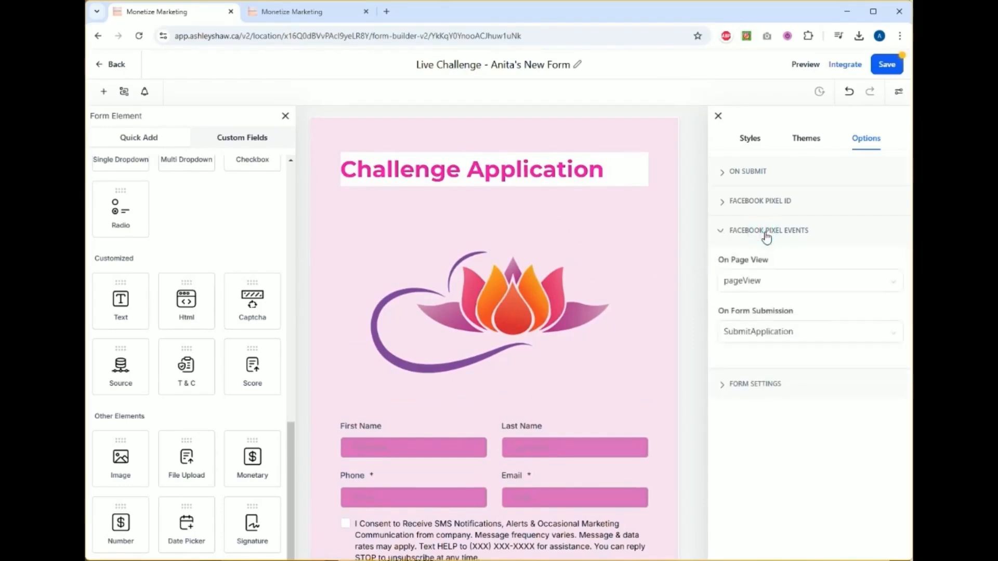
pyautogui.click(766, 234)
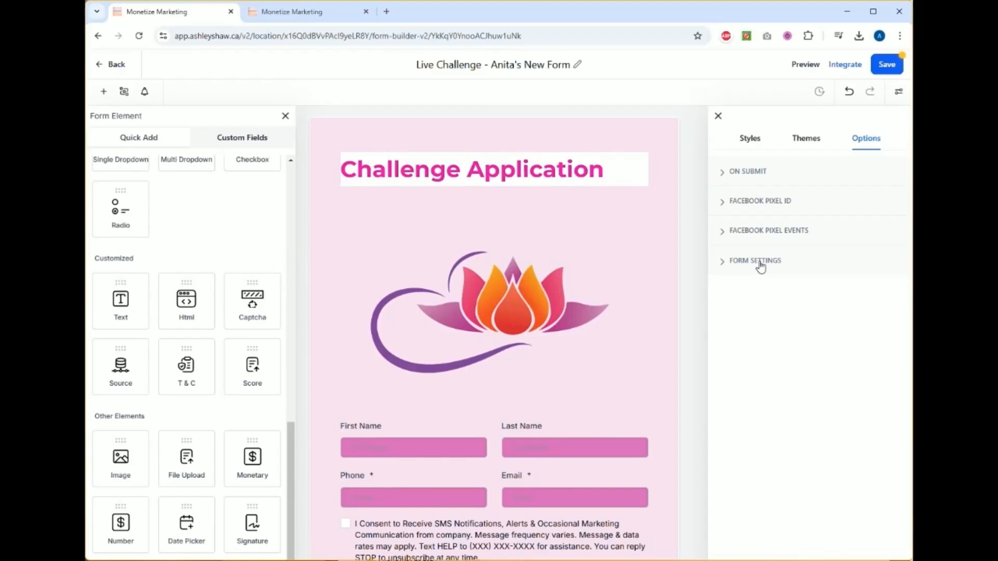
# Step: Set the form's On Submit action to Open URL
pyautogui.click(759, 178)
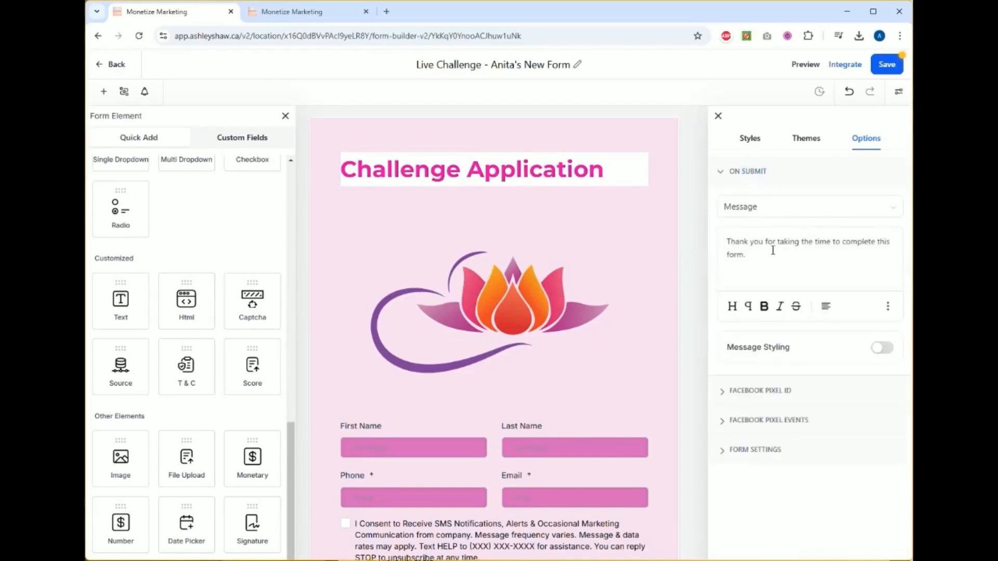
pyautogui.click(775, 210)
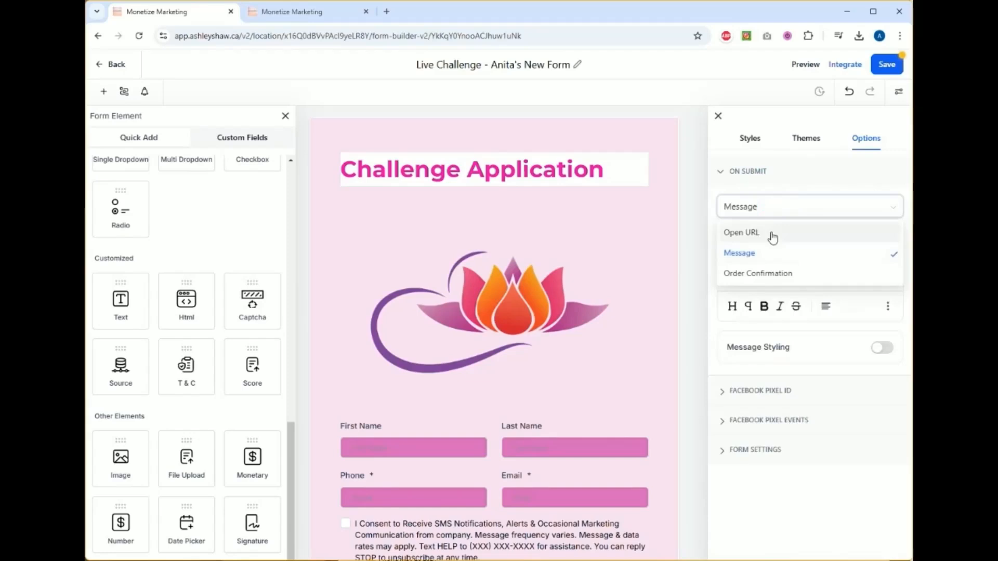
pyautogui.click(772, 232)
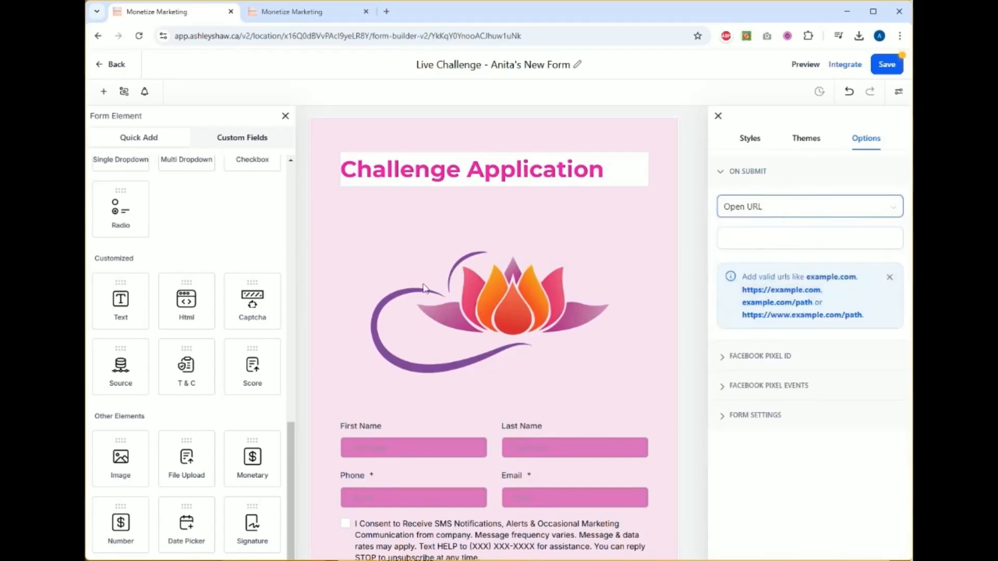
# Step: Go to the LIVE Challenge | Frontend funnel and examine where the opt-in and sales page steps show their live address
pyautogui.click(312, 16)
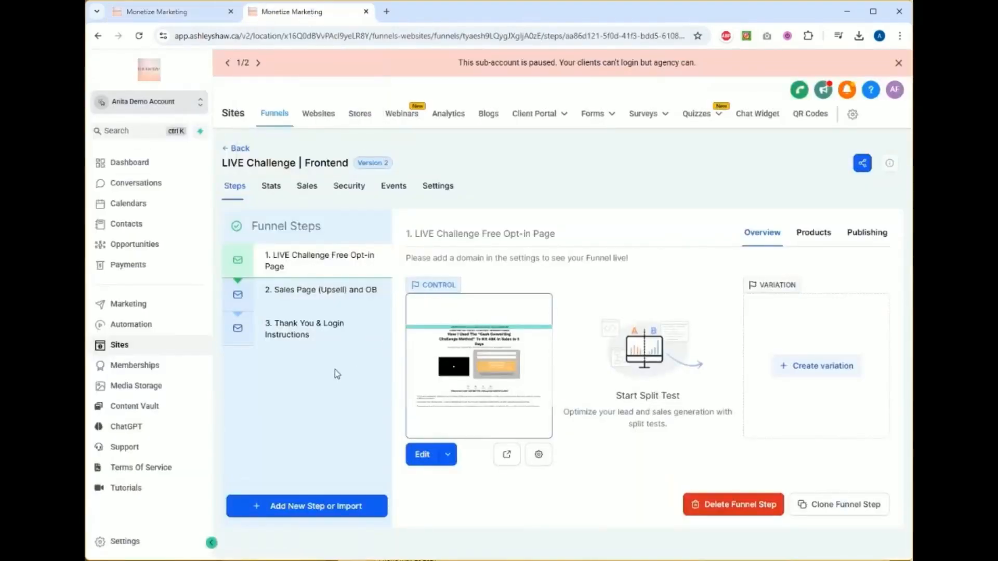
pyautogui.click(321, 291)
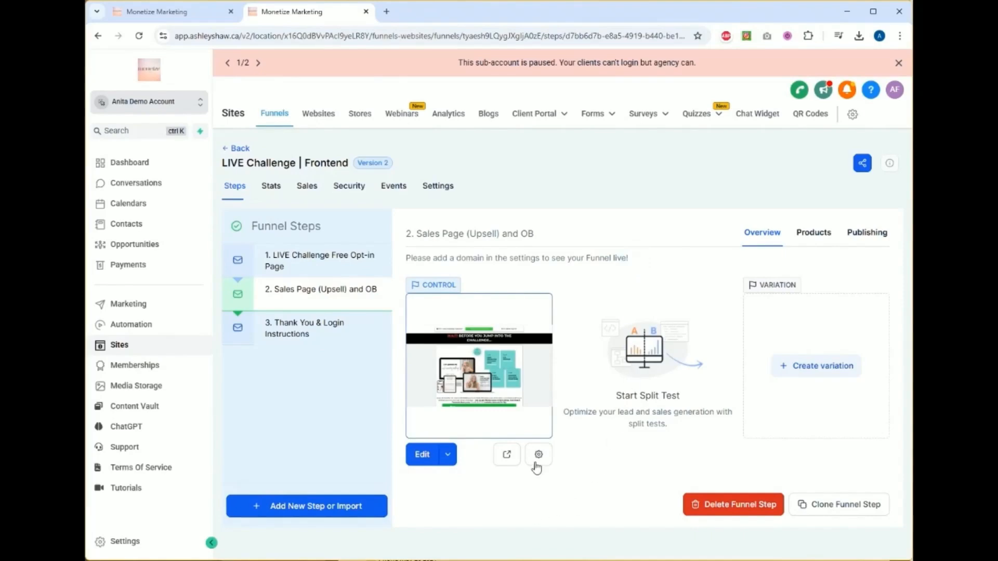
pyautogui.click(569, 260)
pyautogui.moveTo(630, 258); pyautogui.dragTo(408, 260)
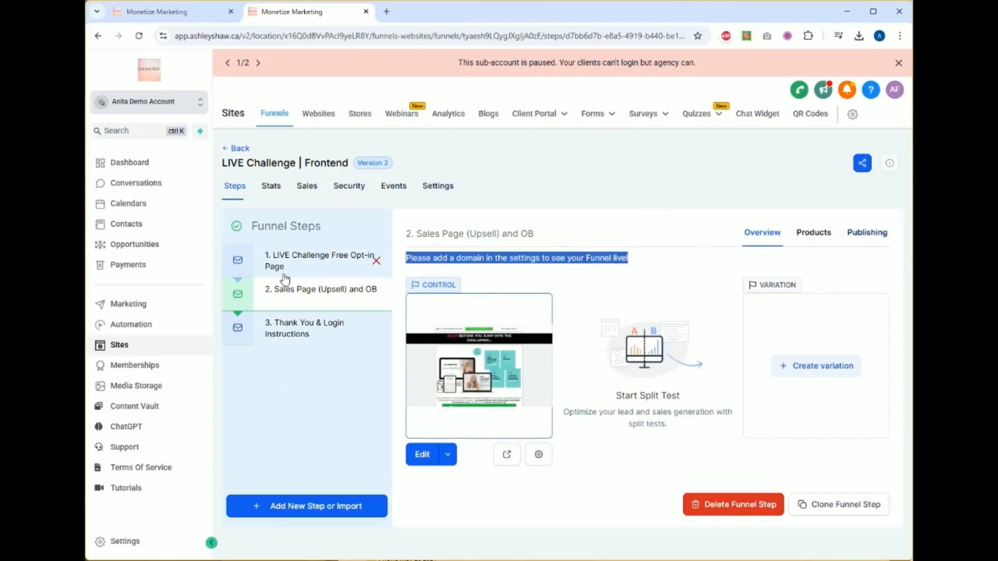
pyautogui.click(293, 255)
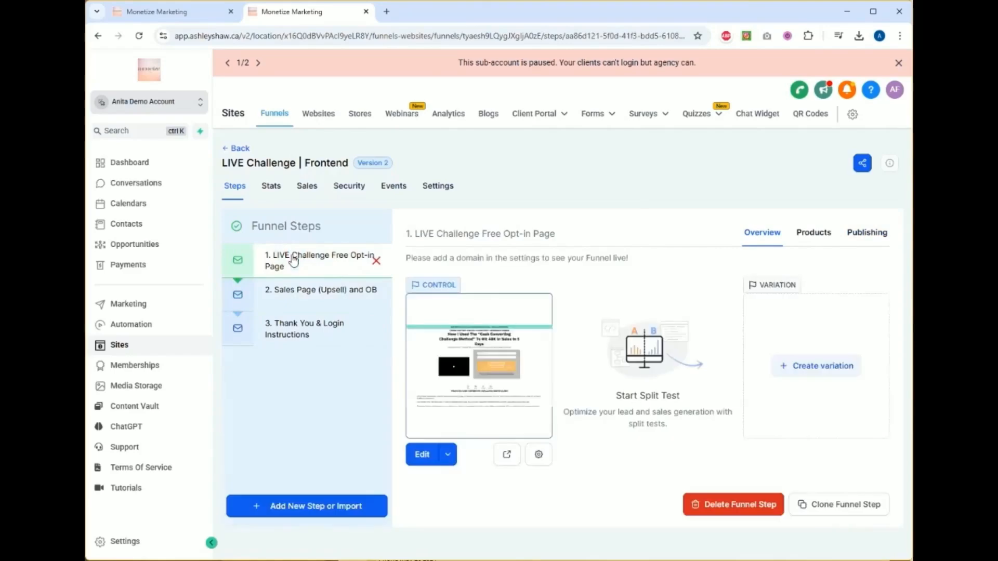
pyautogui.moveTo(502, 269); pyautogui.dragTo(647, 264)
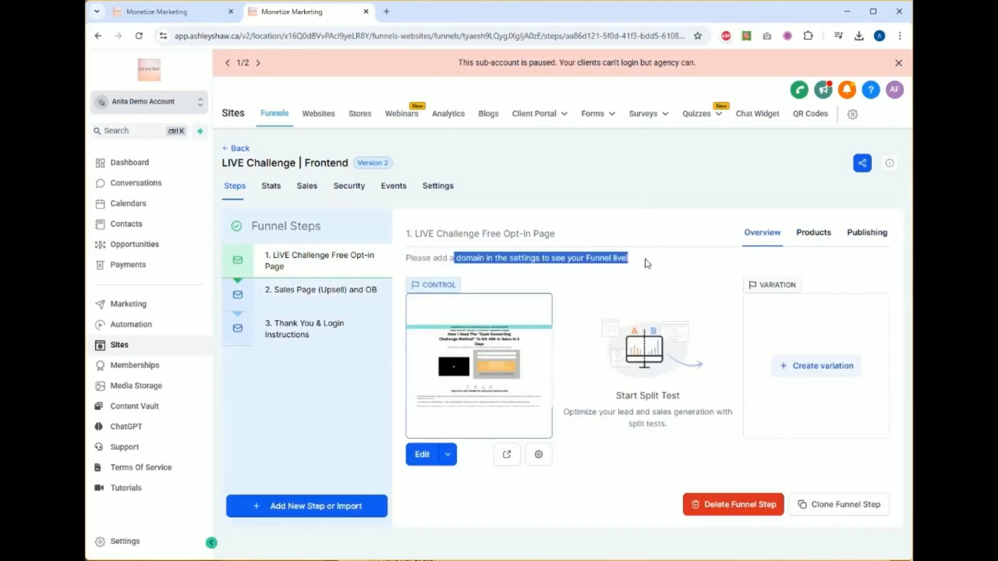
pyautogui.click(371, 297)
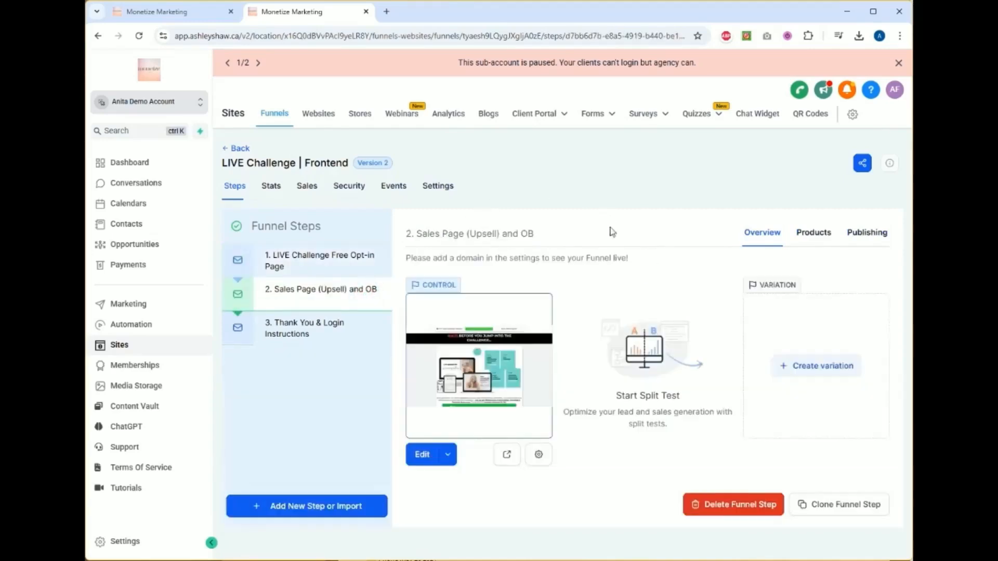
pyautogui.tripleClick(627, 262)
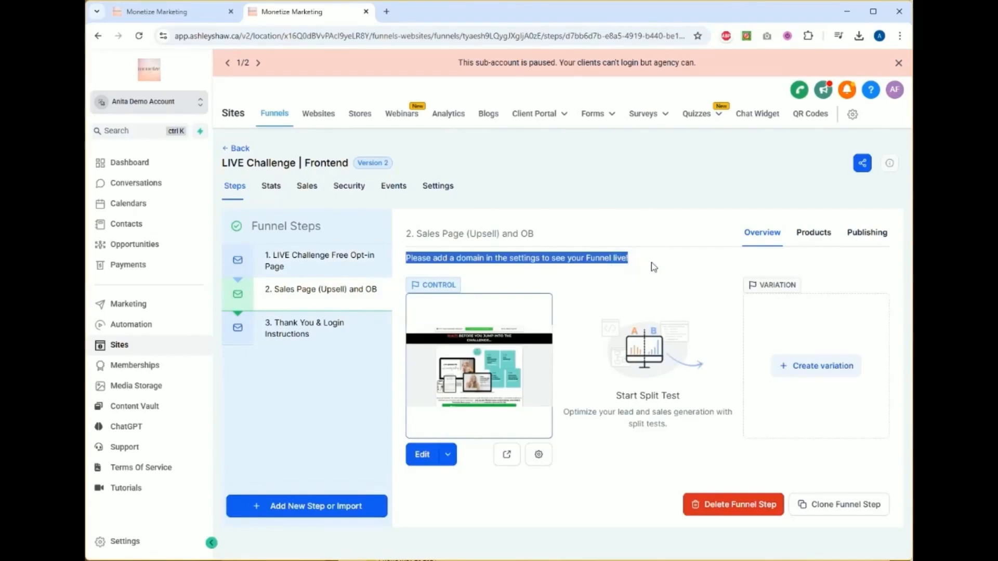
# Step: Check the same address line for the Thank You & Login Instructions step and again for the Sales Page (Upsell) and OB step
pyautogui.click(296, 340)
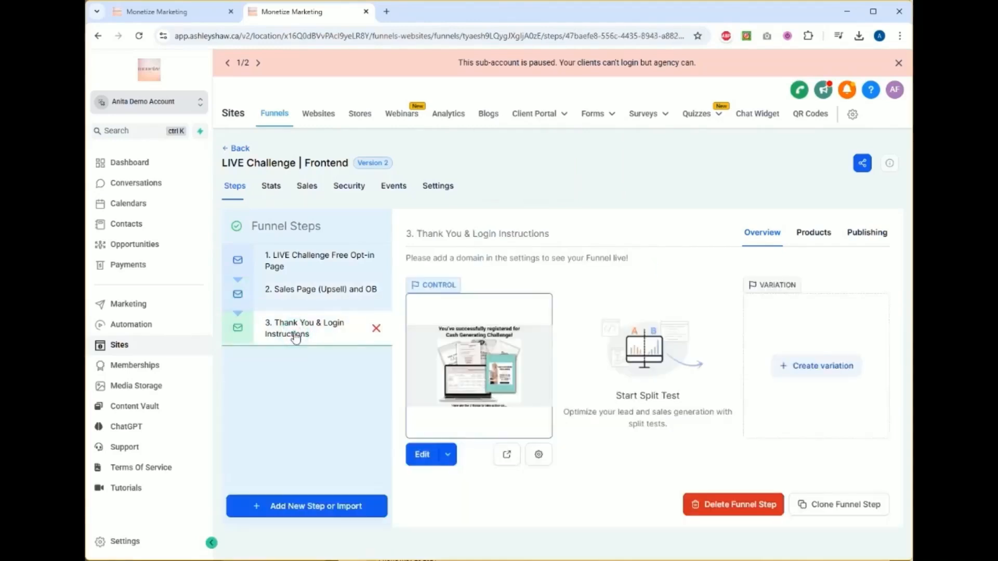
pyautogui.tripleClick(483, 258)
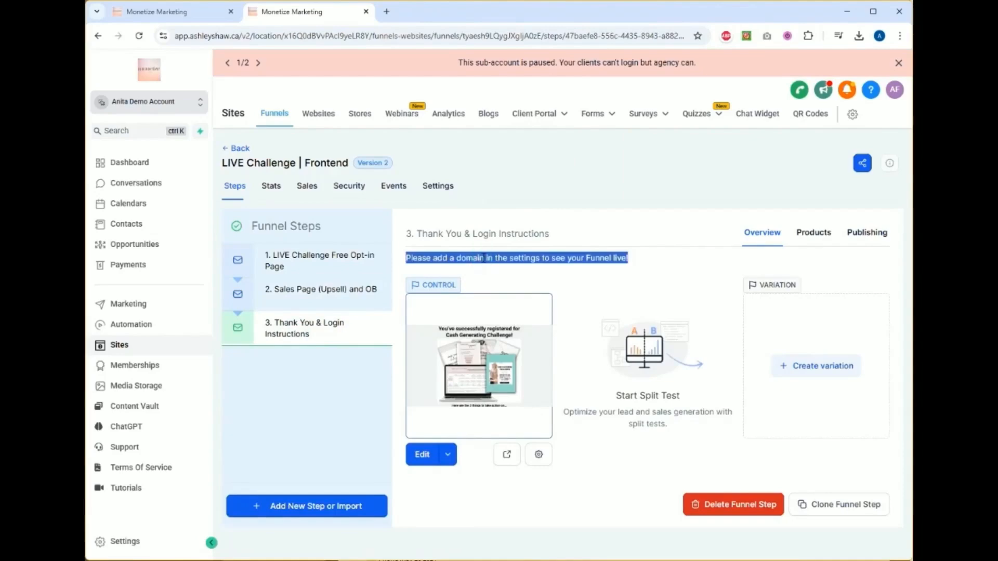
pyautogui.click(601, 248)
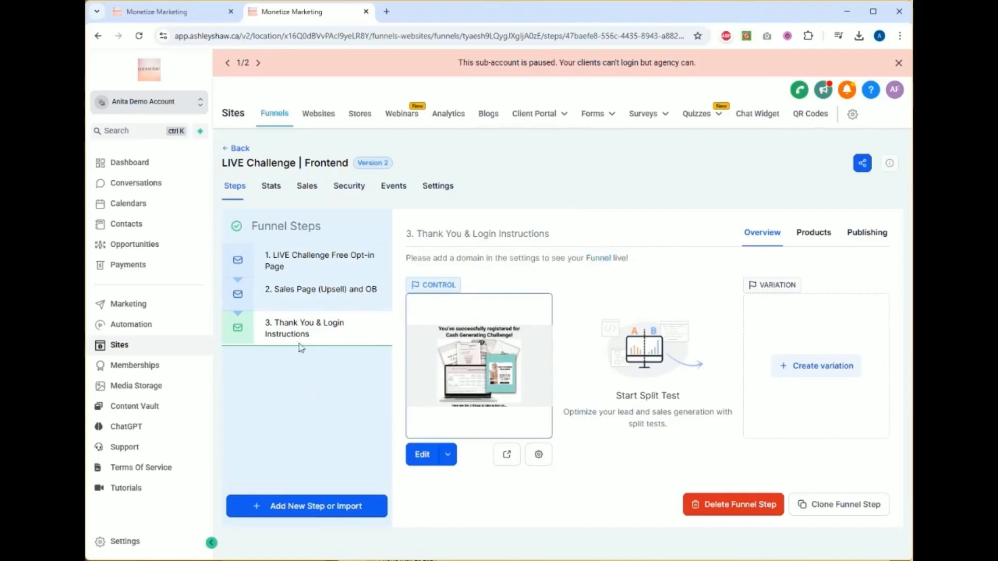
pyautogui.click(364, 294)
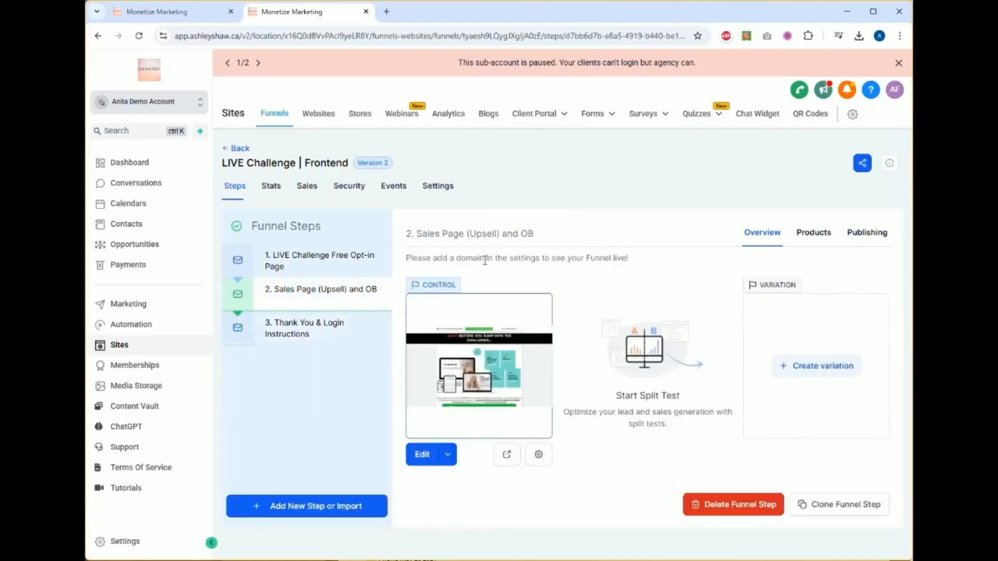
pyautogui.tripleClick(485, 258)
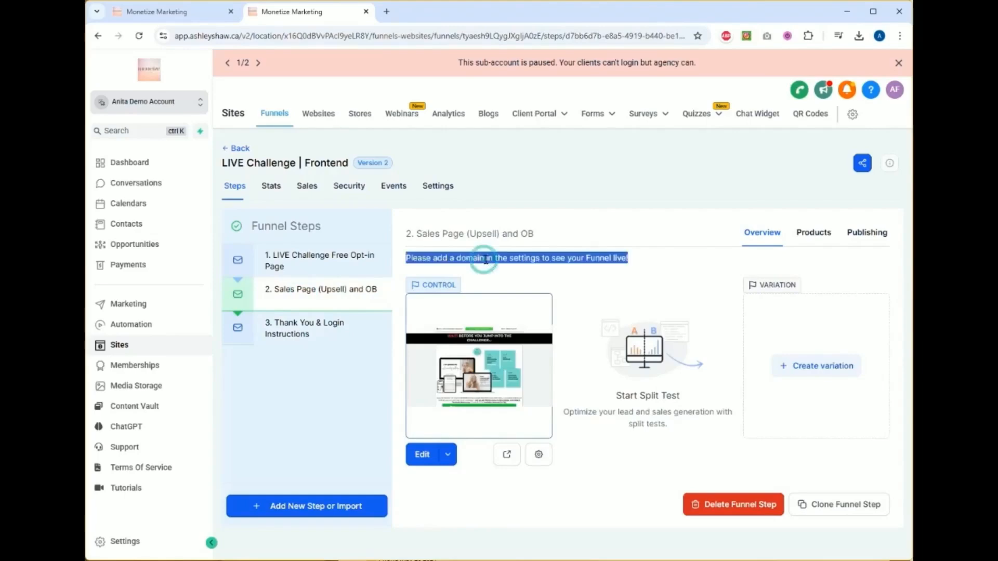
pyautogui.tripleClick(644, 260)
pyautogui.click(622, 268)
# Step: Copy registrationsubmitted, without the slash, from the step URL in the Sales Page (Upsell) and OB step's publishing settings
pyautogui.click(867, 234)
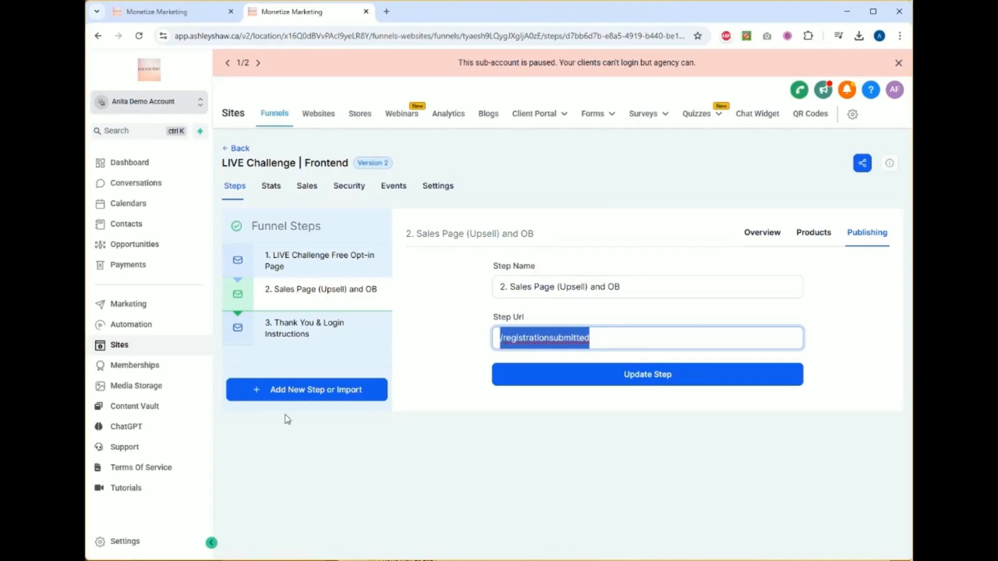
pyautogui.click(306, 295)
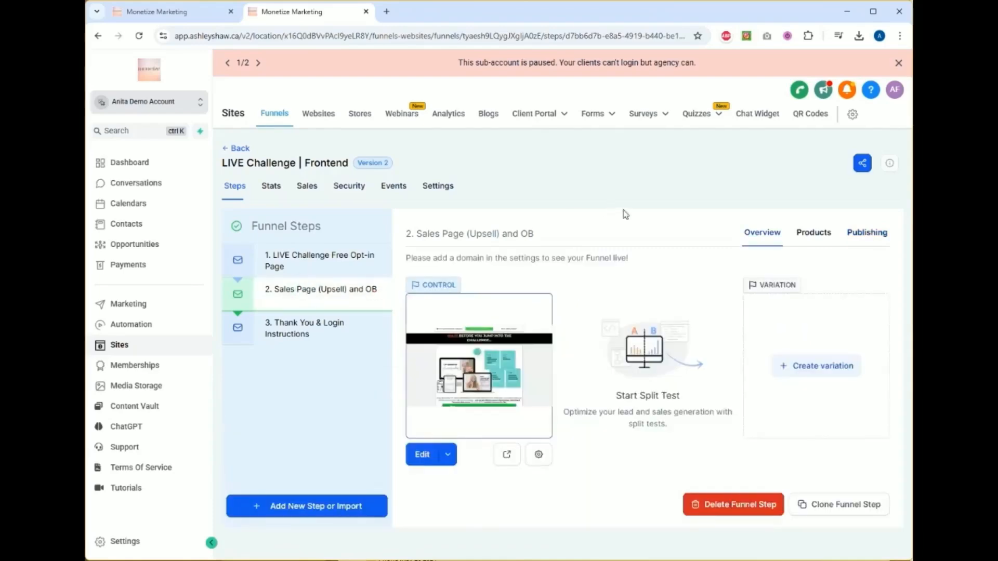
pyautogui.click(869, 234)
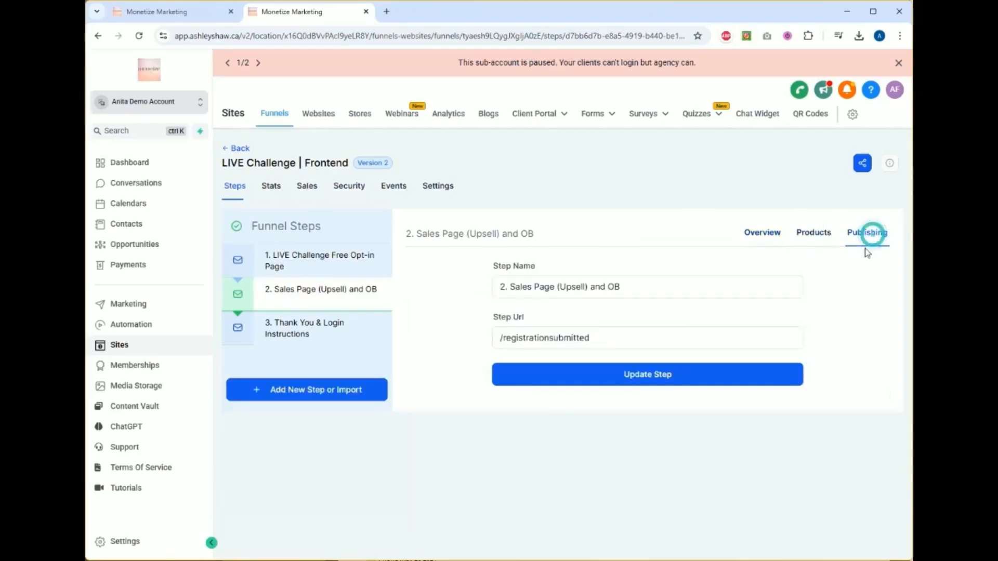
pyautogui.click(601, 337)
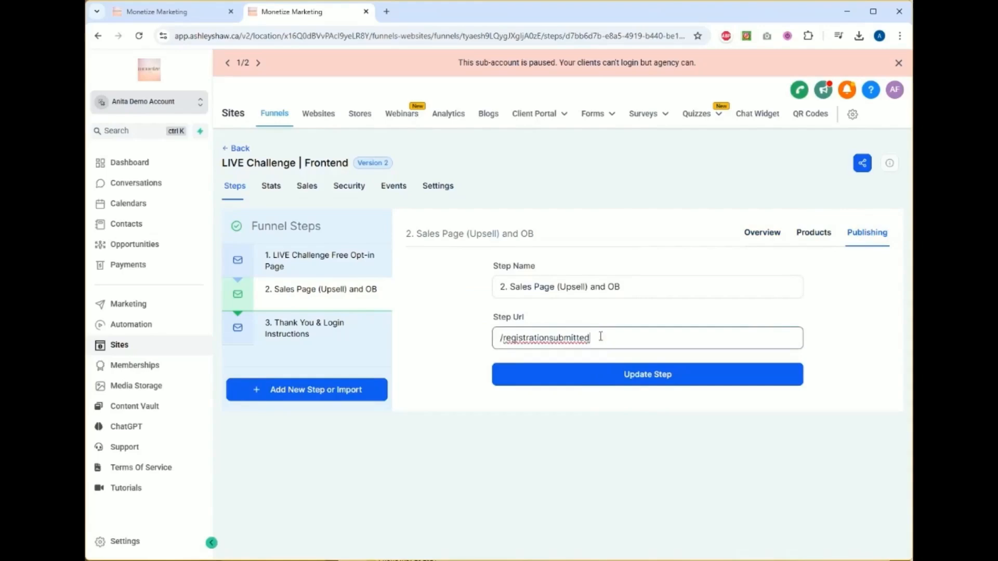
pyautogui.doubleClick(600, 337)
pyautogui.rightClick(600, 342)
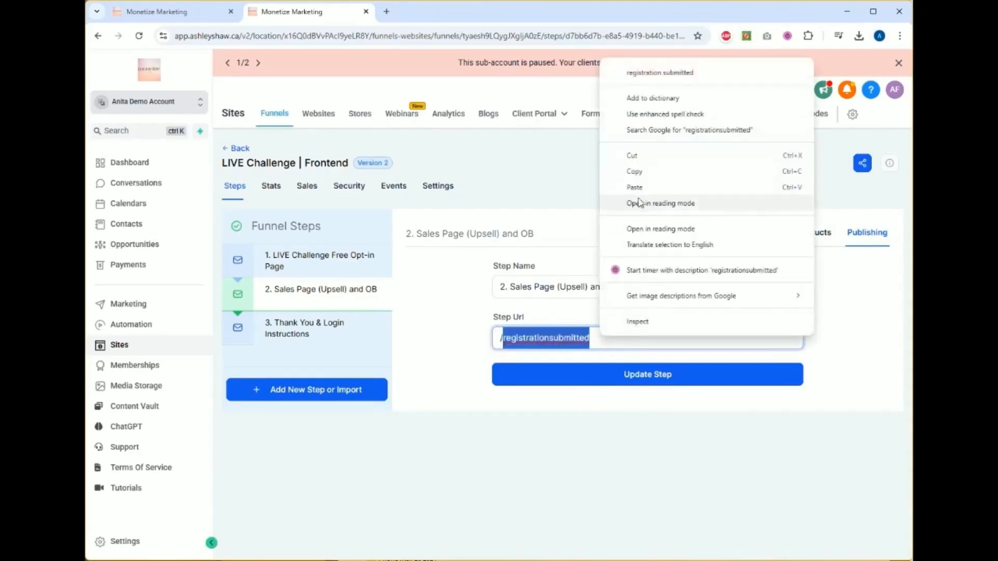
pyautogui.click(635, 172)
pyautogui.click(643, 179)
pyautogui.click(643, 178)
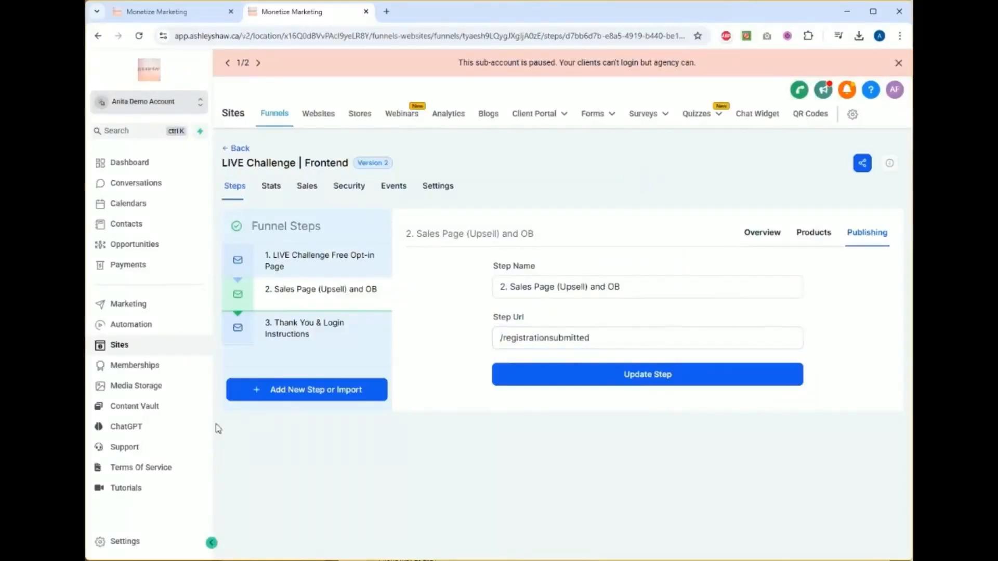
# Step: Return to the form, paste registrationsubmitted as the URL to open on submit, and save the form
pyautogui.click(146, 13)
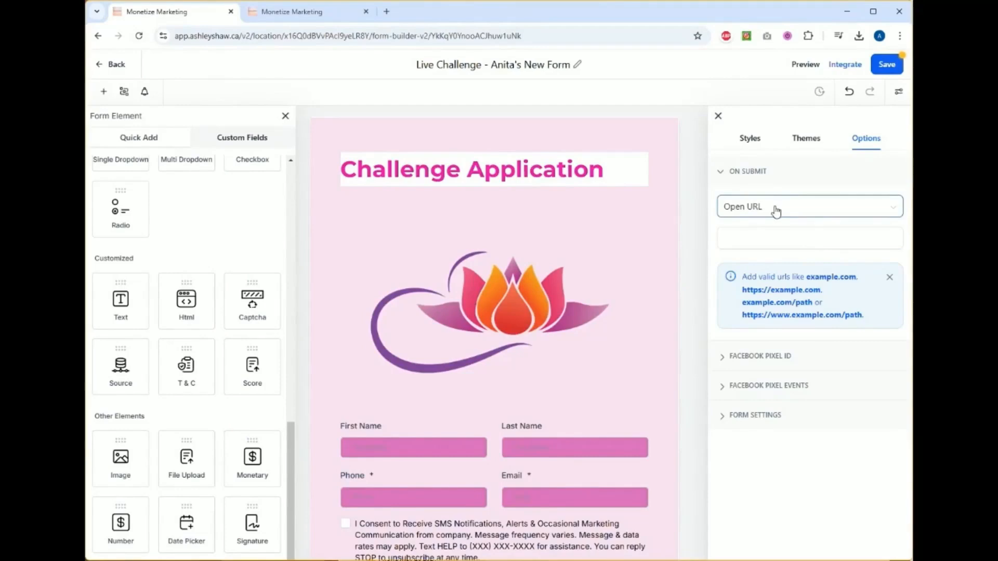
pyautogui.click(770, 243)
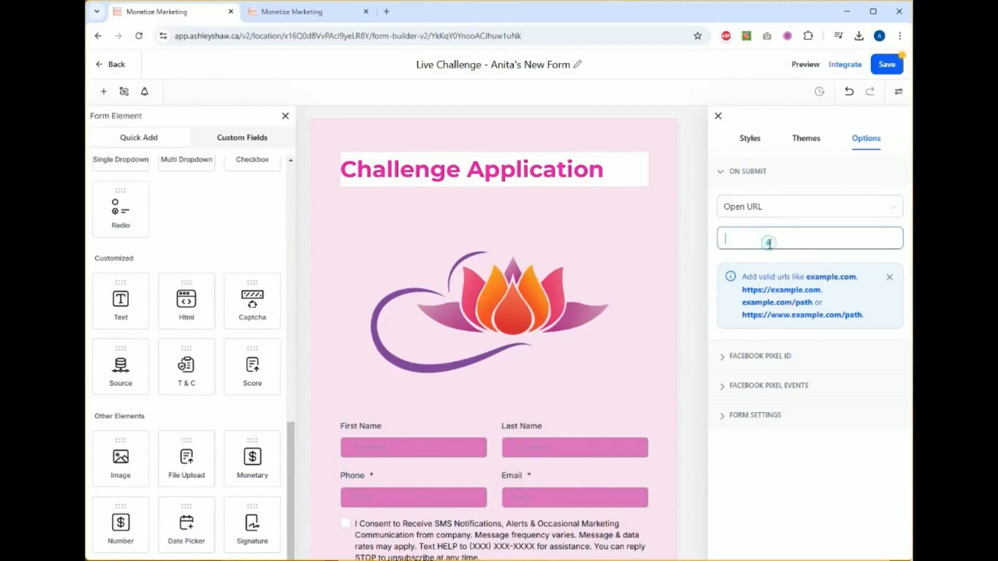
pyautogui.hotkey('ctrl', 'v')
pyautogui.click(892, 67)
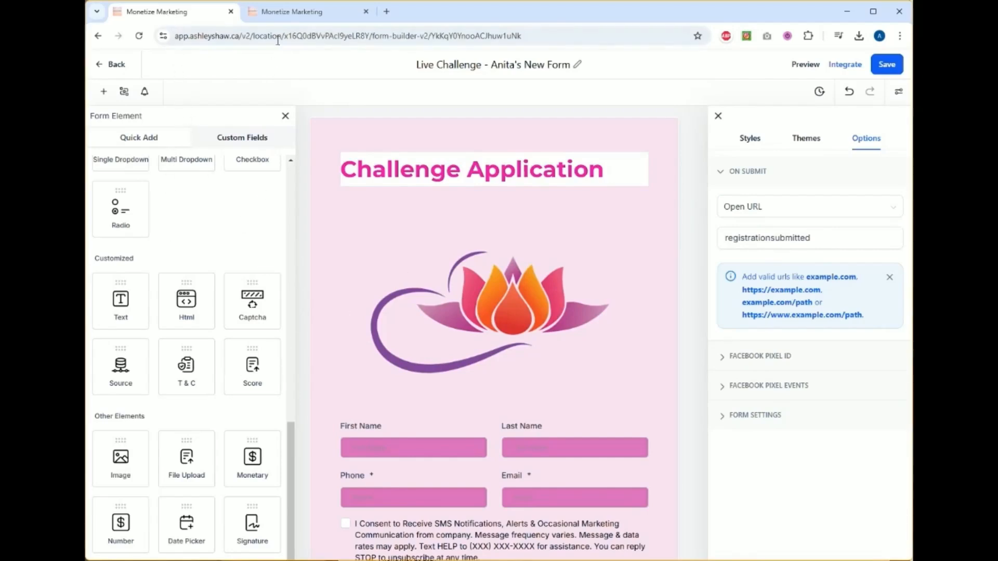
# Step: Return to the LIVE Challenge | Frontend funnel, reload it, and open the LIVE Challenge Free Opt-in Page step for editing
pyautogui.click(283, 16)
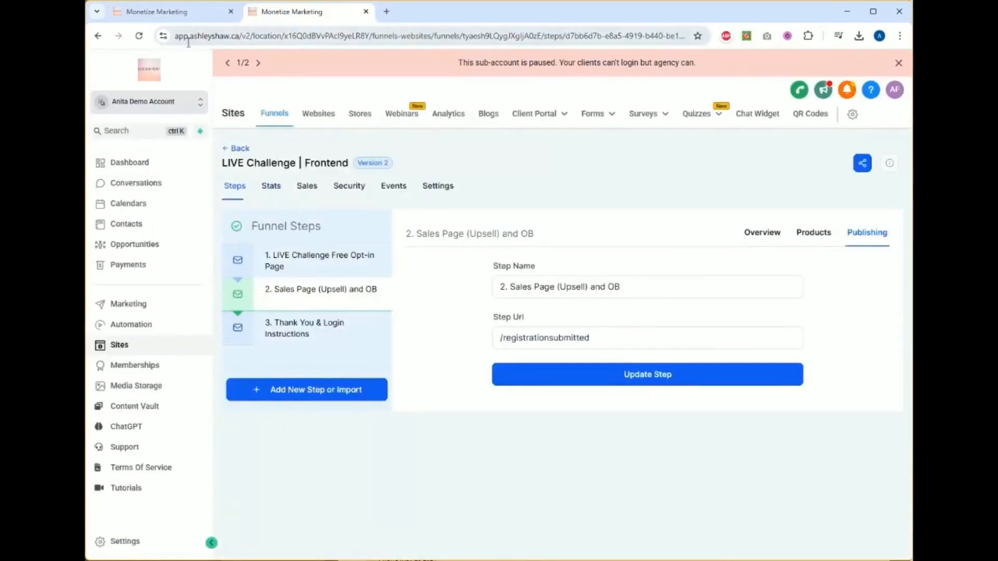
pyautogui.click(140, 37)
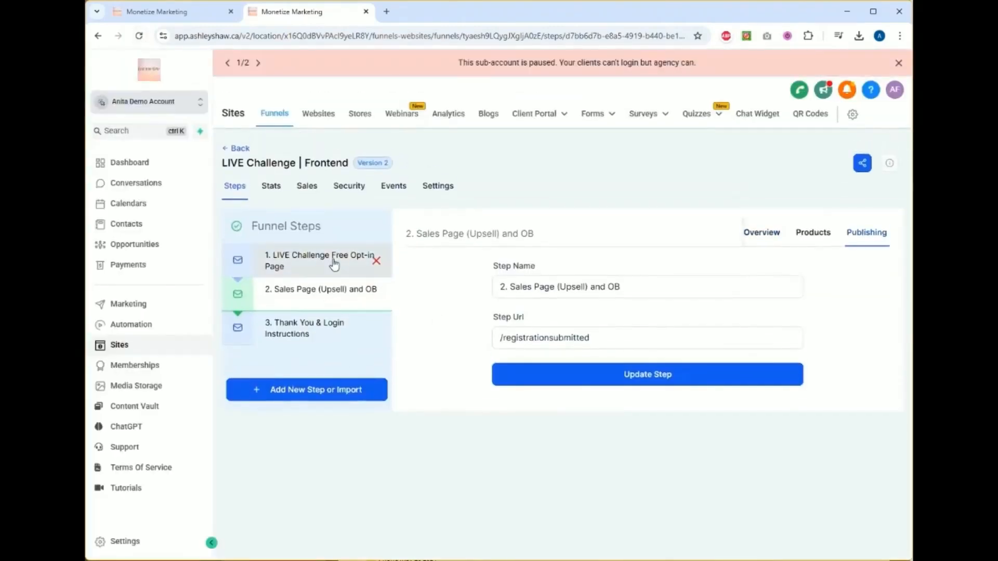
pyautogui.click(334, 263)
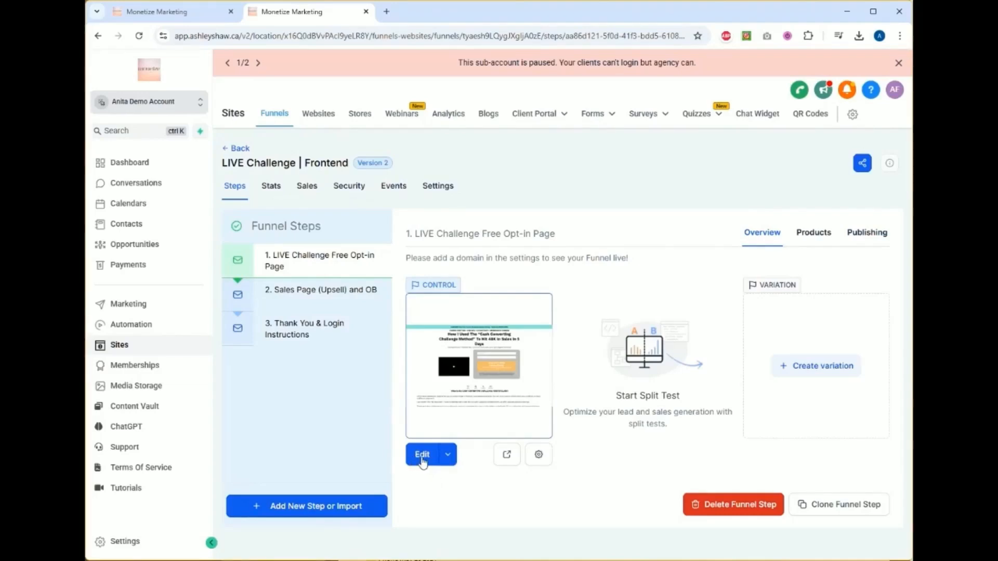
pyautogui.click(423, 456)
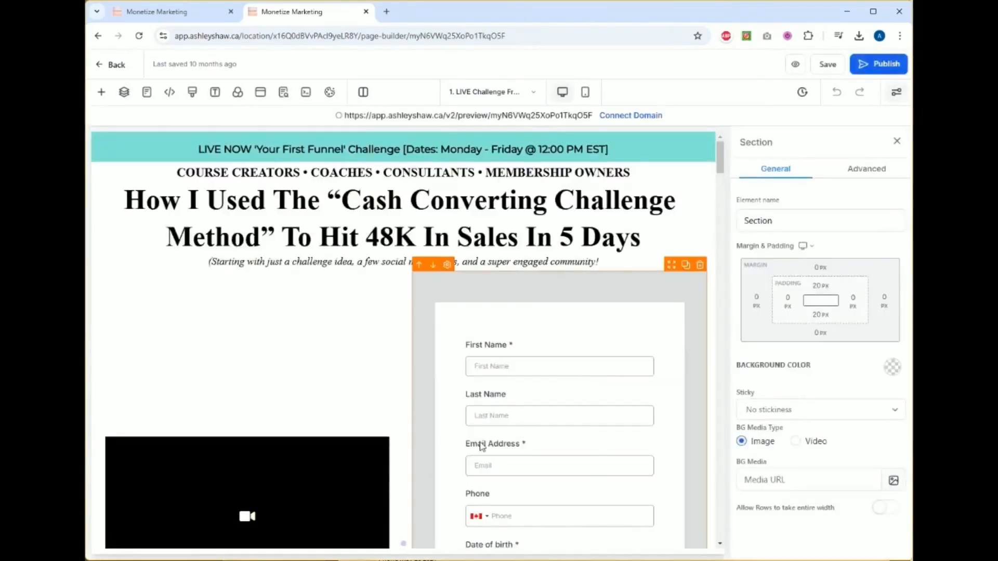
# Step: Look through the opt-in page to find its embedded form and its call-to-action buttons
pyautogui.scroll(-10, 493, 394)
pyautogui.scroll(7, 491, 391)
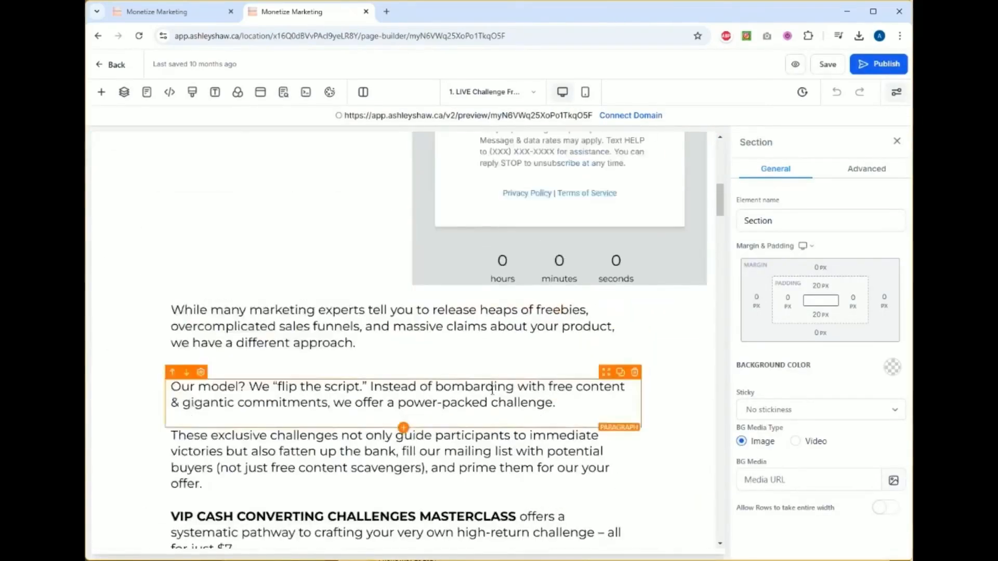
pyautogui.scroll(2, 492, 391)
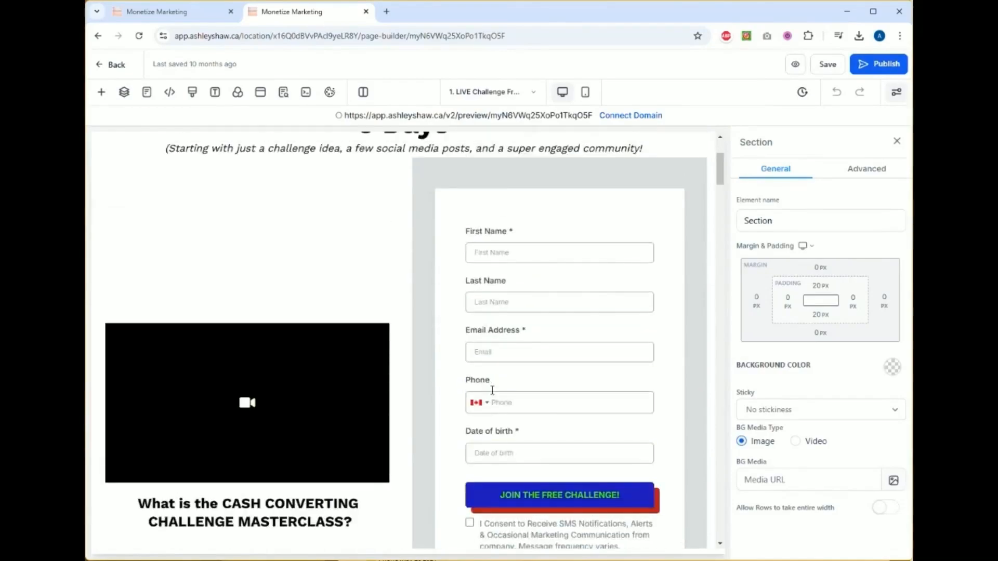
pyautogui.scroll(-10, 492, 390)
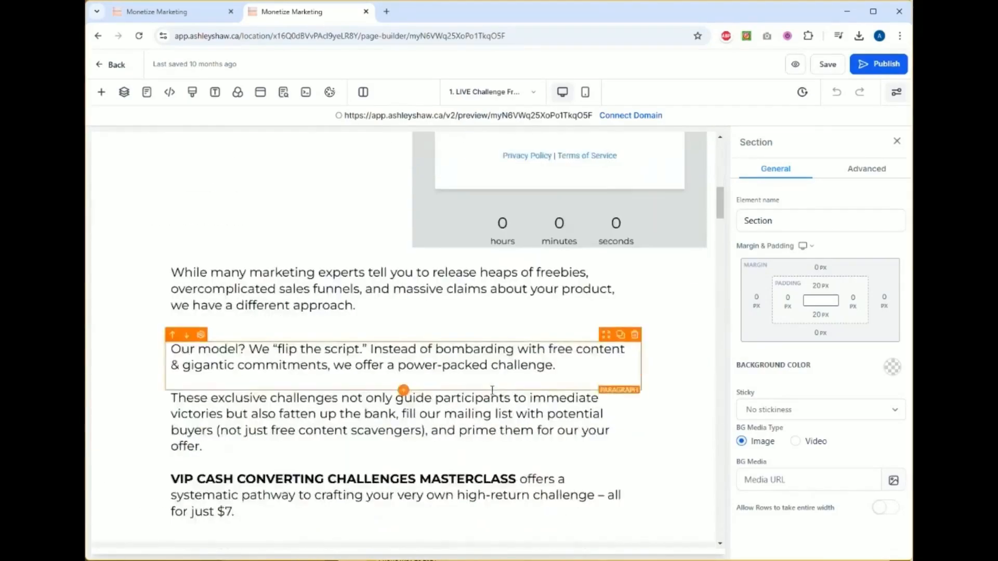
pyautogui.scroll(-15, 492, 390)
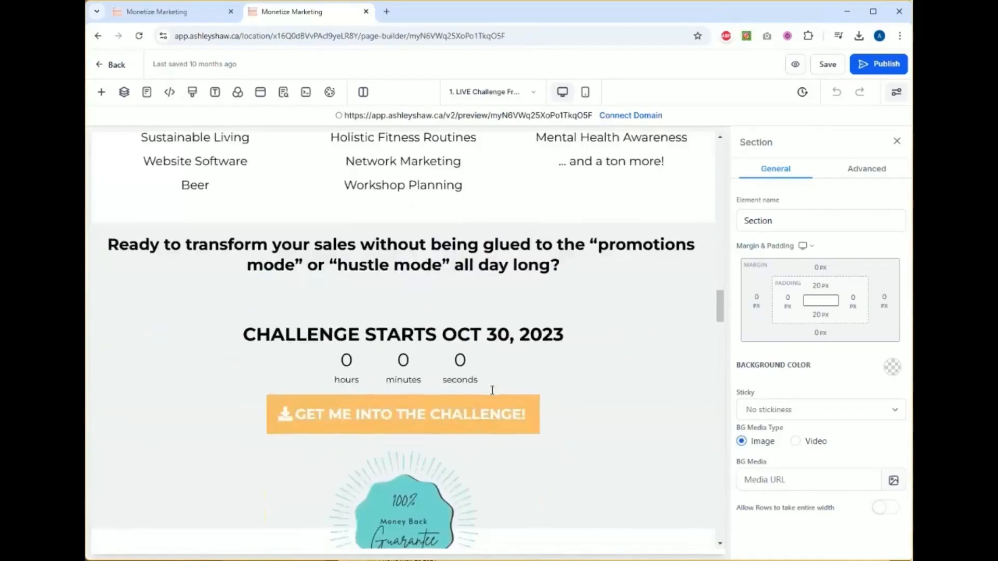
pyautogui.scroll(20, 491, 391)
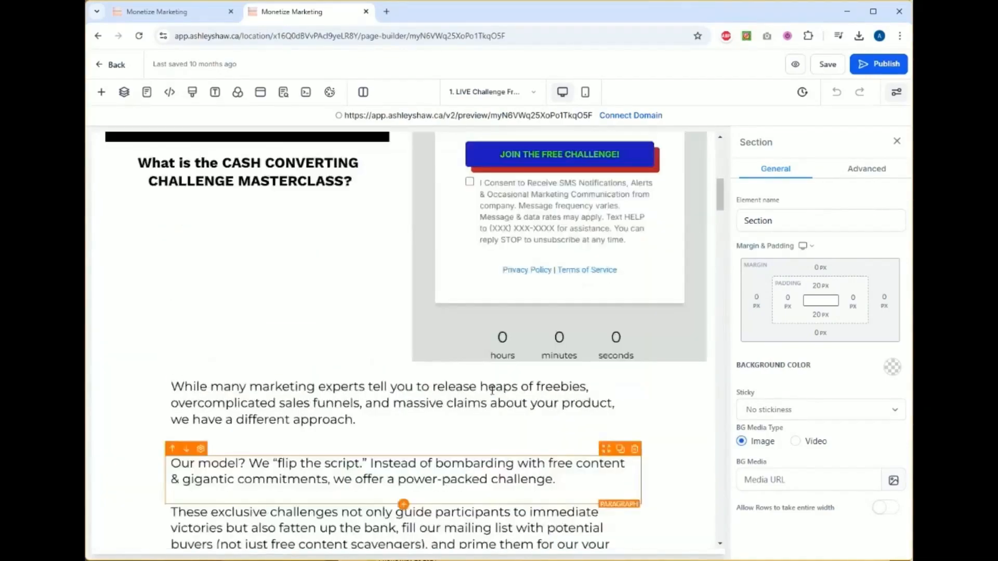
pyautogui.scroll(5, 491, 390)
pyautogui.scroll(-12, 492, 391)
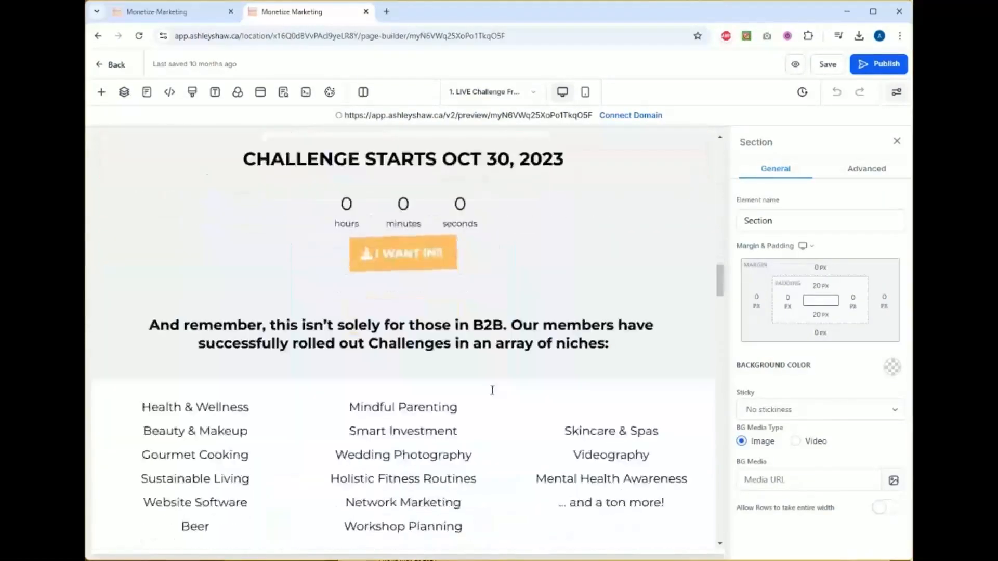
# Step: Select the I WANT IN!! button under the countdown and check its link action, keeping Open popup
pyautogui.click(398, 256)
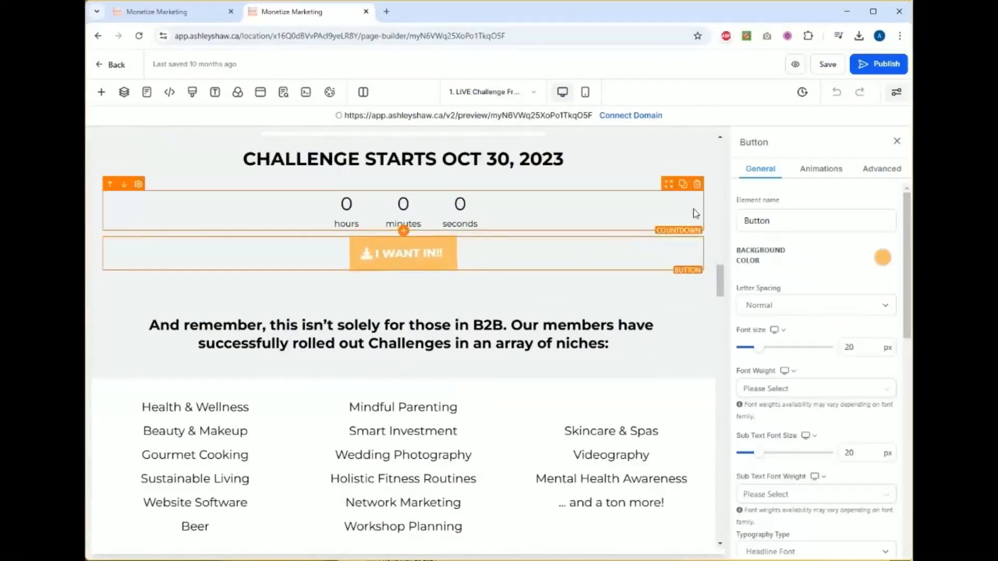
pyautogui.scroll(-5, 827, 283)
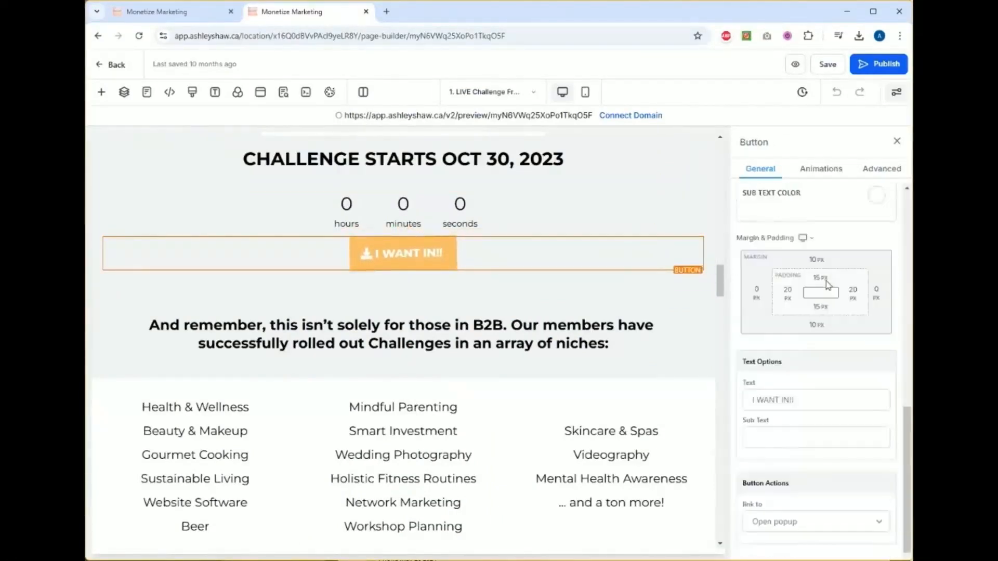
pyautogui.scroll(-1, 827, 285)
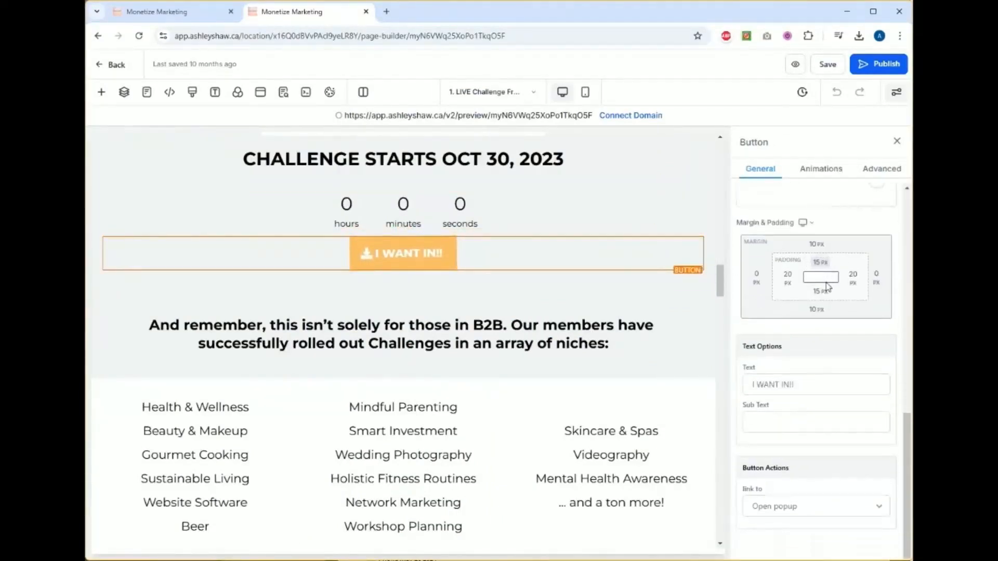
pyautogui.click(808, 507)
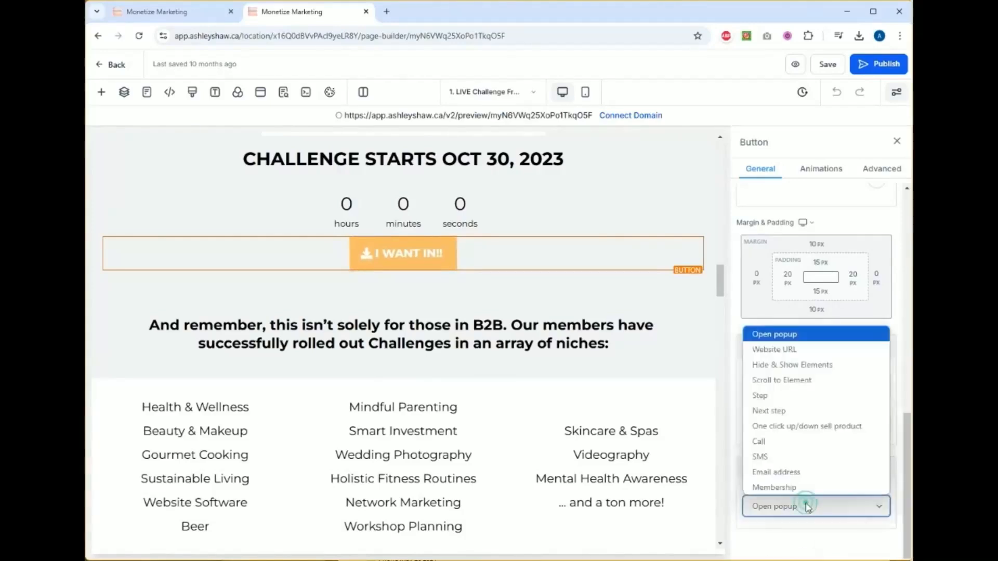
pyautogui.click(819, 329)
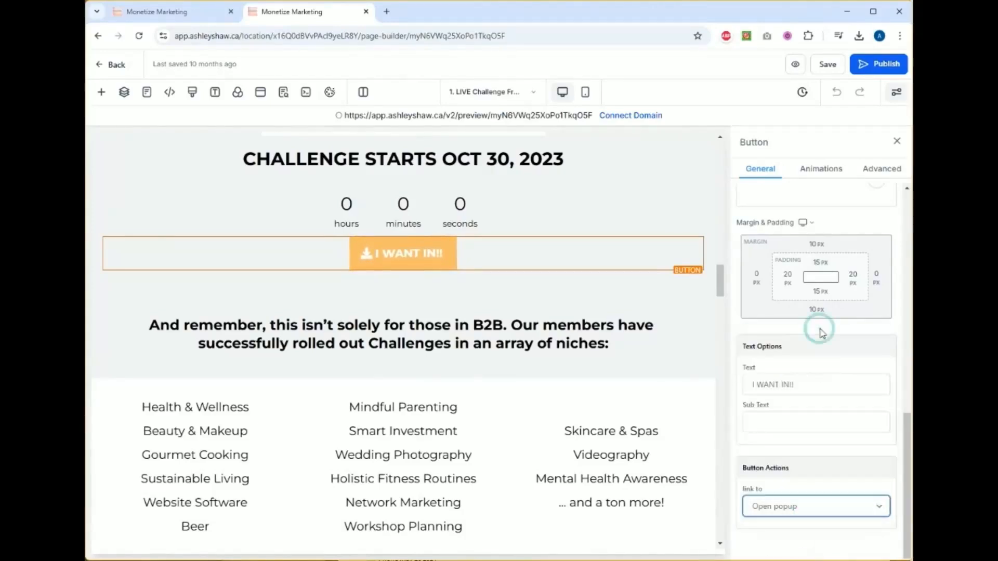
# Step: Open the opt-in page's popup and look over the form it contains
pyautogui.click(260, 93)
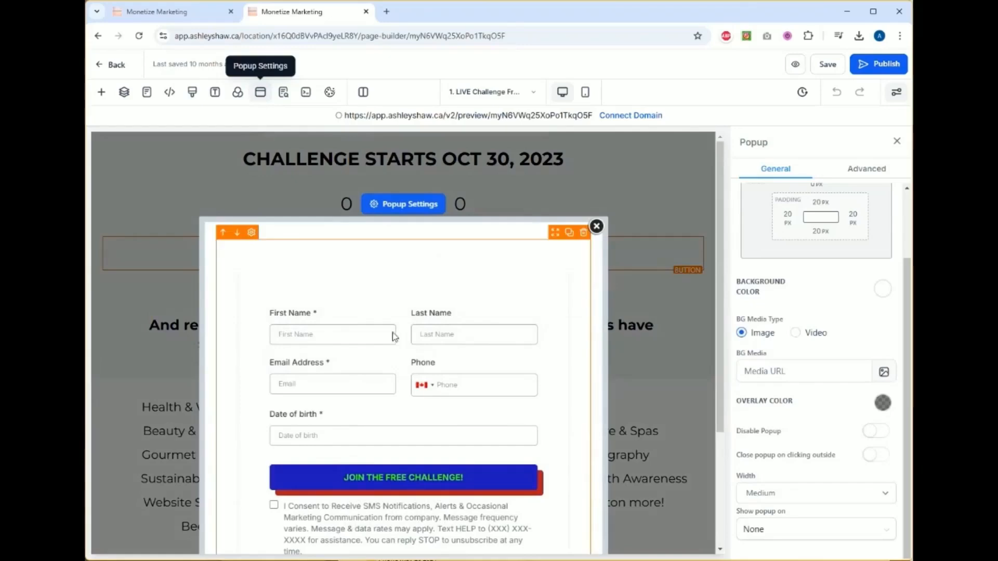
pyautogui.scroll(-3, 476, 385)
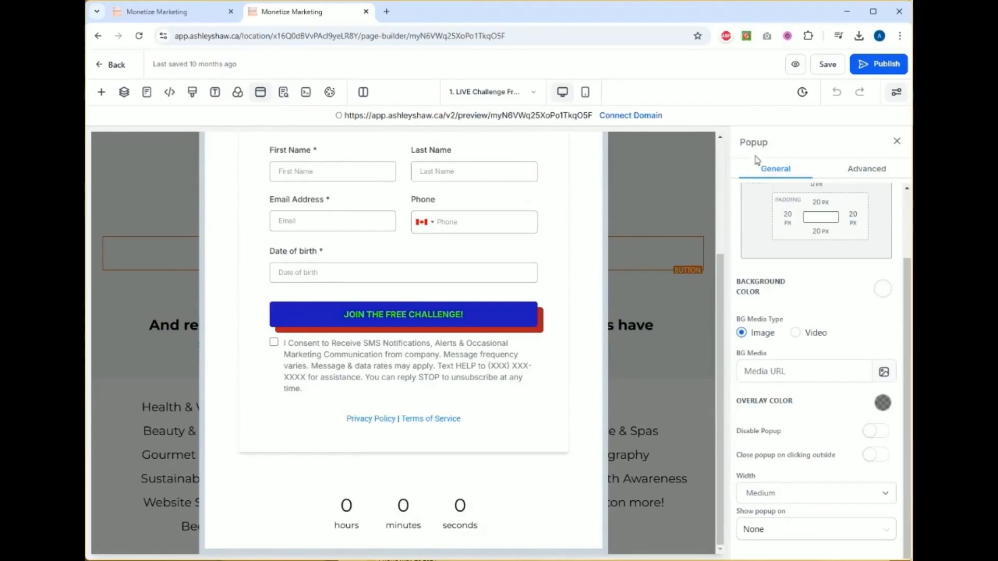
pyautogui.moveTo(772, 145); pyautogui.dragTo(740, 147)
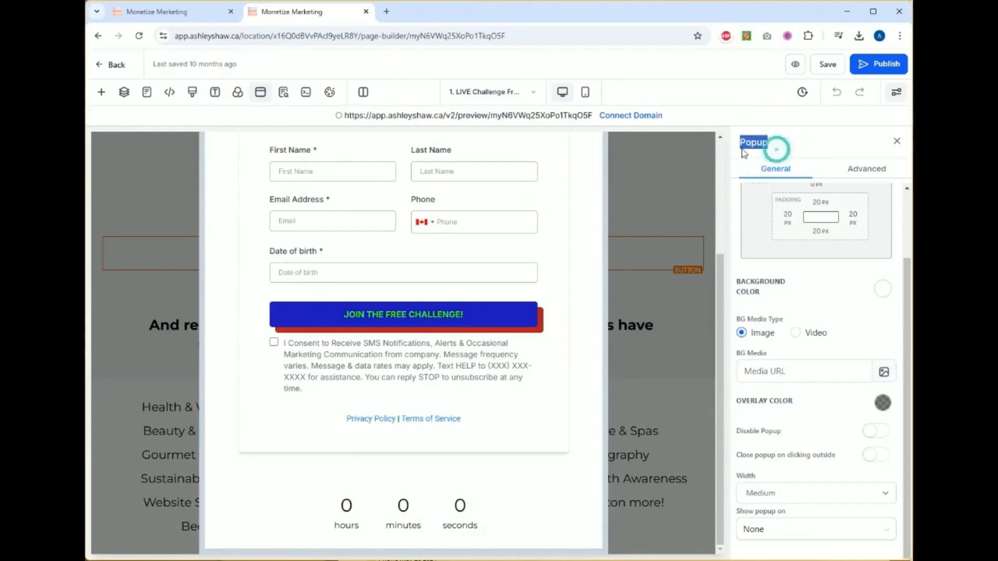
pyautogui.click(822, 138)
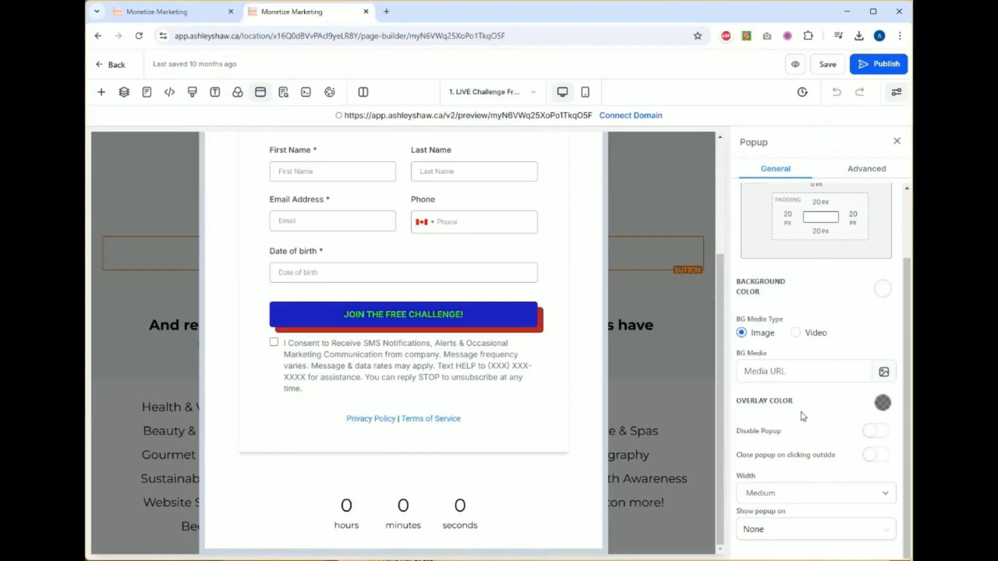
# Step: Examine the popup's general and advanced settings, and close the settings
pyautogui.scroll(2, 789, 484)
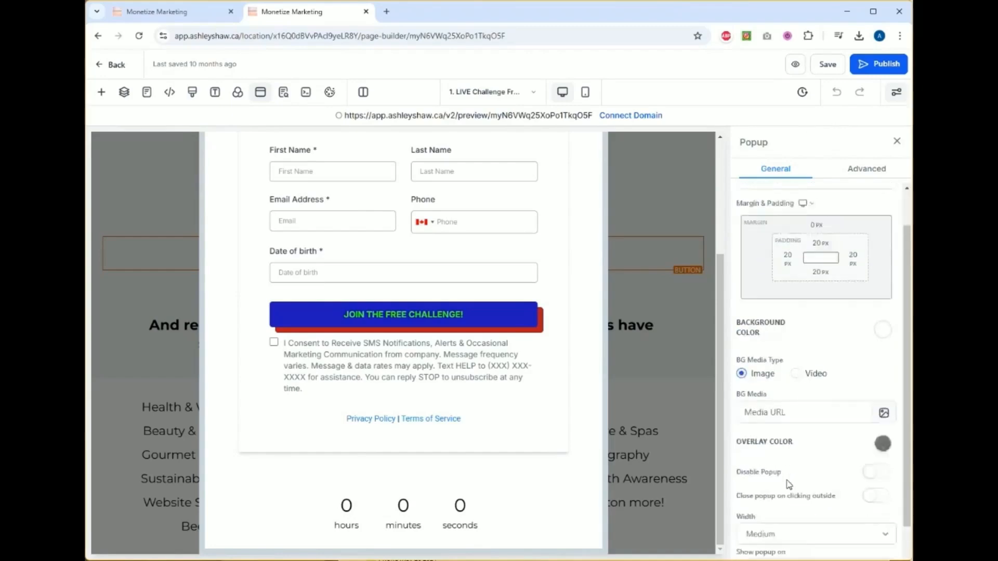
pyautogui.scroll(-2, 789, 484)
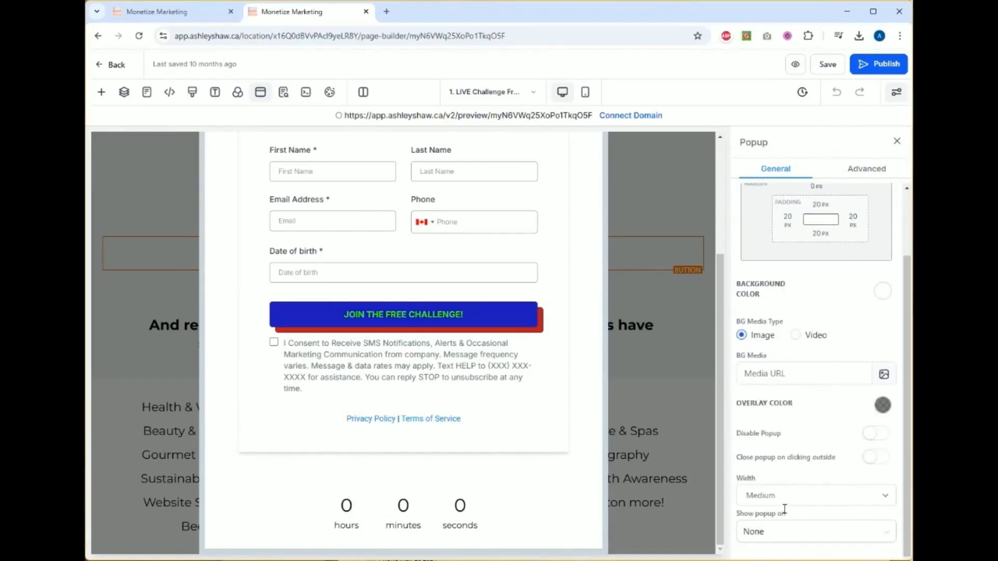
pyautogui.scroll(2, 785, 509)
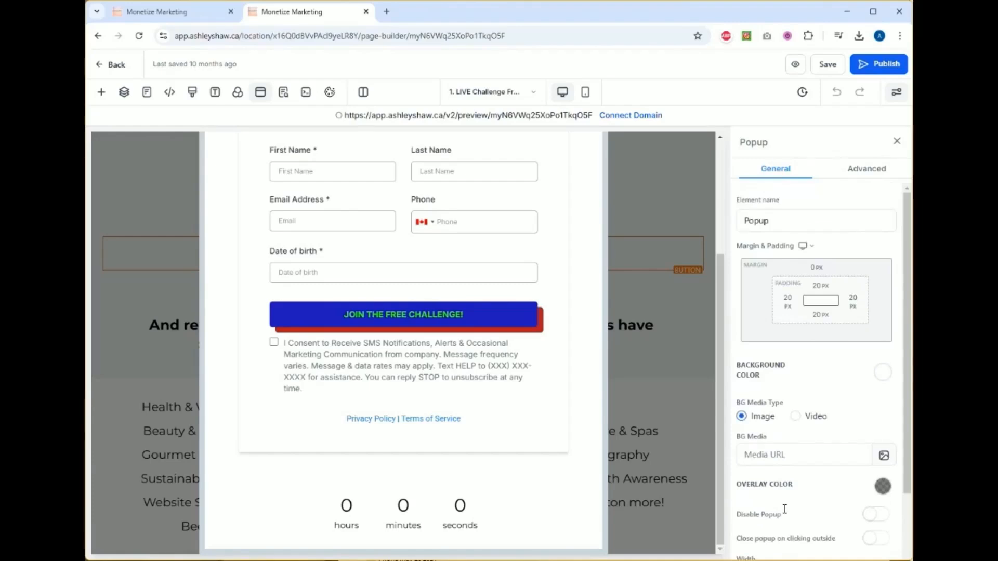
pyautogui.scroll(-2, 785, 509)
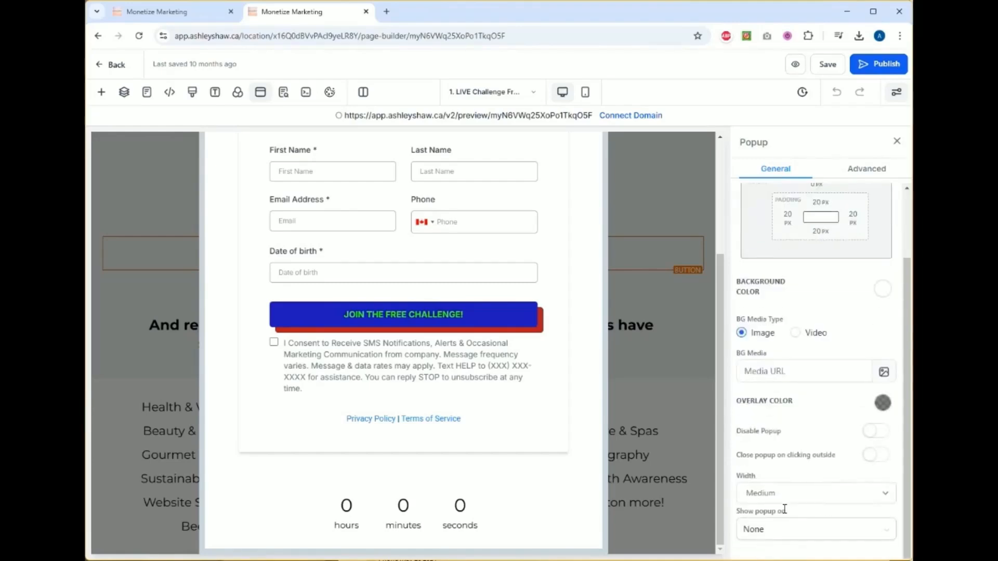
pyautogui.click(863, 169)
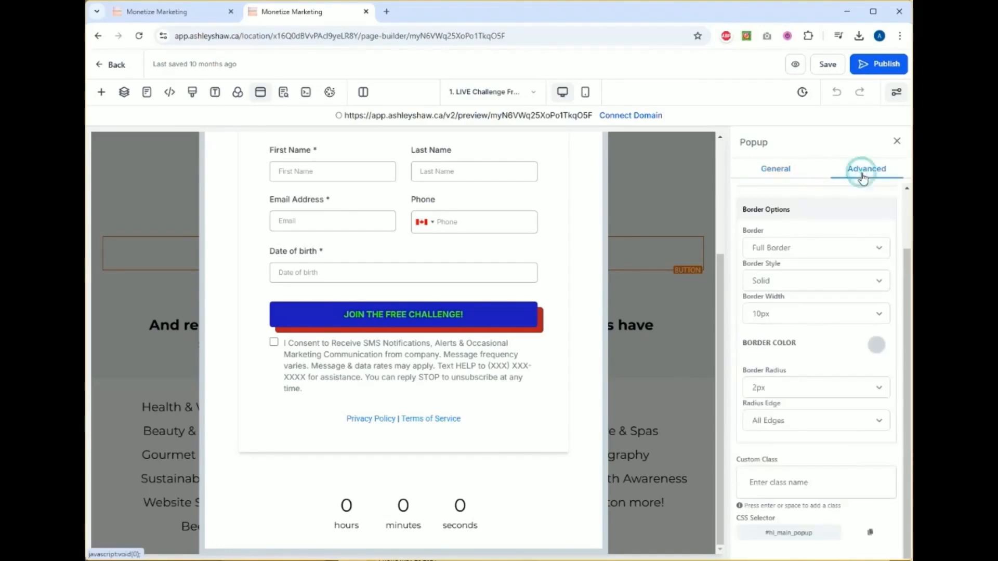
pyautogui.scroll(2, 814, 347)
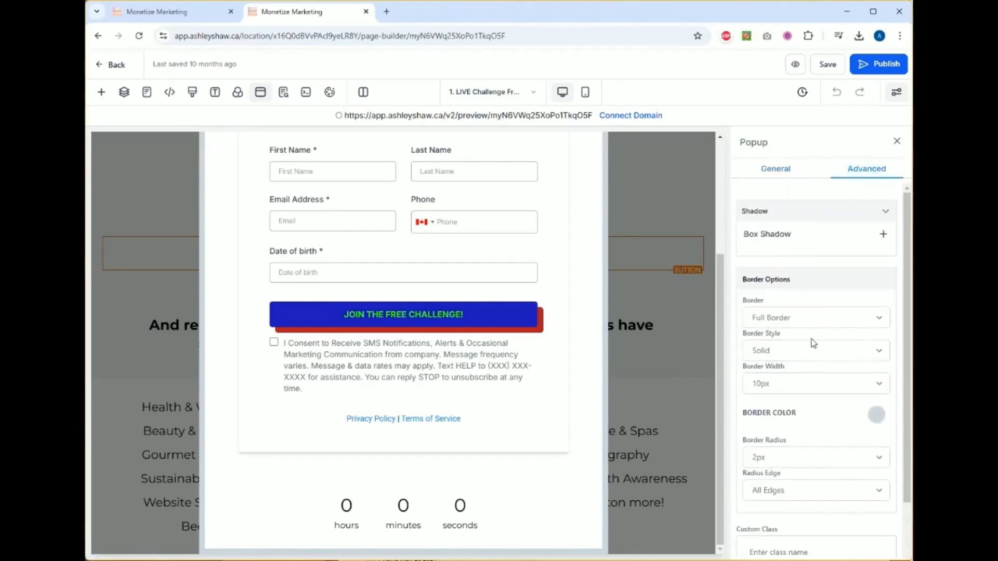
pyautogui.click(786, 171)
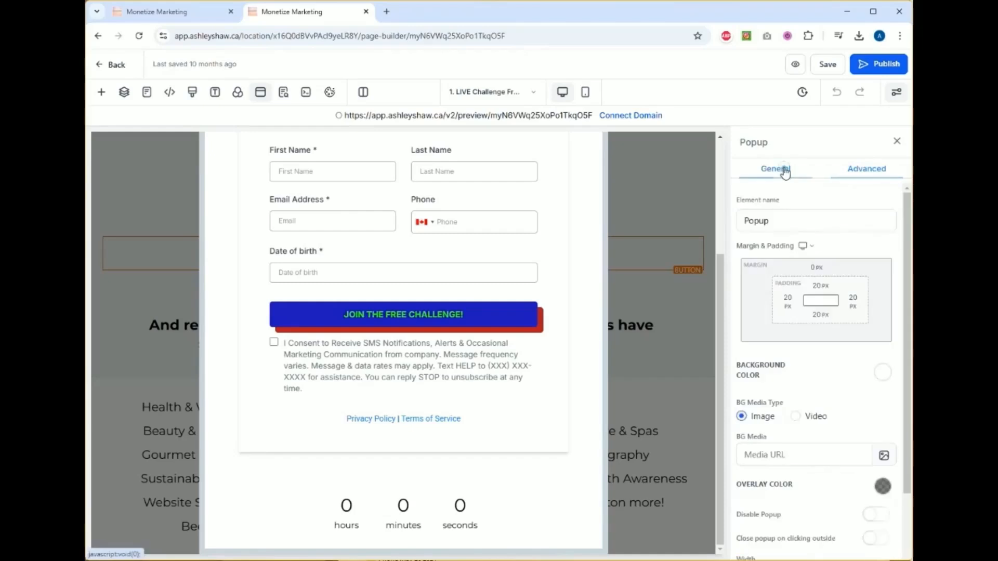
pyautogui.click(897, 140)
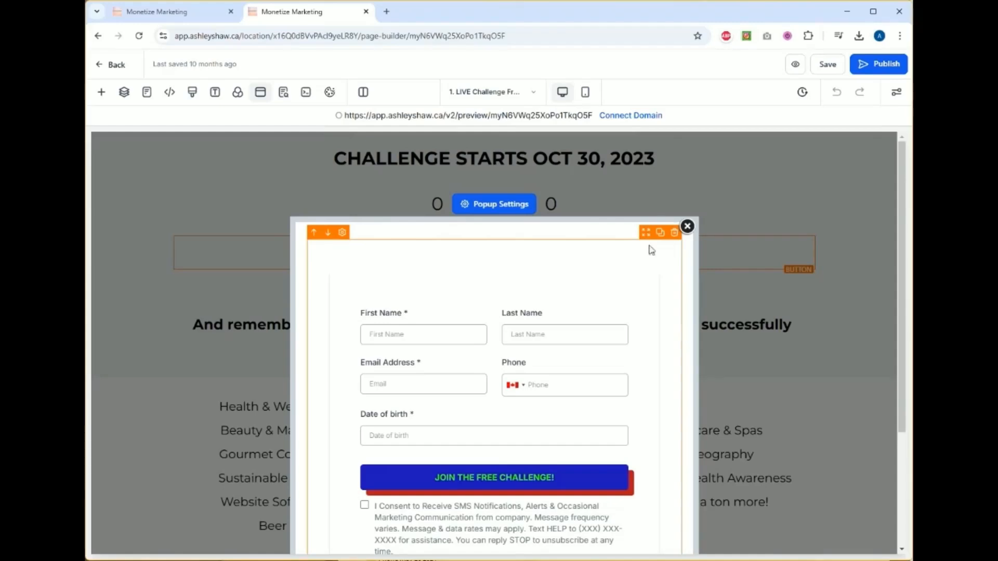
# Step: Reopen the popup's settings and check the choices for when the popup is shown, keeping None
pyautogui.click(260, 93)
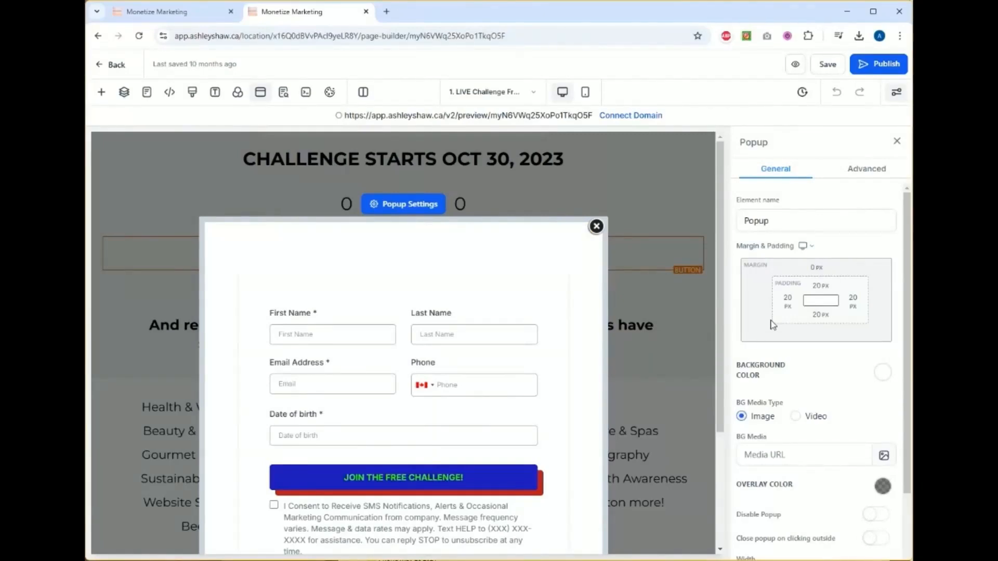
pyautogui.click(792, 221)
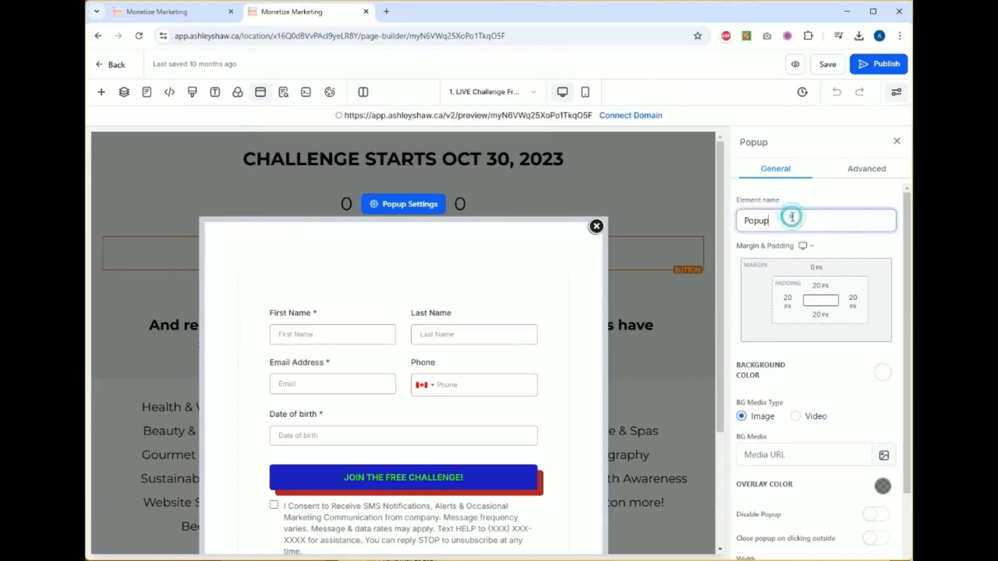
pyautogui.scroll(-2, 790, 351)
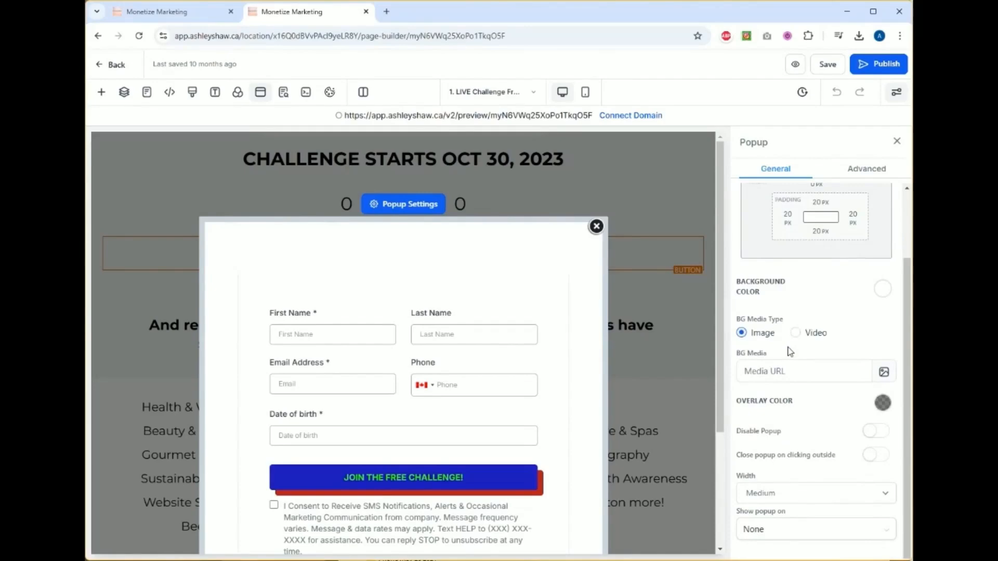
pyautogui.click(800, 461)
pyautogui.click(791, 531)
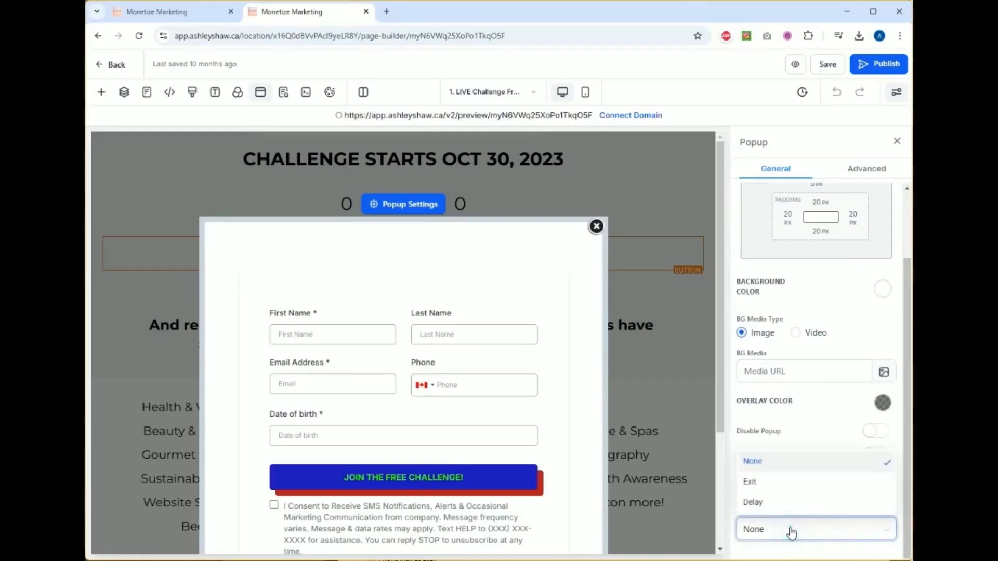
pyautogui.click(791, 532)
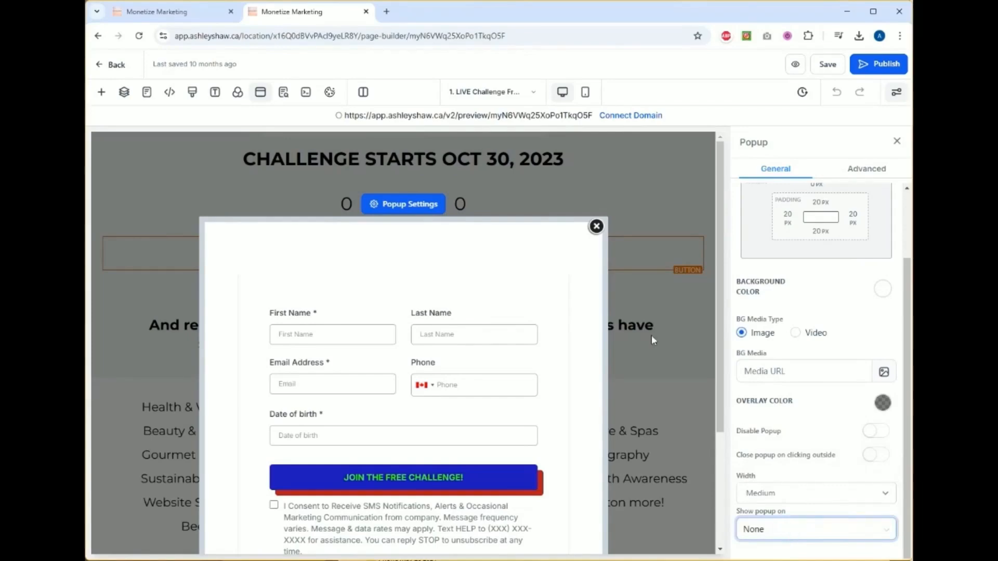
# Step: Check the popup's advanced border options and custom class settings again, and close the popup settings
pyautogui.click(374, 204)
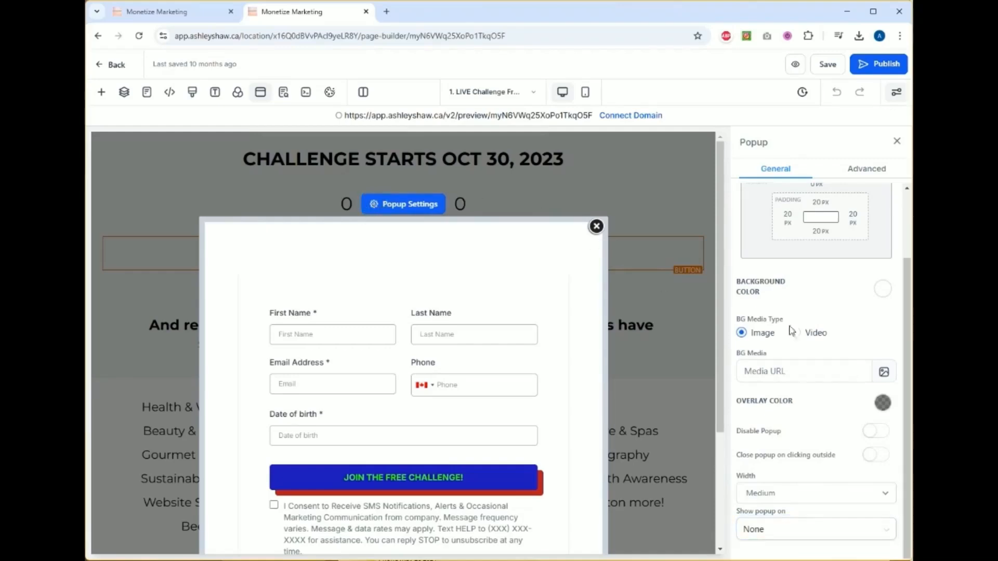
pyautogui.click(866, 169)
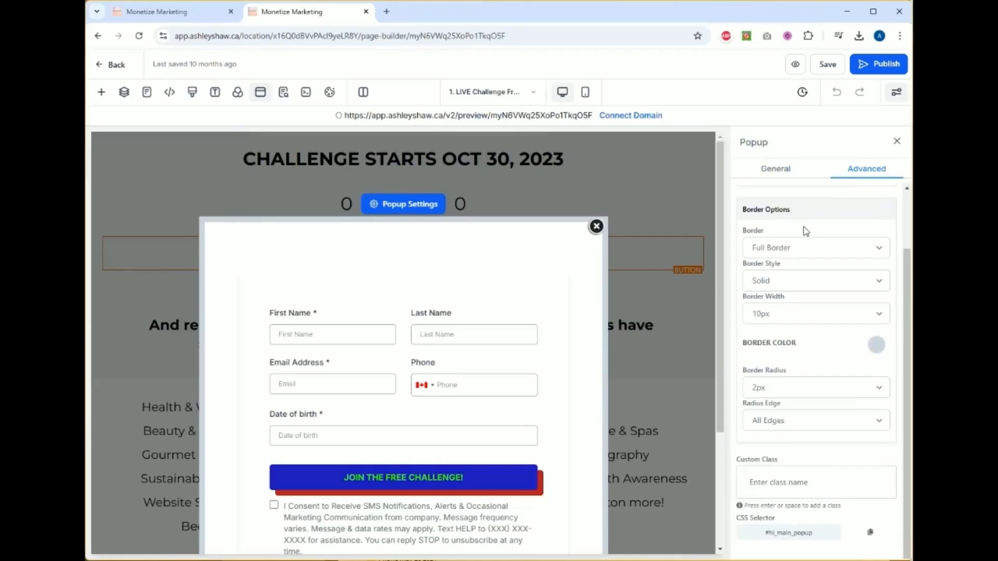
pyautogui.click(897, 141)
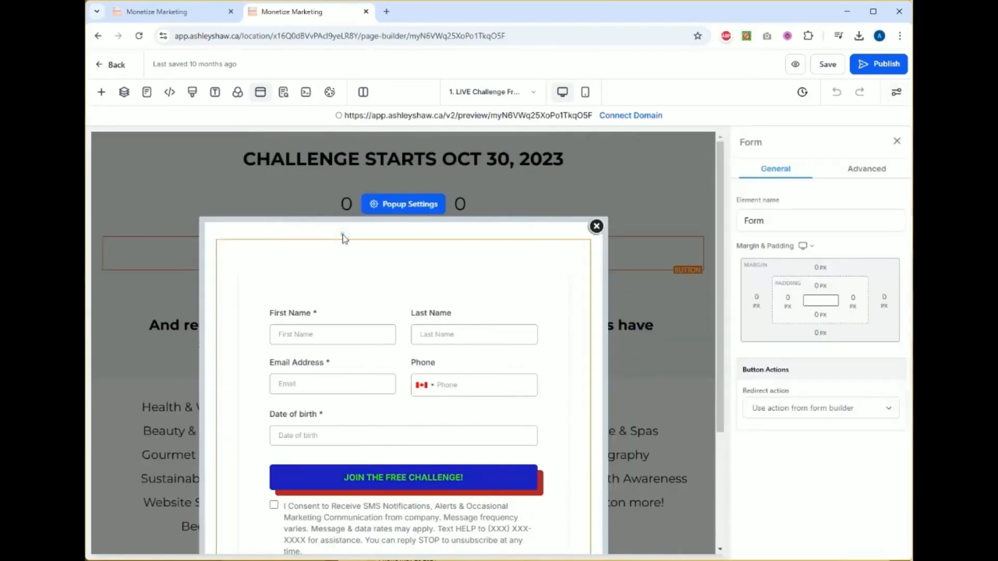
# Step: Check the settings of the popup's form, close the popup, and open the settings of the I WANT IN!! button
pyautogui.click(342, 235)
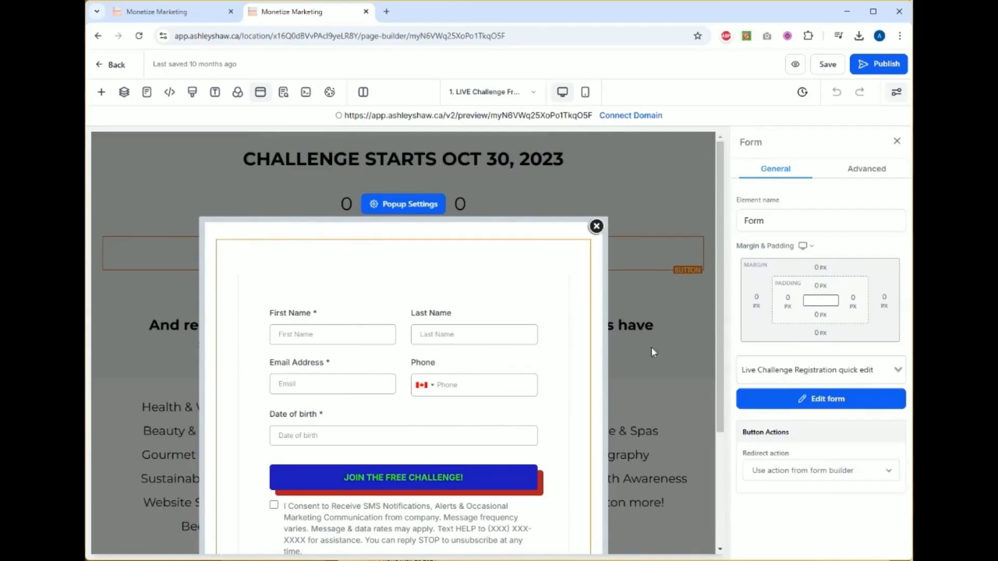
pyautogui.click(897, 142)
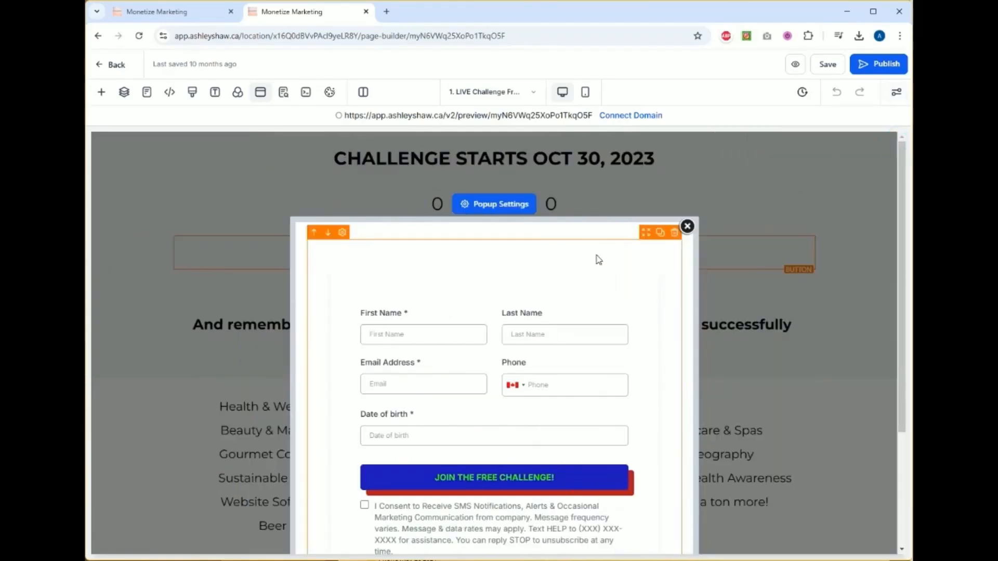
pyautogui.click(687, 226)
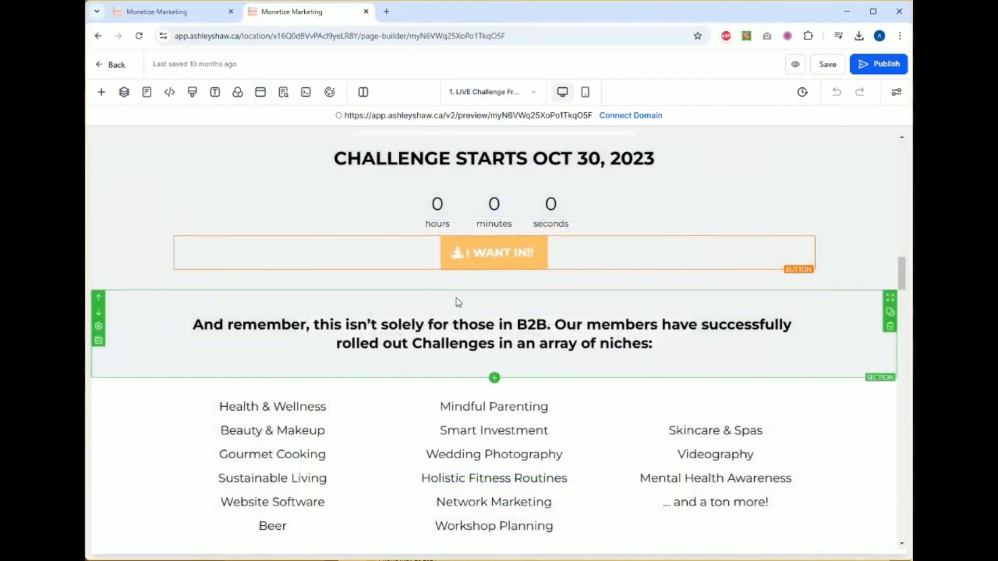
pyautogui.click(510, 253)
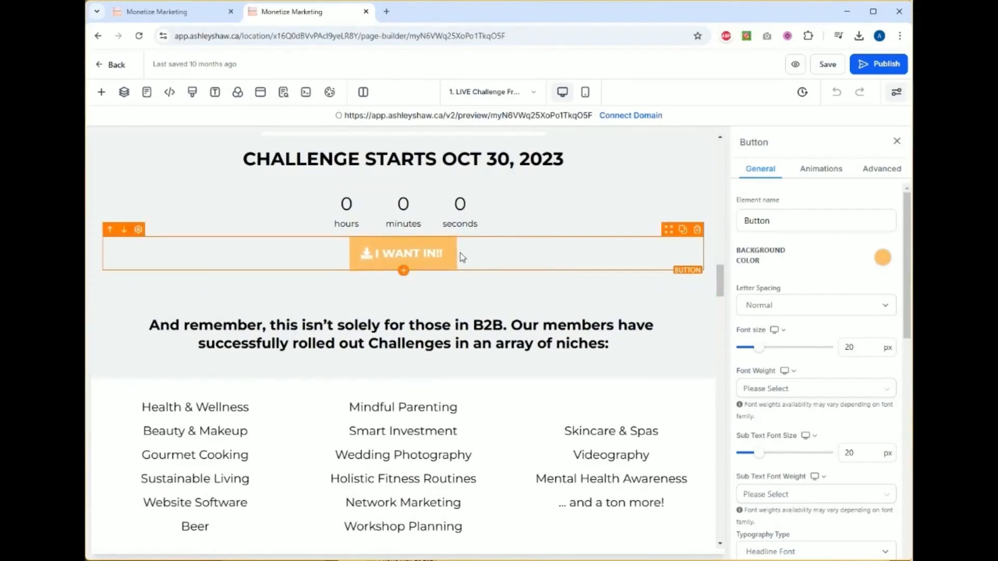
# Step: Reopen the popup and assign the custom Live Challenge new form to its form element
pyautogui.click(261, 97)
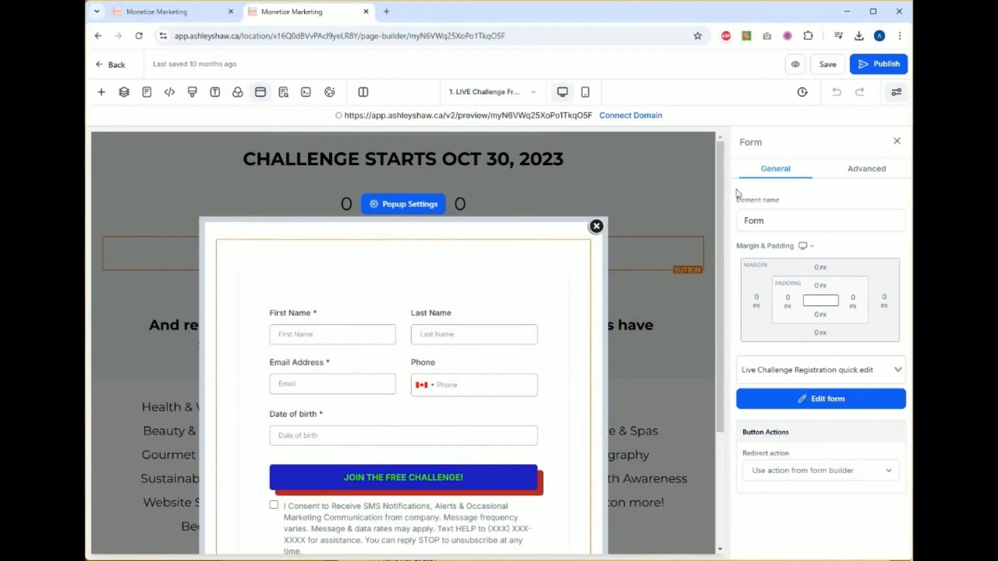
pyautogui.click(772, 221)
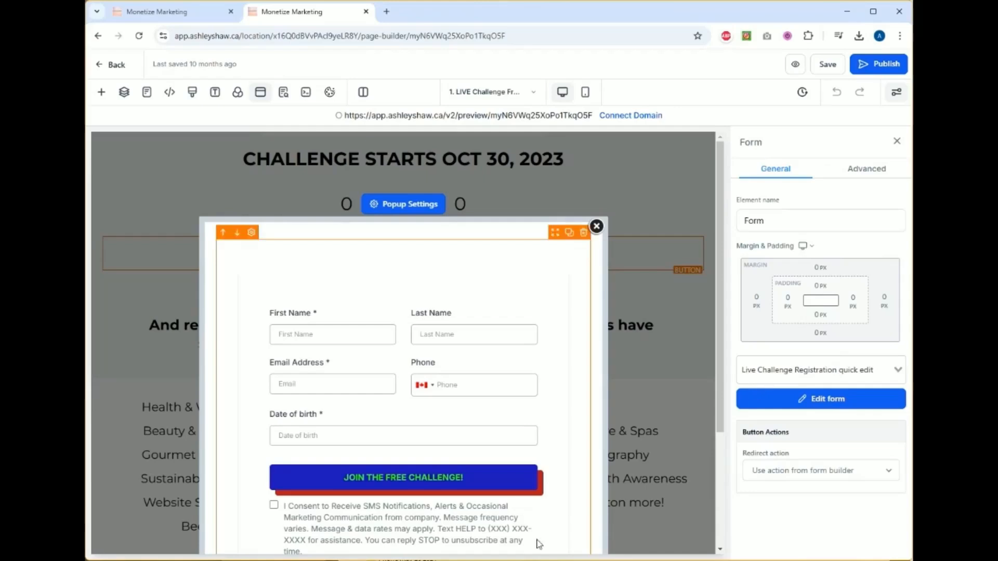
pyautogui.scroll(-3, 532, 475)
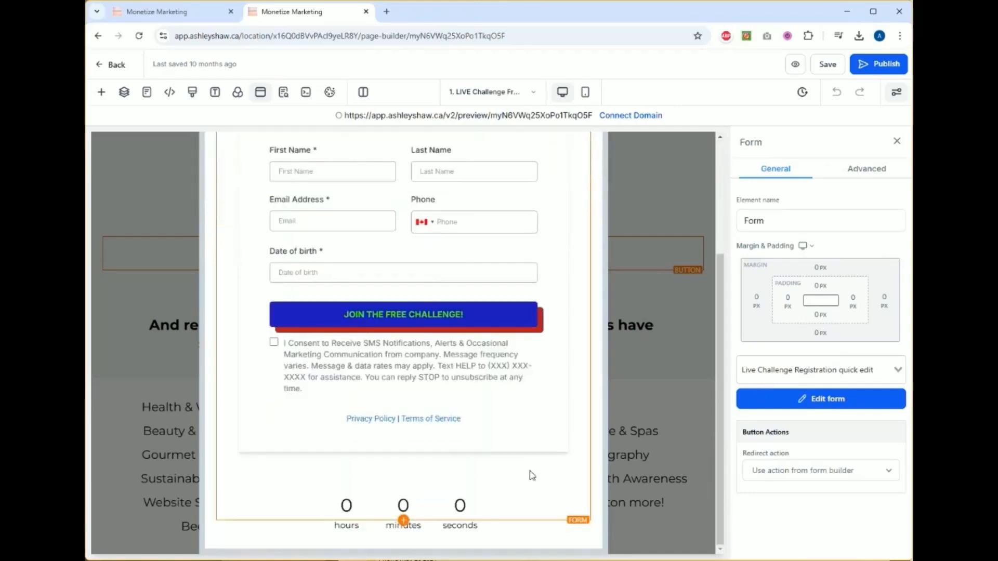
pyautogui.click(758, 370)
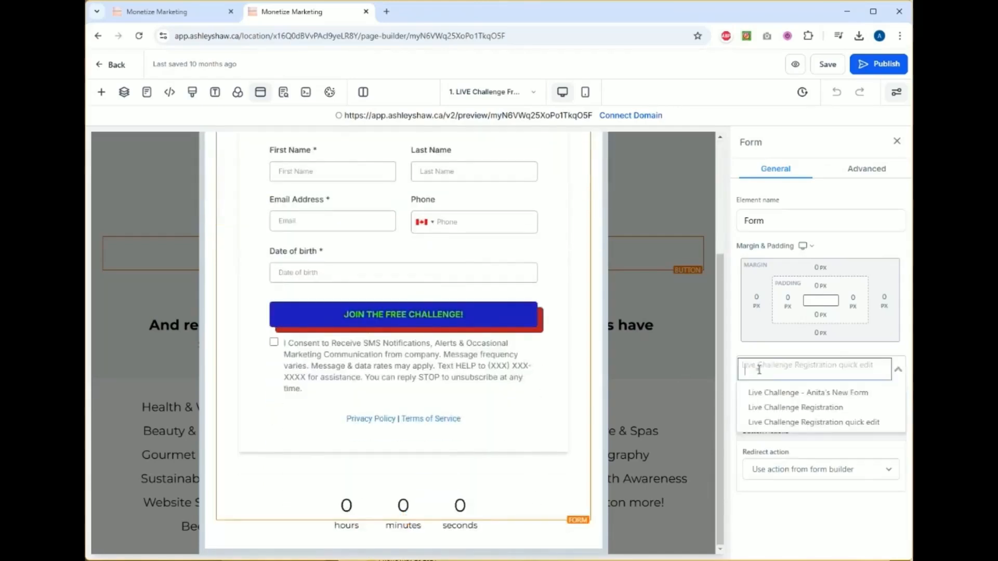
pyautogui.click(805, 395)
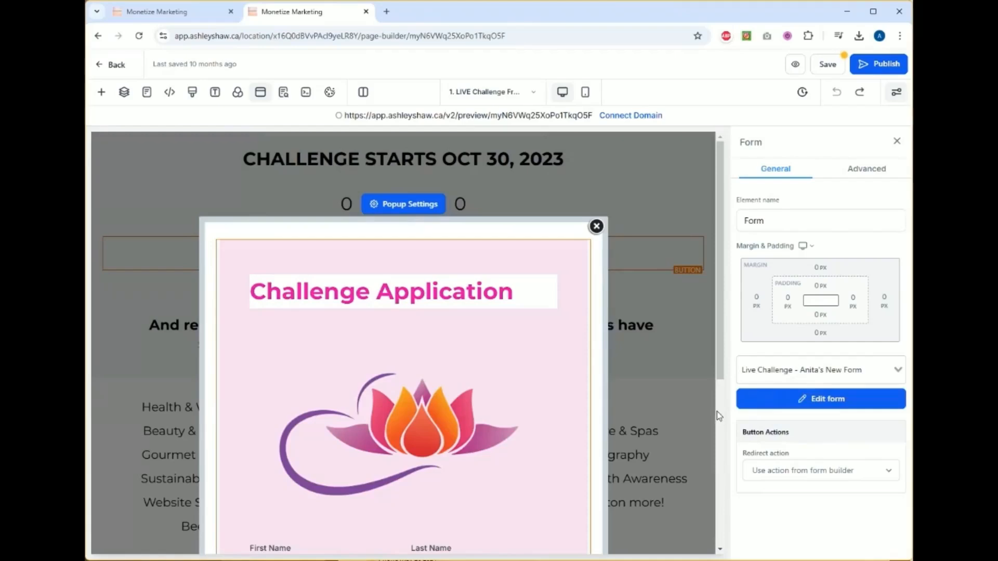
# Step: Review the Challenge Application form in the popup, then close the popup and save the page
pyautogui.scroll(-5, 553, 345)
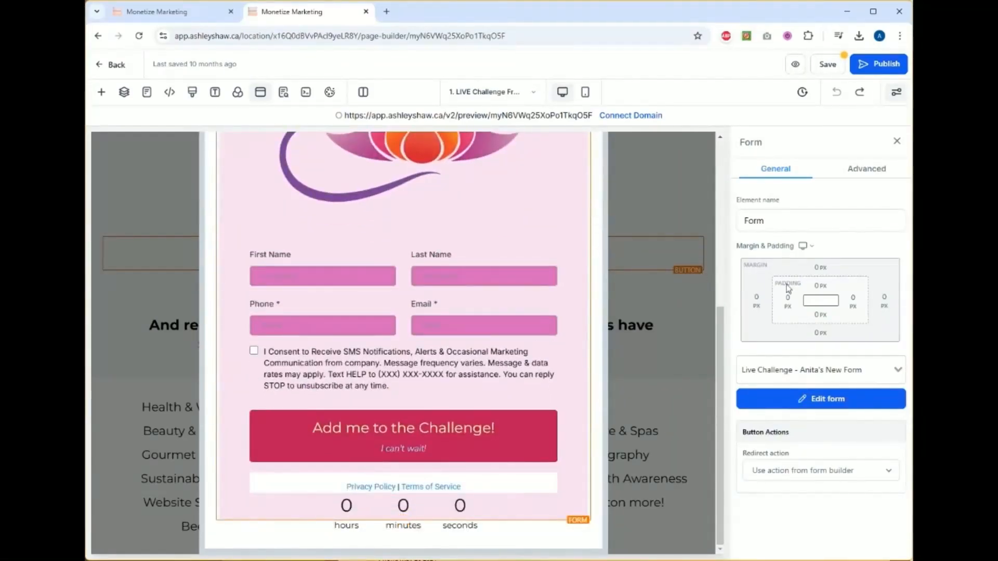
pyautogui.click(860, 413)
pyautogui.scroll(5, 590, 407)
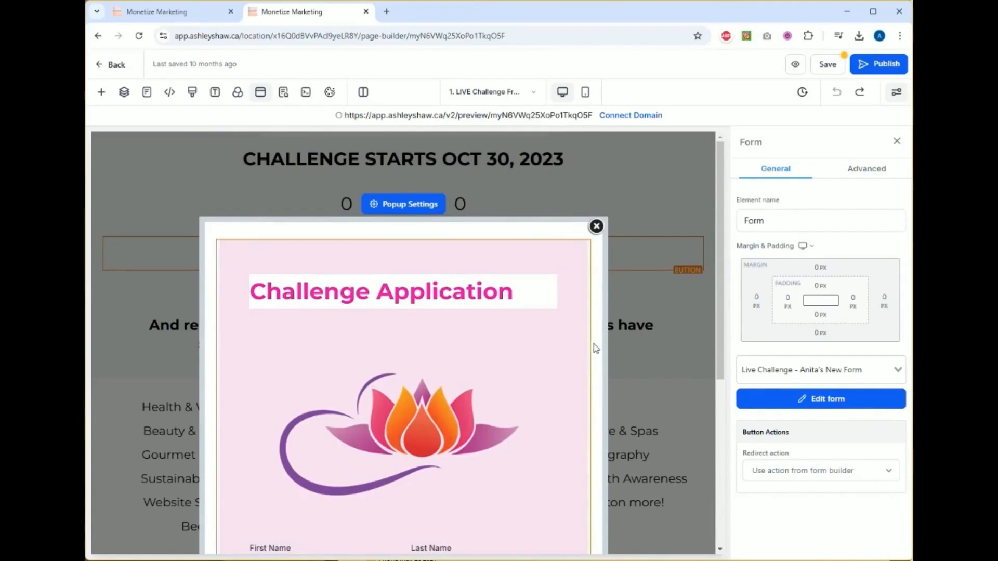
pyautogui.click(597, 227)
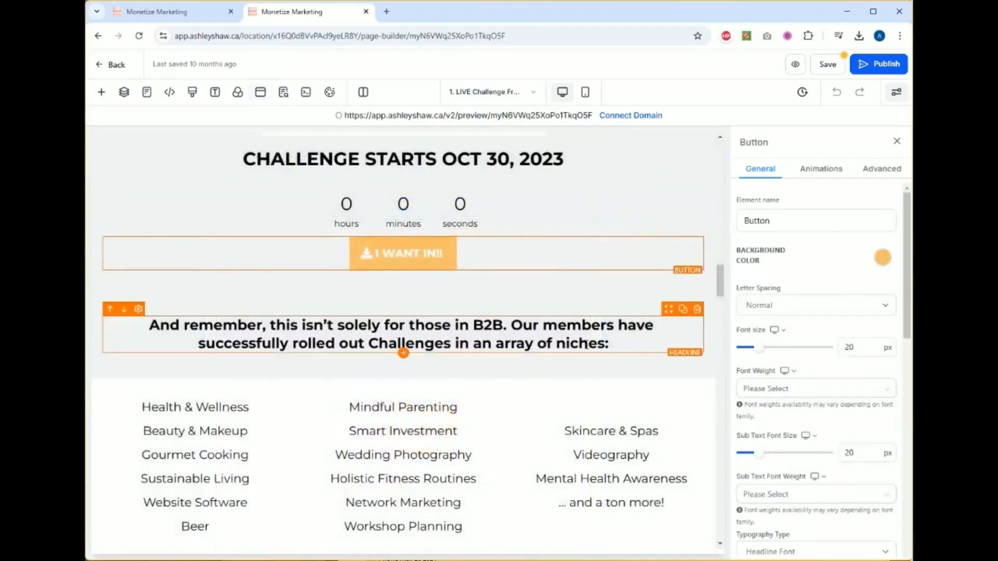
pyautogui.click(826, 64)
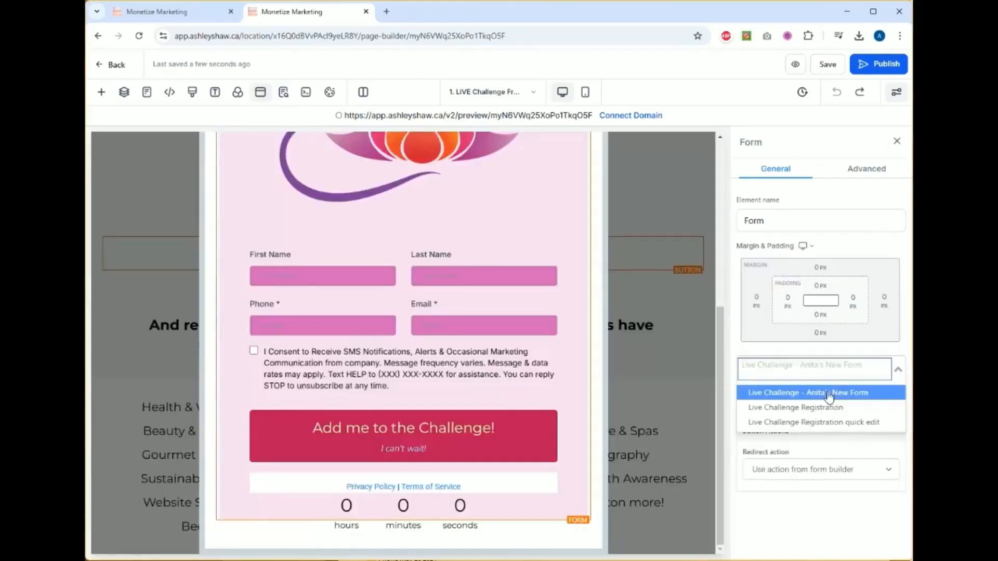
# Step: Switch the popup's form to Live Challenge Registration quick edit, look it over, and close the popup
pyautogui.click(828, 395)
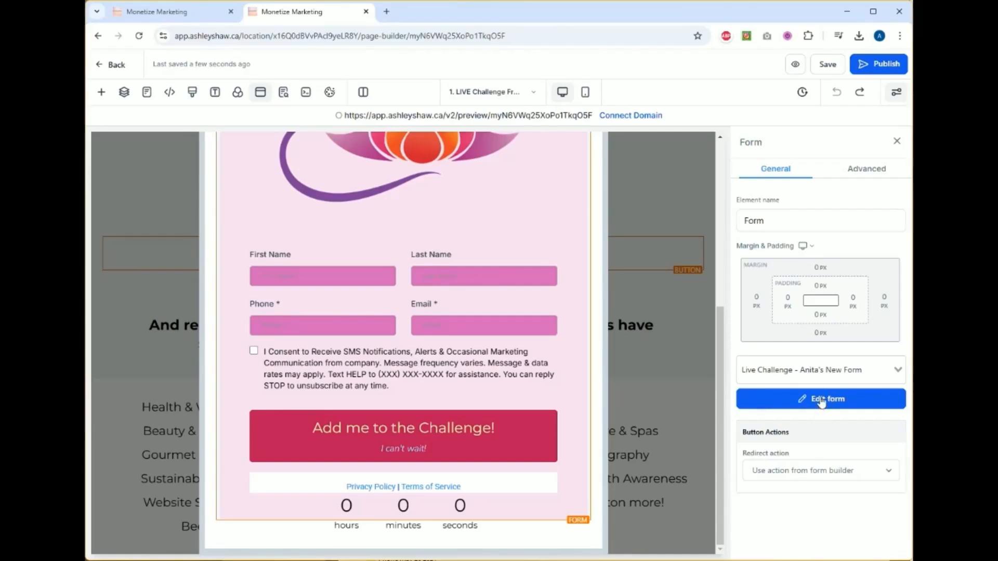
pyautogui.click(821, 401)
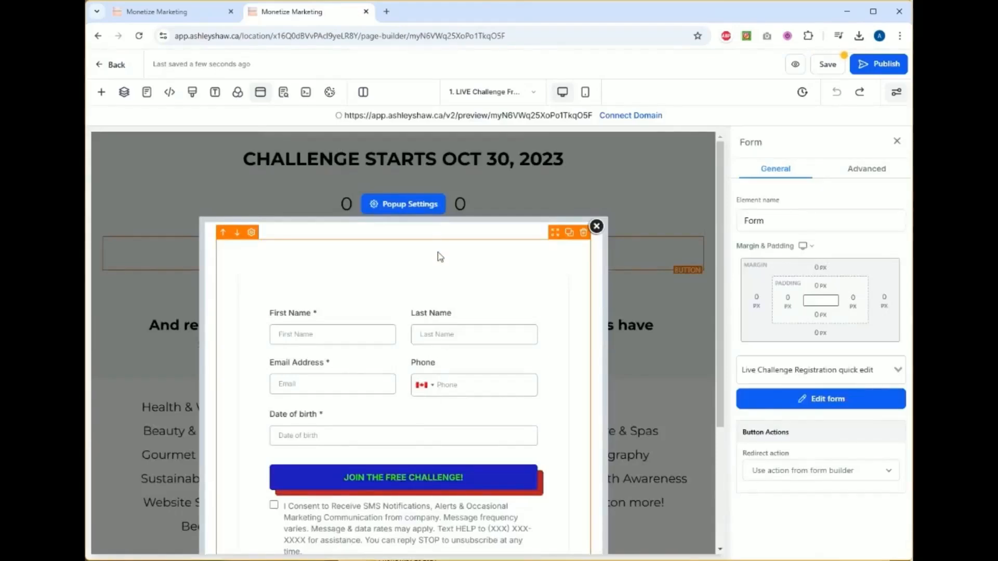
pyautogui.scroll(-3, 439, 257)
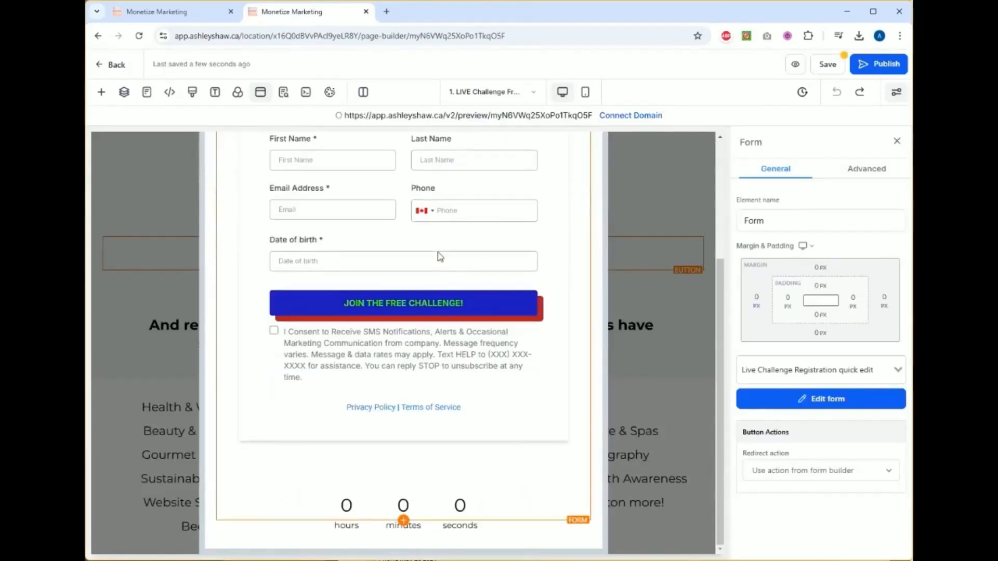
pyautogui.scroll(3, 440, 257)
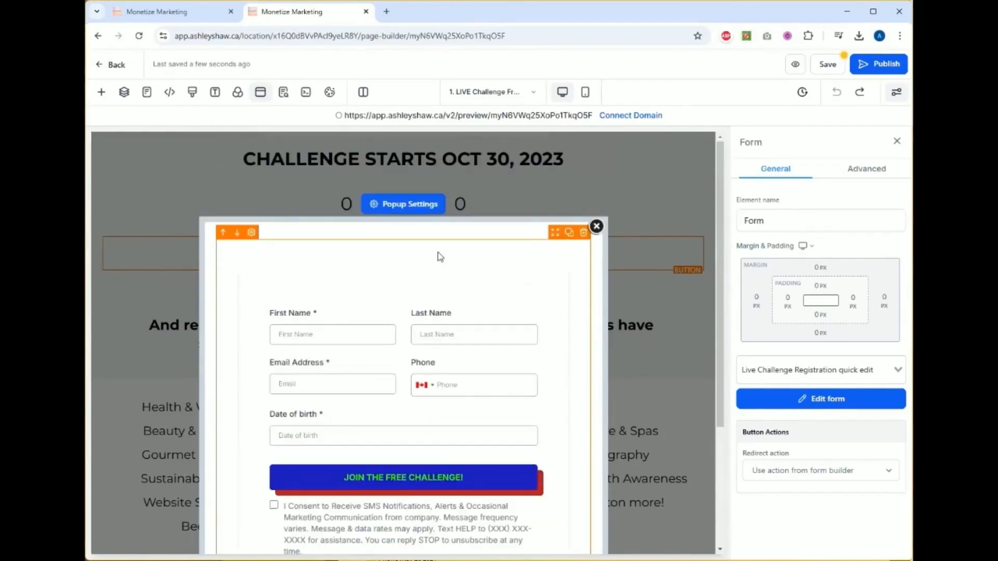
pyautogui.scroll(-3, 438, 252)
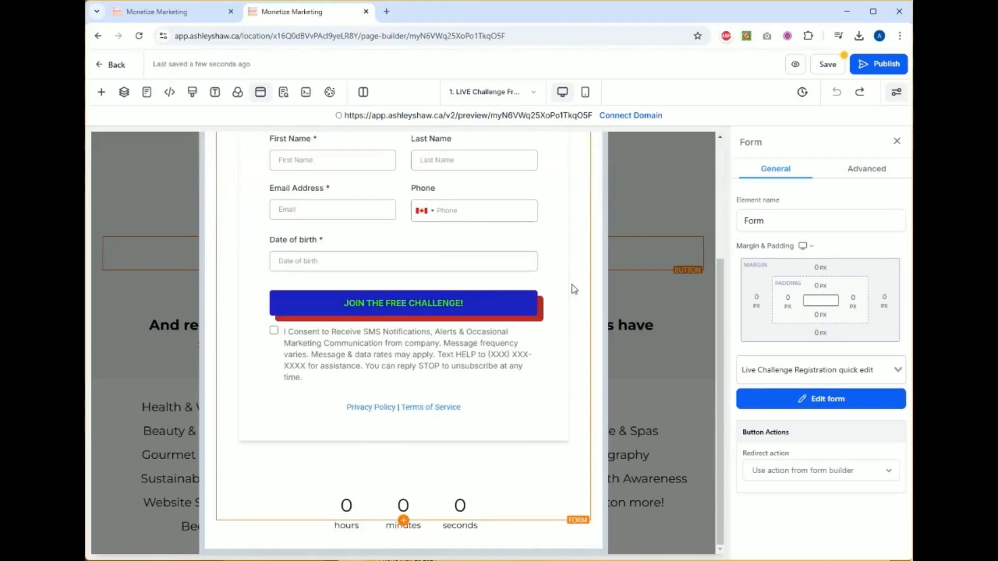
pyautogui.click(642, 299)
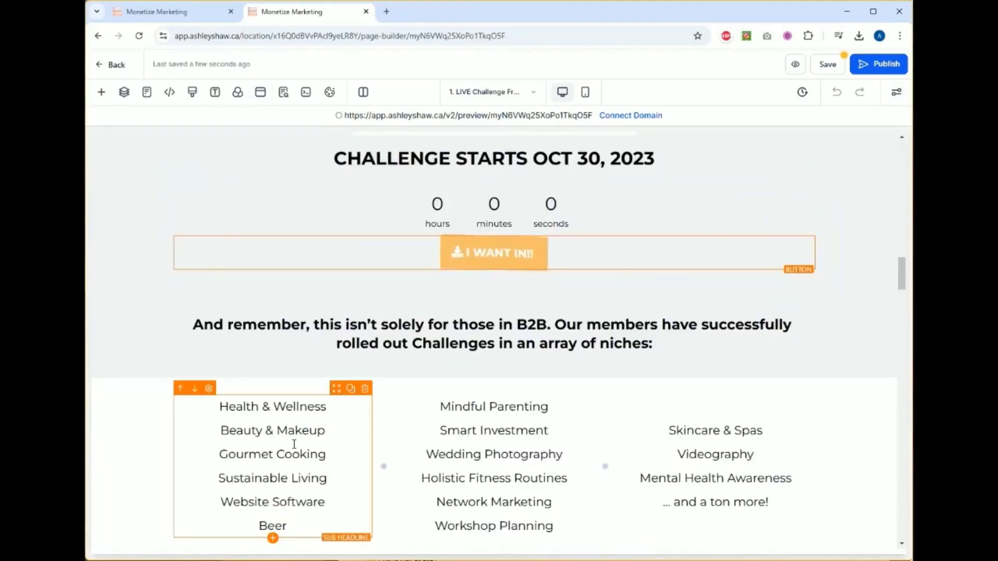
# Step: Check the link choices in the I WANT IN!! button's actions, keeping Open popup
pyautogui.click(502, 259)
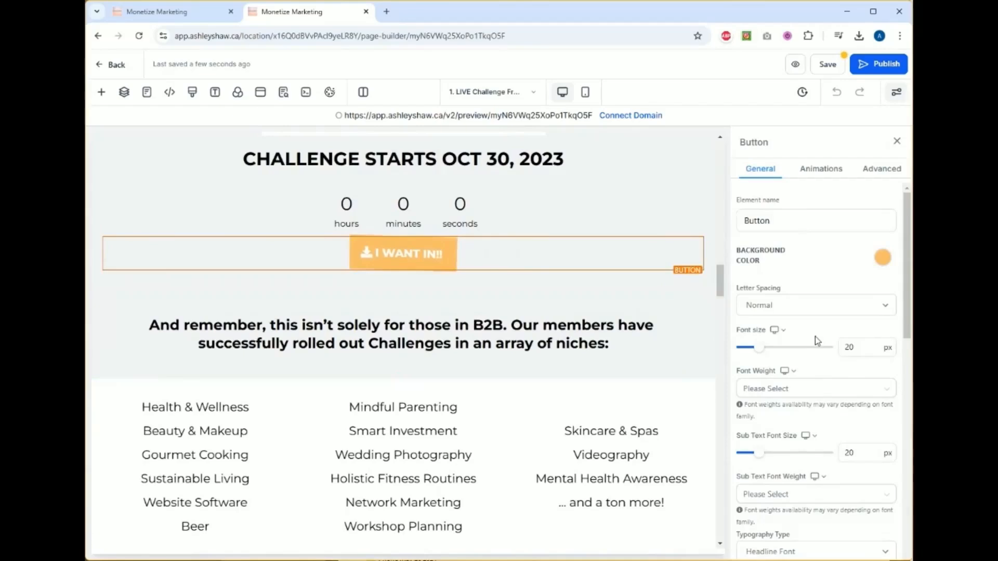
pyautogui.scroll(-10, 815, 337)
pyautogui.scroll(-5, 815, 341)
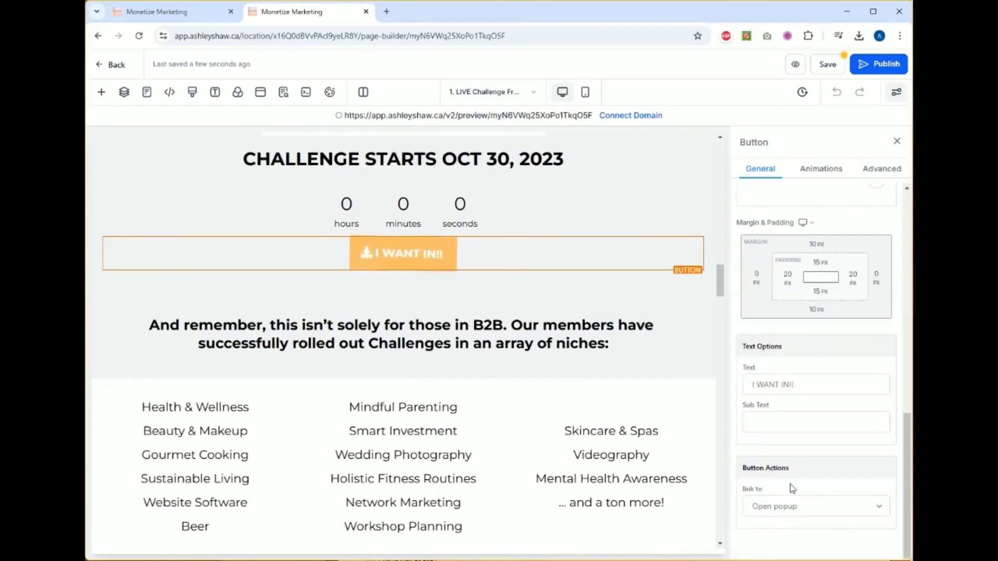
pyautogui.click(769, 507)
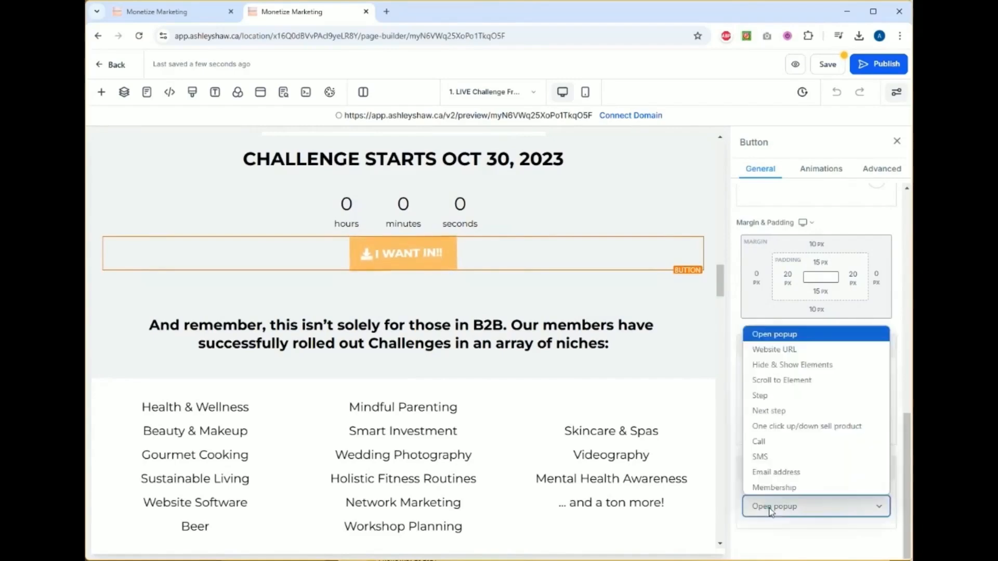
pyautogui.click(785, 335)
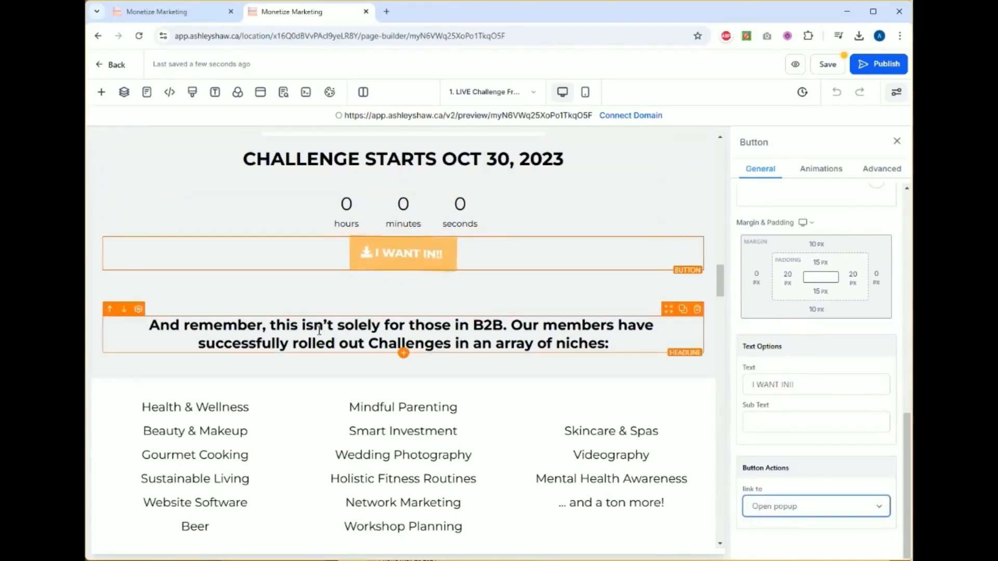
# Step: Replace the popup's Live Challenge Registration quick edit form with the custom Live Challenge new form and look it over
pyautogui.click(262, 99)
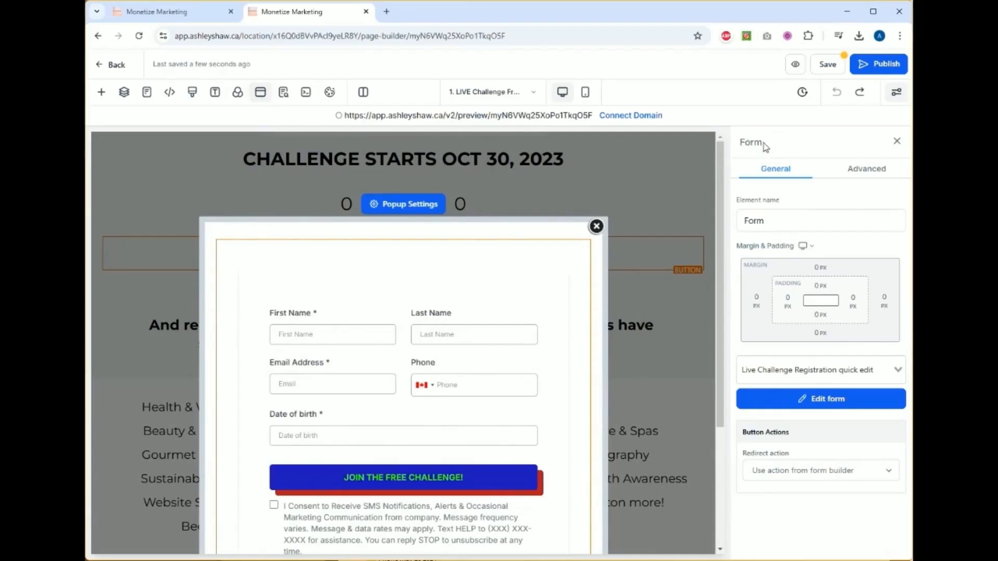
pyautogui.moveTo(765, 147); pyautogui.dragTo(744, 143)
pyautogui.click(820, 147)
pyautogui.click(826, 369)
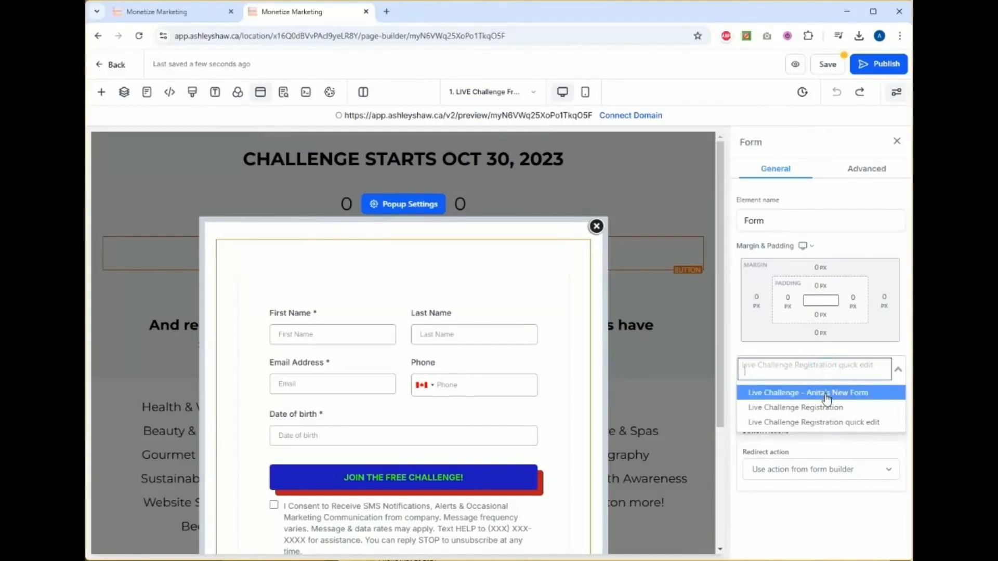
pyautogui.click(826, 393)
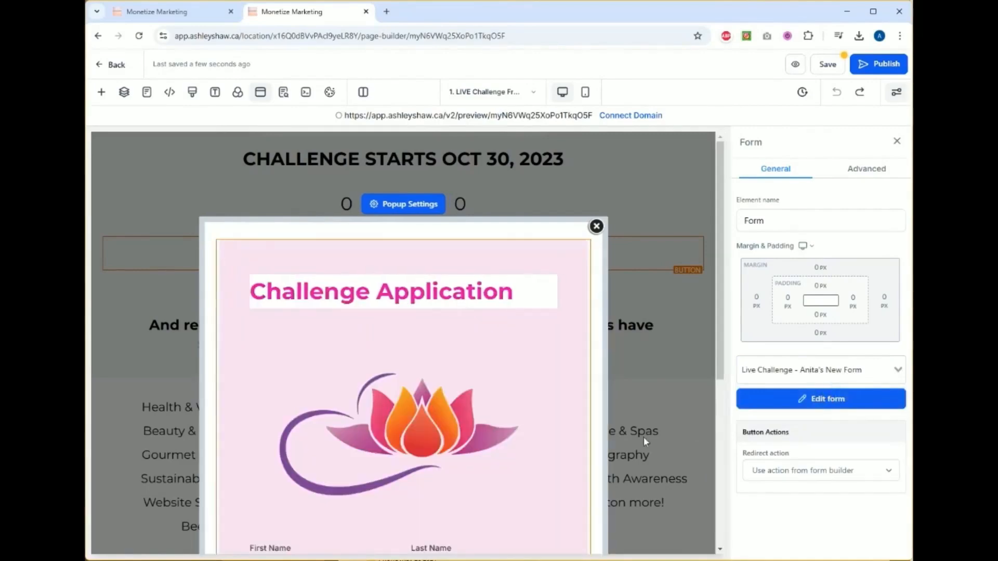
pyautogui.scroll(-5, 519, 479)
pyautogui.scroll(4, 525, 478)
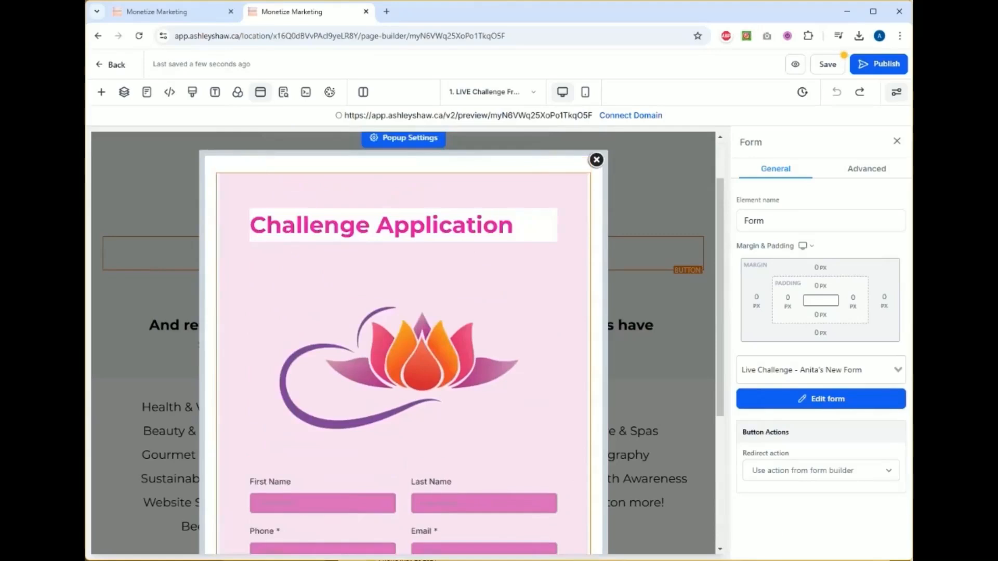
# Step: Set the popup form's redirect action to Go to Next step and save the page
pyautogui.click(788, 448)
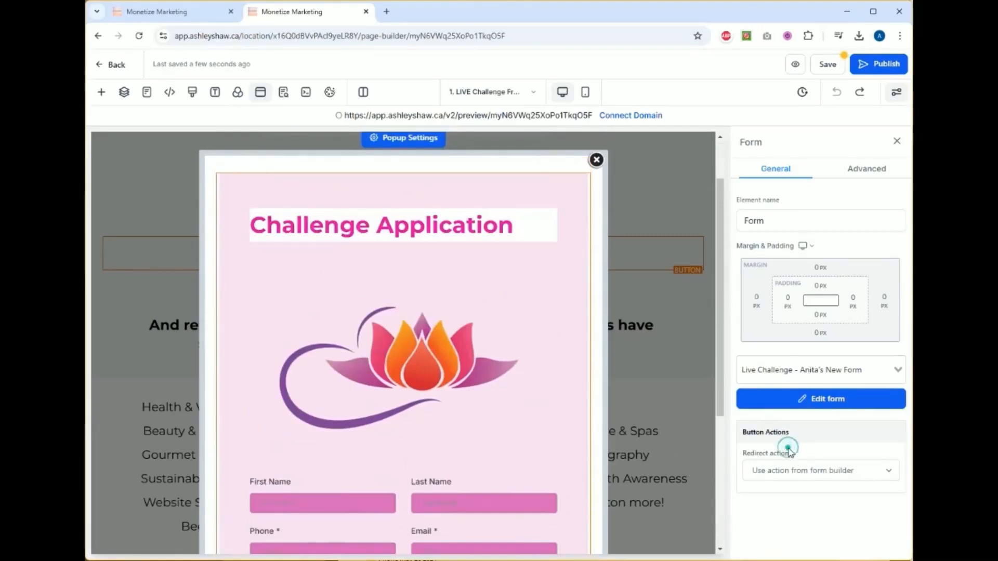
pyautogui.click(790, 476)
pyautogui.click(791, 476)
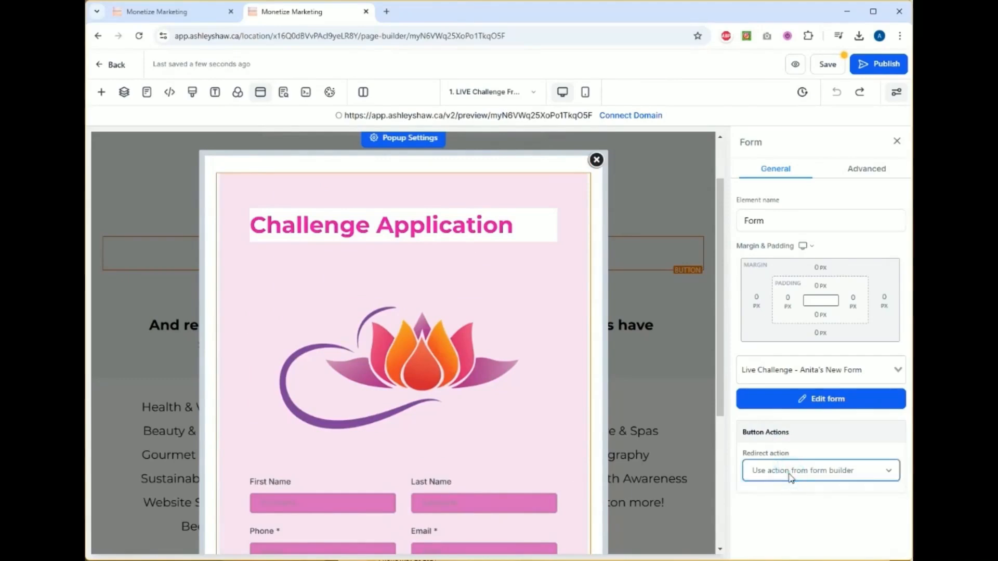
pyautogui.click(791, 476)
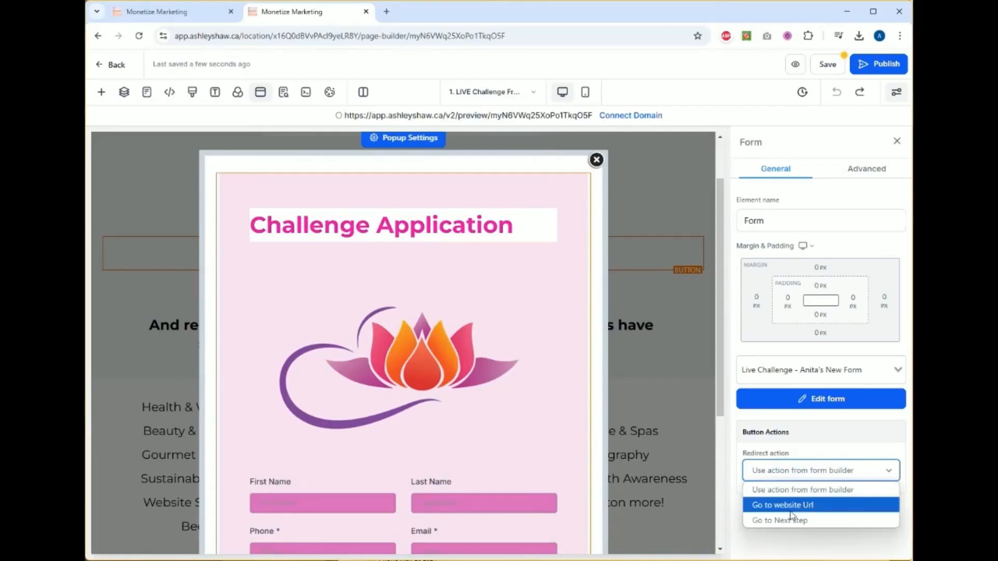
pyautogui.click(793, 521)
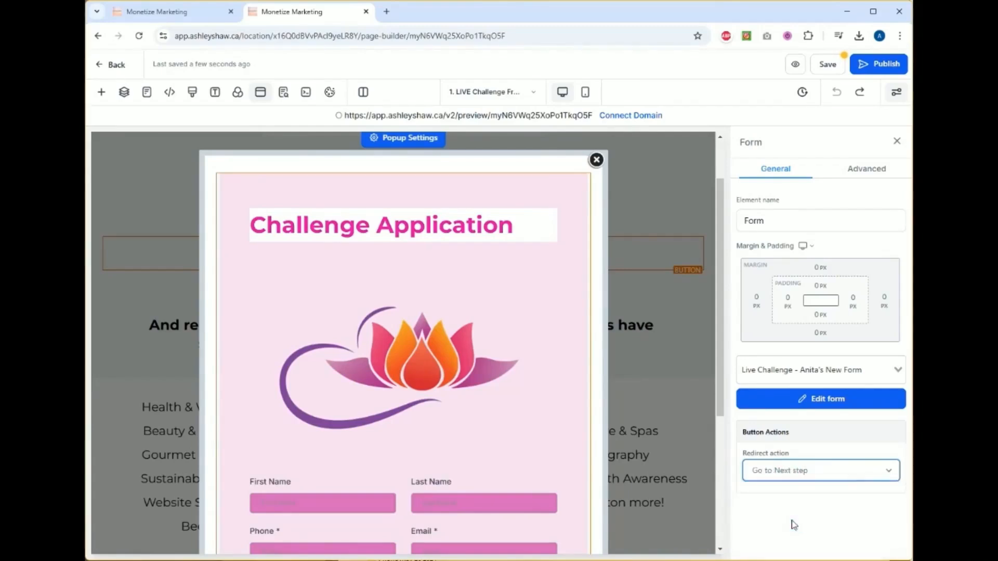
pyautogui.click(827, 66)
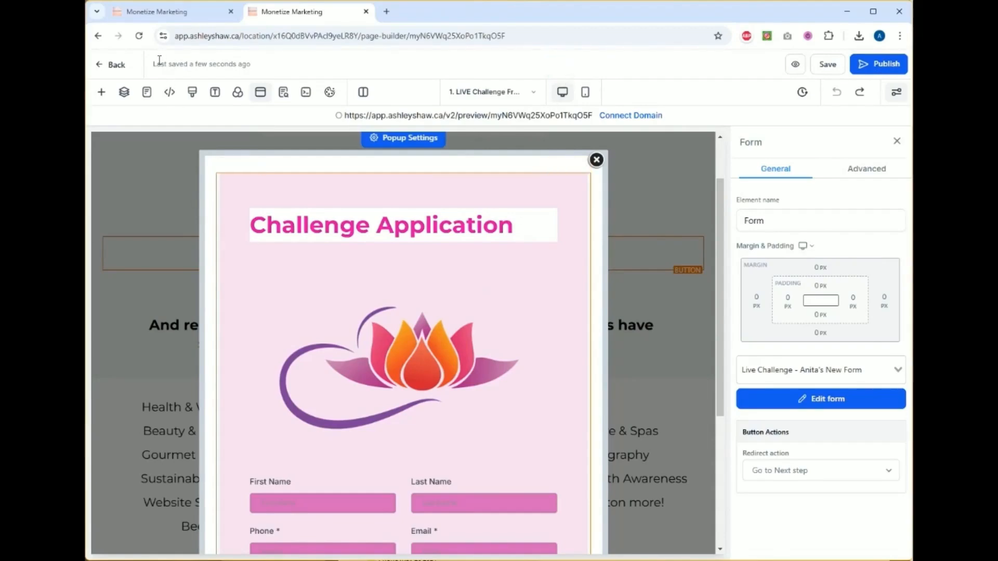
# Step: Close the form settings and the popup, and return to the funnel's steps after saving the page
pyautogui.click(896, 142)
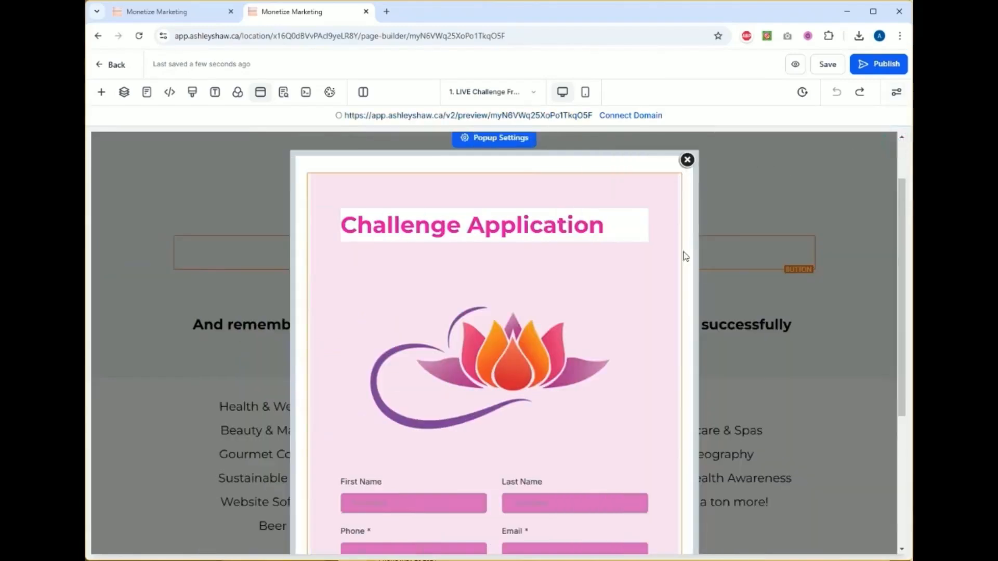
pyautogui.click(687, 160)
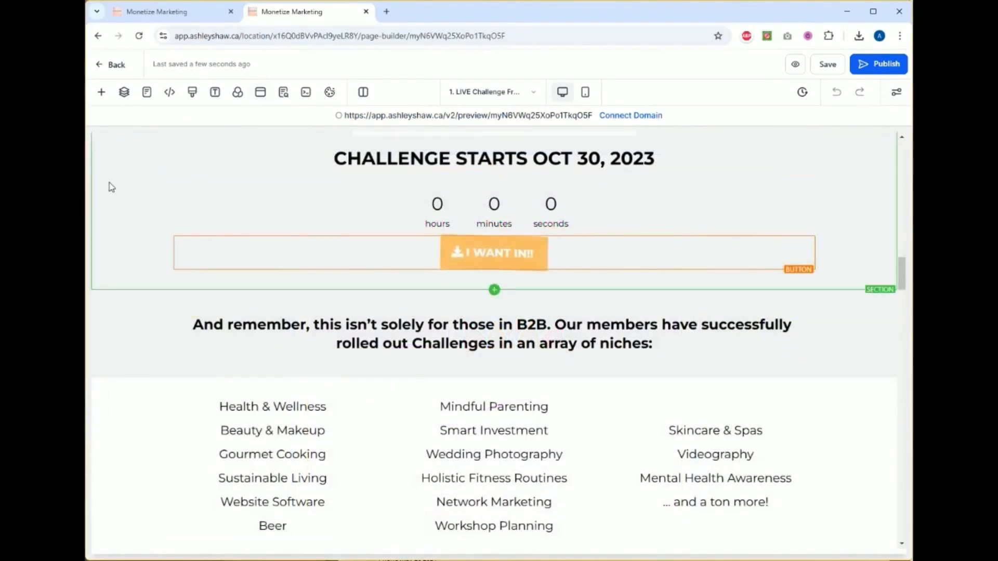
pyautogui.click(824, 65)
pyautogui.click(121, 65)
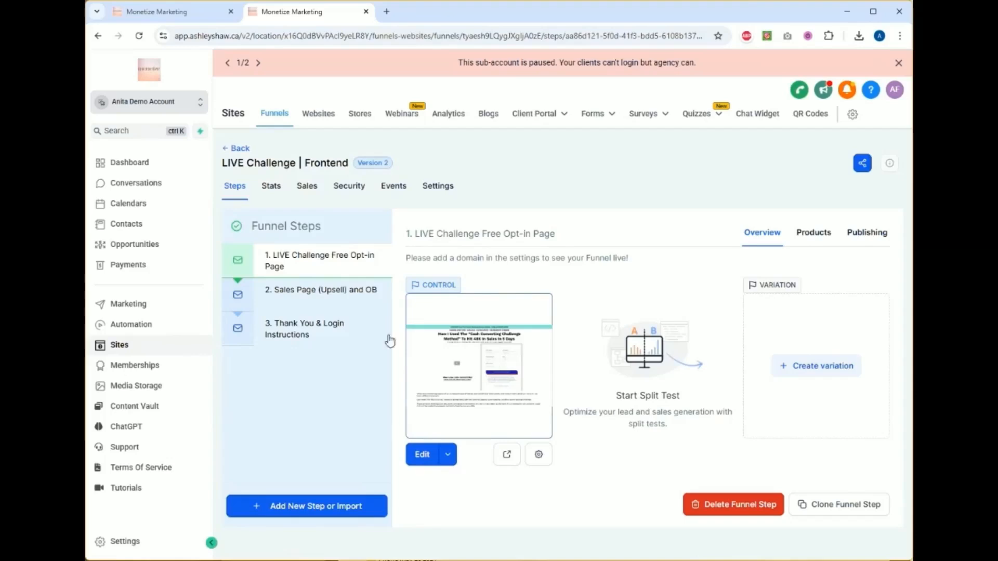
# Step: Open the Sales Page (Upsell) and OB step in the page editor, look it over and close it
pyautogui.click(372, 289)
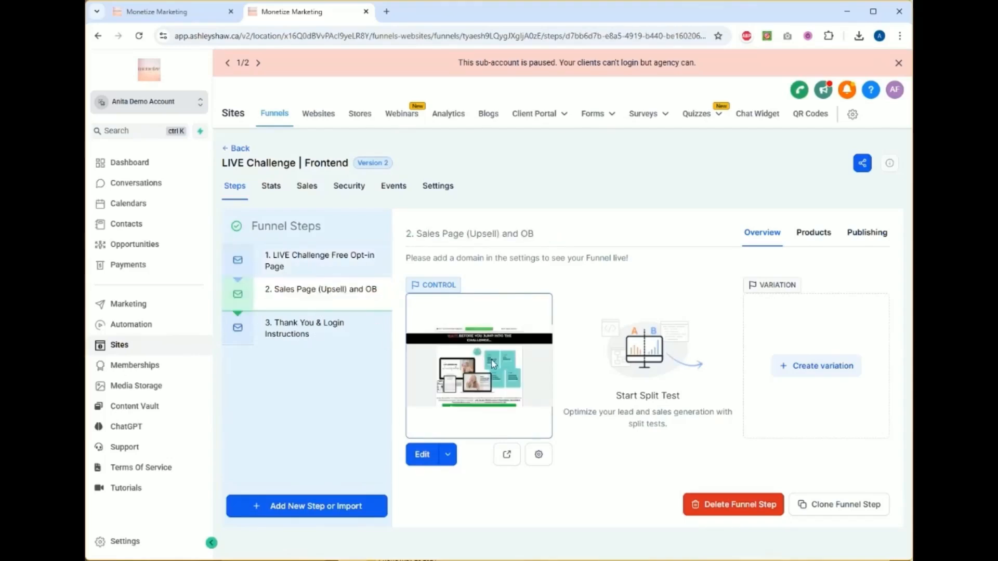
pyautogui.click(423, 453)
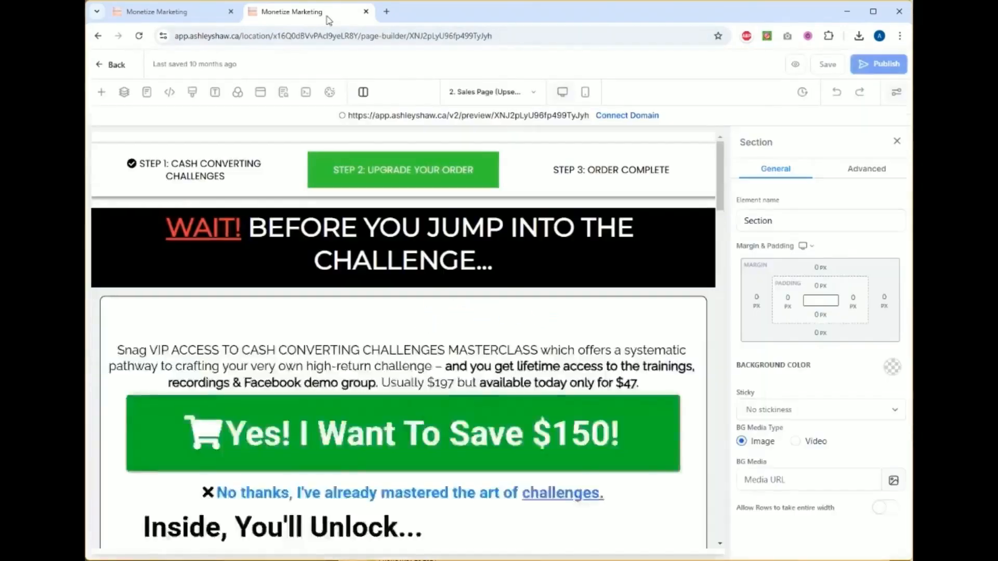
pyautogui.click(366, 11)
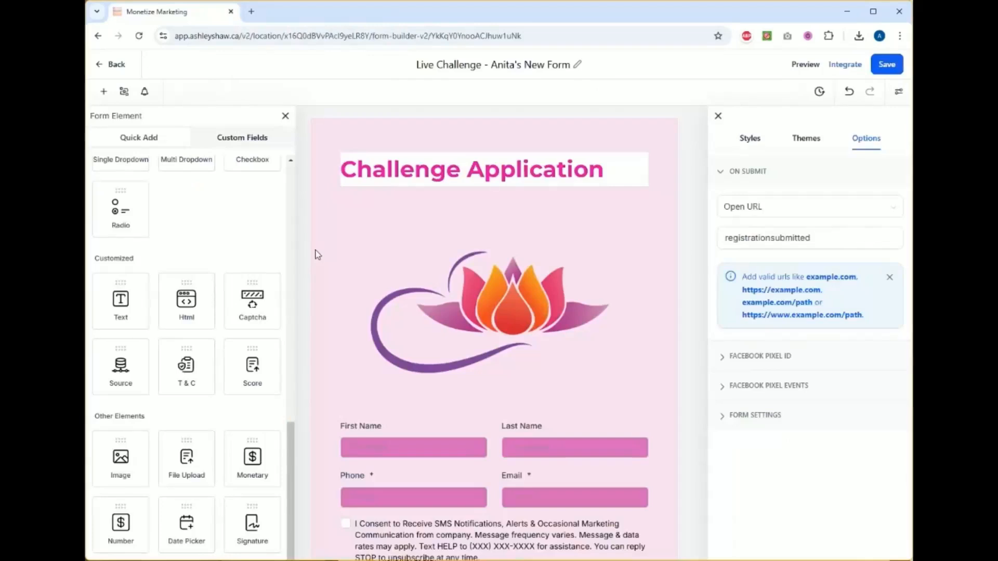
# Step: Leave the form builder and open the free opt-in page of the LIVE Challenge | Frontend funnel for editing
pyautogui.click(110, 64)
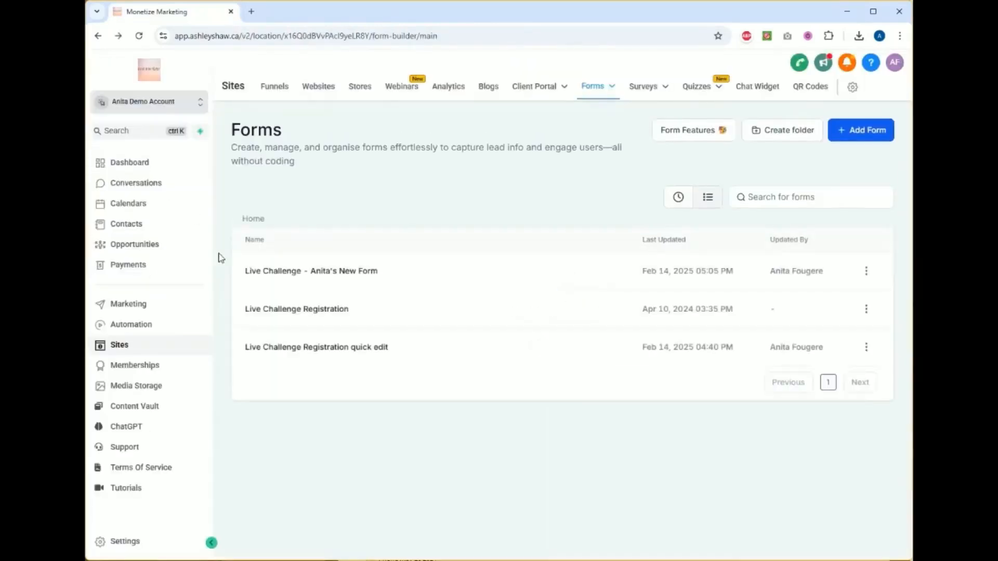
pyautogui.click(281, 113)
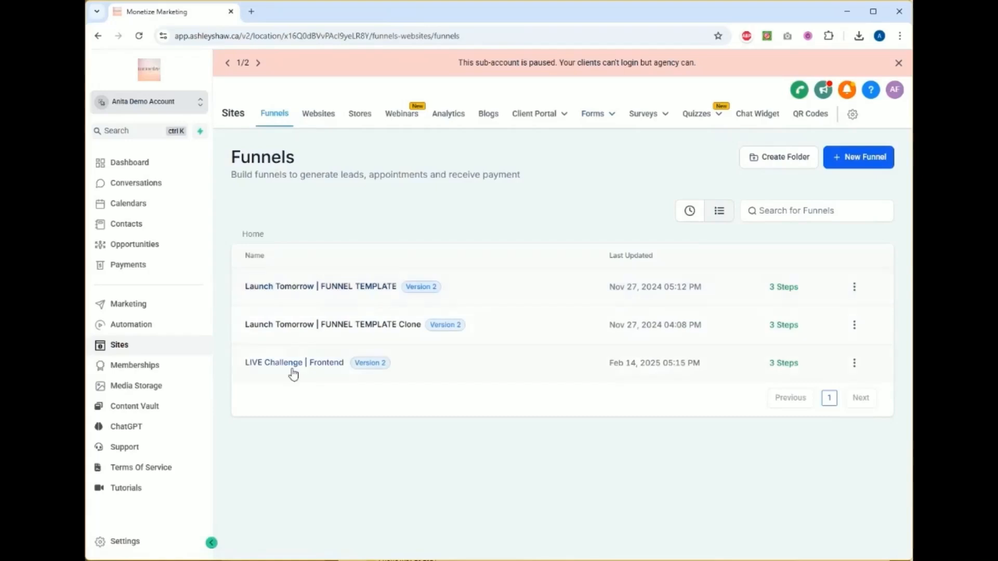
pyautogui.click(292, 360)
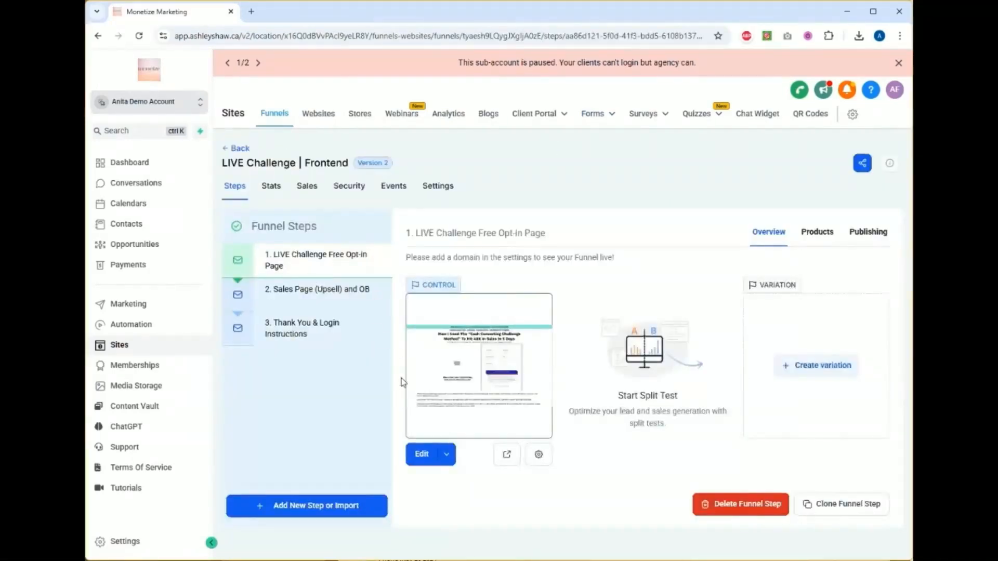
pyautogui.click(423, 460)
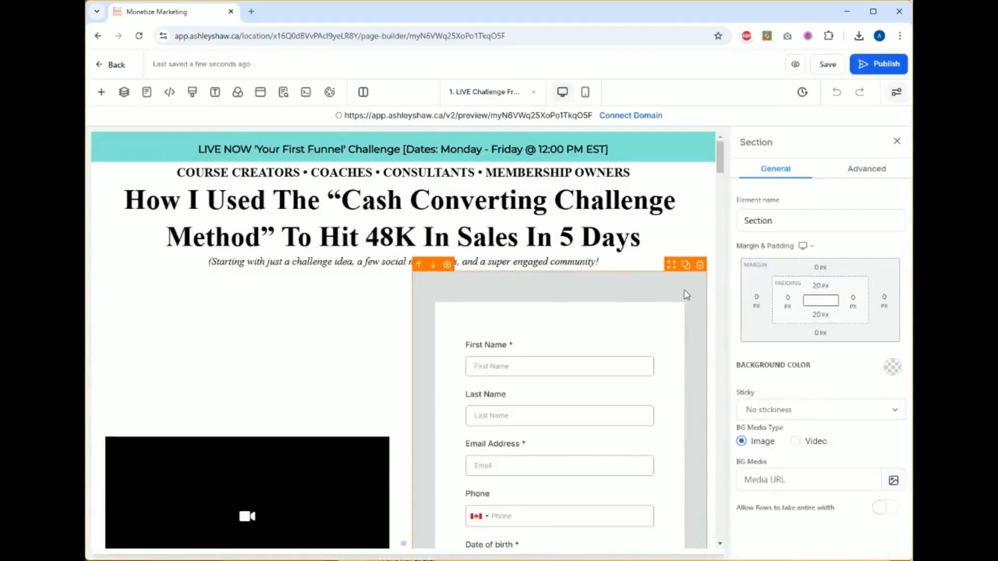
# Step: Replace the Live Challenge Registration quick edit form embedded beside the opt-in page's video with the custom Live Challenge new form
pyautogui.click(535, 374)
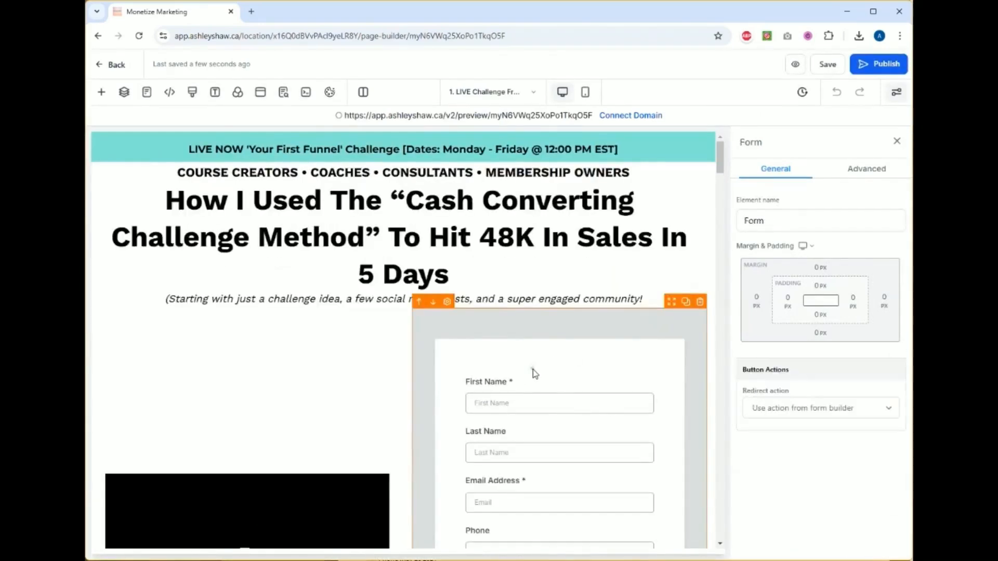
pyautogui.click(842, 371)
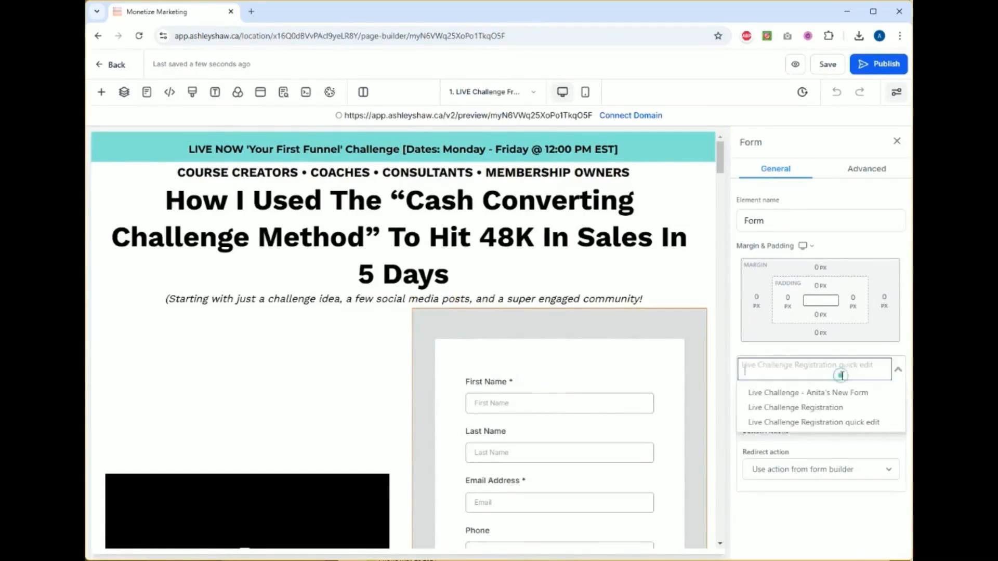
pyautogui.click(834, 393)
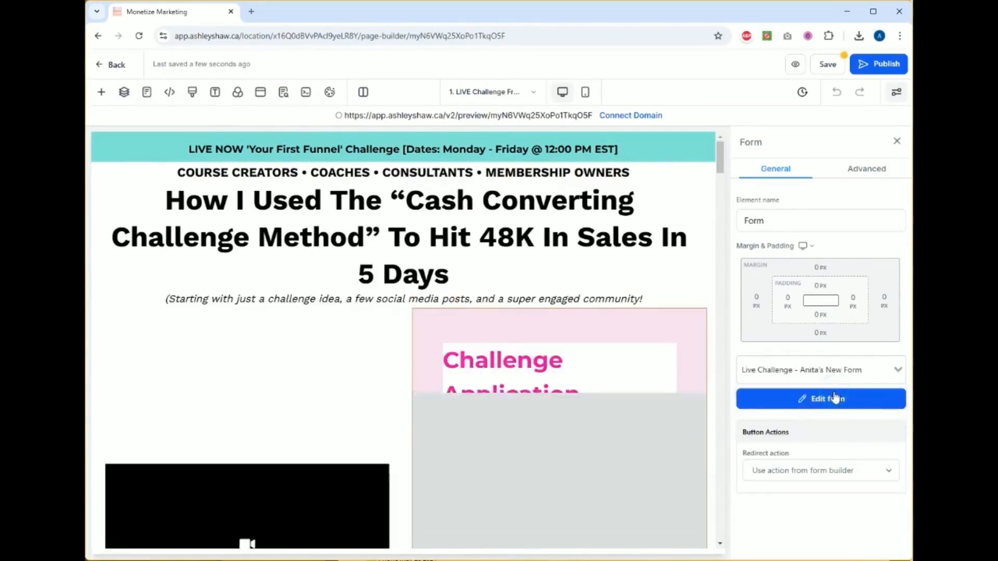
# Step: Find the GET ME INTO THE CHALLENGE! button on the opt-in page and check its link action
pyautogui.scroll(-3, 582, 452)
pyautogui.scroll(-12, 583, 452)
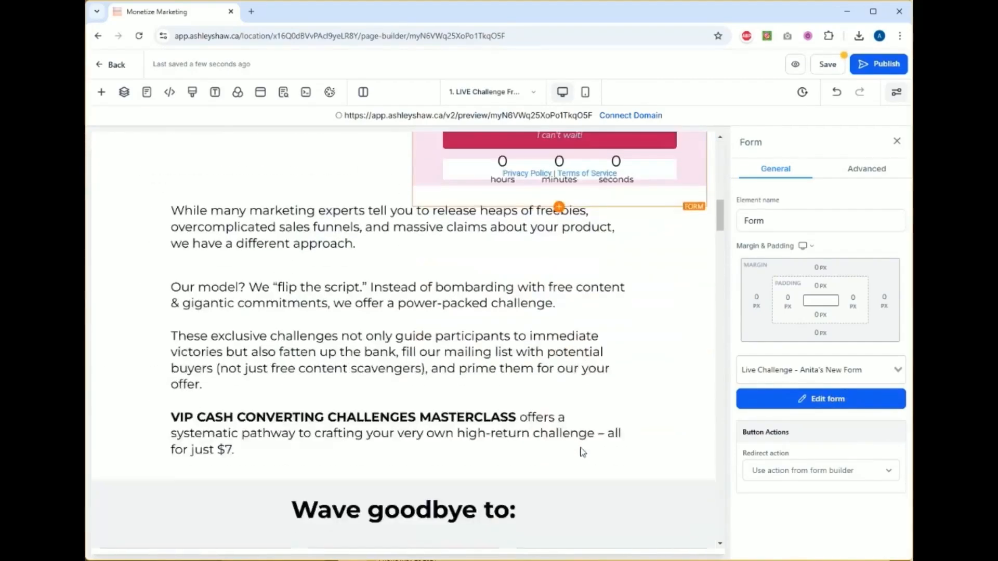
pyautogui.scroll(-15, 582, 452)
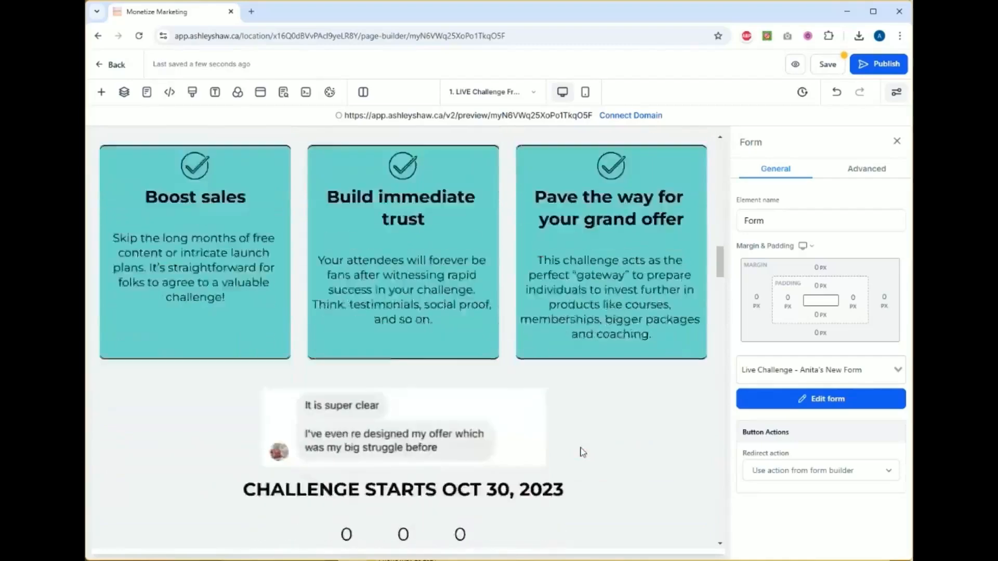
pyautogui.scroll(-10, 583, 452)
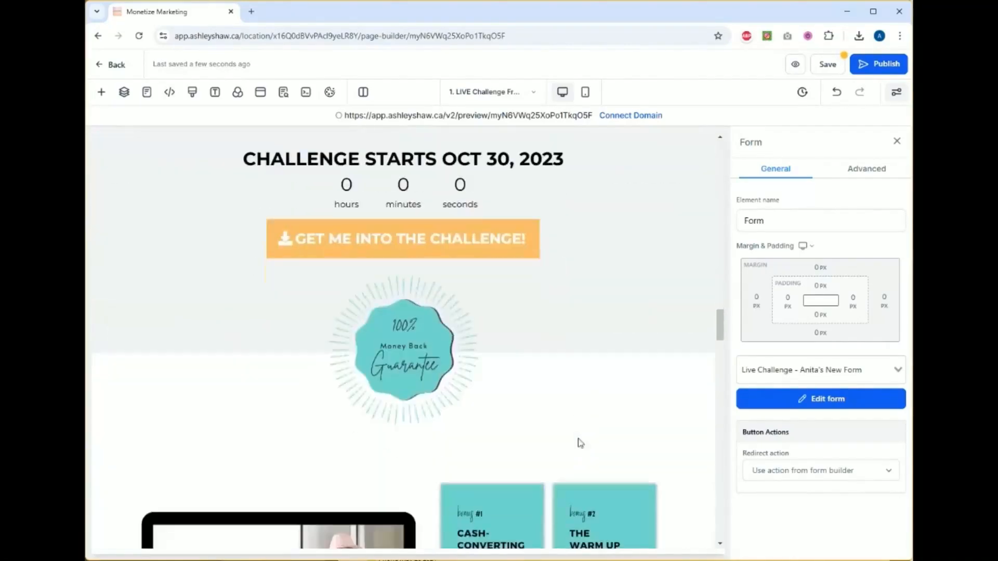
pyautogui.click(455, 237)
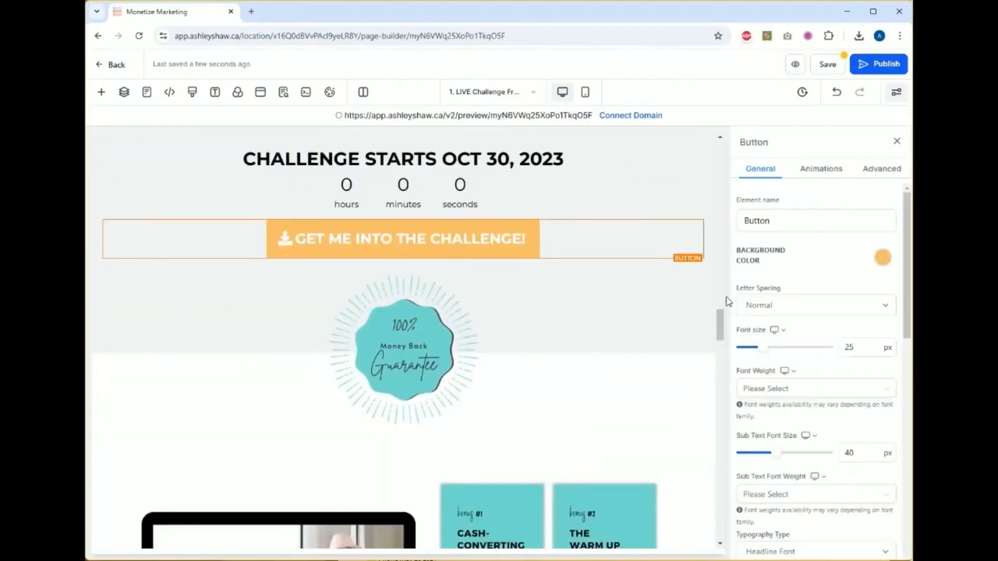
pyautogui.scroll(-6, 787, 281)
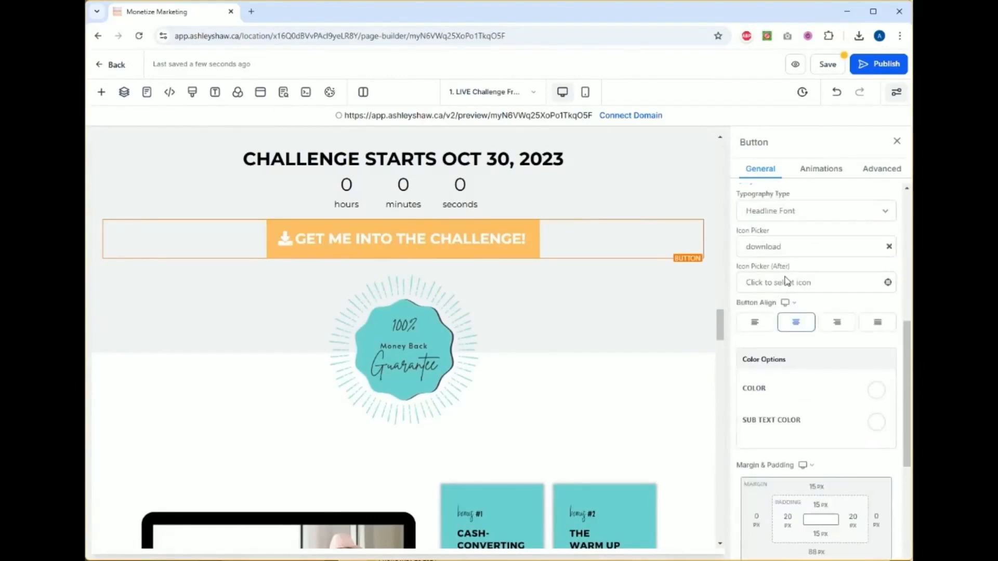
pyautogui.scroll(-5, 787, 281)
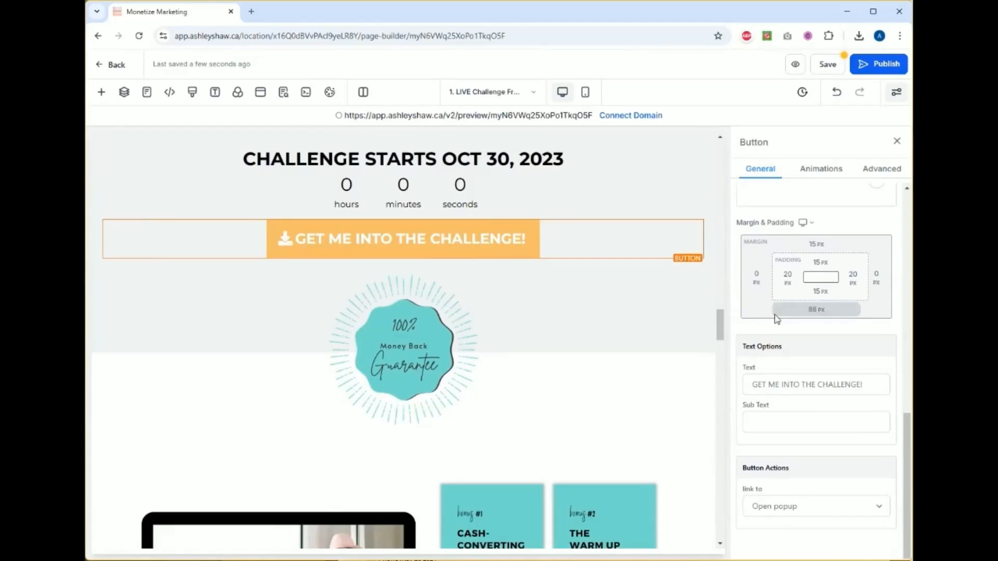
pyautogui.click(774, 510)
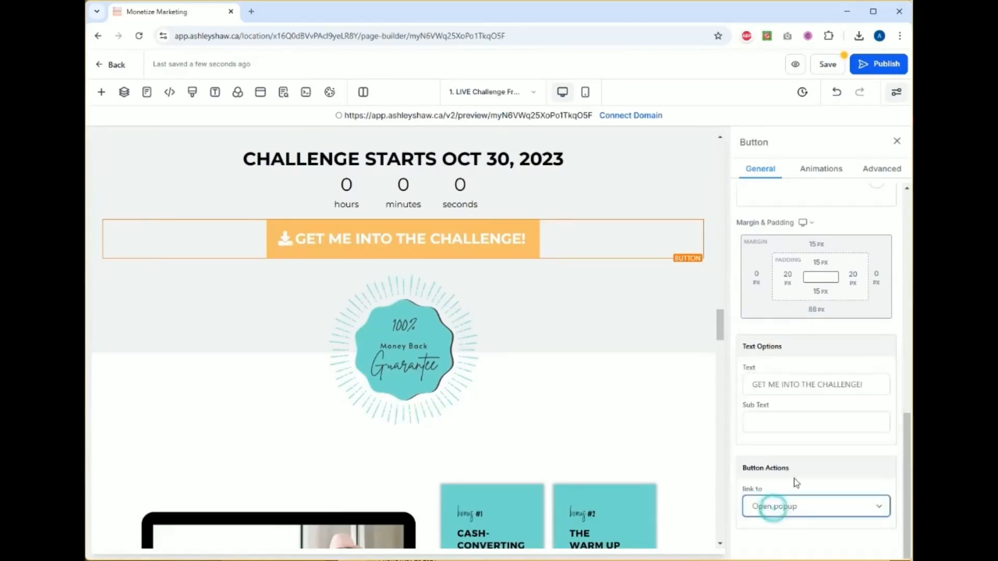
pyautogui.scroll(5, 796, 482)
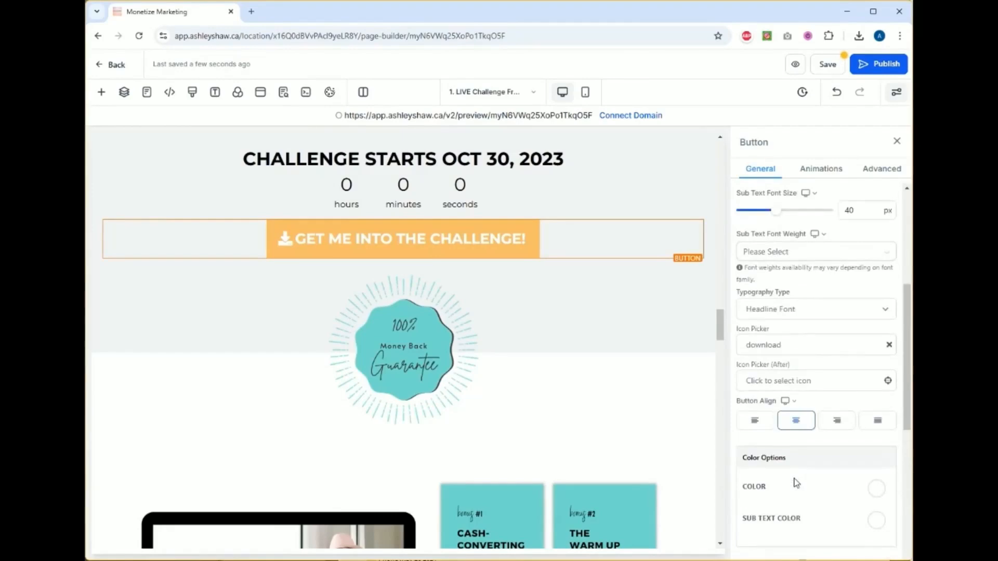
pyautogui.scroll(5, 800, 438)
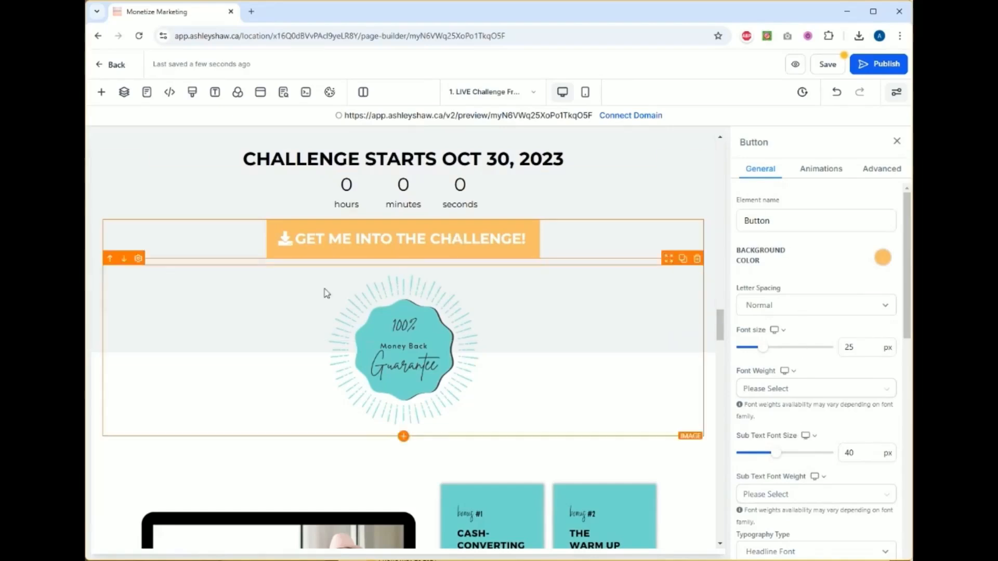
# Step: Open the page's popup, review its application form and general settings, and close it
pyautogui.click(261, 94)
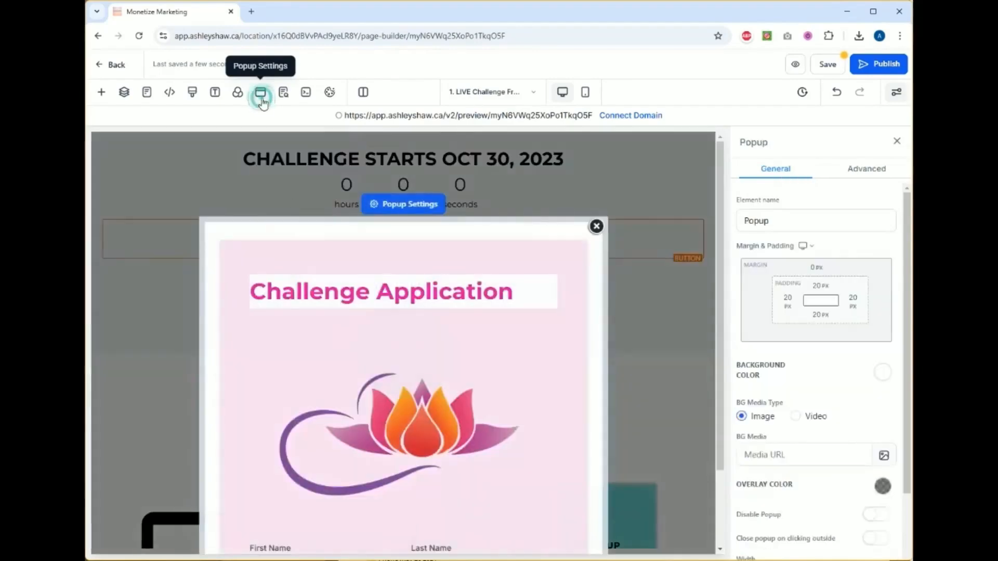
pyautogui.scroll(-2, 486, 379)
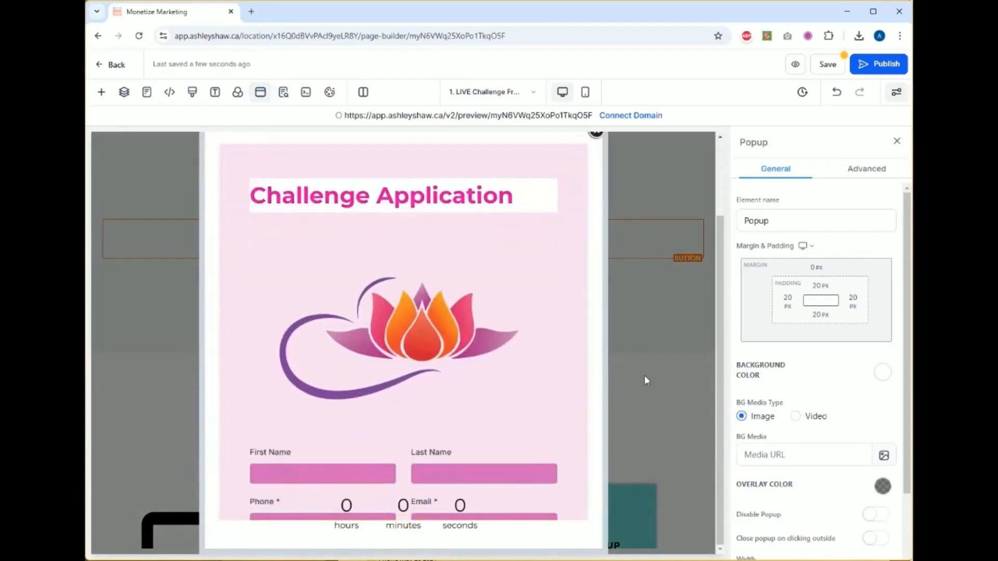
pyautogui.scroll(-2, 808, 405)
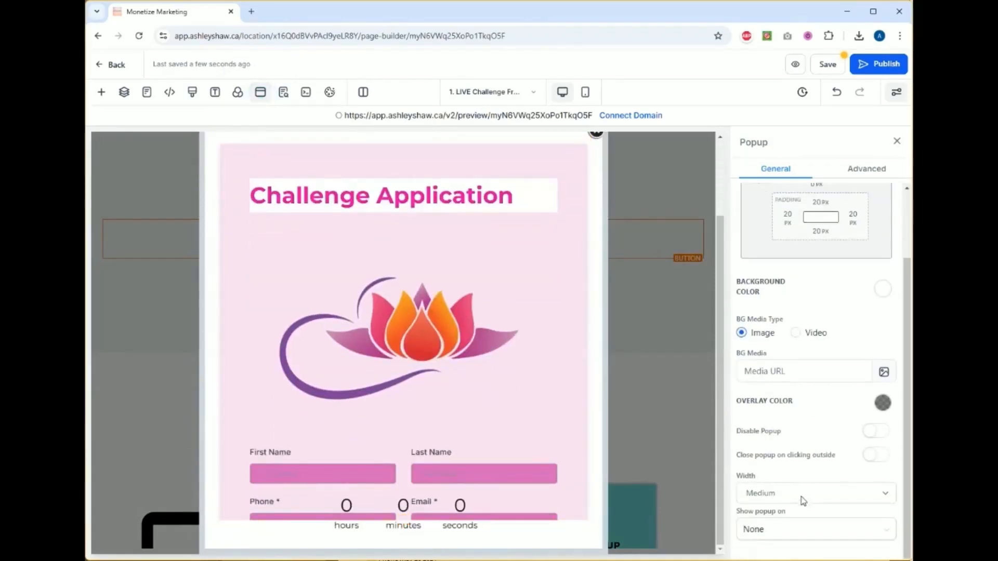
pyautogui.scroll(2, 802, 397)
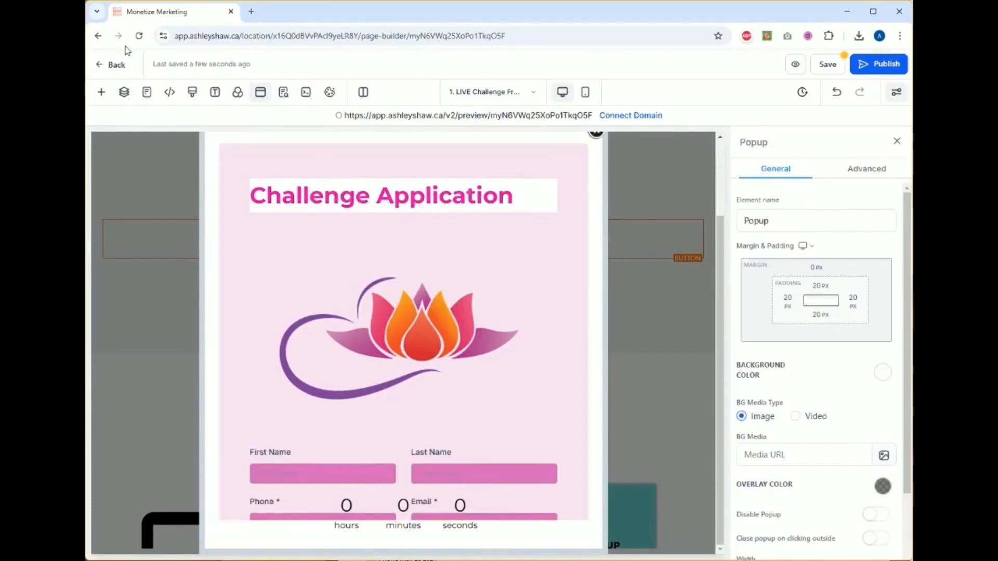
pyautogui.click(897, 141)
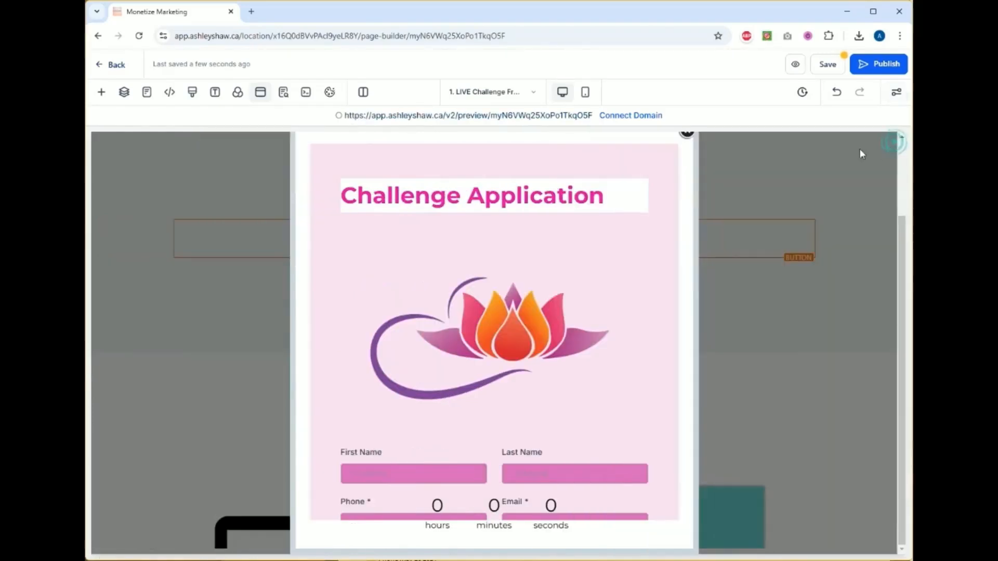
pyautogui.click(689, 137)
# Step: Check the link action of the I WANT IN!! button and look at the popup it opens
pyautogui.scroll(12, 749, 296)
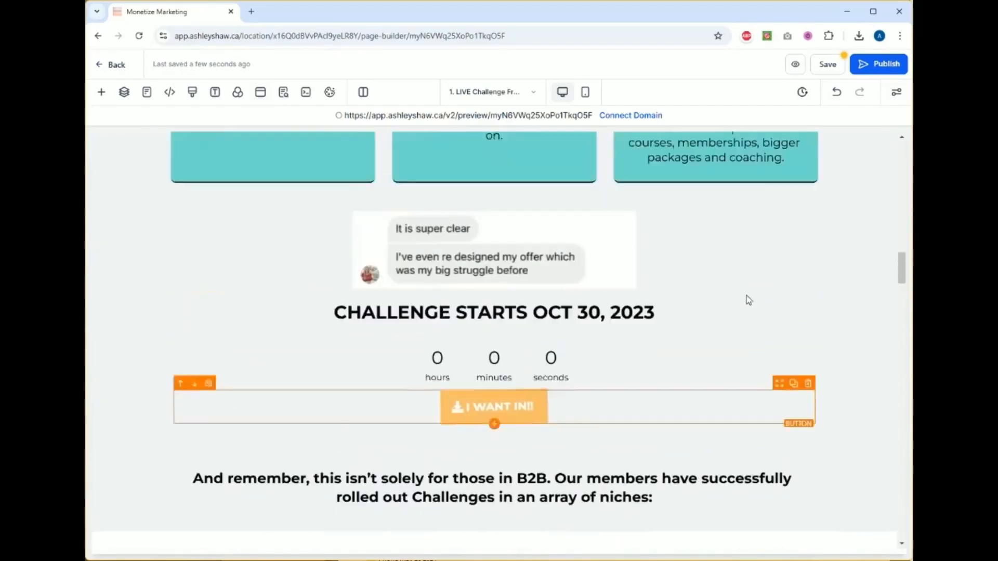
pyautogui.click(522, 416)
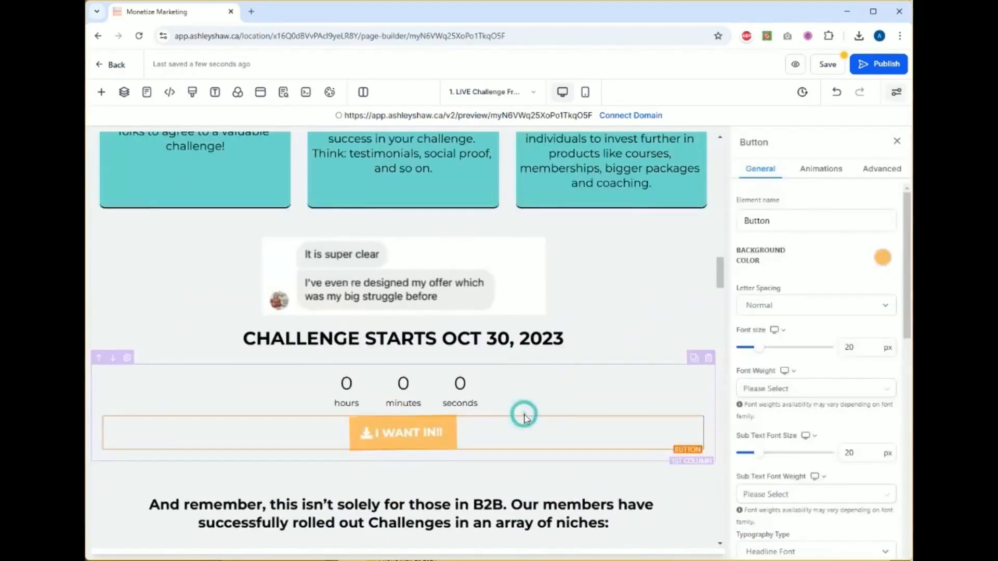
pyautogui.scroll(-5, 814, 418)
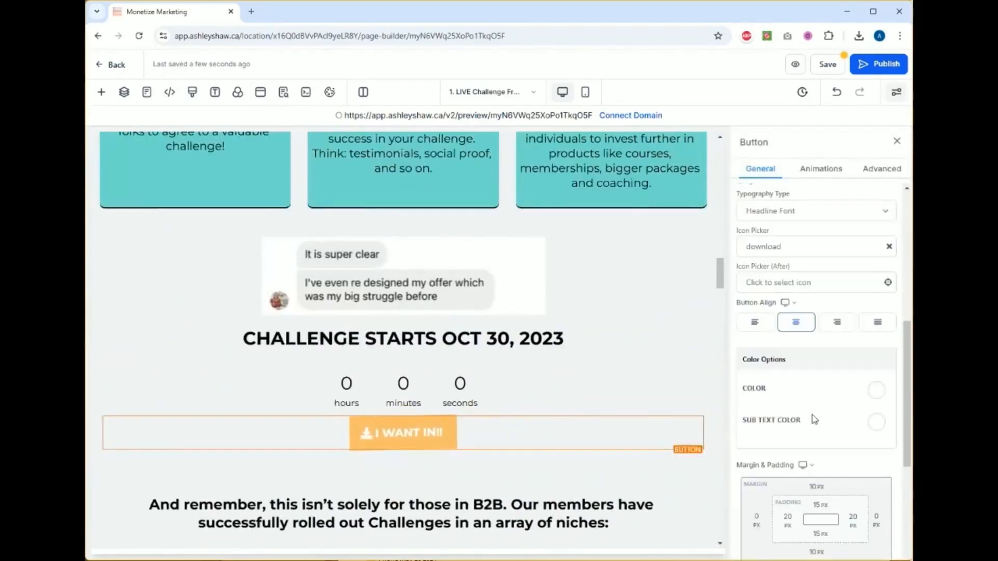
pyautogui.scroll(-5, 814, 419)
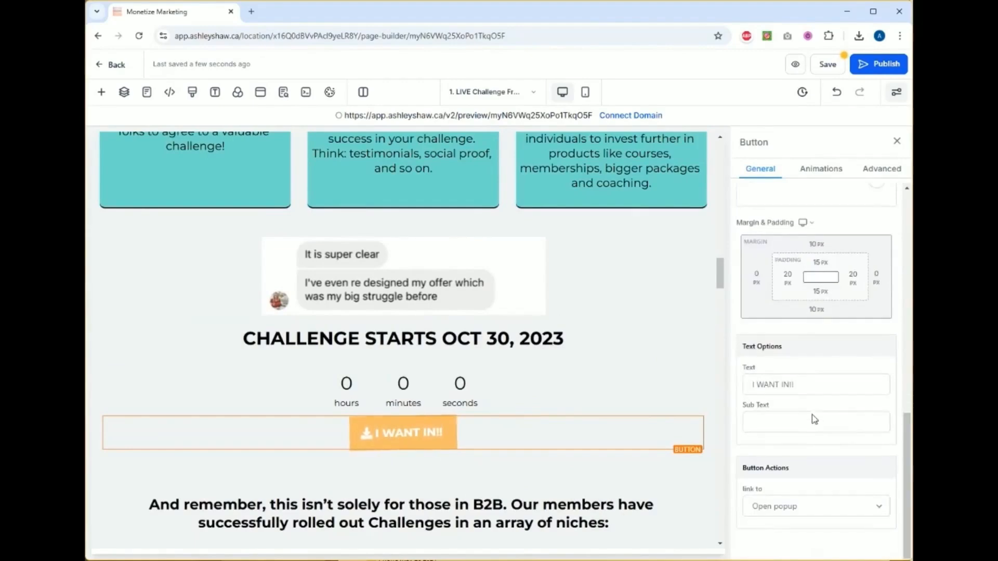
pyautogui.scroll(5, 811, 448)
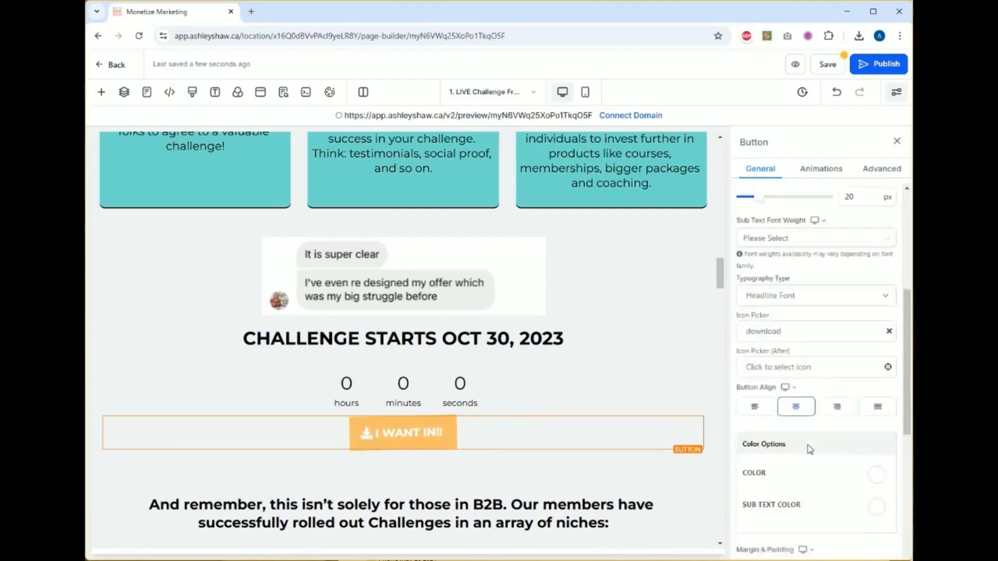
pyautogui.scroll(5, 810, 449)
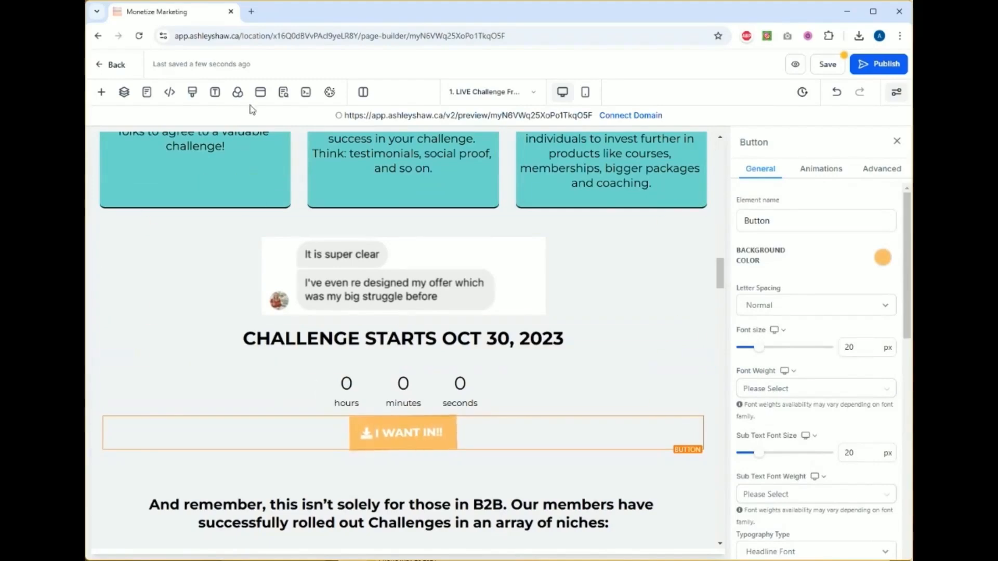
pyautogui.click(260, 93)
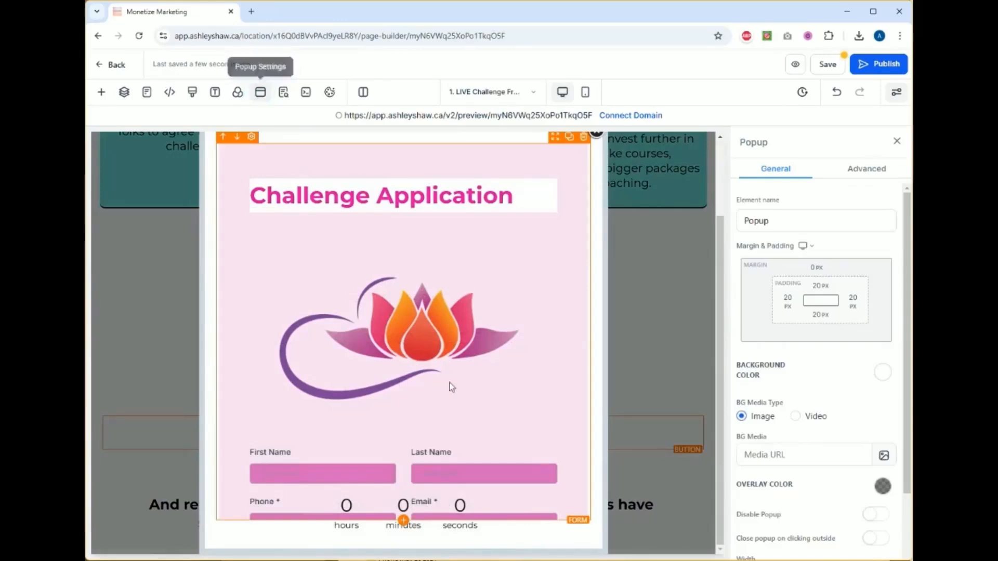
pyautogui.click(596, 135)
pyautogui.scroll(-10, 831, 358)
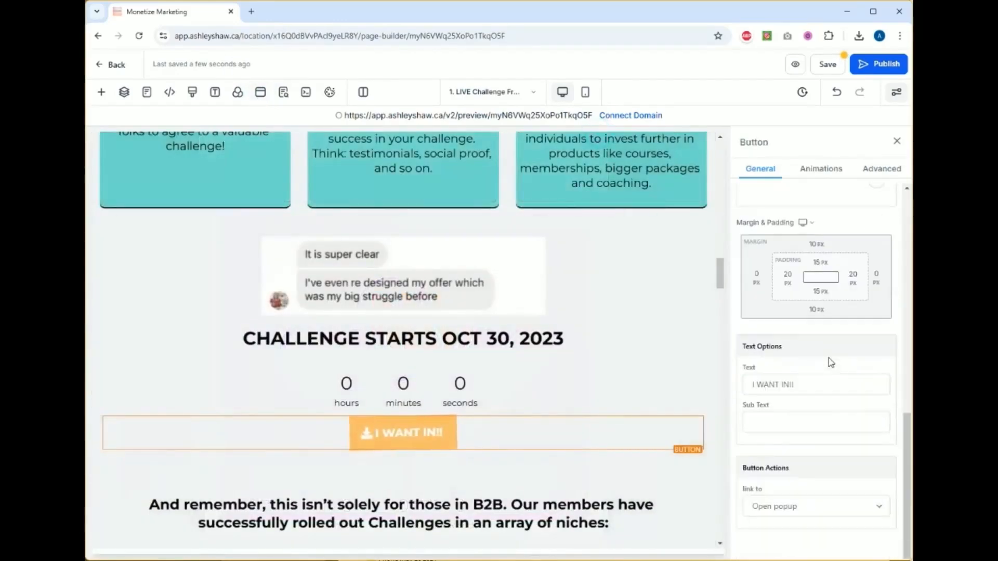
# Step: Open the settings of the form inside the popup to check its selected form and redirect action
pyautogui.click(260, 92)
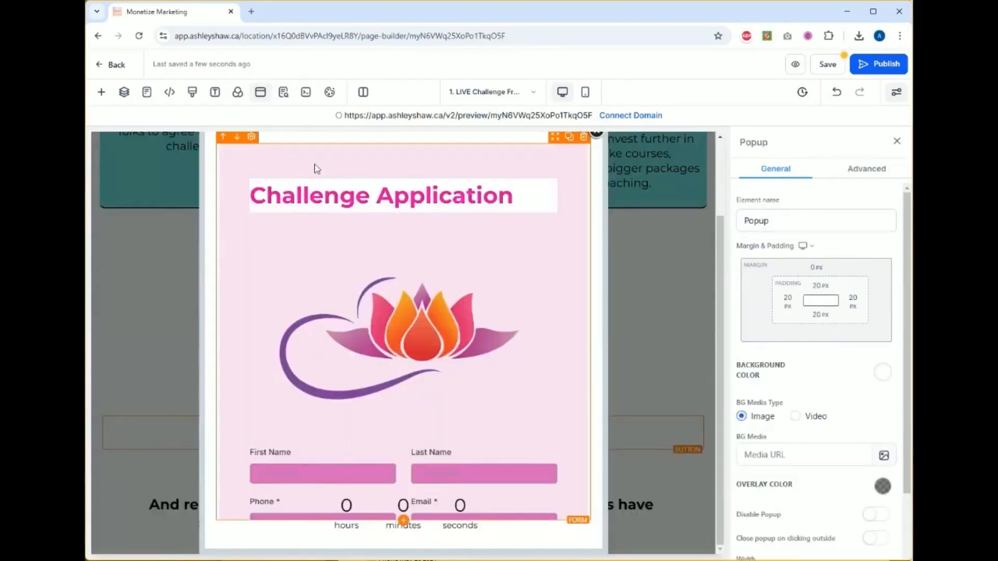
pyautogui.scroll(2, 295, 282)
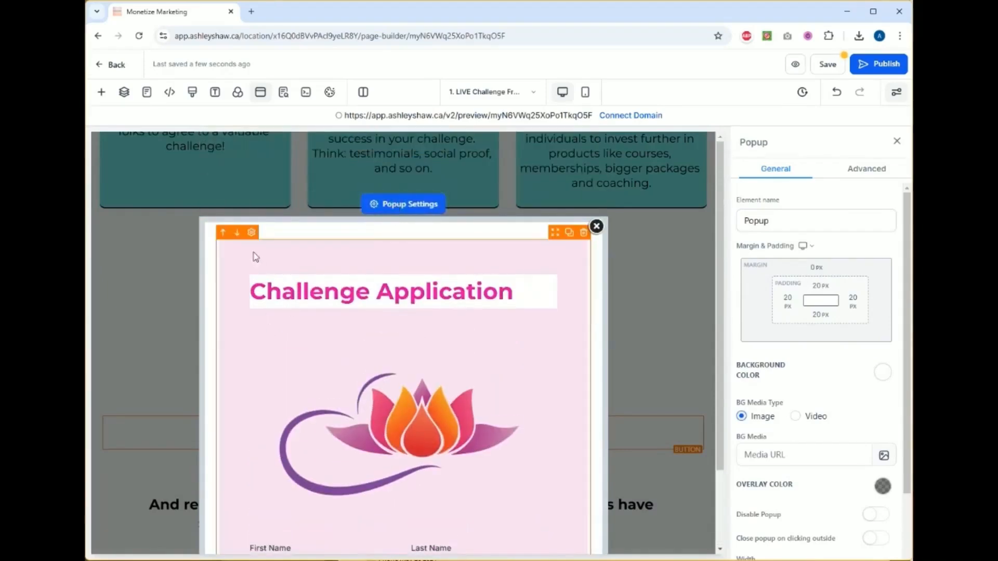
pyautogui.click(253, 234)
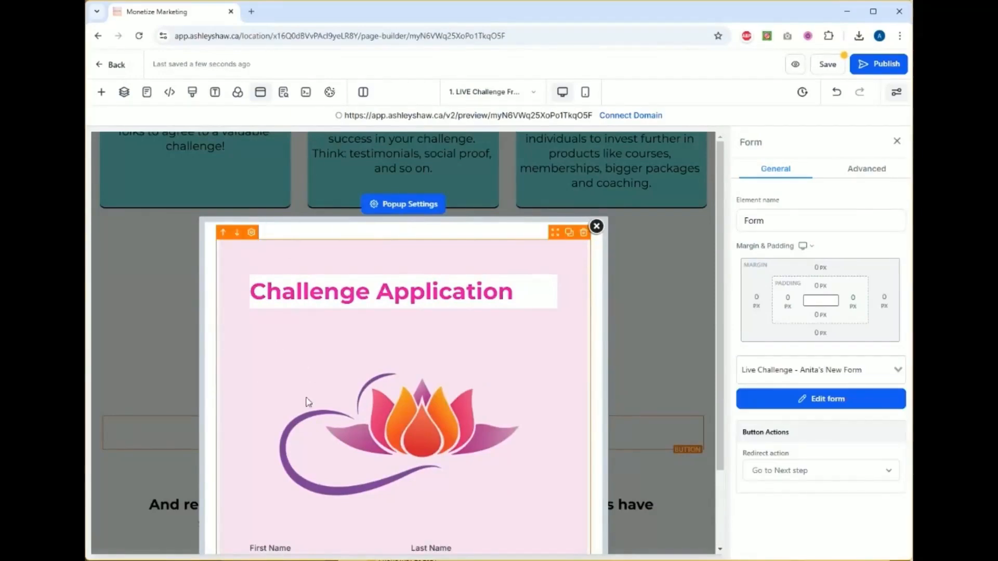
# Step: Try the Live Challenge Registration form and the Live Challenge Registration quick edit form in the popup, looking over each layout
pyautogui.scroll(-2, 360, 208)
pyautogui.scroll(2, 360, 208)
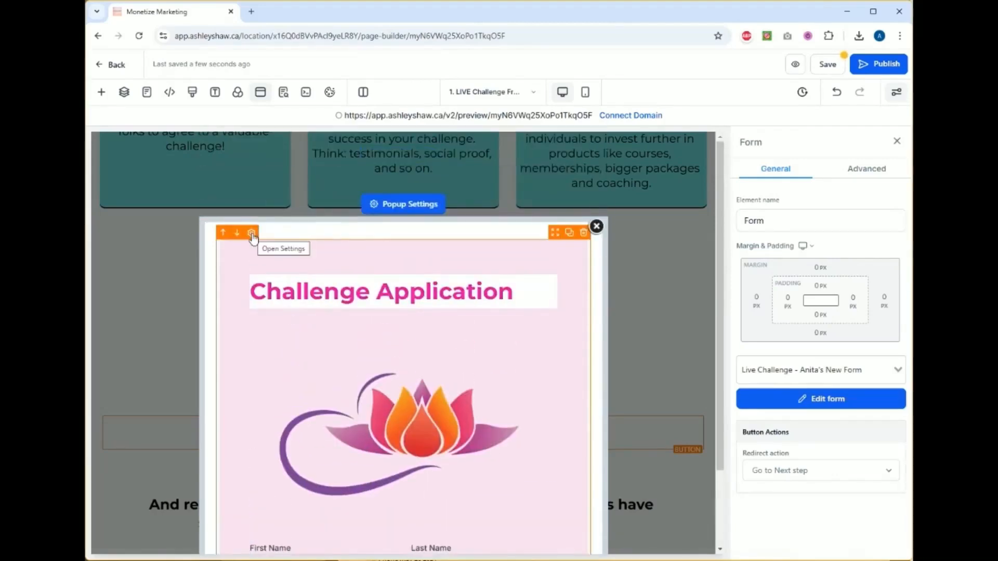
pyautogui.click(790, 372)
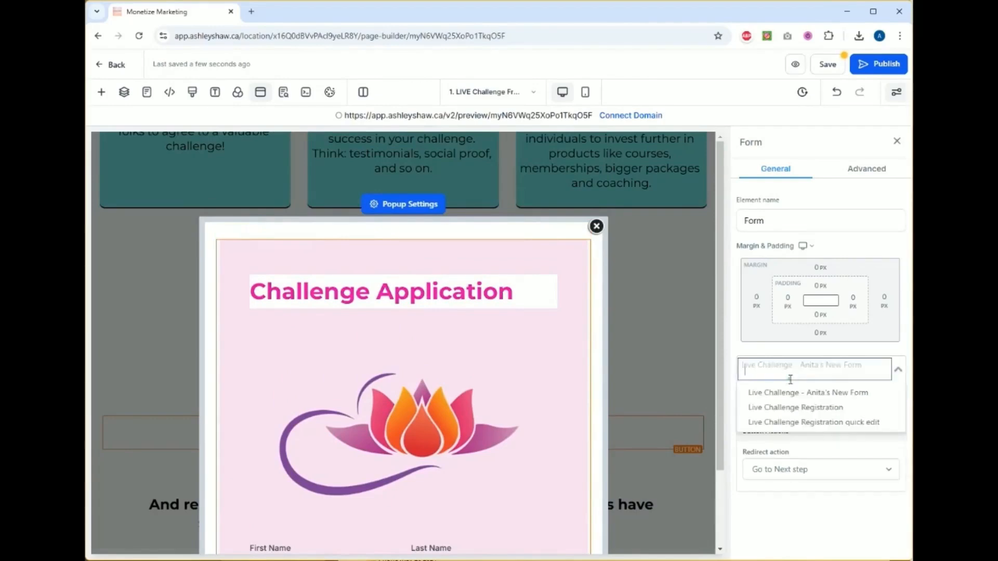
pyautogui.click(793, 409)
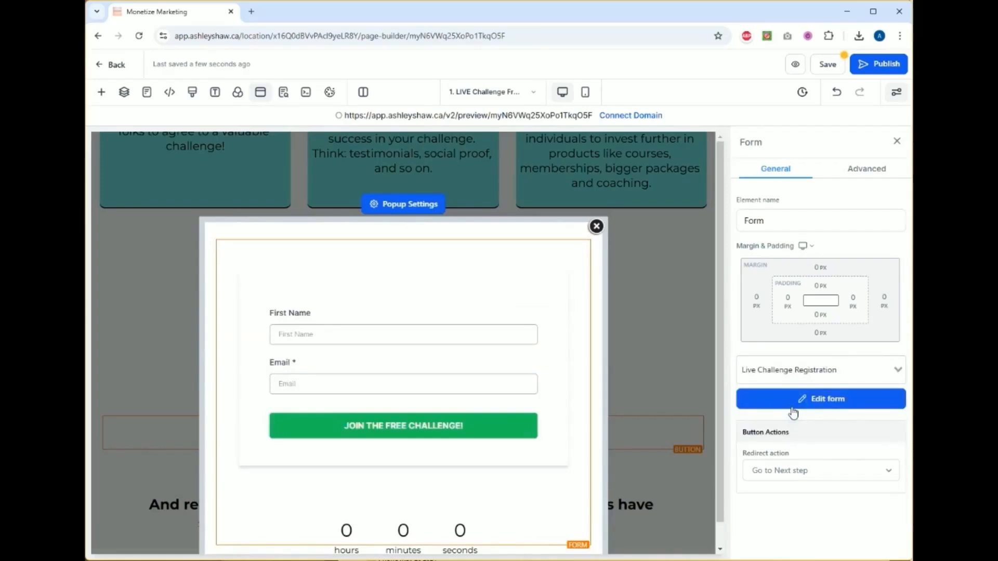
pyautogui.click(798, 369)
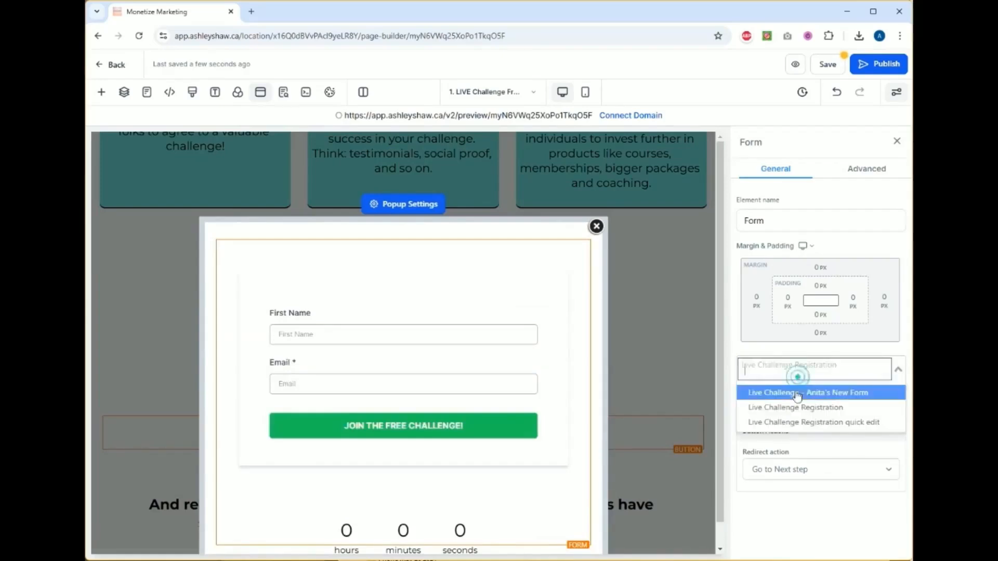
pyautogui.click(796, 424)
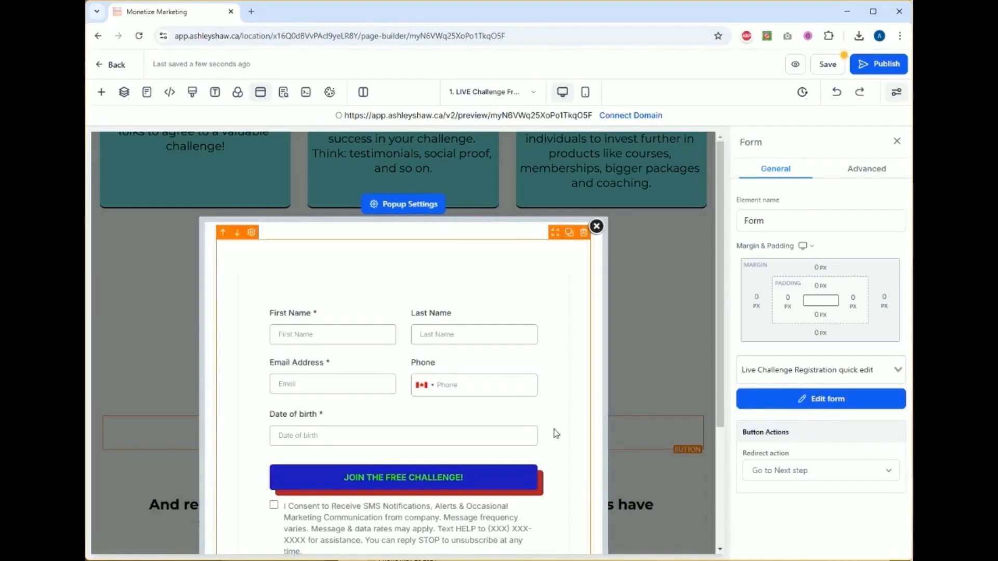
pyautogui.scroll(-3, 555, 431)
pyautogui.scroll(3, 693, 448)
# Step: Set the popup's form back to the styled Live Challenge application form and look over its fields and submit button
pyautogui.click(814, 370)
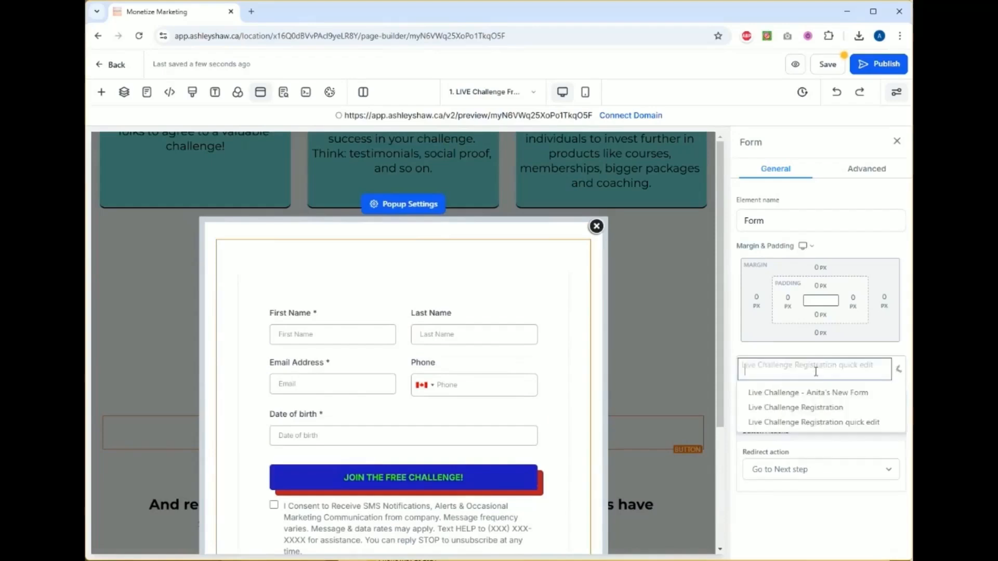
pyautogui.click(817, 394)
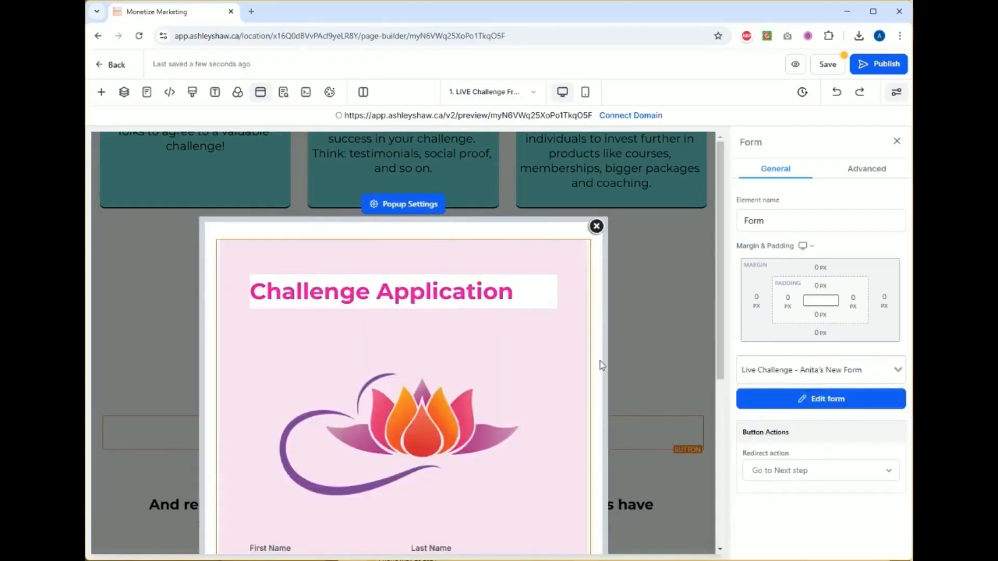
pyautogui.scroll(-4, 597, 382)
pyautogui.scroll(-1, 598, 382)
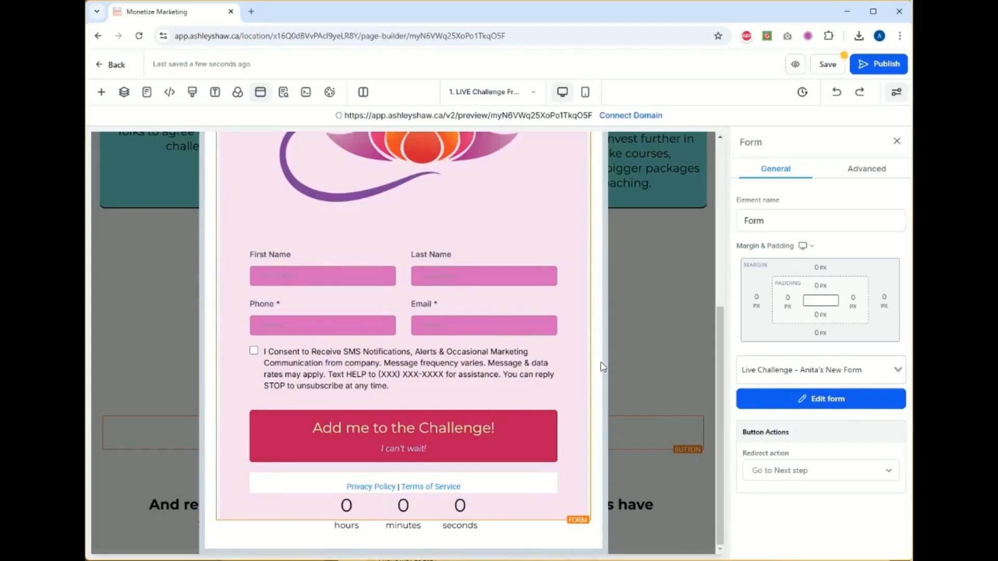
# Step: Try the Go to website Url redirect action for the popup's form and look at its options
pyautogui.click(819, 470)
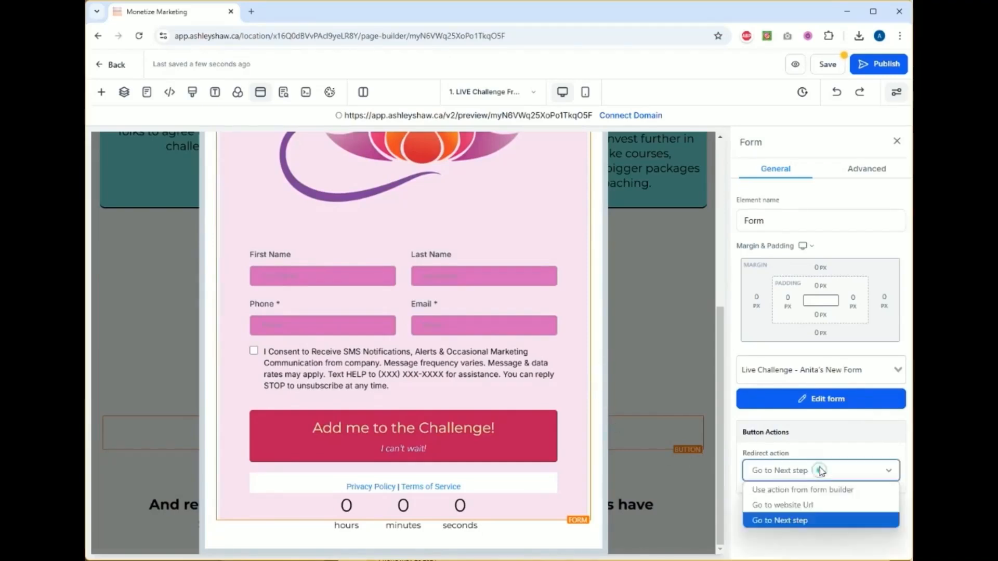
pyautogui.click(818, 505)
pyautogui.scroll(-1, 817, 505)
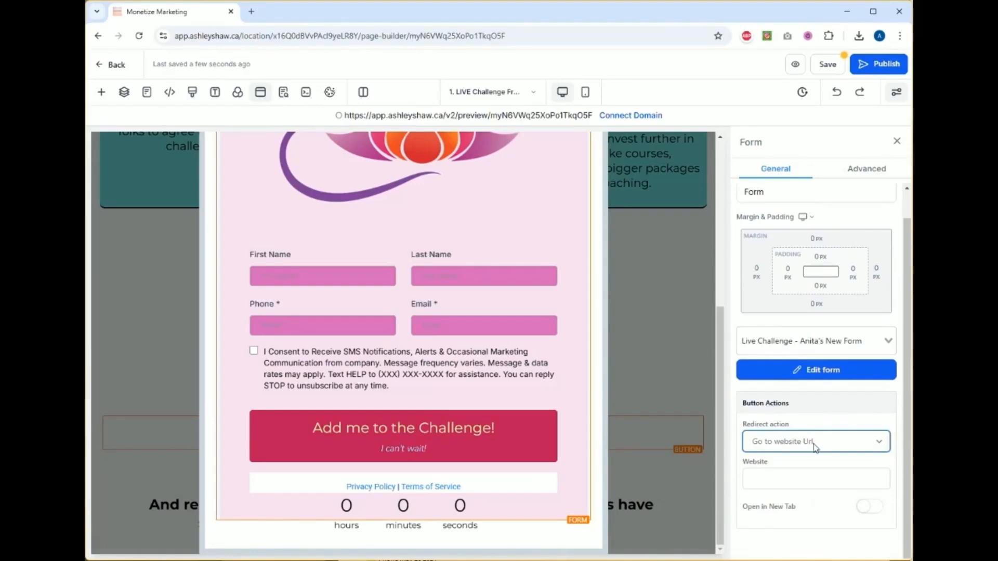
# Step: Set the popup form's redirect action to Go to Next step and save the page
pyautogui.click(815, 448)
pyautogui.click(814, 491)
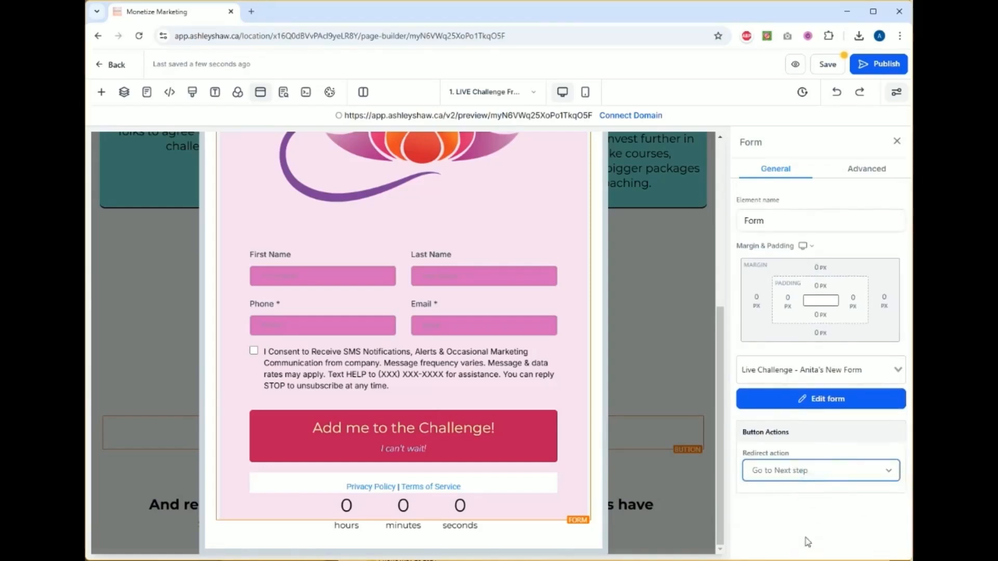
pyautogui.click(828, 68)
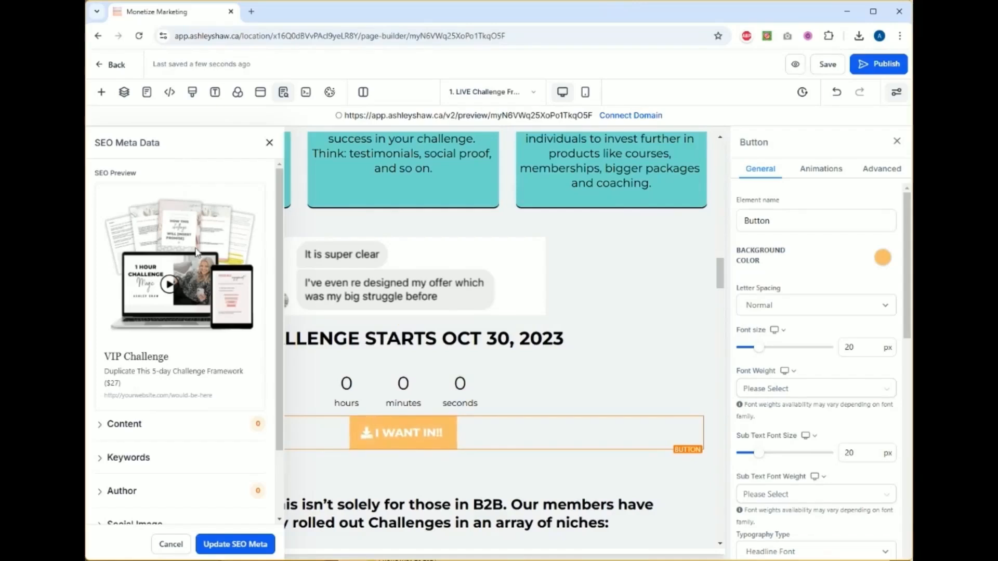
# Step: Replace the title in the page's SEO meta data with "Marathon Challenge" and check the title requirements
pyautogui.scroll(-2, 197, 401)
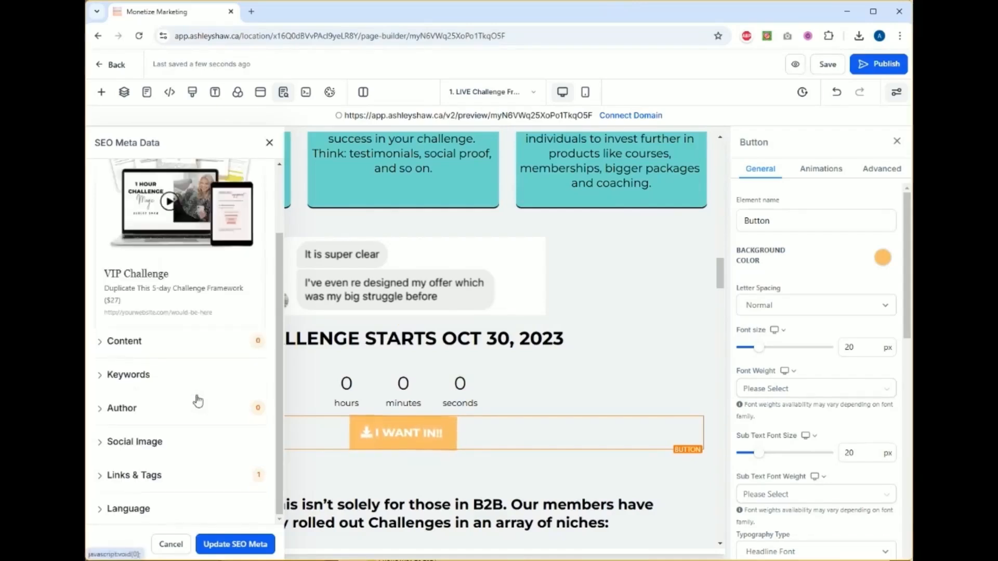
pyautogui.click(143, 342)
pyautogui.scroll(-2, 142, 341)
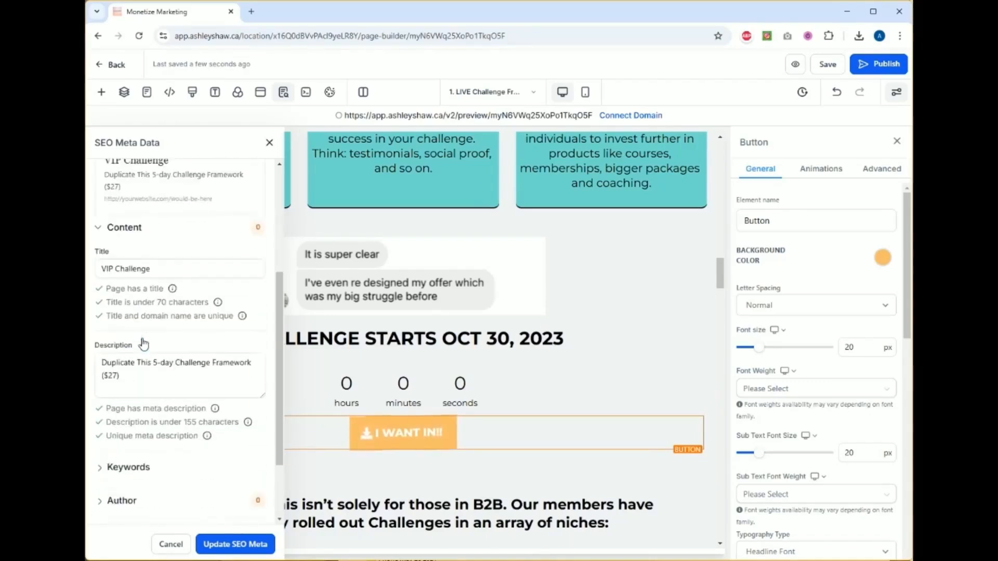
pyautogui.click(150, 270)
pyautogui.scroll(15, 374, 329)
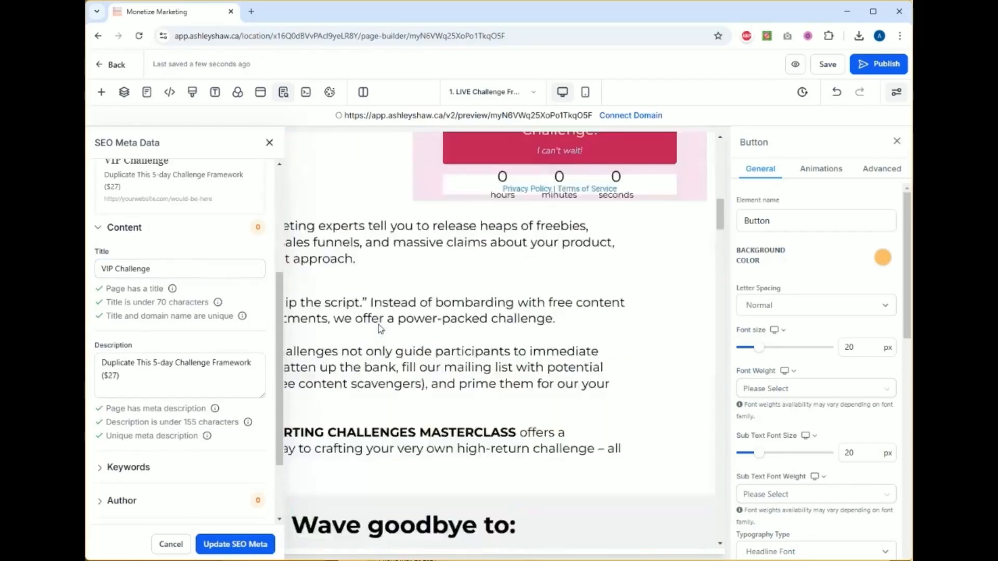
pyautogui.tripleClick(207, 273)
pyautogui.press('BackSpace')
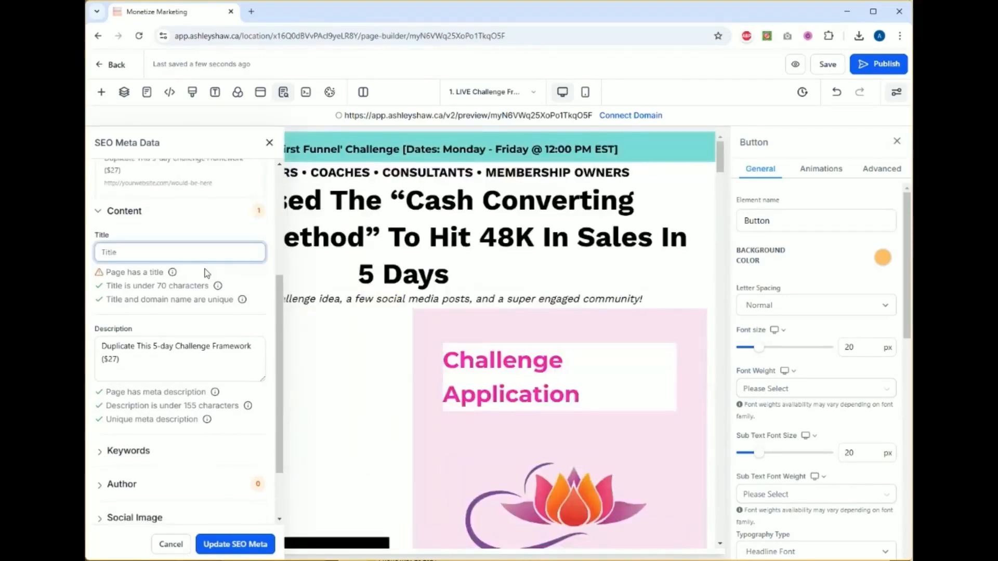
pyautogui.write('Marath')
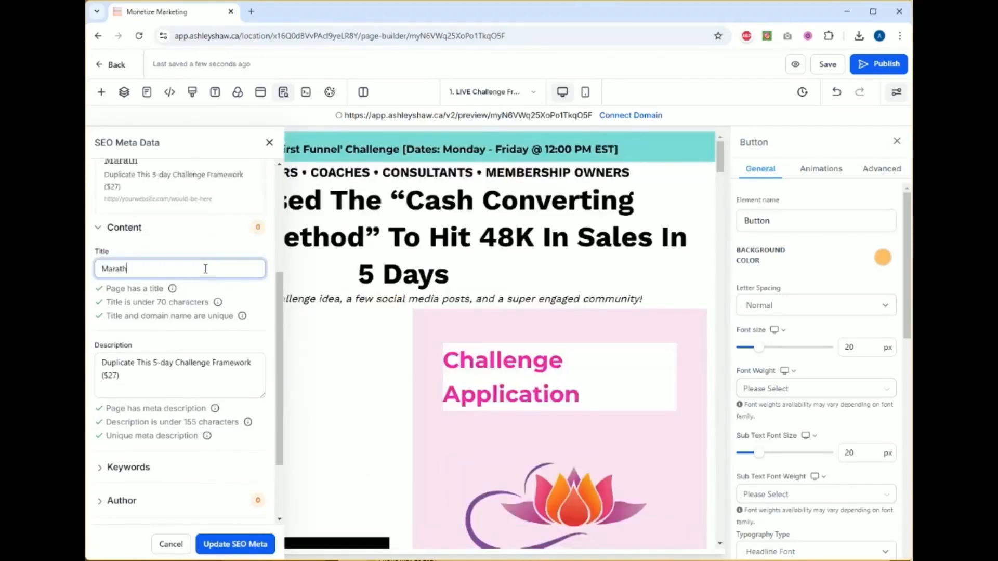
pyautogui.write('on Challenge')
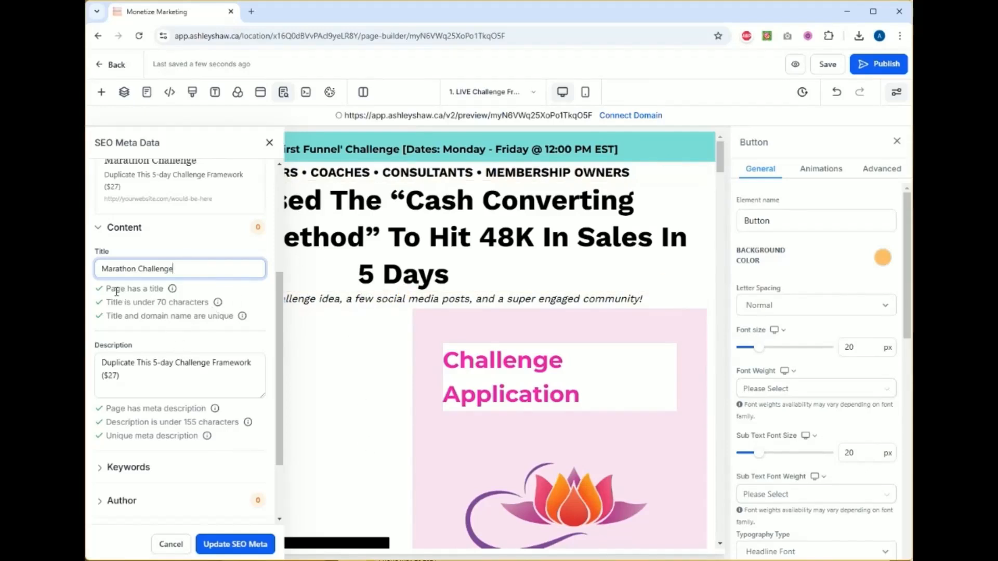
pyautogui.moveTo(109, 288); pyautogui.dragTo(163, 289)
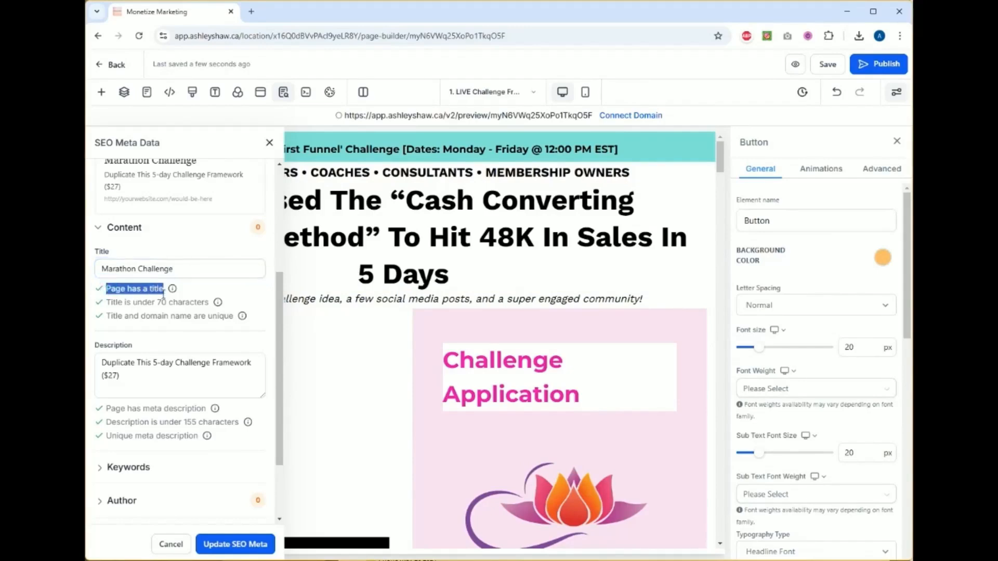
pyautogui.click(167, 327)
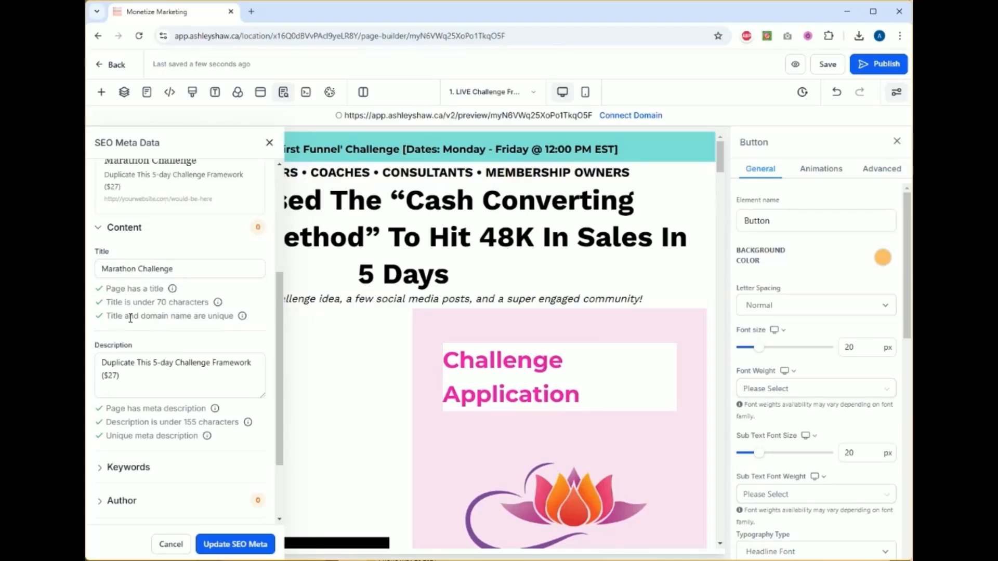
# Step: Replace the SEO description with "Marathon challenge $27 registration"
pyautogui.click(154, 377)
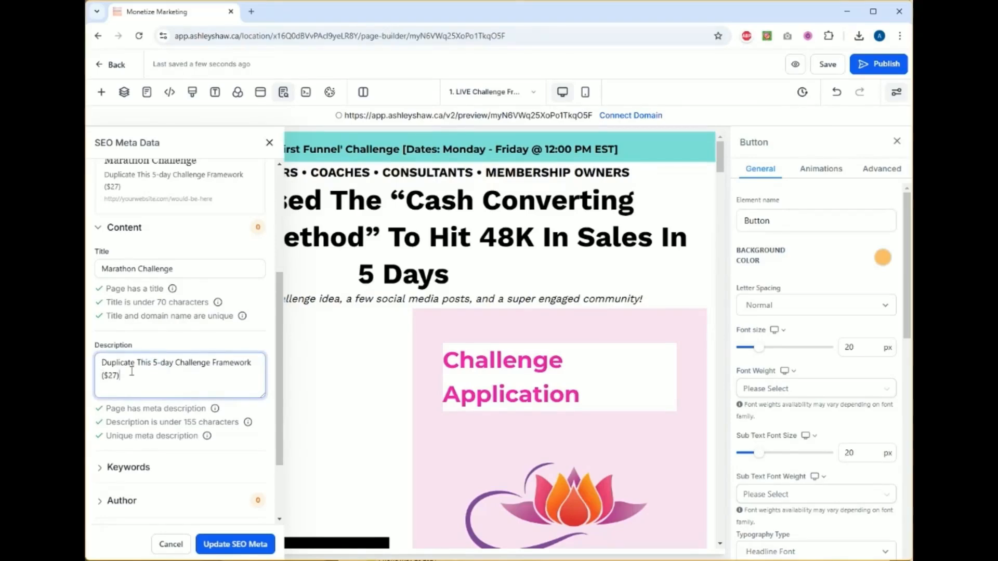
pyautogui.moveTo(128, 374); pyautogui.dragTo(104, 367)
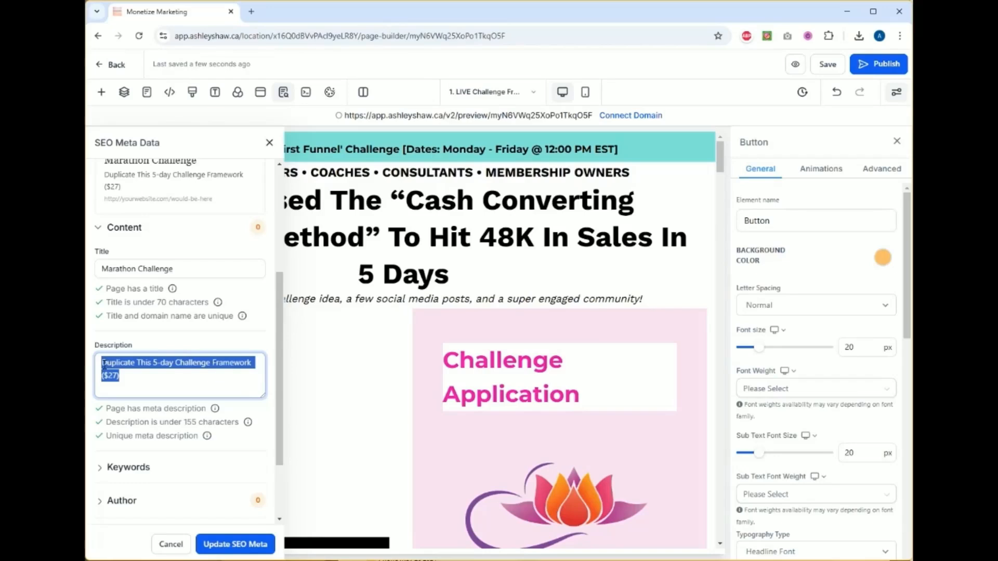
pyautogui.write('Marathon ')
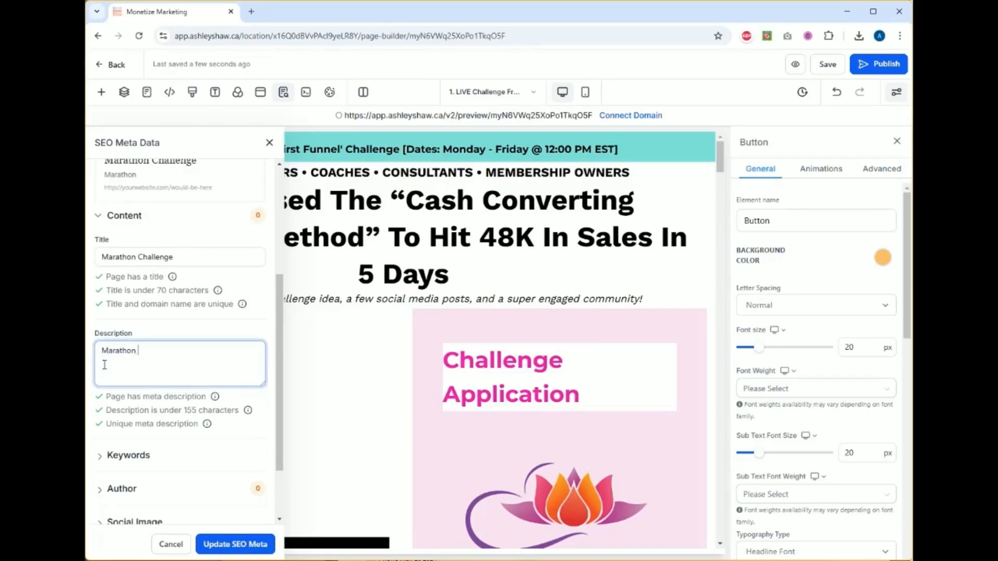
pyautogui.write('challenge $27')
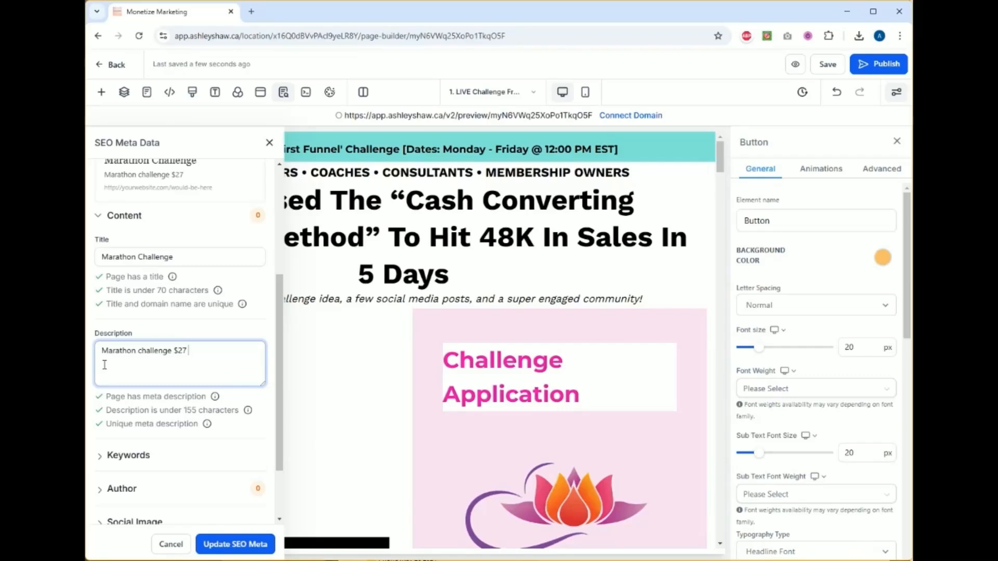
pyautogui.write('registration')
# Step: Review the SEO keywords and replace the author with the page owner's first name
pyautogui.click(156, 460)
pyautogui.scroll(-3, 157, 462)
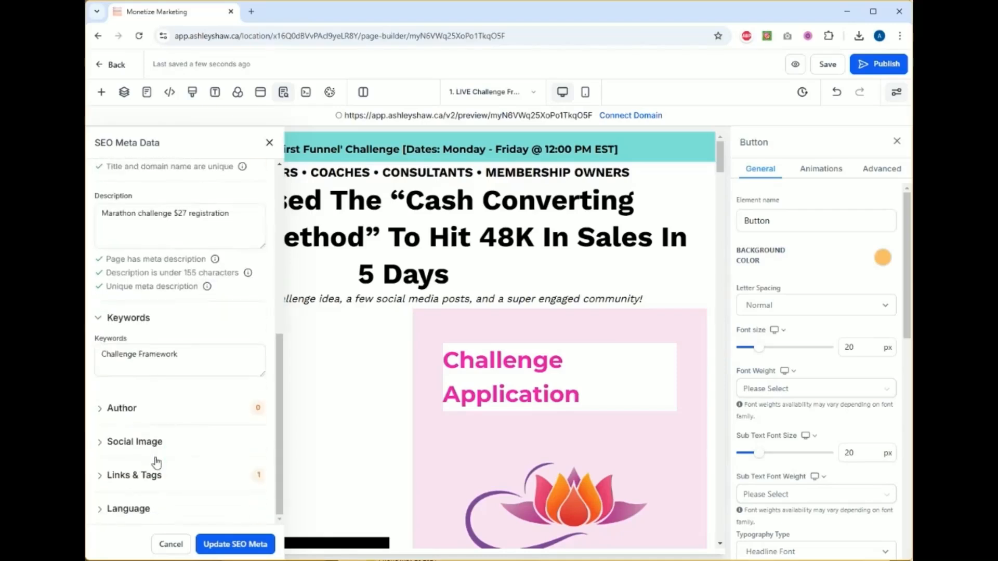
pyautogui.click(199, 359)
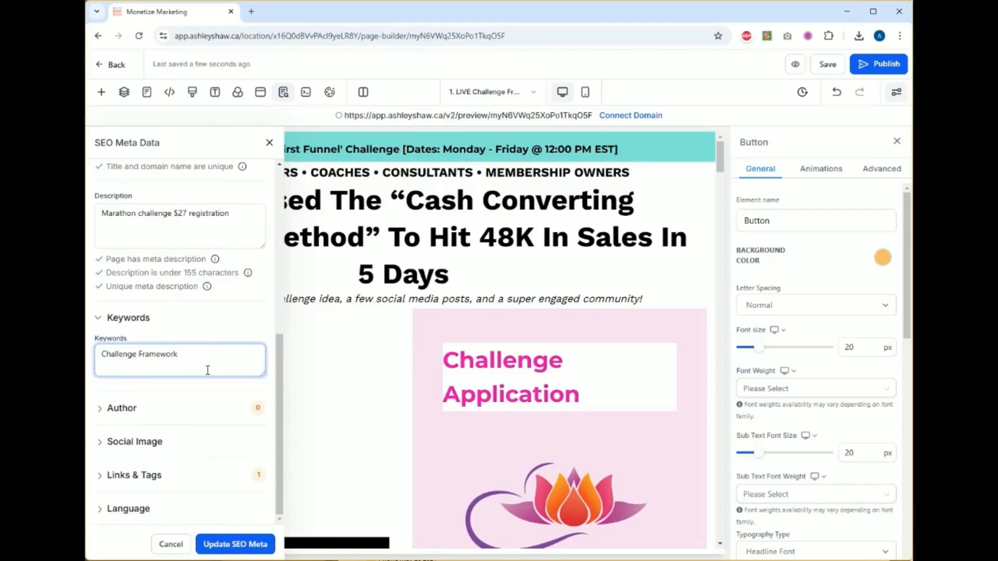
pyautogui.click(168, 409)
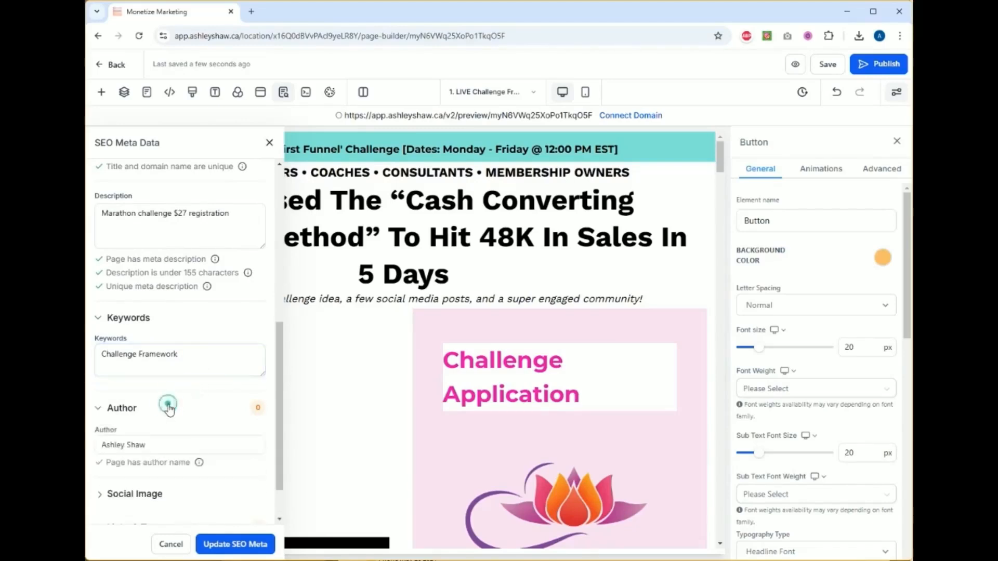
pyautogui.moveTo(165, 391); pyautogui.dragTo(105, 394)
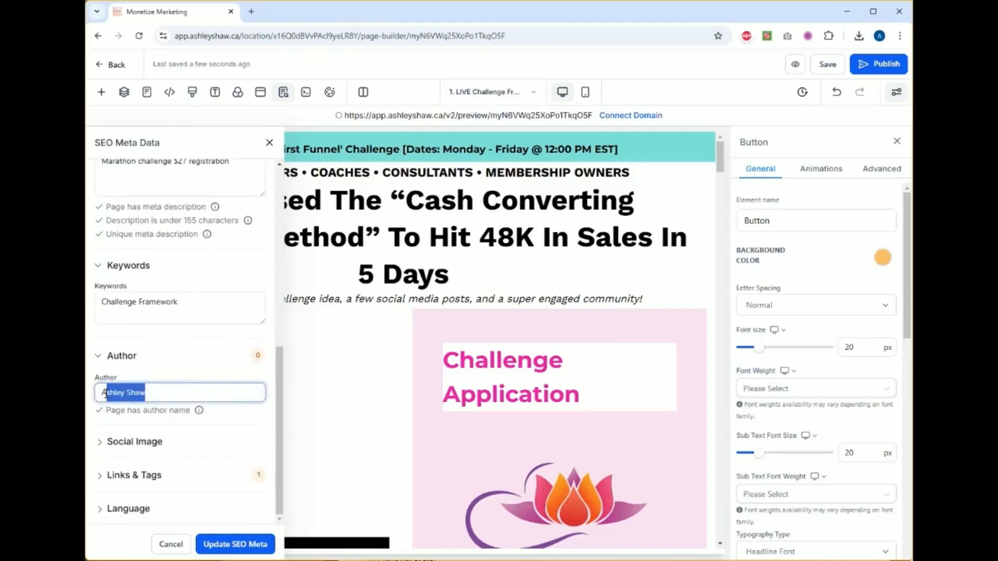
pyautogui.write('nita')
# Step: Browse the media storage for the SEO social image and copy the link of man-1456951_1280.jpg
pyautogui.click(146, 446)
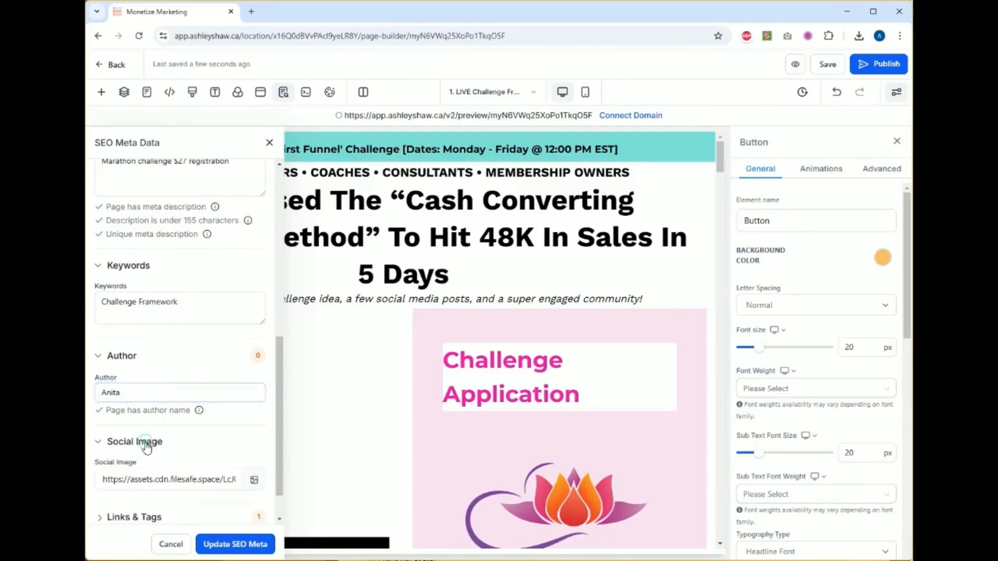
pyautogui.scroll(-1, 146, 447)
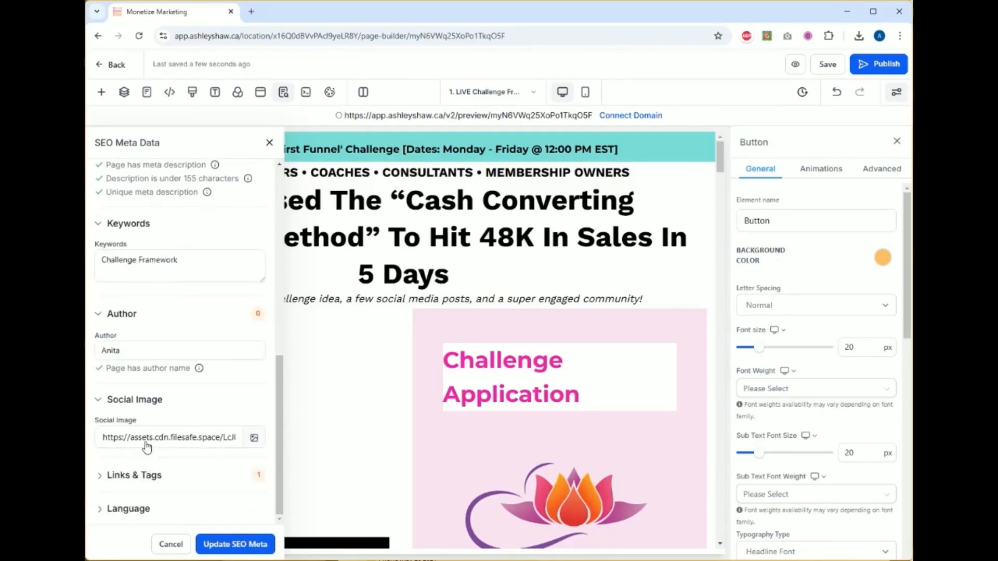
pyautogui.click(184, 437)
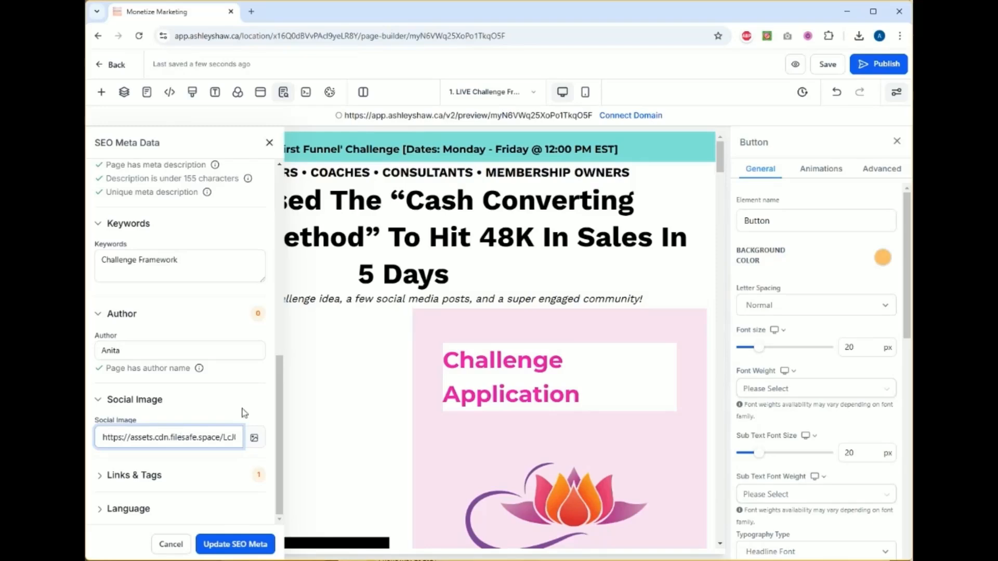
pyautogui.click(254, 439)
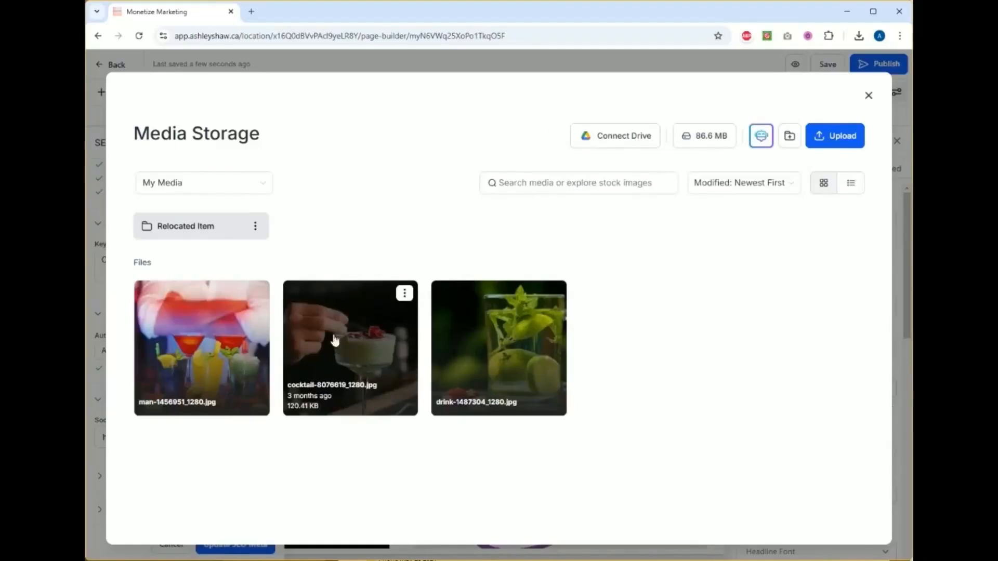
pyautogui.click(203, 371)
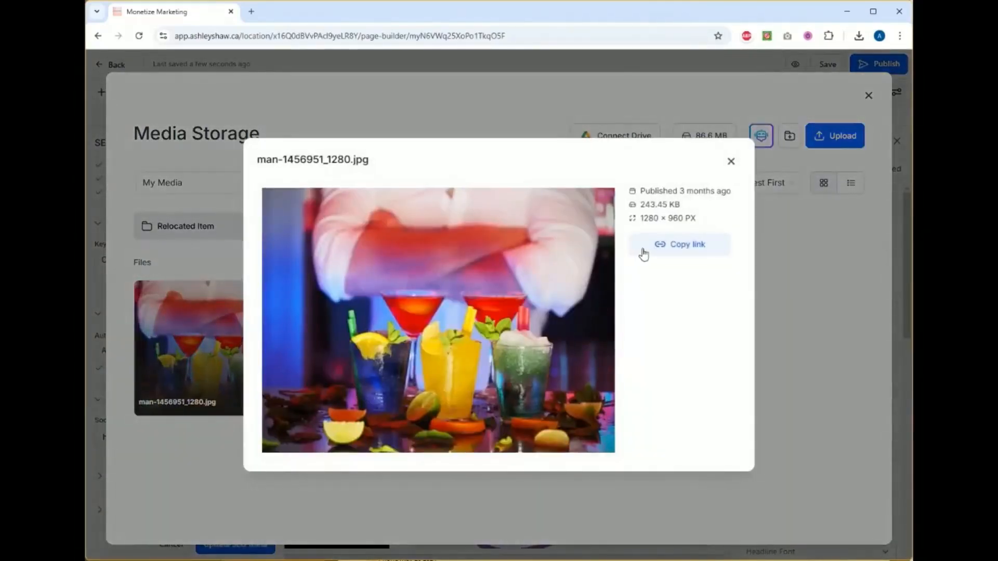
pyautogui.click(672, 253)
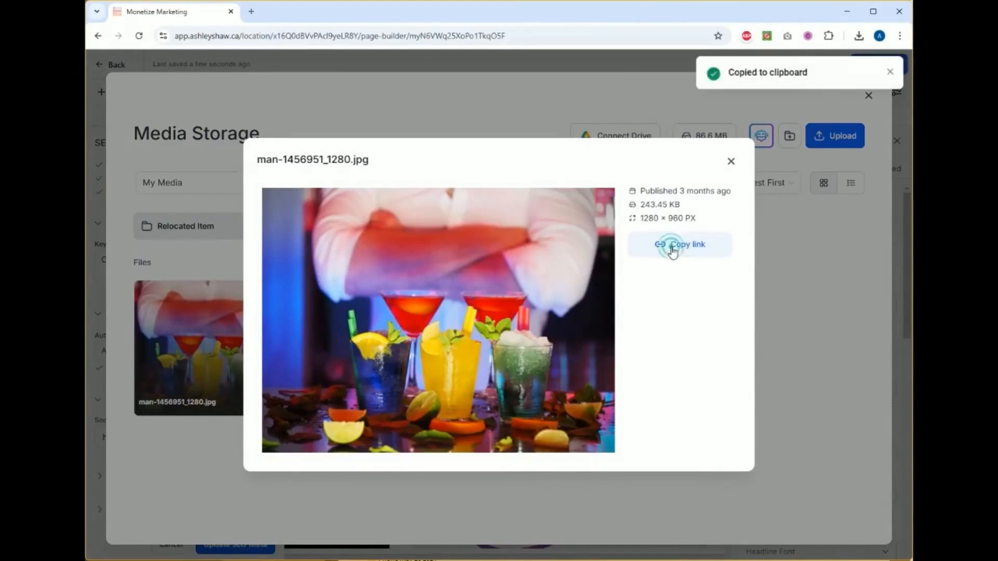
pyautogui.click(784, 243)
pyautogui.click(889, 72)
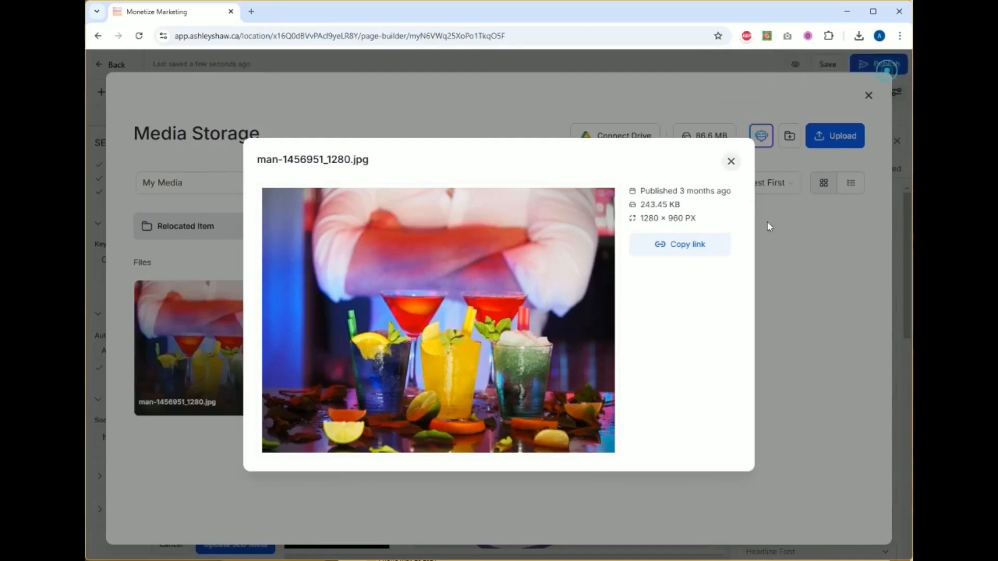
# Step: Upload the lotus-flower-1805784_640 image from the Downloads folder to the media storage
pyautogui.click(732, 161)
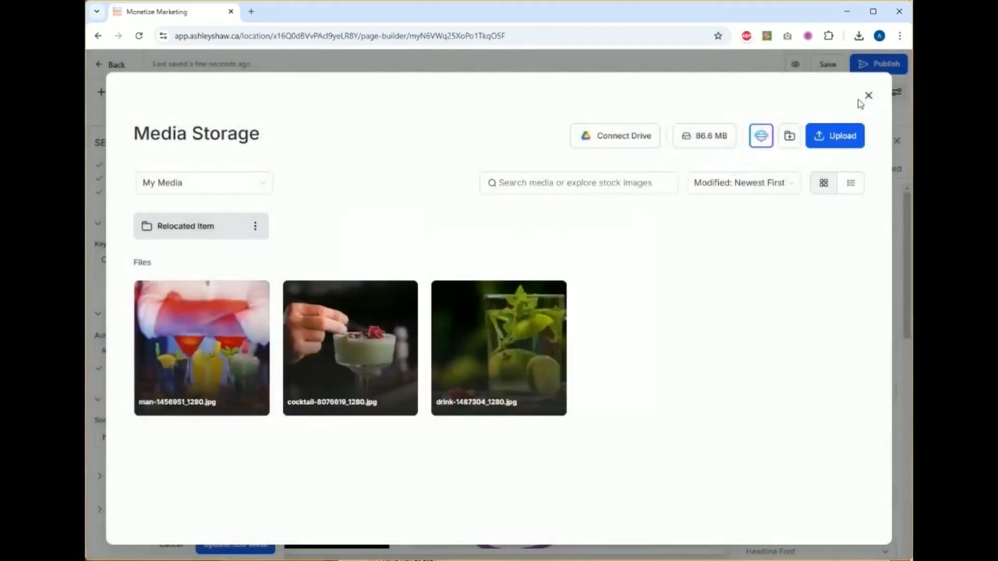
pyautogui.click(840, 137)
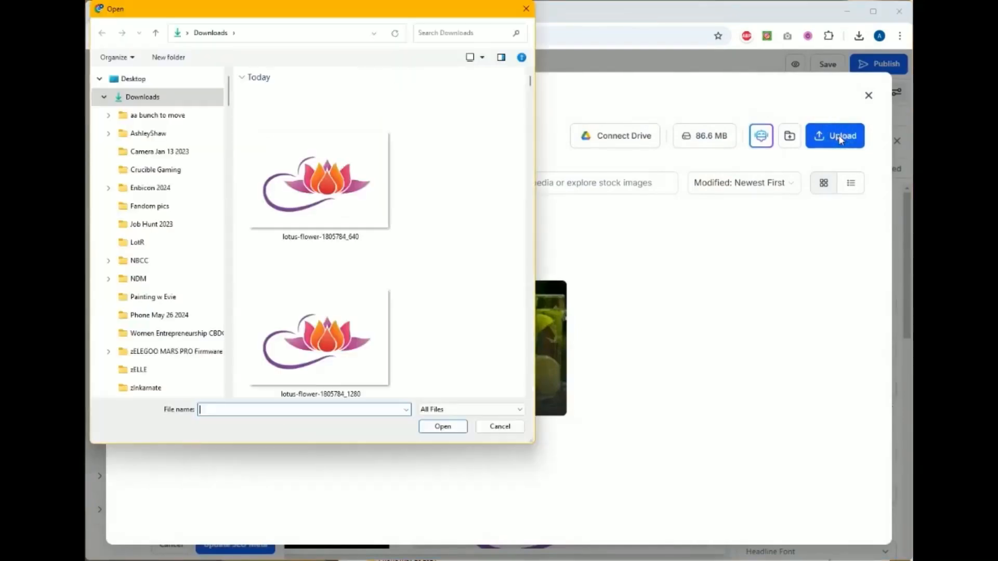
pyautogui.click(338, 208)
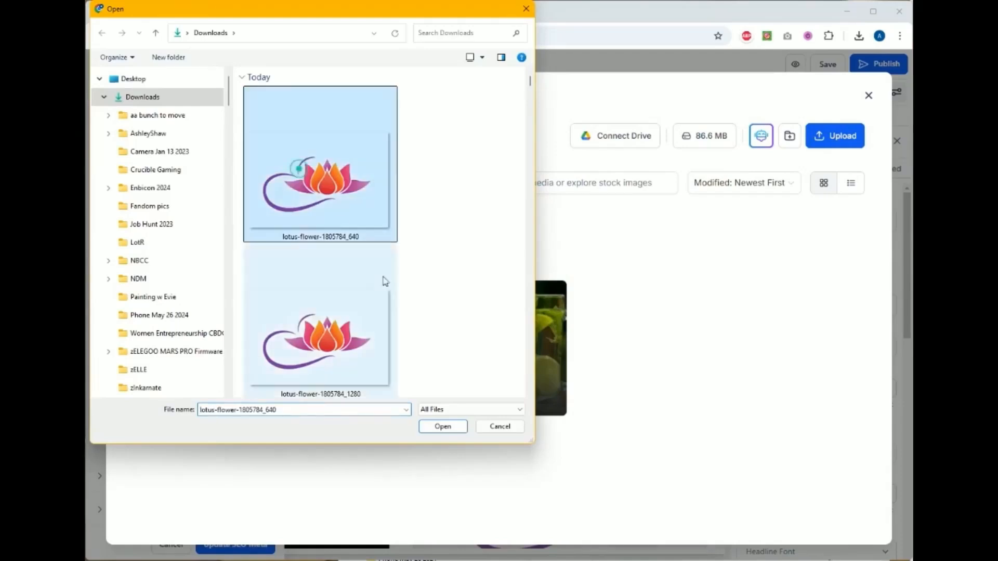
pyautogui.click(443, 427)
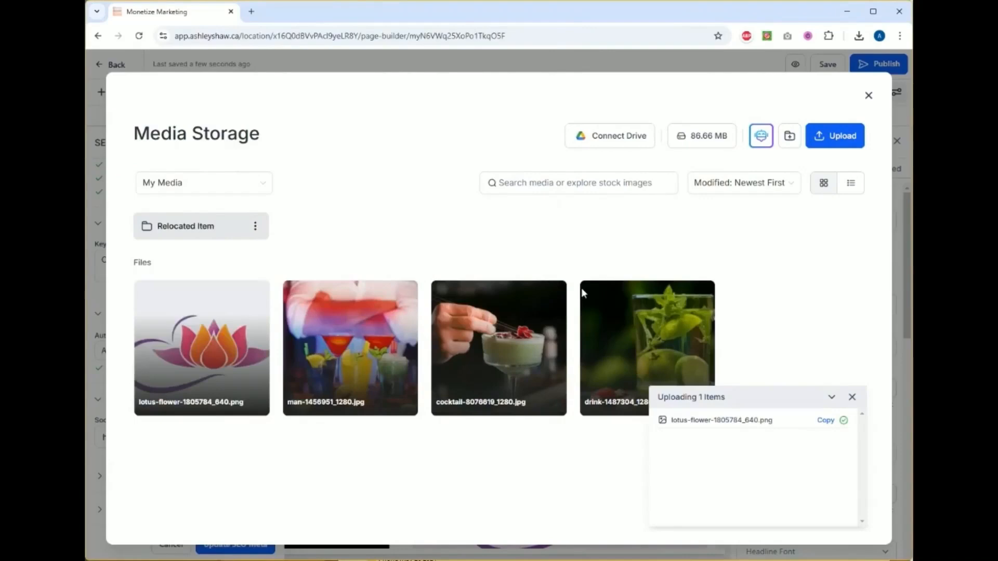
pyautogui.click(853, 398)
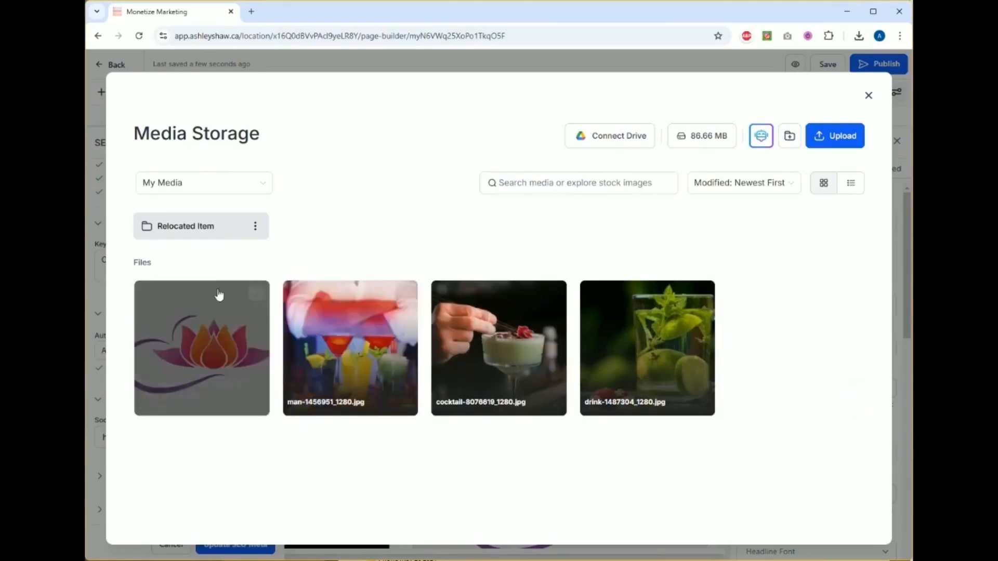
# Step: Copy the link of lotus-flower-1805784_640.png from the media storage and use it as the page's SEO social image
pyautogui.click(256, 293)
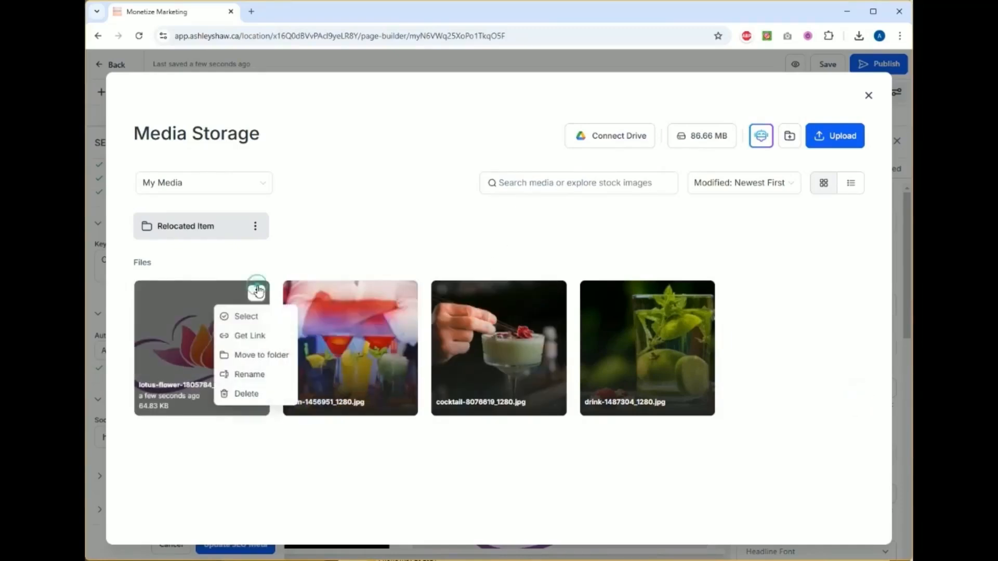
pyautogui.click(250, 339)
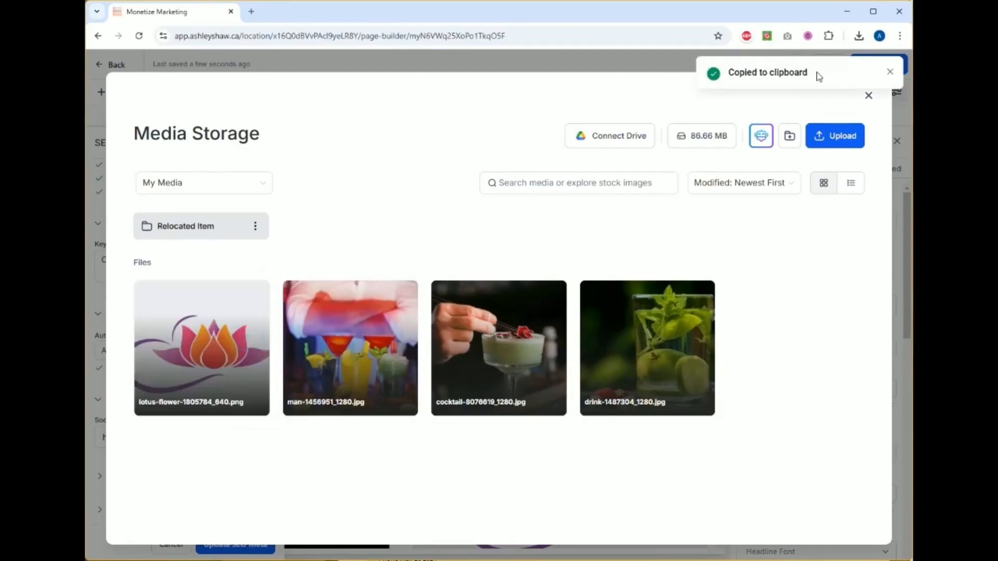
pyautogui.click(889, 72)
pyautogui.click(869, 95)
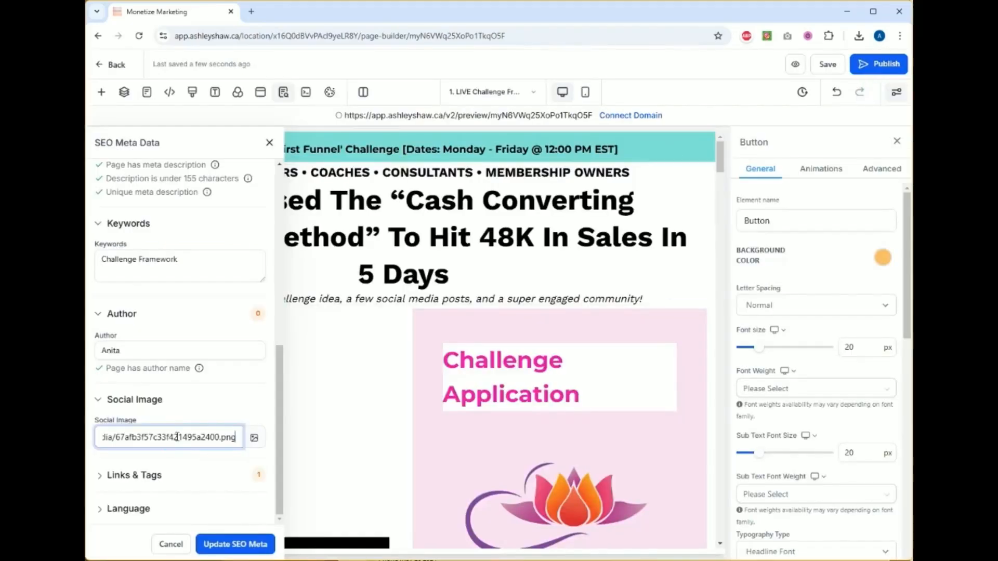
# Step: Review the custom meta tags, canonical links and language settings in the page's SEO meta data
pyautogui.click(184, 474)
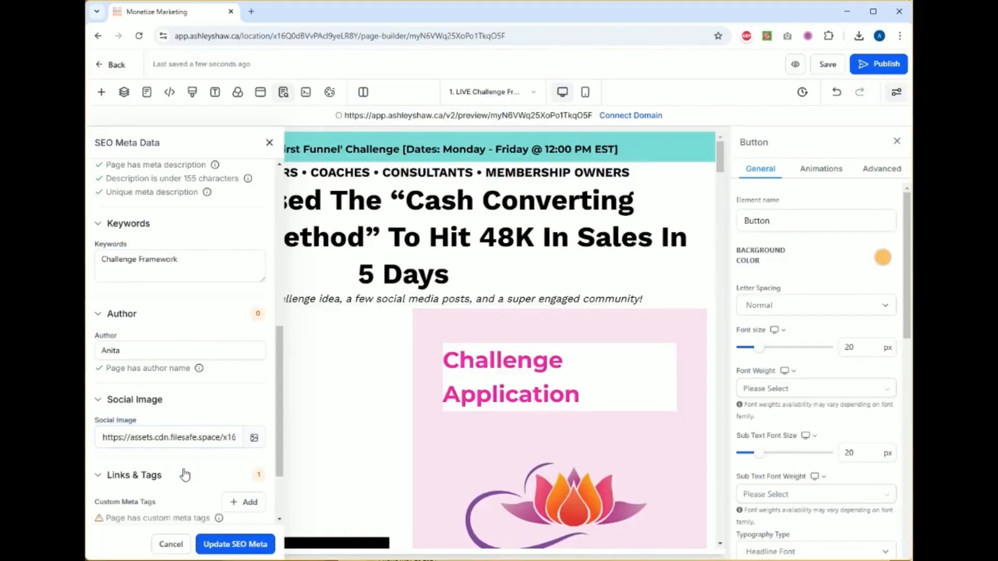
pyautogui.scroll(-2, 188, 452)
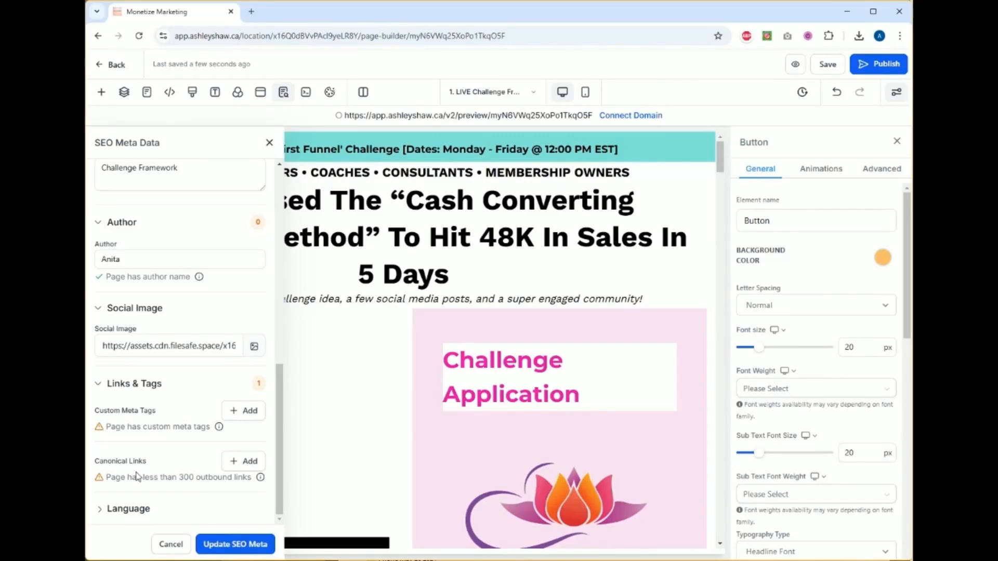
pyautogui.click(156, 508)
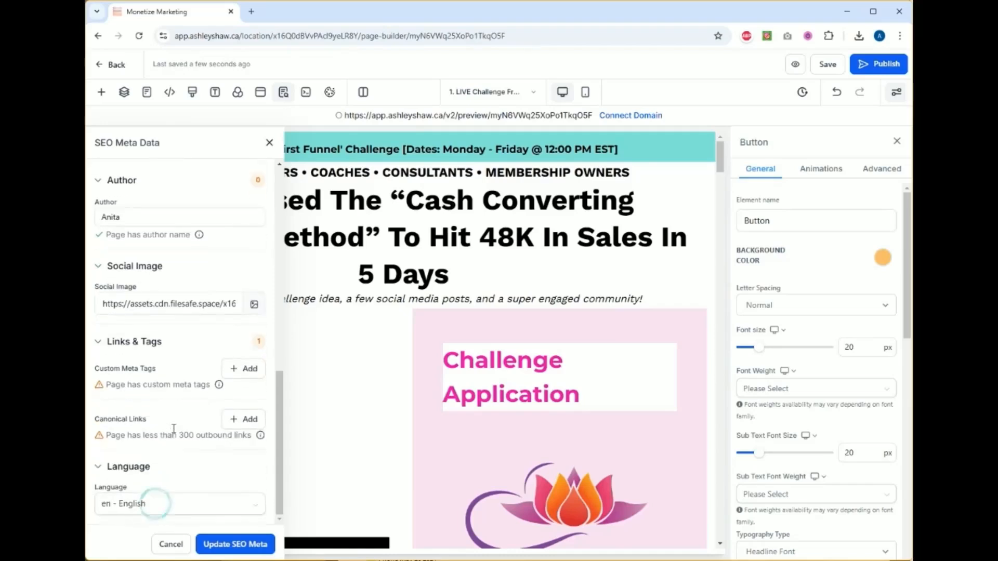
pyautogui.click(177, 465)
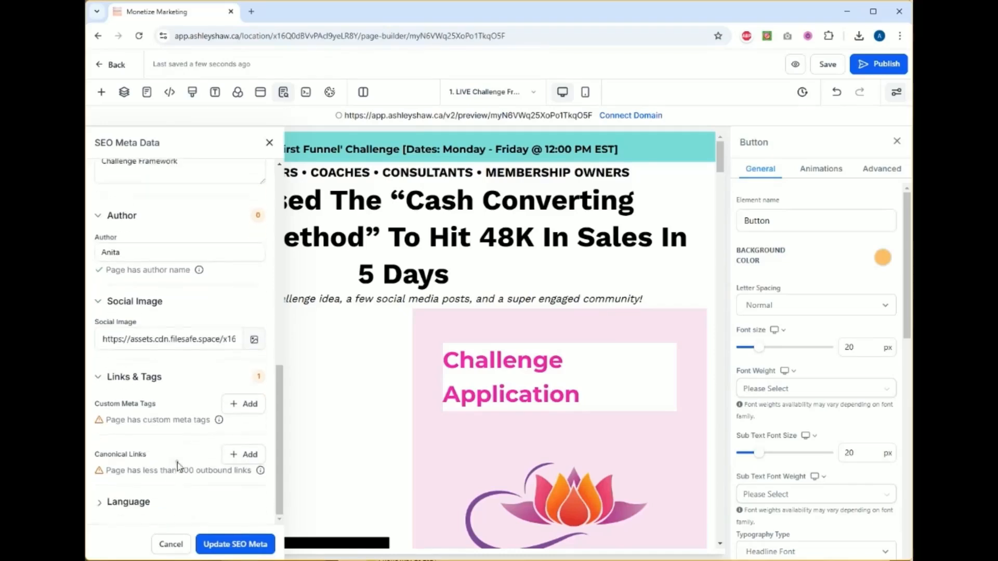
# Step: Apply and save the page's updated SEO meta data, and return to the funnel's steps overview with the paused sub-account notice dismissed
pyautogui.click(232, 550)
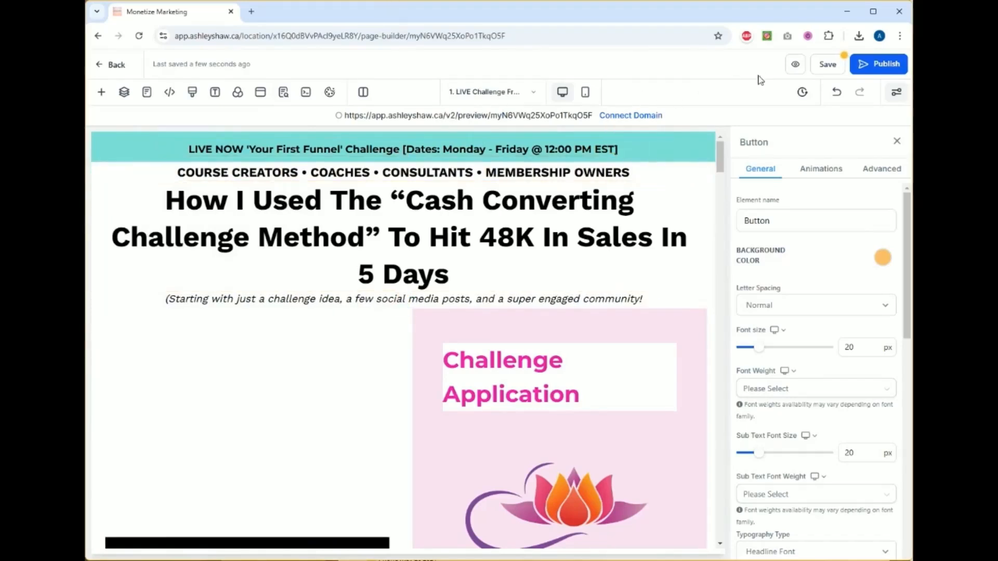
pyautogui.click(820, 64)
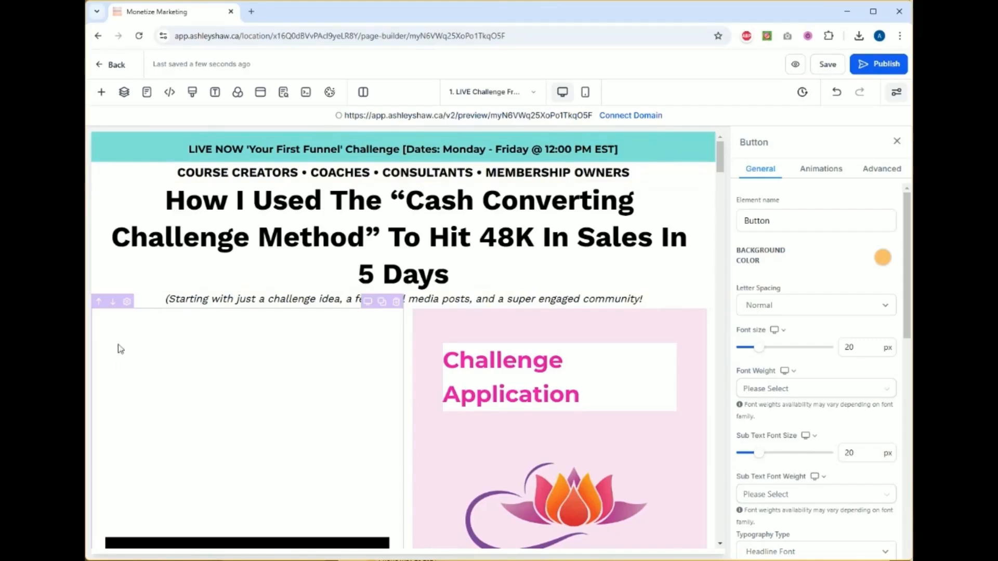
pyautogui.click(114, 64)
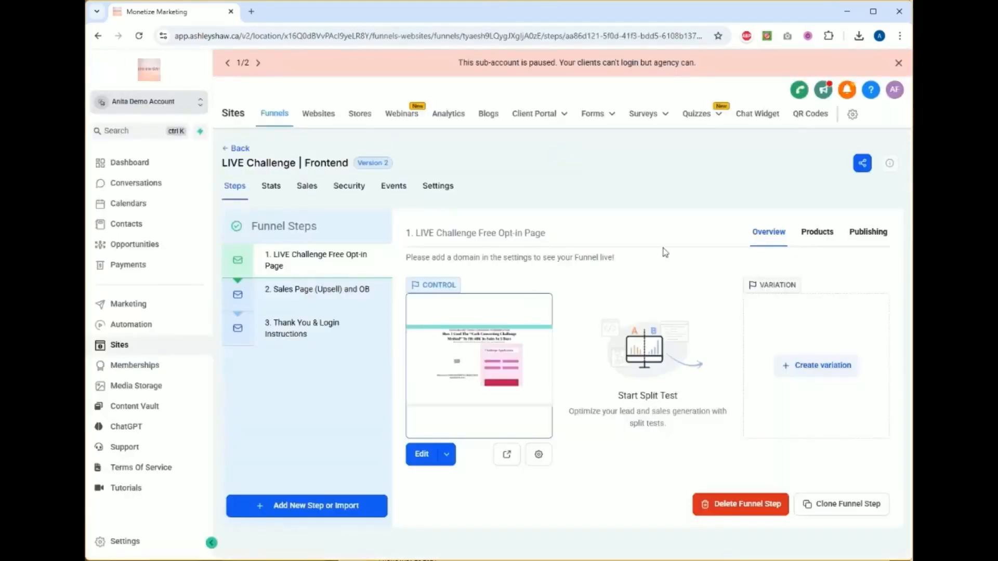
pyautogui.click(898, 64)
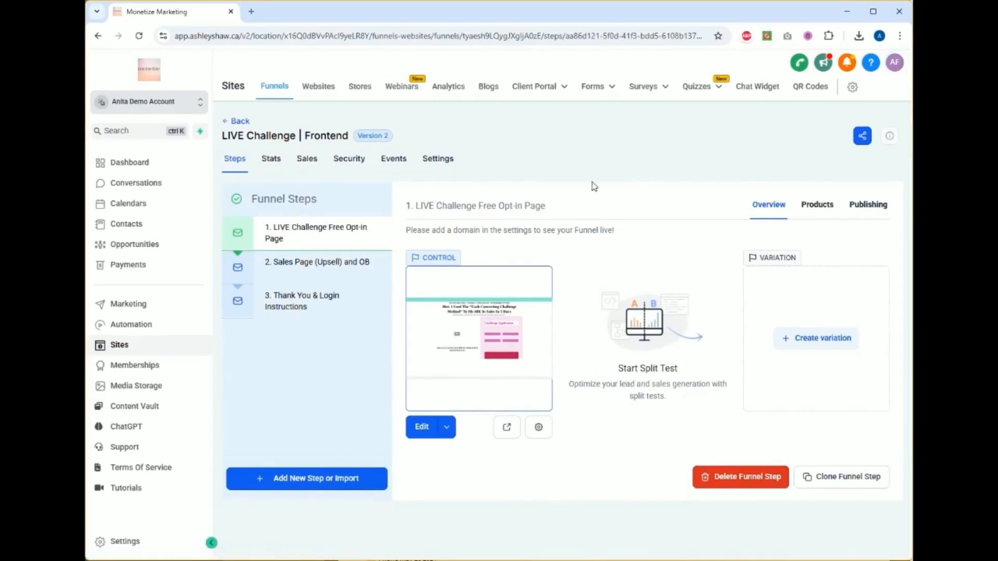